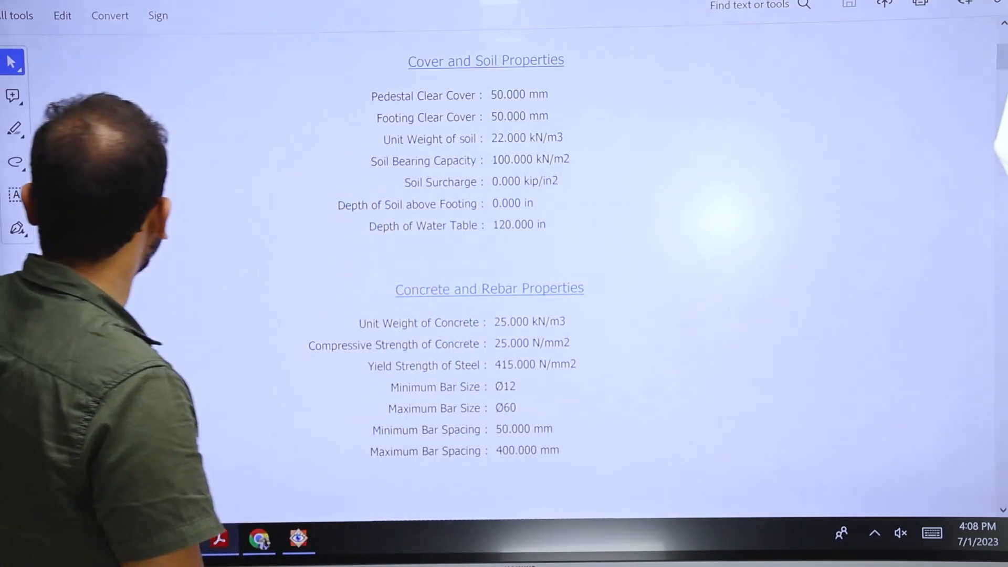
# Examine the strip footing report's final footing dimensions, load combinations, applied column loads and calculated corner pressures
pyautogui.scroll(-3, 498, 262)
pyautogui.scroll(-10, 498, 263)
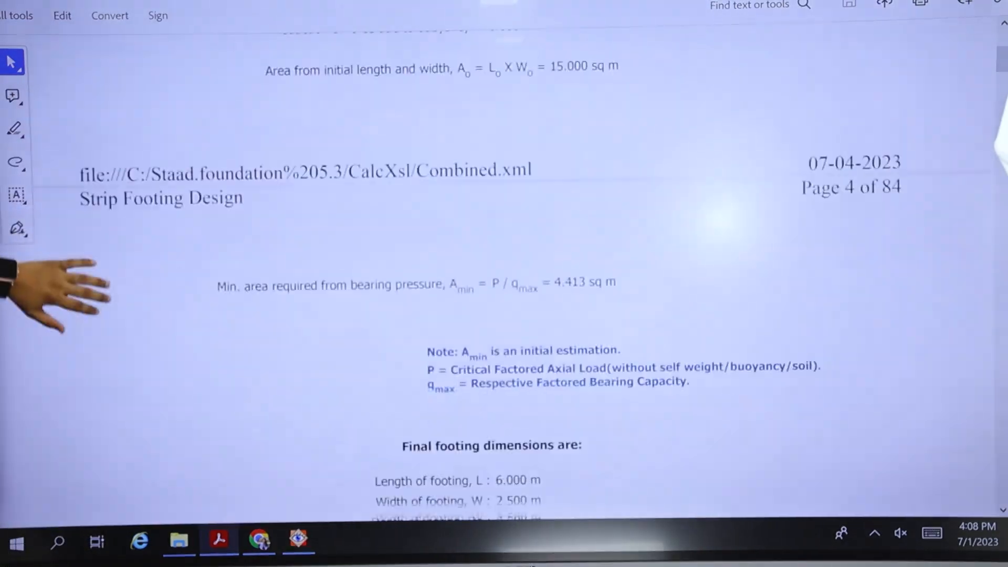
pyautogui.scroll(-3, 499, 262)
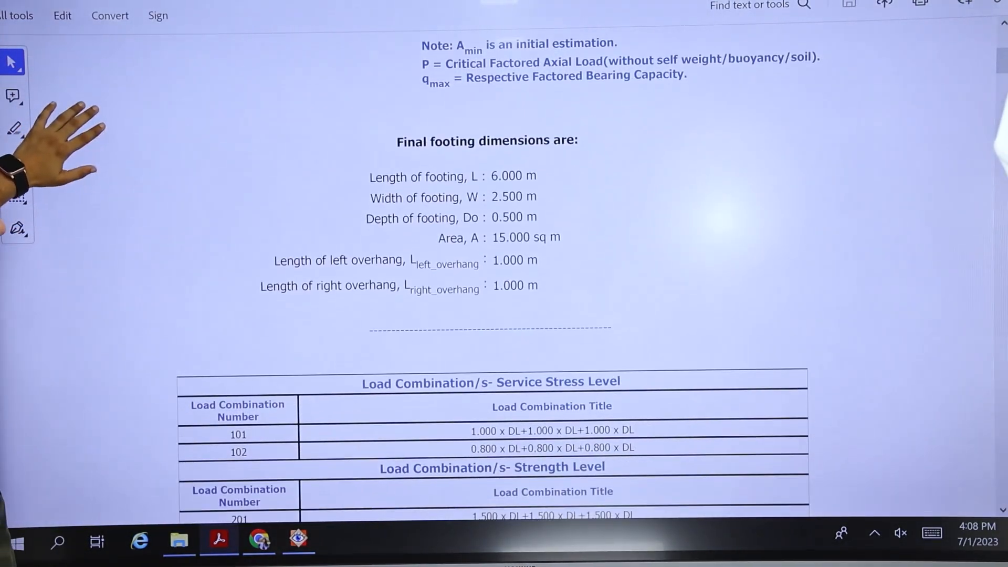
pyautogui.scroll(-4, 499, 262)
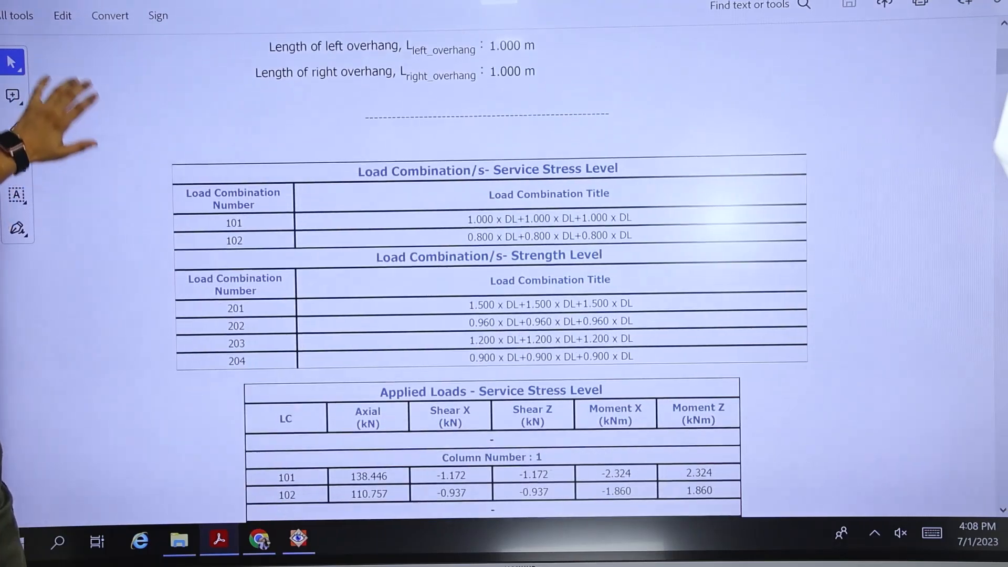
pyautogui.scroll(-2, 499, 262)
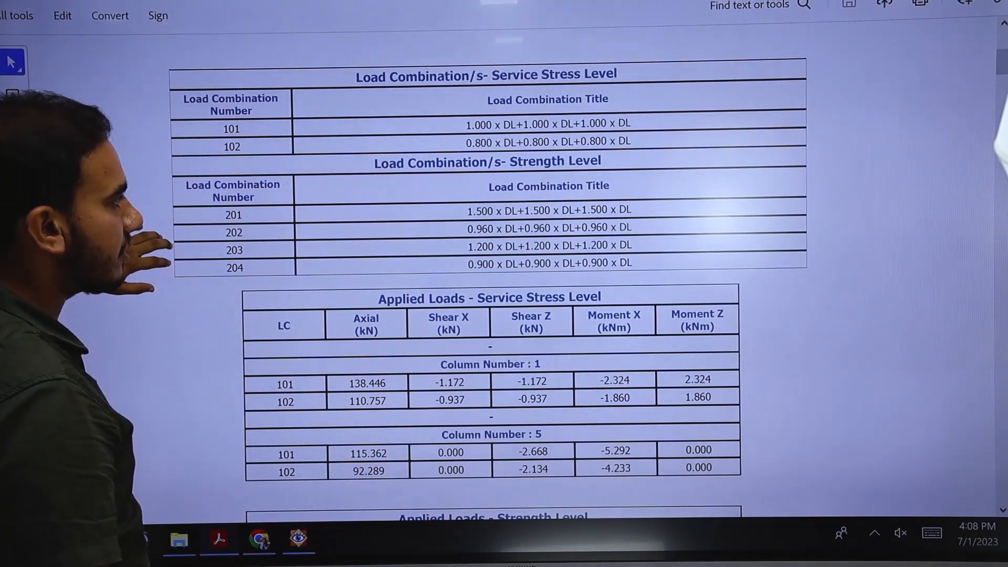
pyautogui.scroll(-3, 499, 262)
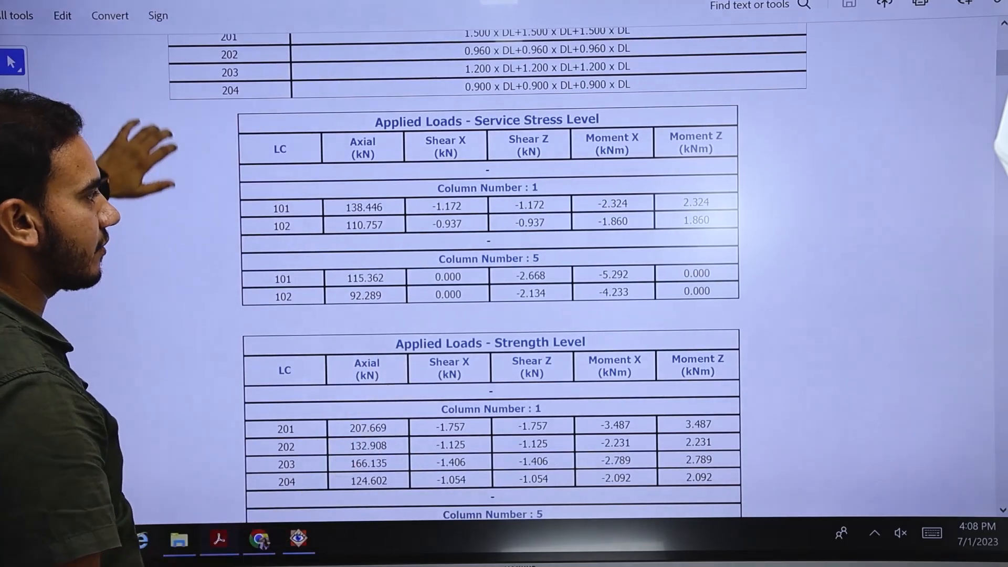
pyautogui.scroll(-5, 488, 262)
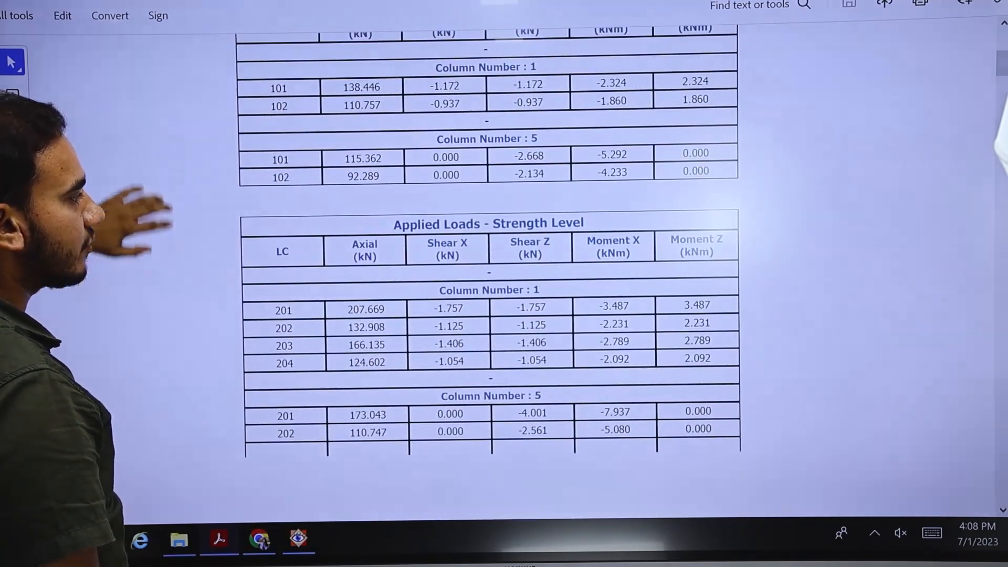
pyautogui.scroll(-8, 488, 262)
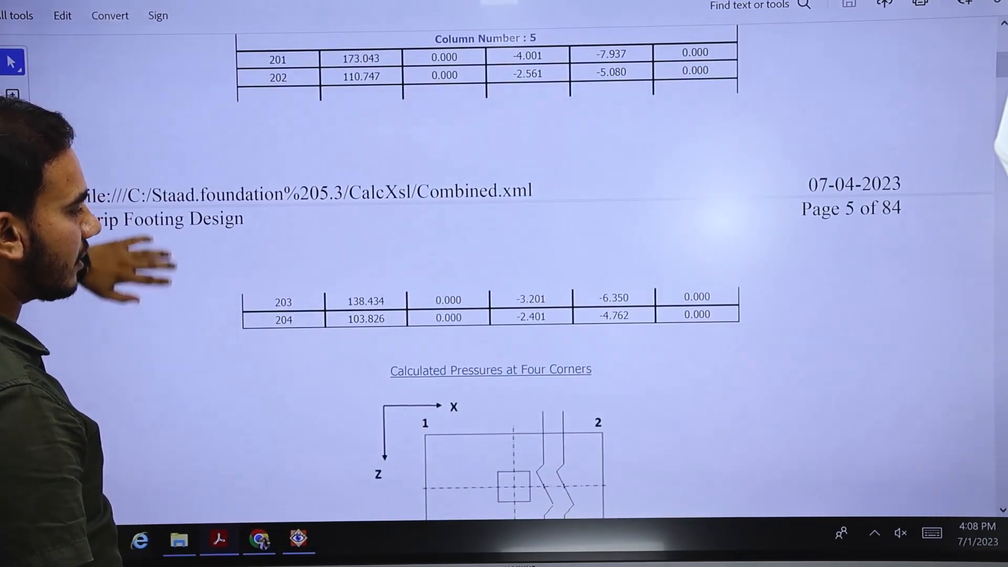
pyautogui.scroll(-5, 488, 262)
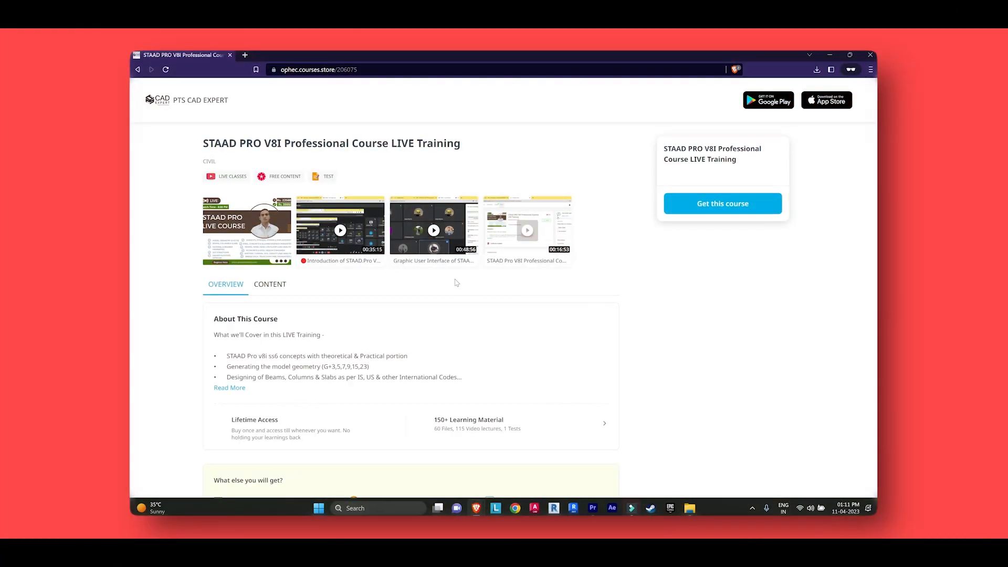
# Read the full description of the STAAD PRO V8I Professional Course LIVE Training, including what participants get after joining
pyautogui.click(230, 388)
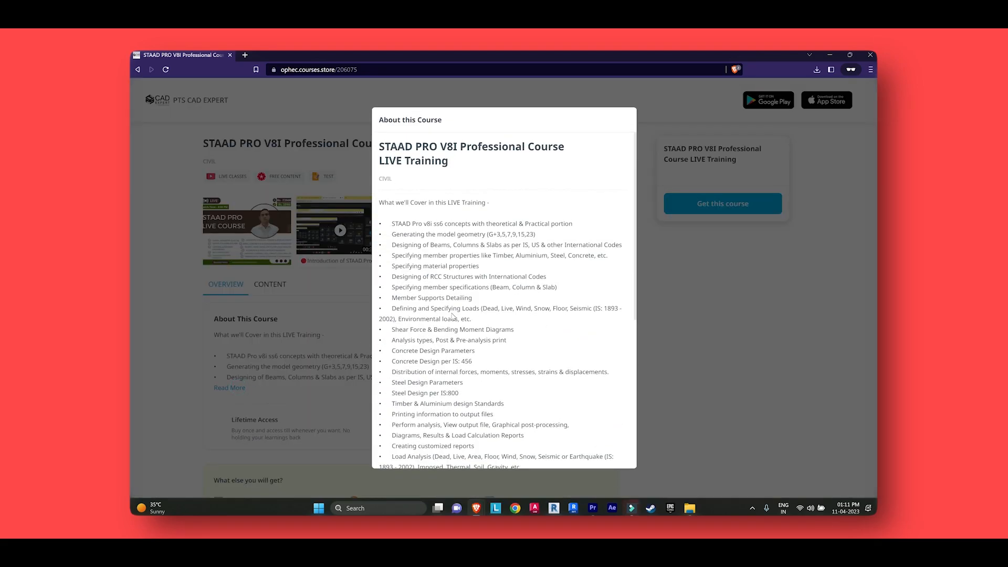
pyautogui.scroll(-5, 453, 315)
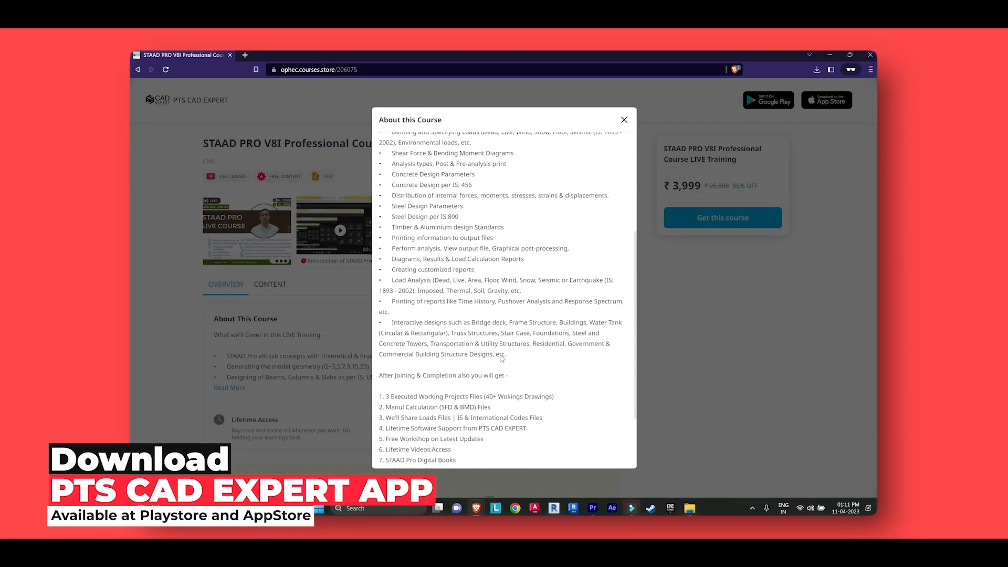
pyautogui.scroll(-1, 504, 362)
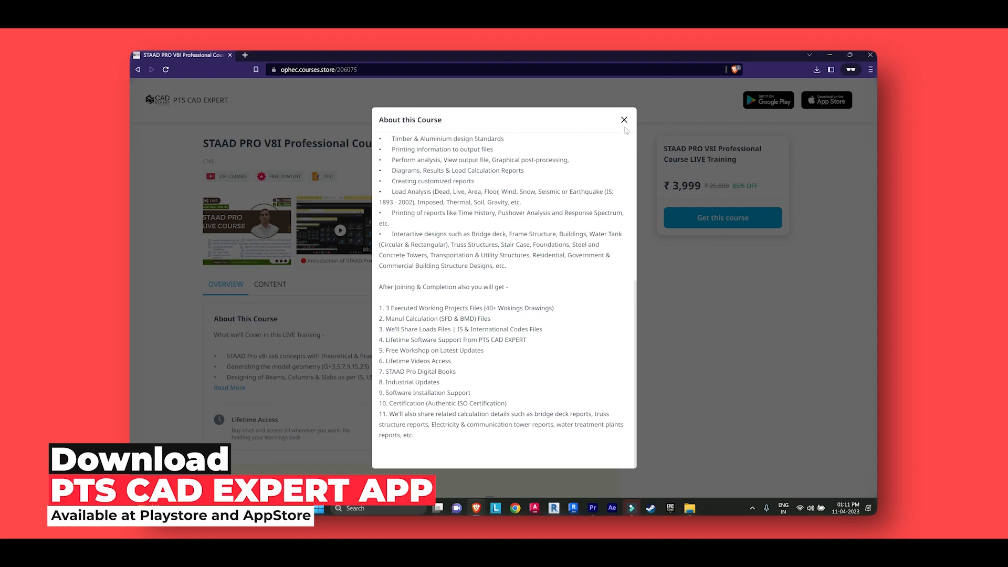
pyautogui.click(624, 120)
# Browse the course content folders and look through the lesson list of the STAAD Pro Professional Live January 23 batch
pyautogui.click(270, 284)
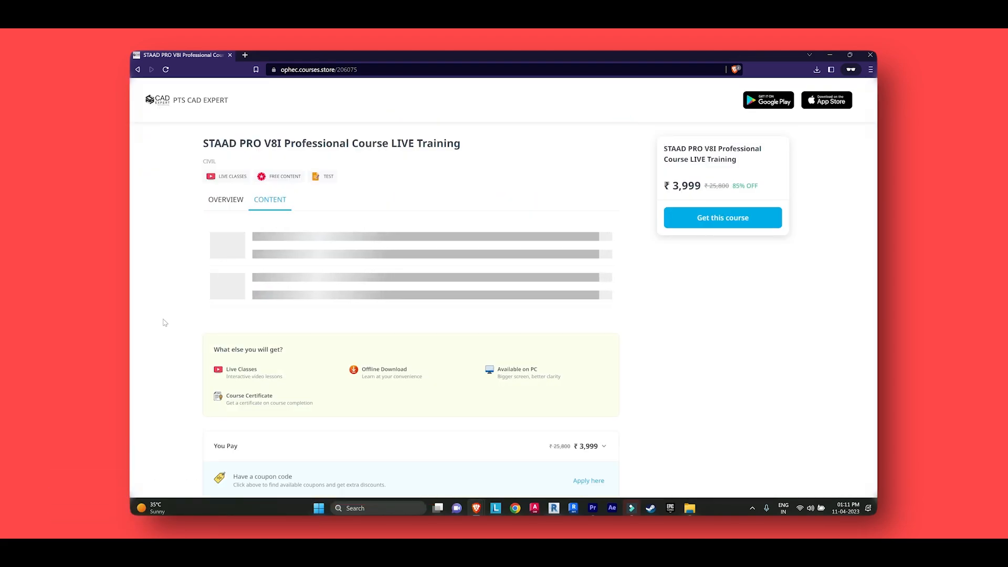
pyautogui.scroll(-2, 296, 294)
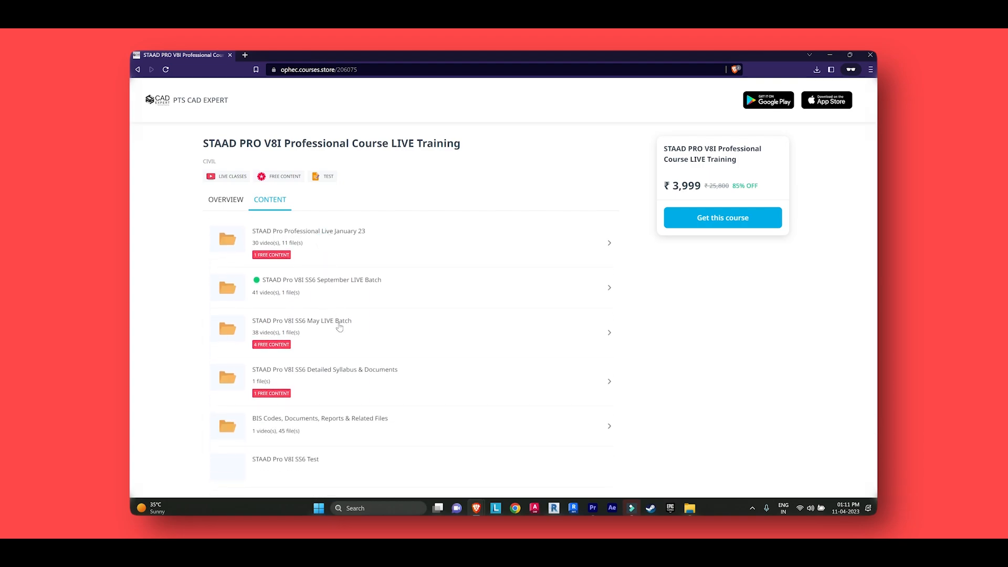
pyautogui.click(339, 234)
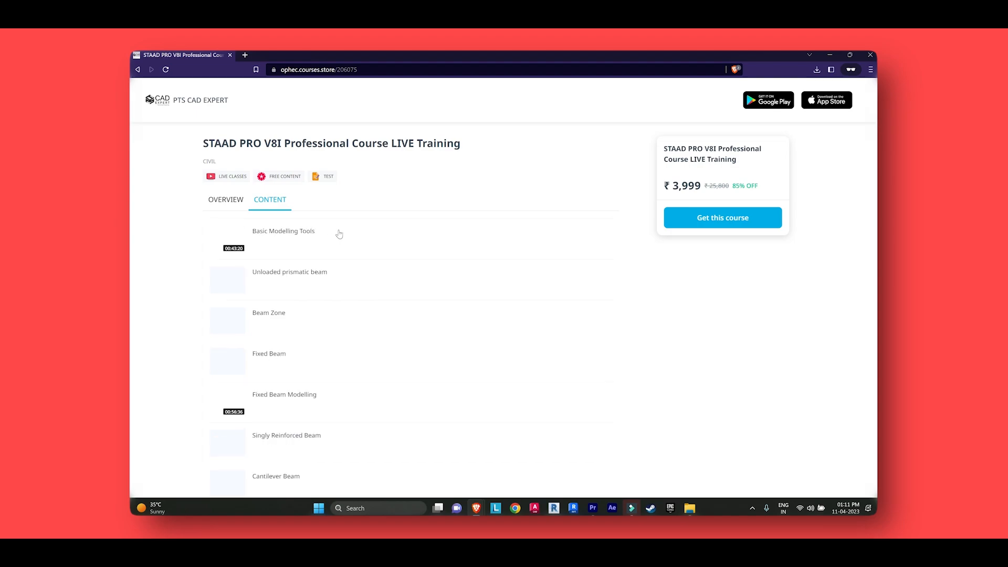
pyautogui.scroll(-1, 181, 326)
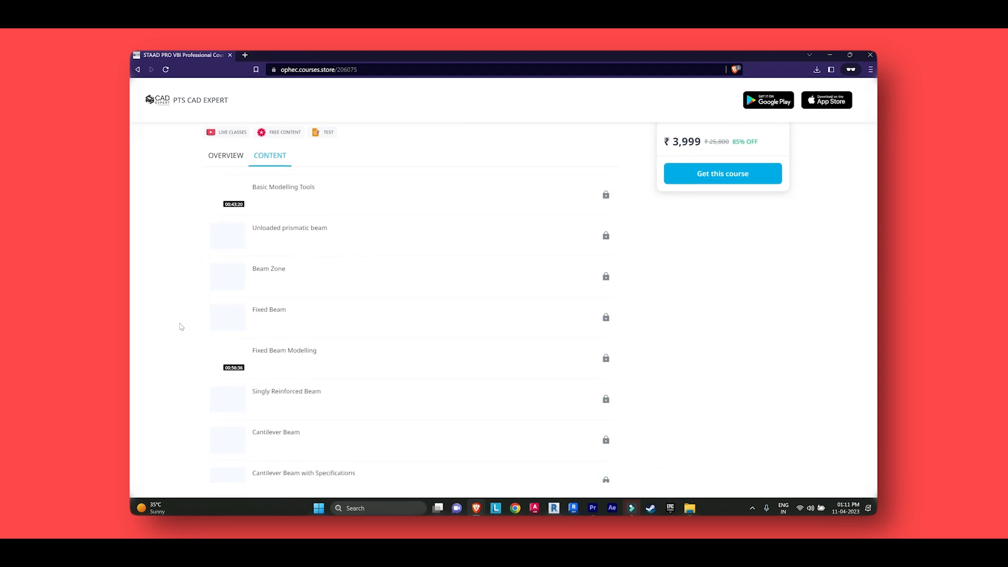
pyautogui.scroll(-2, 315, 312)
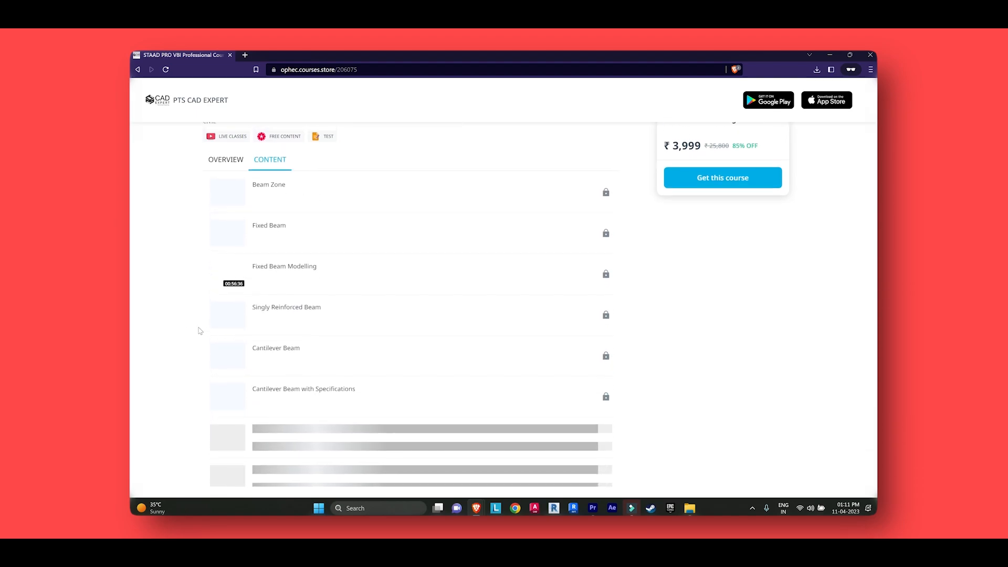
pyautogui.scroll(1, 198, 330)
pyautogui.scroll(-4, 302, 322)
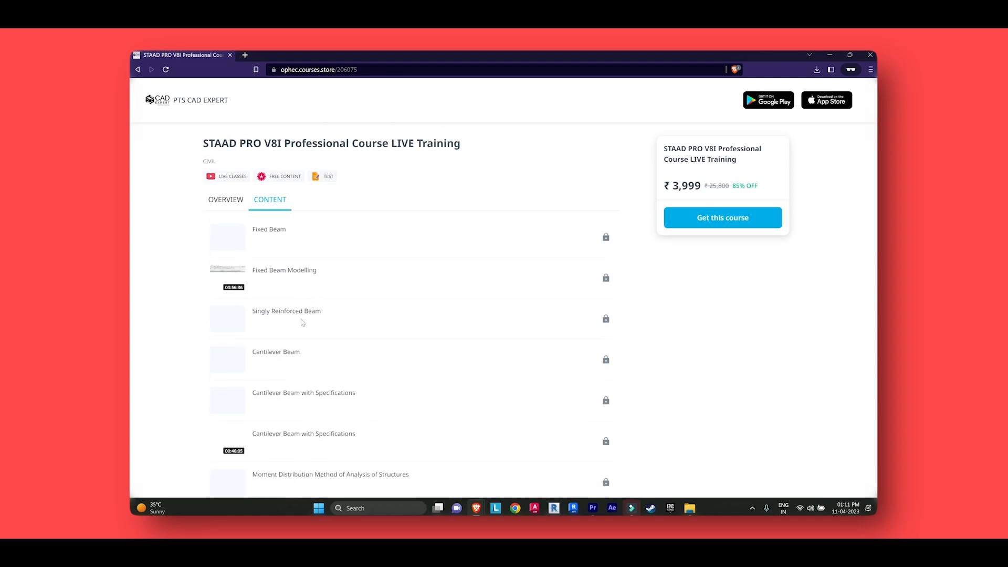
pyautogui.scroll(-1, 315, 341)
pyautogui.scroll(-4, 346, 303)
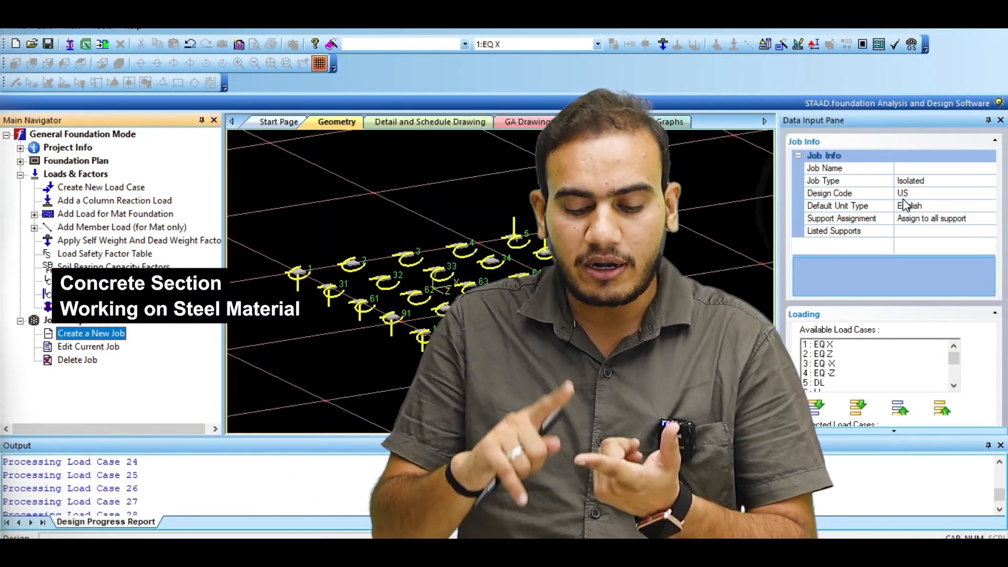
# Set the isolated footing job's design code to Indian and switch its default unit type
pyautogui.click(930, 192)
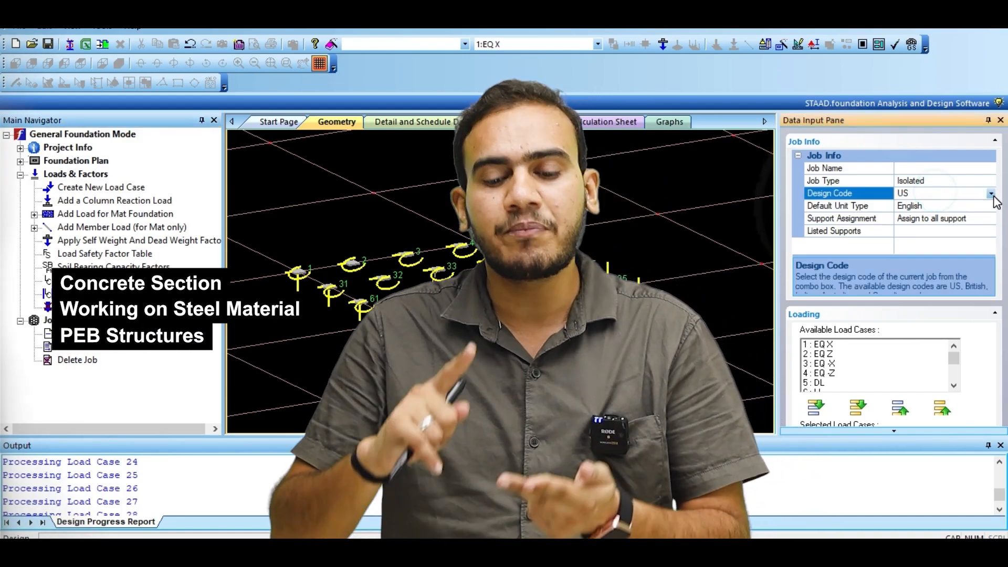
pyautogui.click(990, 193)
pyautogui.click(912, 229)
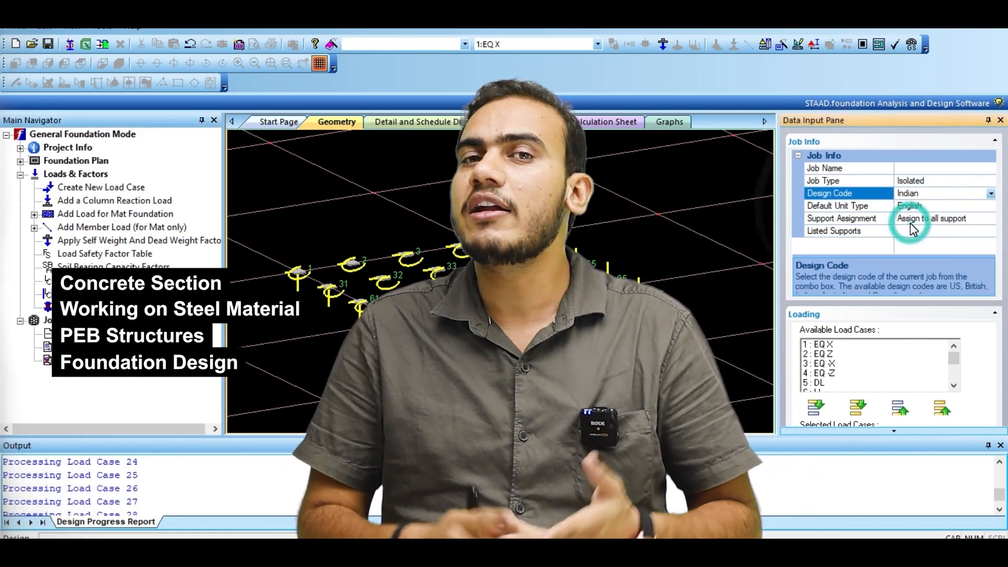
pyautogui.doubleClick(942, 208)
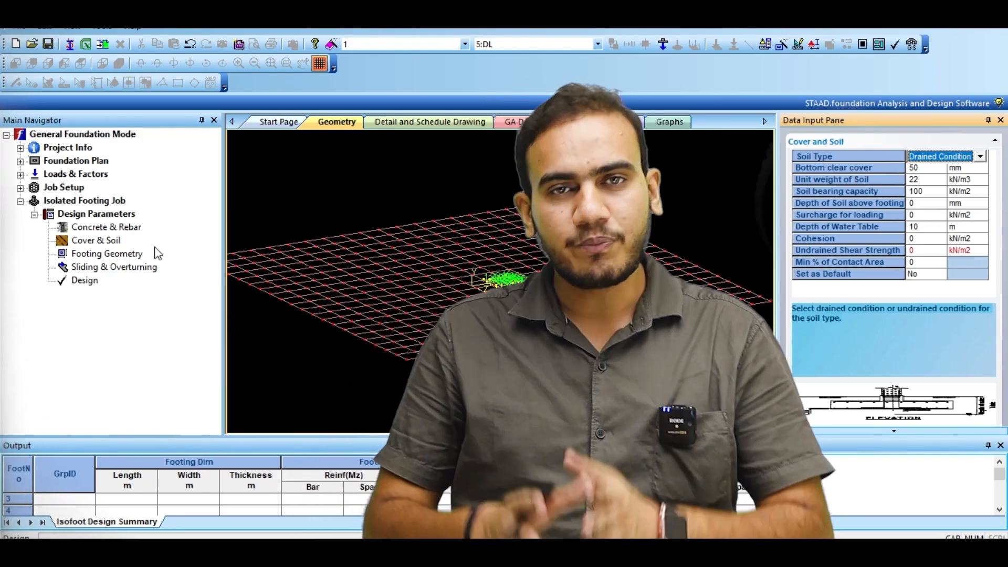
# Open the Footing Geometry parameters of the isolated footing job
pyautogui.click(134, 253)
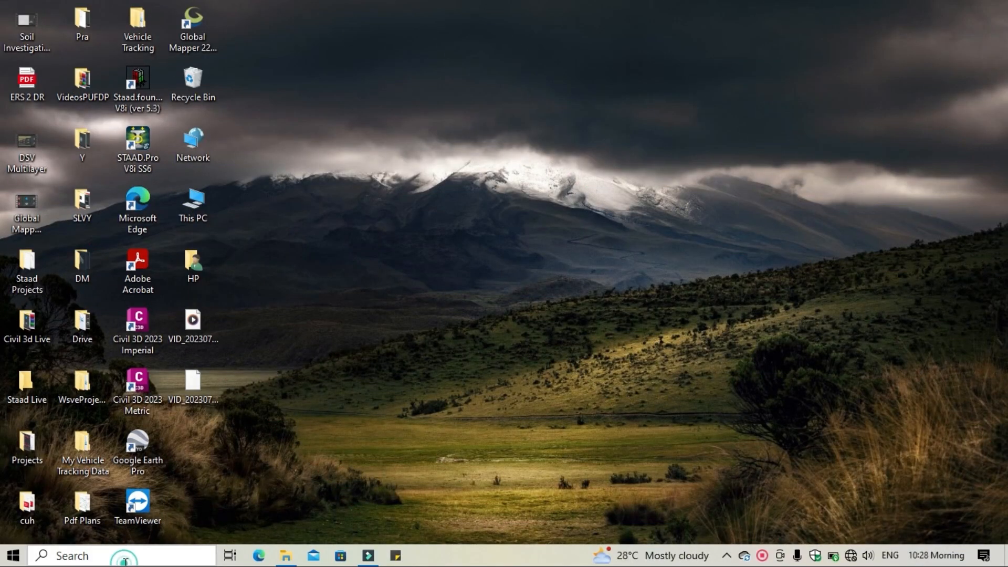
# Launch STAAD.Pro through a Windows search for "staad" and start a new project
pyautogui.click(125, 559)
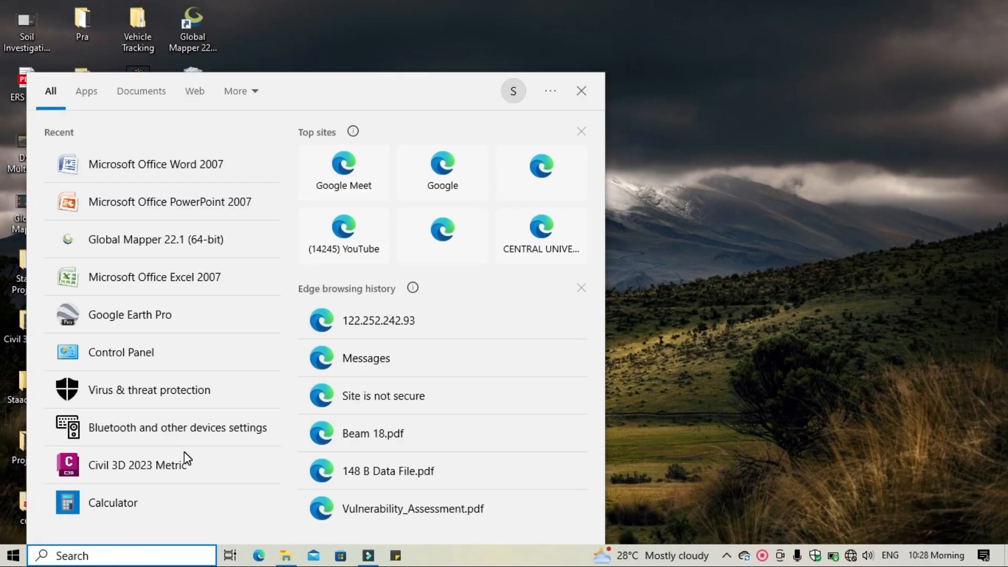
pyautogui.write('staad')
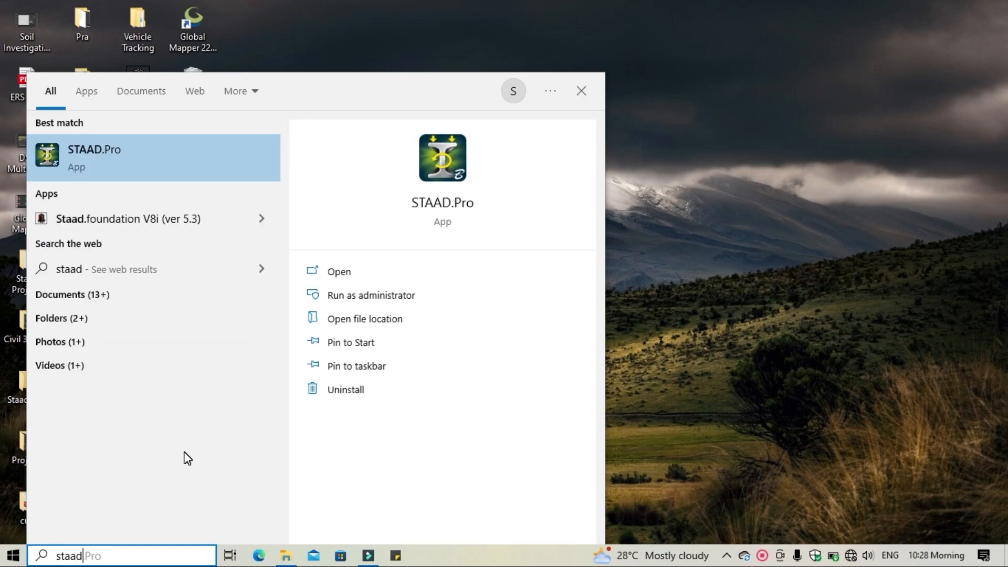
pyautogui.click(159, 168)
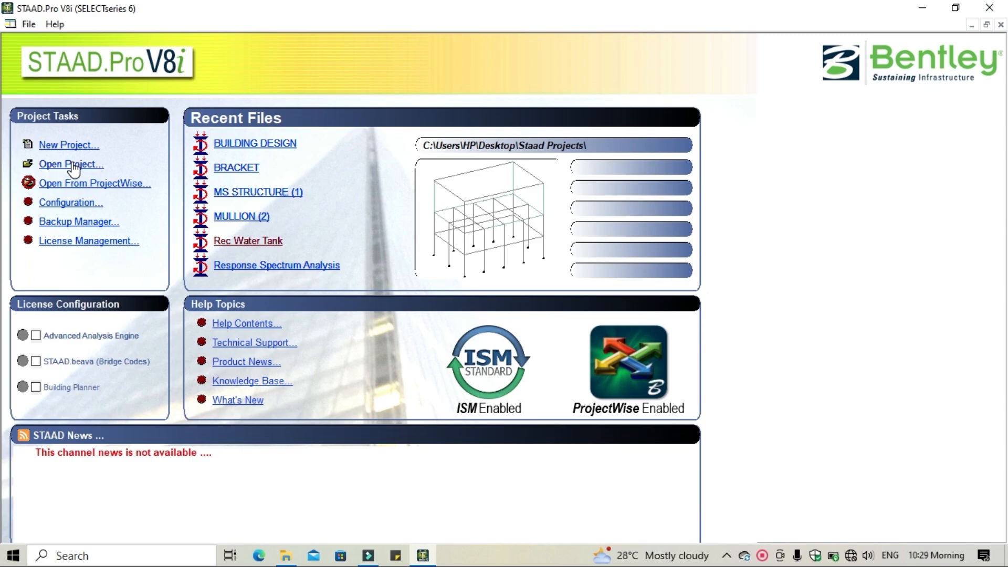
pyautogui.click(72, 147)
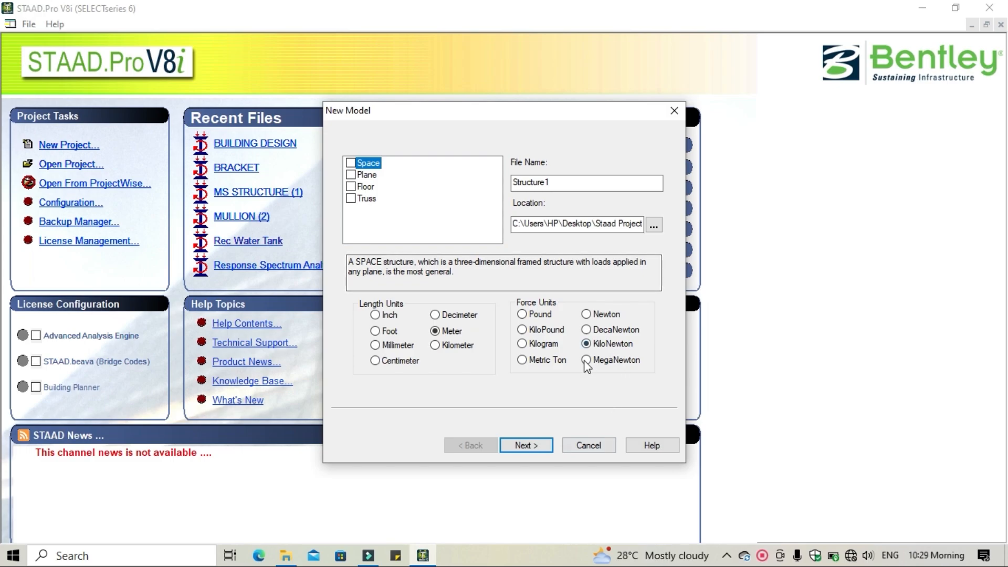
# Try the Plane, Floor and Truss structure types for the new model to compare their descriptions
pyautogui.click(350, 176)
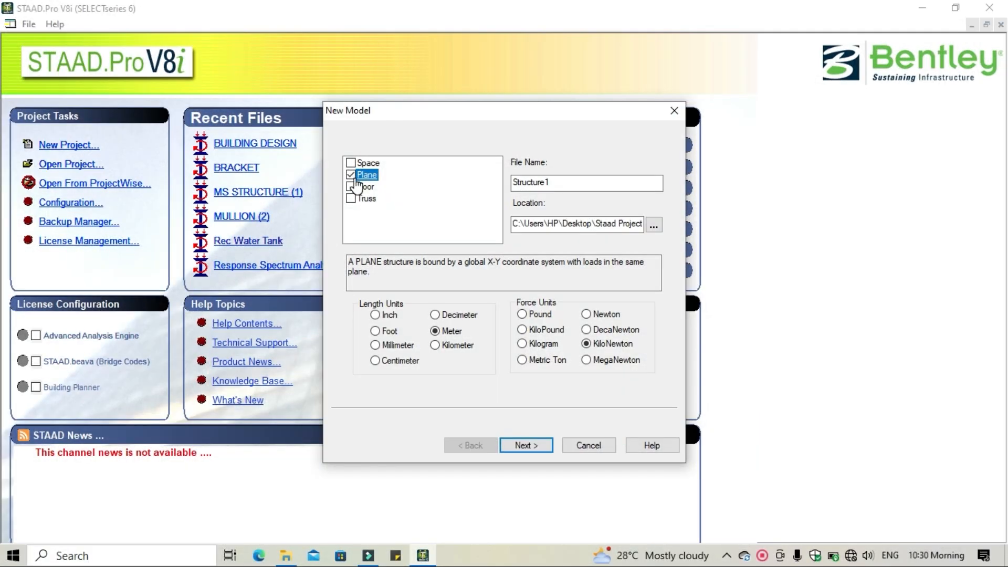
pyautogui.click(347, 188)
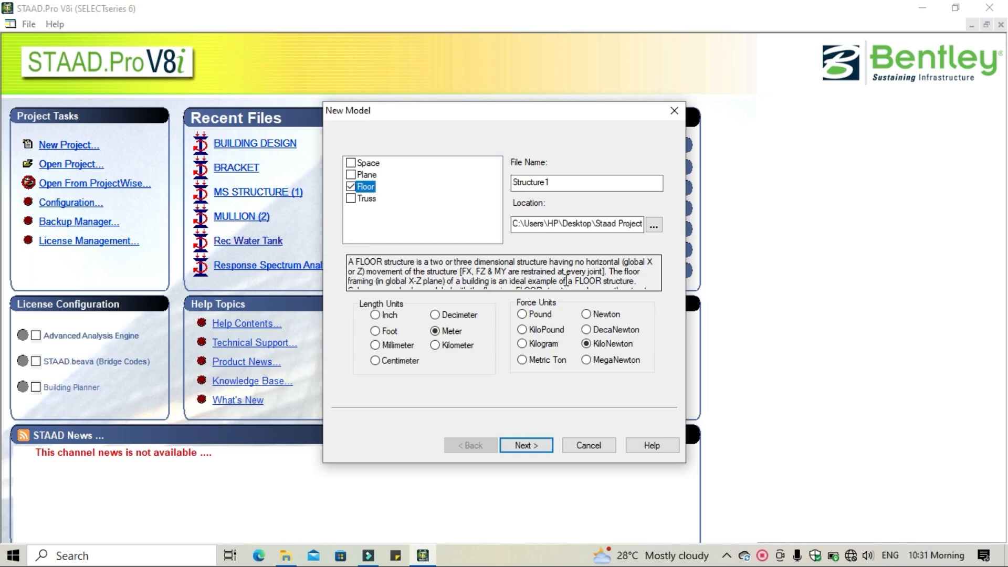
pyautogui.click(350, 199)
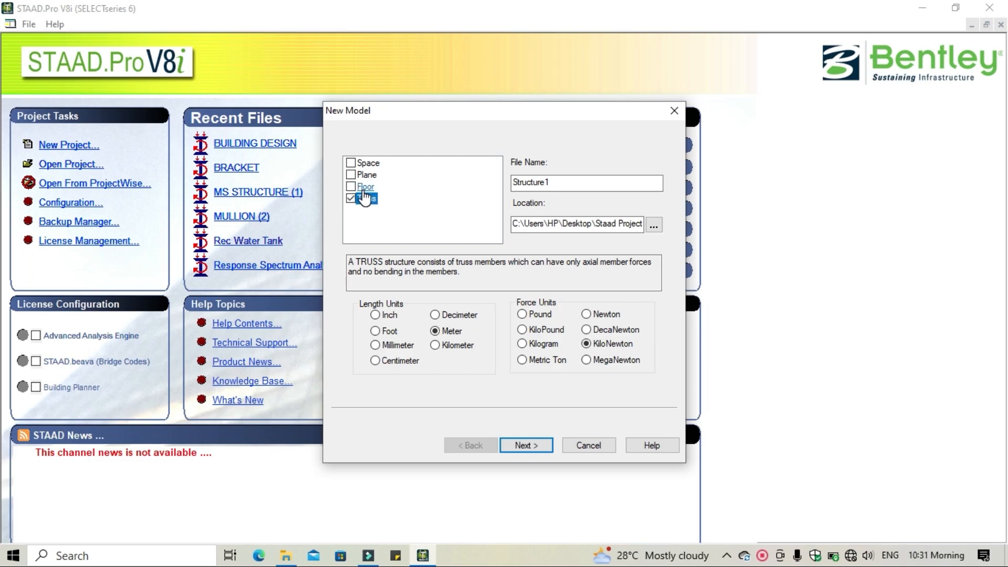
pyautogui.click(364, 187)
pyautogui.click(364, 175)
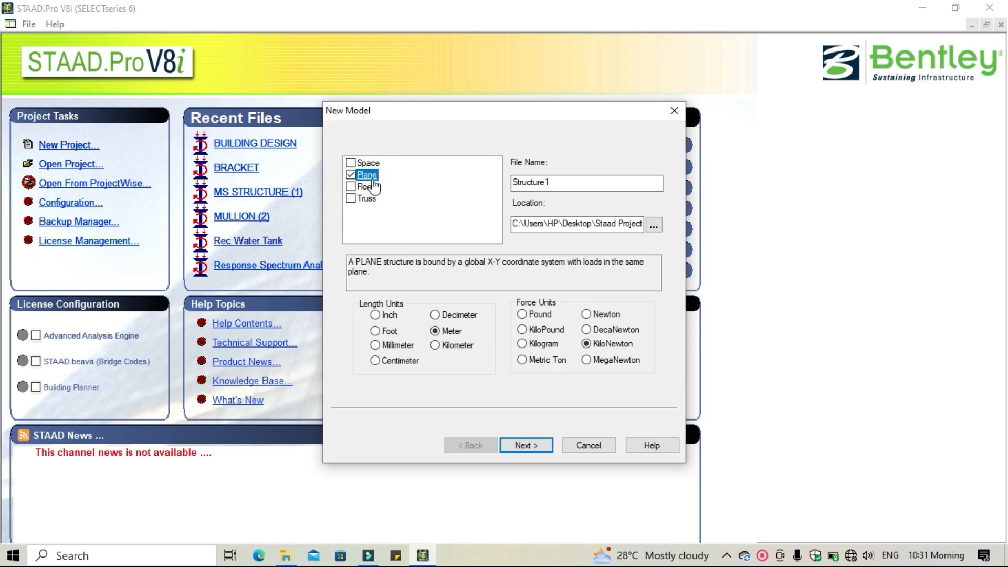
# Set the new model's structure type to Space, name the file "G+4 Building Design" and continue to the starting options
pyautogui.click(350, 163)
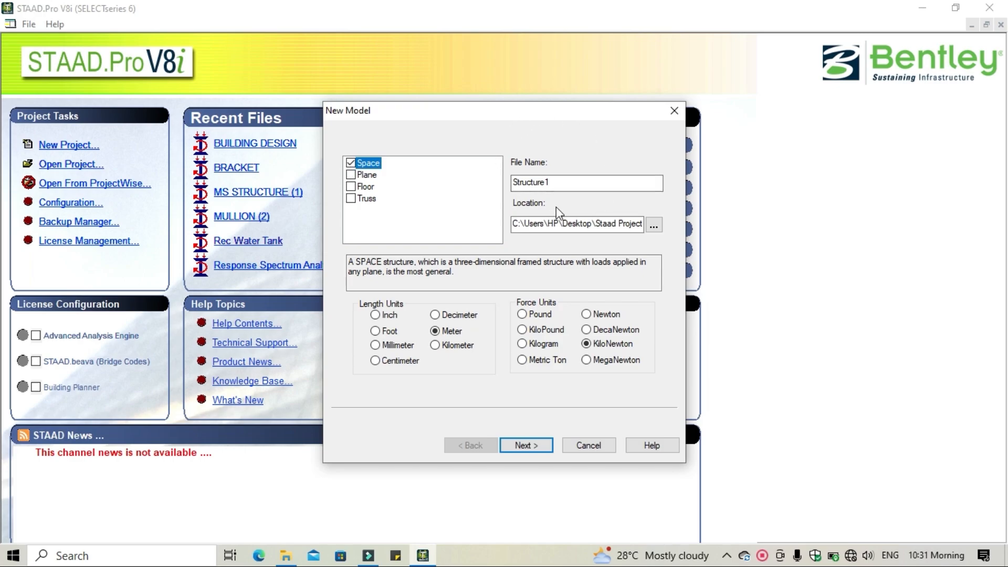
pyautogui.click(577, 183)
pyautogui.moveTo(574, 187); pyautogui.dragTo(509, 192)
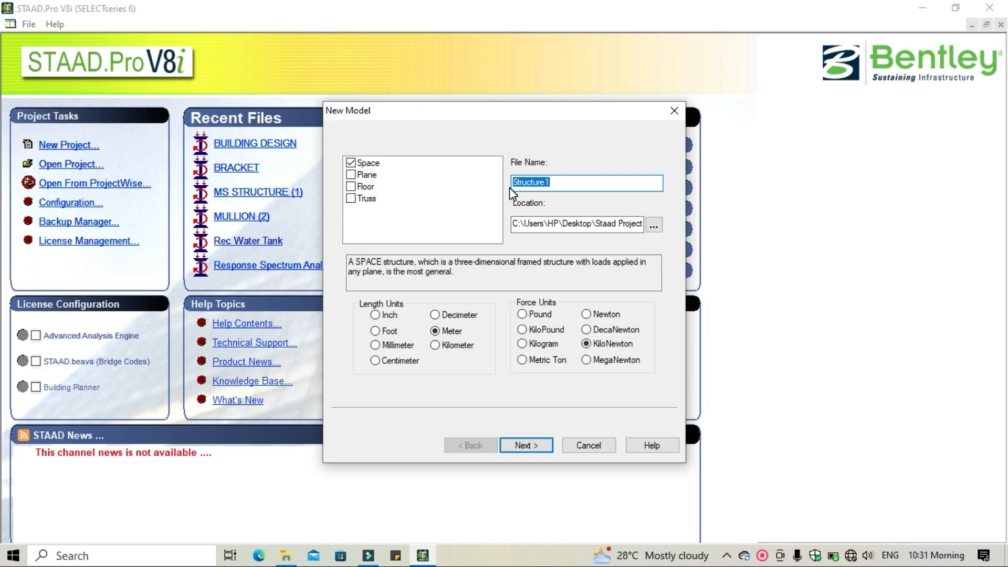
pyautogui.write('G+4 Building Design')
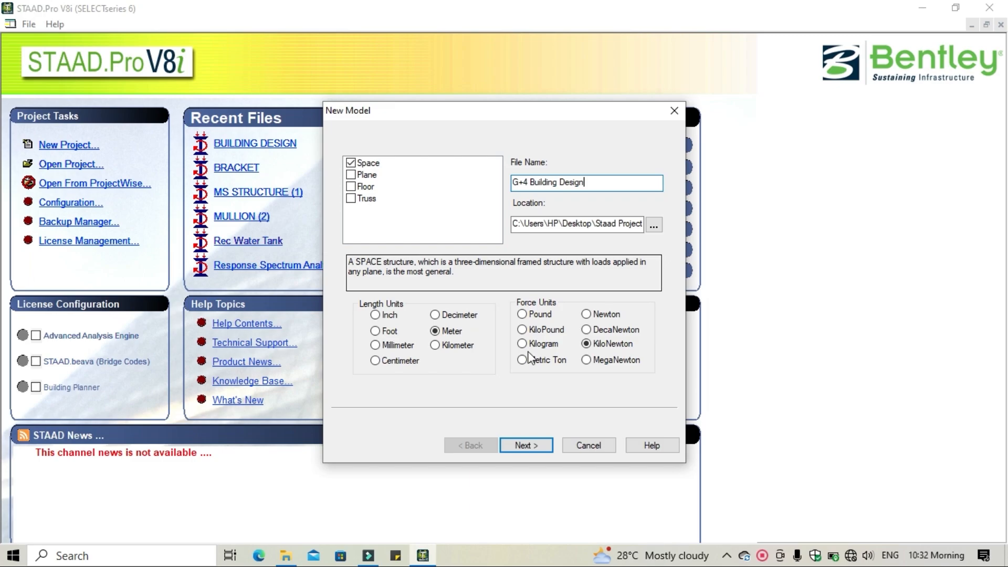
pyautogui.click(516, 445)
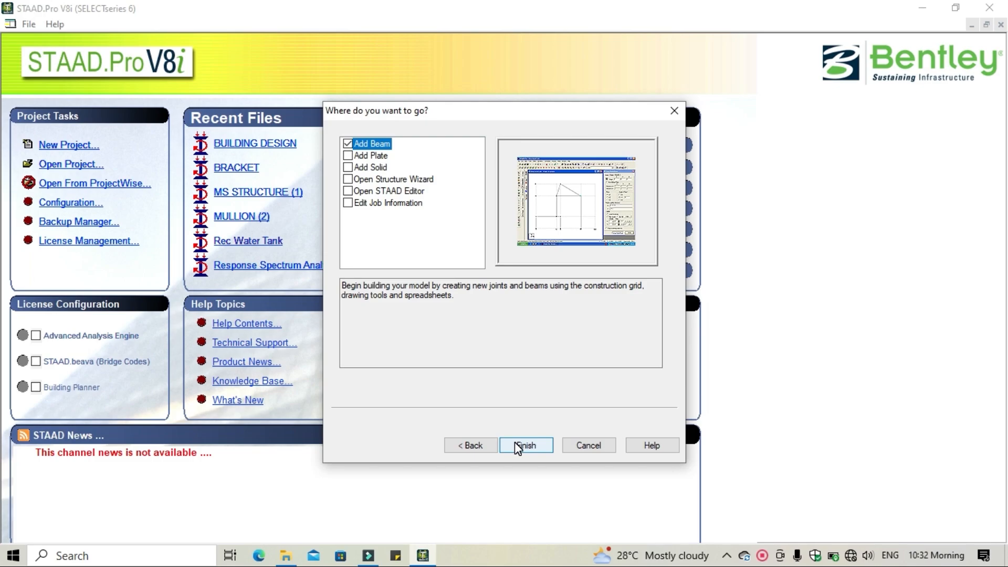
# Try the Add Solid, Open Structure Wizard, Open STAAD Editor and Edit Job Information starting options to compare their descriptions
pyautogui.click(374, 168)
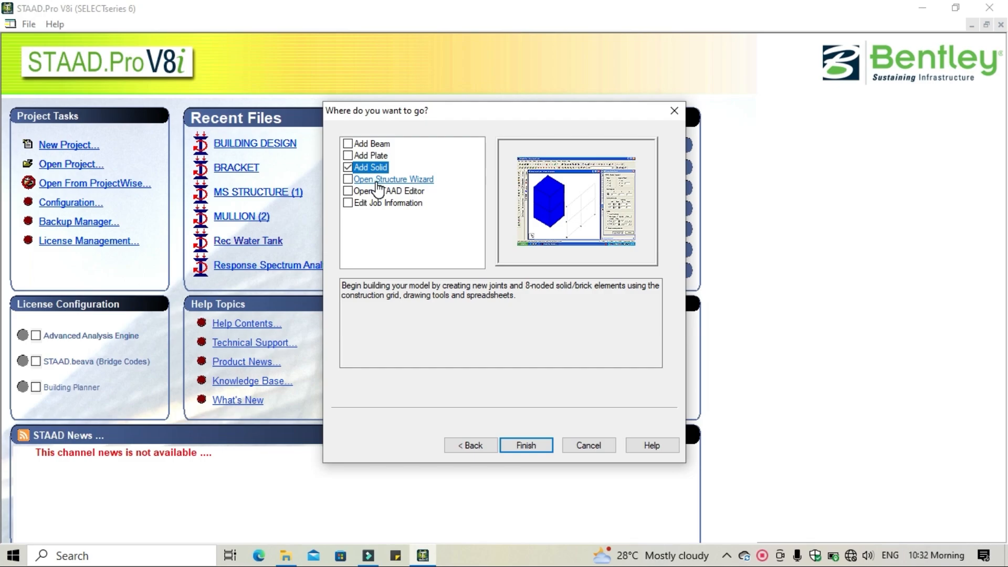
pyautogui.click(377, 181)
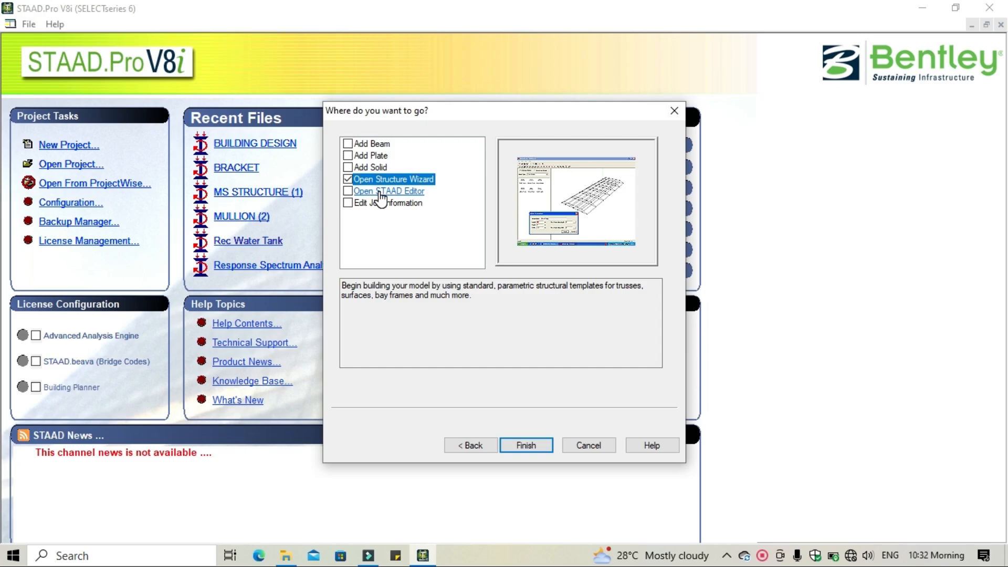
pyautogui.click(380, 192)
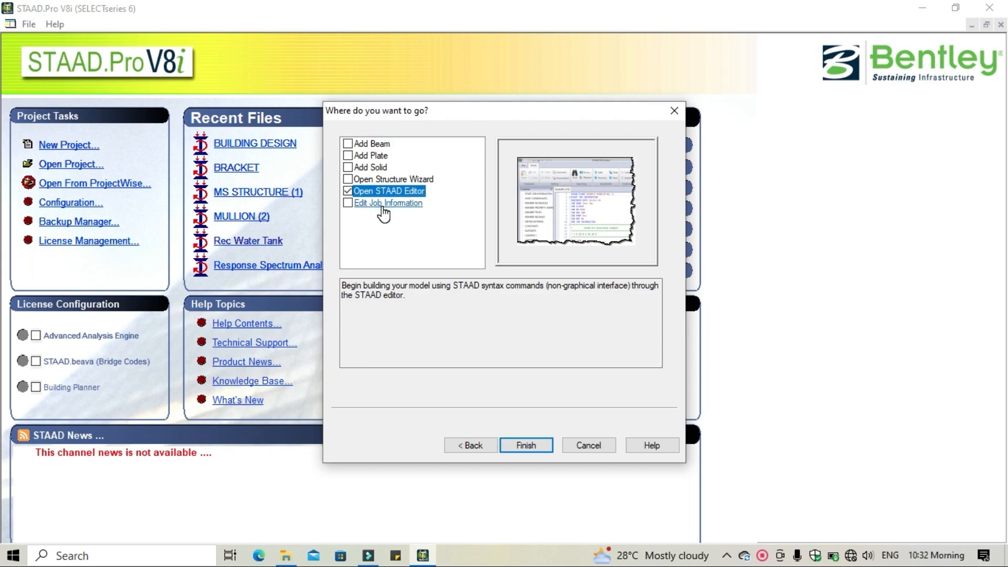
pyautogui.click(383, 205)
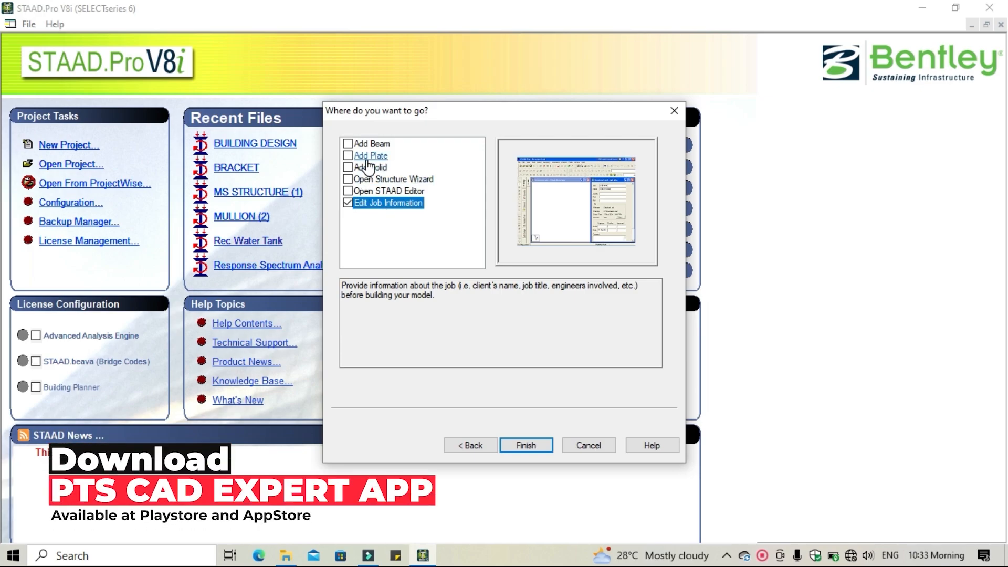
# Choose Add Beam as the starting option and finish creating the model
pyautogui.click(369, 143)
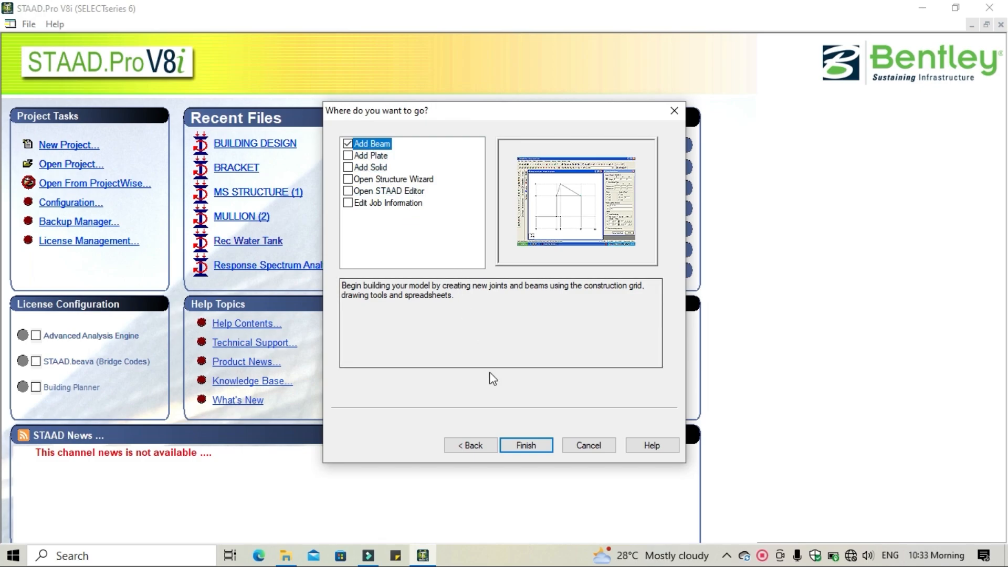
pyautogui.click(525, 445)
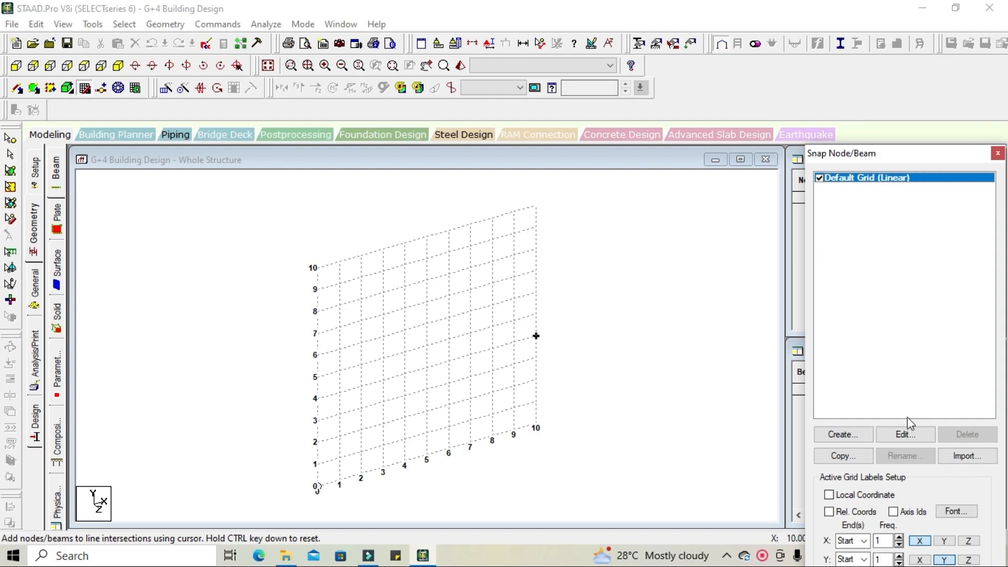
# Edit the default linear grid, trying the X-Z and Y-Z planes before returning to X-Y
pyautogui.click(901, 434)
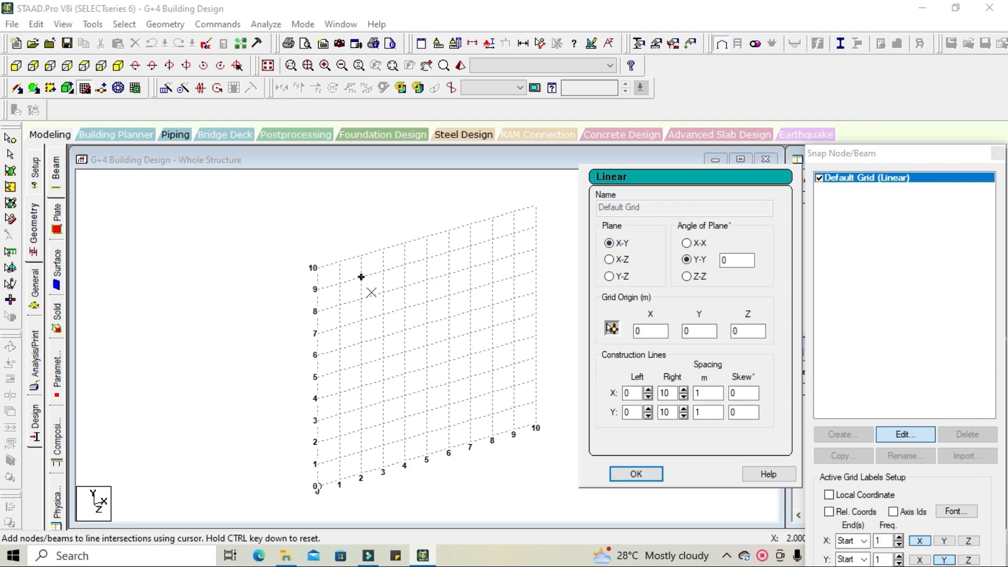
pyautogui.click(620, 260)
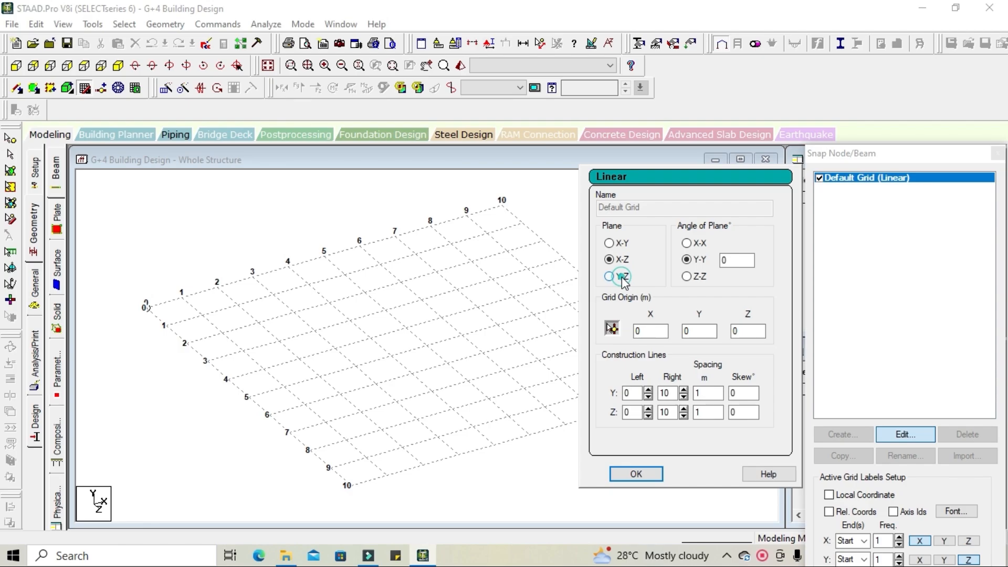
pyautogui.click(625, 278)
pyautogui.click(619, 244)
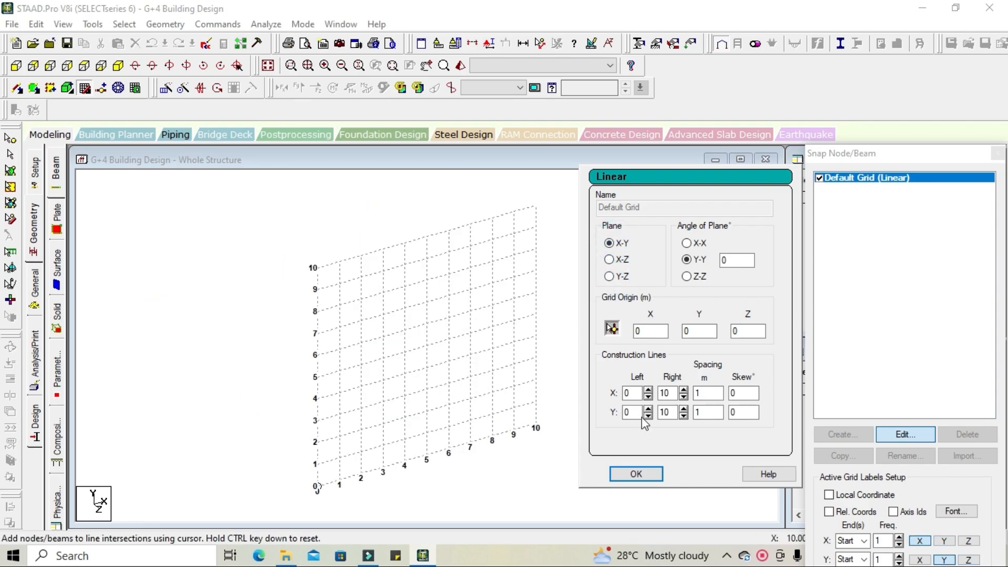
# Try more construction lines to the right along X, and return that grid count to 10
pyautogui.click(683, 390)
pyautogui.click(683, 390)
pyautogui.click(683, 390)
pyautogui.click(684, 390)
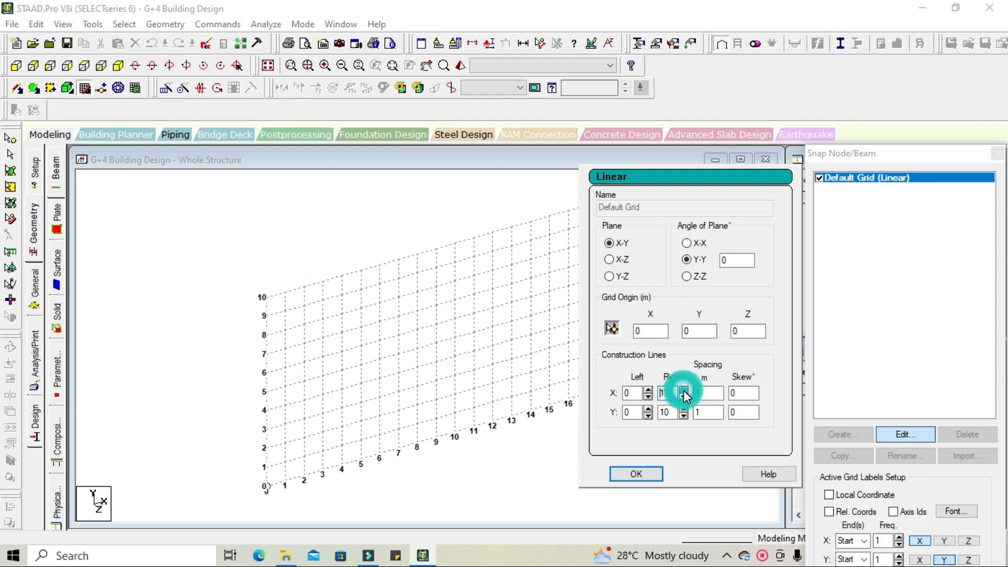
pyautogui.click(684, 390)
pyautogui.click(683, 397)
pyautogui.click(684, 397)
pyautogui.click(683, 397)
pyautogui.click(683, 397)
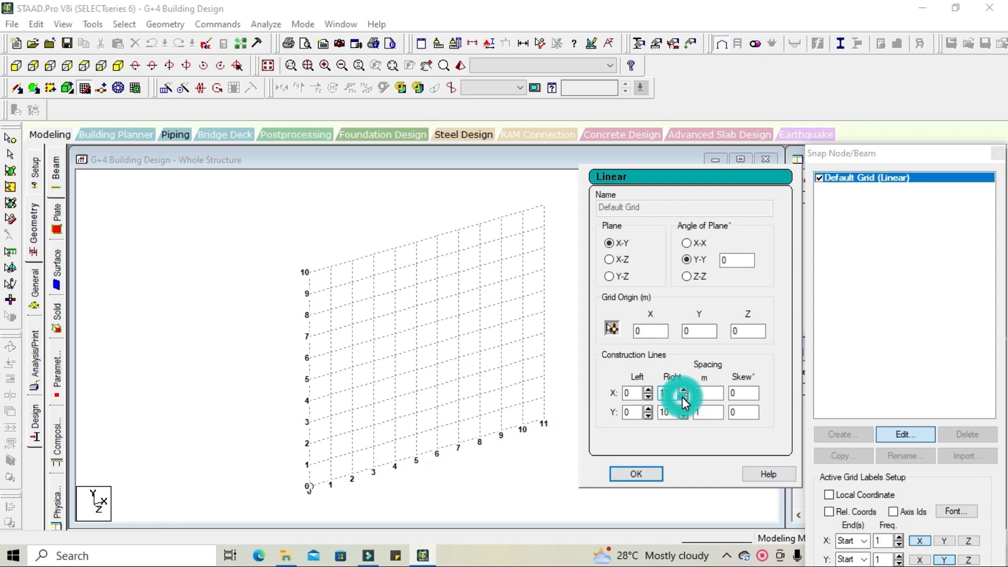
pyautogui.click(683, 396)
# Try more right-side construction lines along Y, and return that grid count to 10
pyautogui.click(683, 409)
pyautogui.click(684, 409)
pyautogui.click(684, 409)
pyautogui.click(684, 409)
pyautogui.click(684, 409)
pyautogui.click(684, 409)
pyautogui.click(683, 416)
pyautogui.click(683, 416)
pyautogui.click(683, 416)
pyautogui.click(683, 416)
pyautogui.click(684, 415)
pyautogui.click(683, 416)
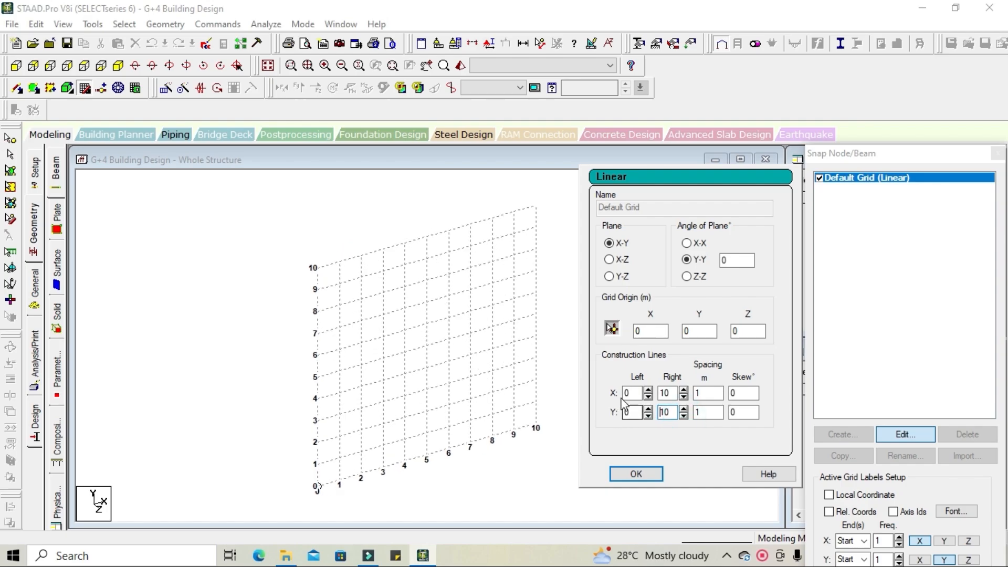
# Try 5 left-side construction lines along X, reset that count to 0 and accept the grid settings
pyautogui.click(647, 393)
pyautogui.click(647, 393)
pyautogui.click(647, 393)
pyautogui.click(647, 393)
pyautogui.click(647, 393)
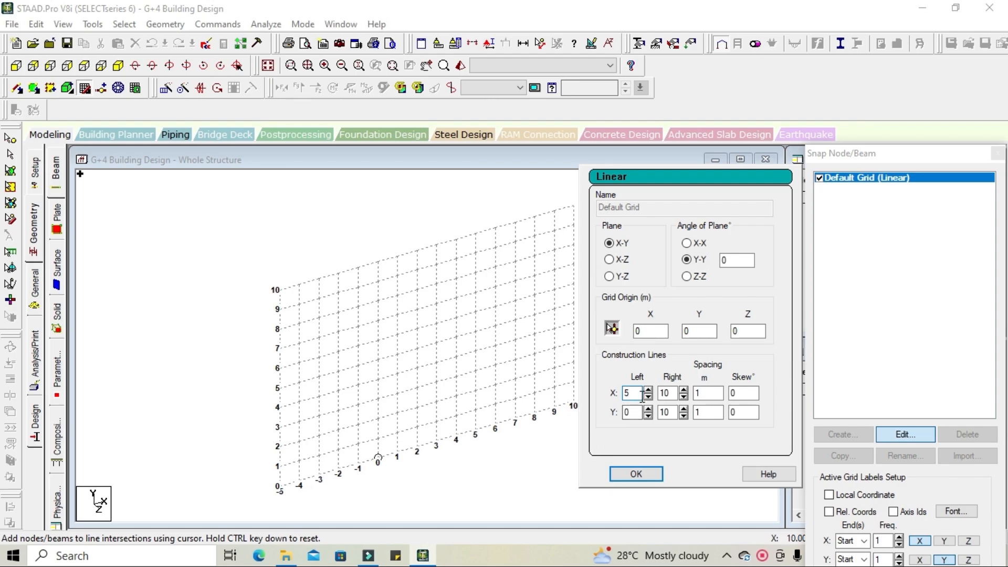
pyautogui.moveTo(637, 395); pyautogui.dragTo(617, 396)
pyautogui.write('0')
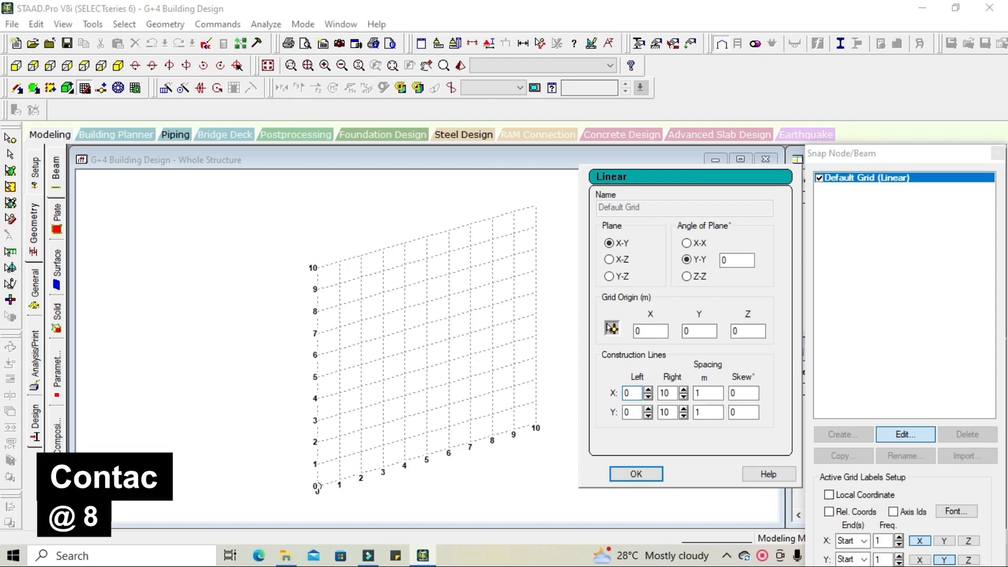
pyautogui.click(636, 474)
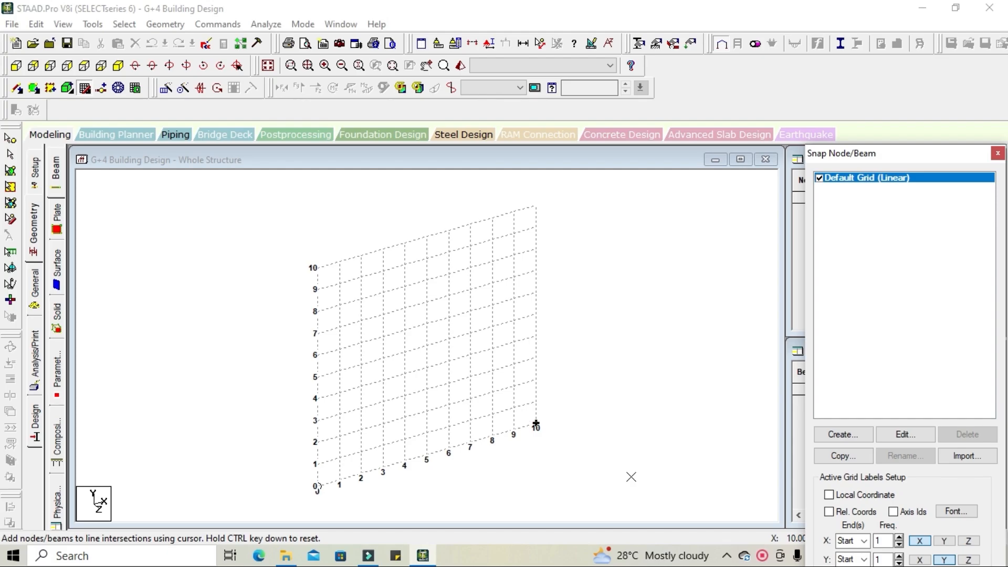
# Close the Snap Node/Beam grid settings and run the Structure Wizard
pyautogui.moveTo(956, 159); pyautogui.dragTo(711, 108)
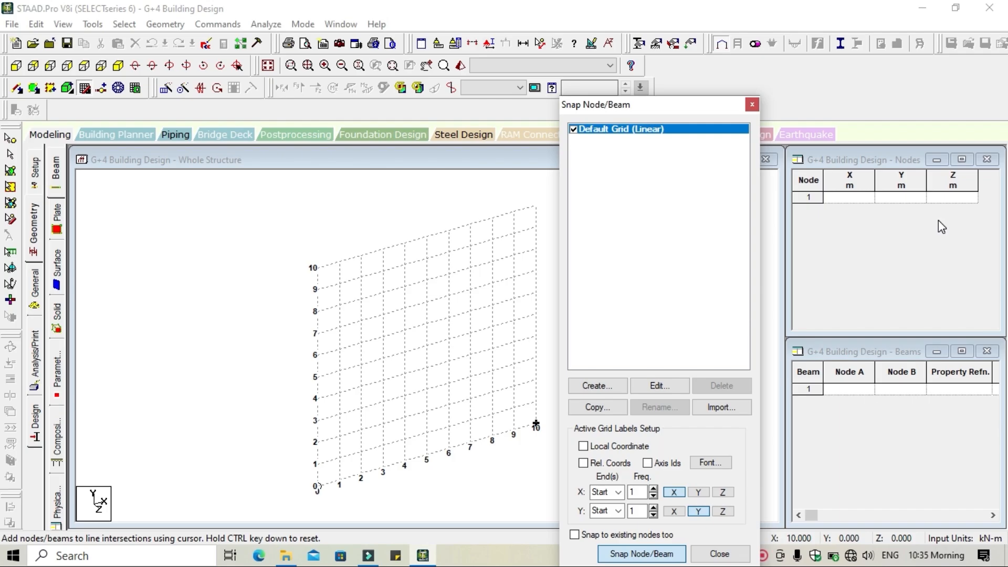
pyautogui.click(752, 105)
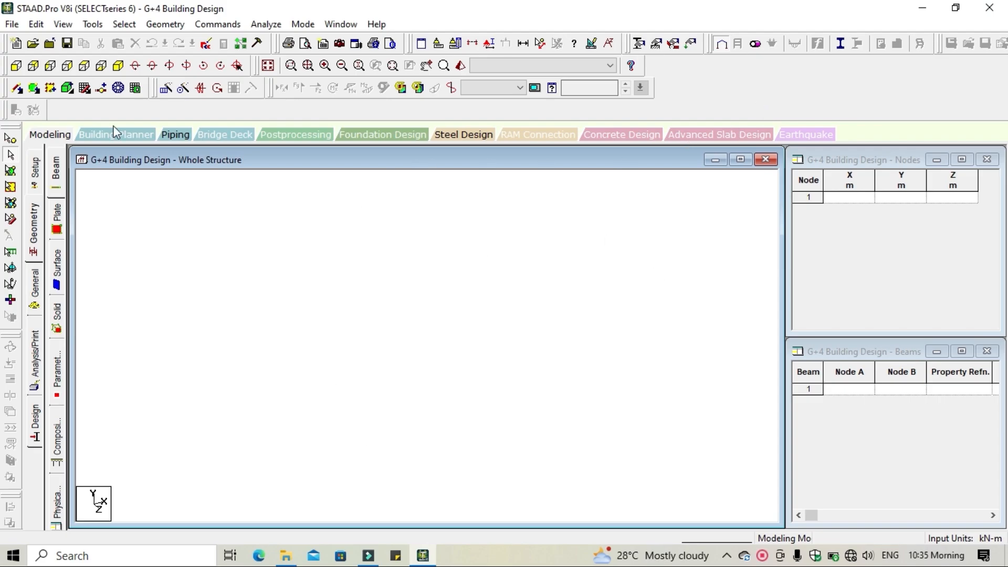
pyautogui.click(157, 24)
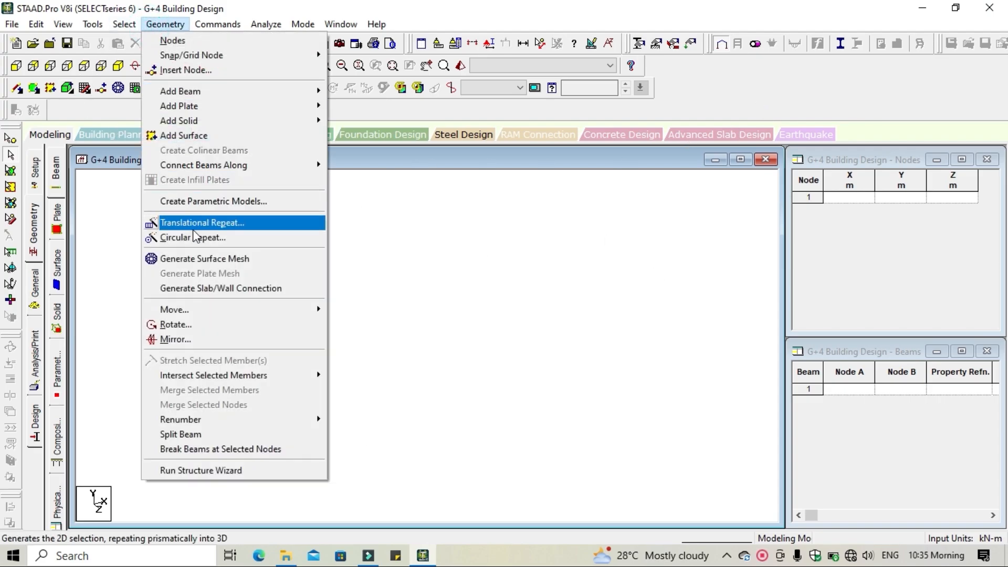
pyautogui.click(249, 472)
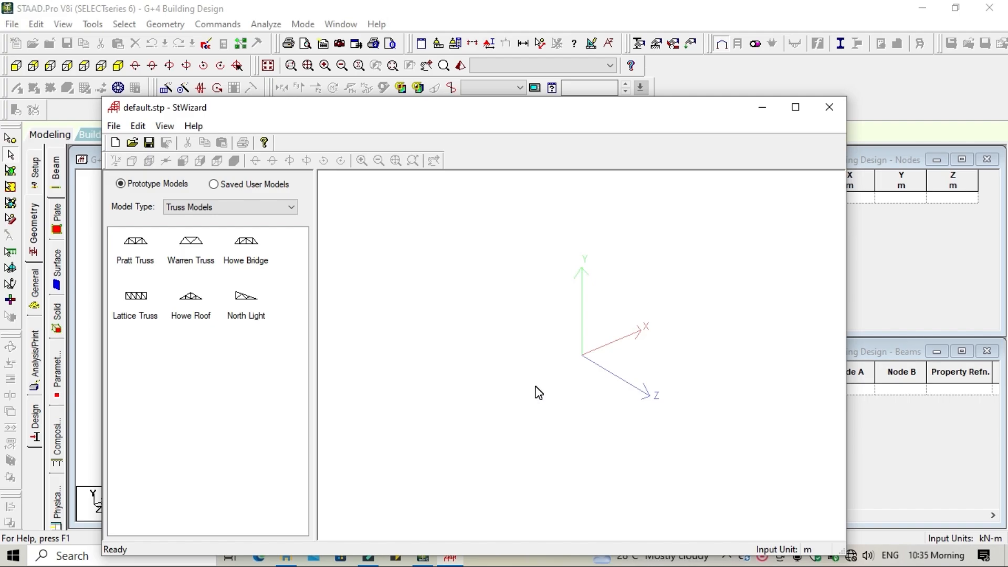
# Choose the Frame Models type and place a Bay Frame prototype to open its parameters
pyautogui.click(267, 205)
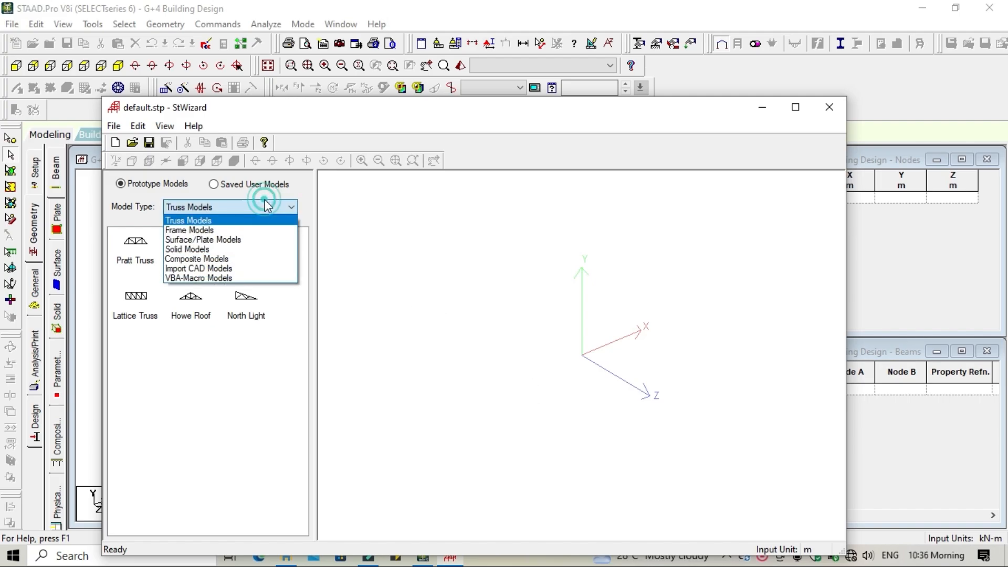
pyautogui.click(264, 230)
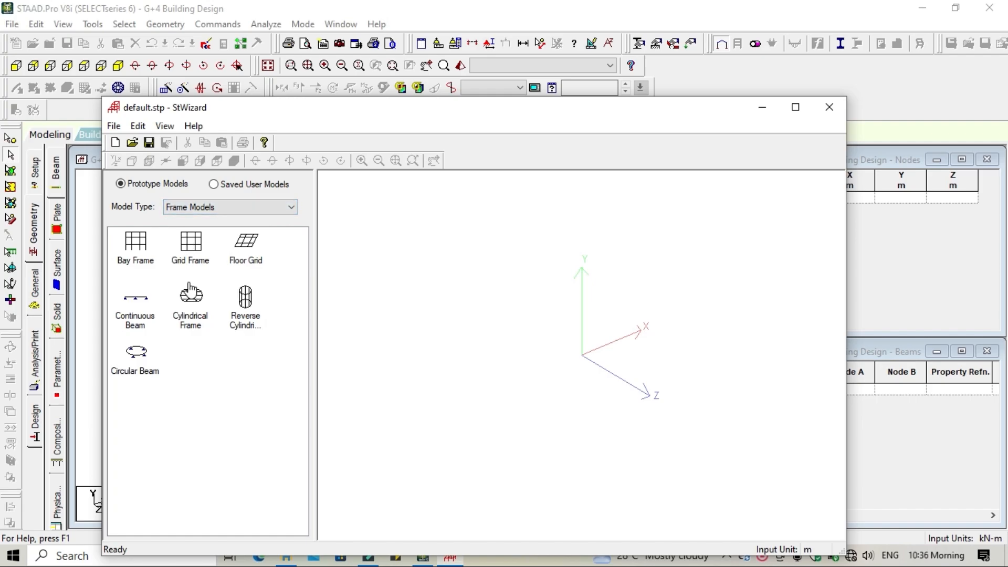
pyautogui.moveTo(132, 258)
pyautogui.mouseDown()
pyautogui.moveTo(244, 307)
pyautogui.moveTo(457, 349)
pyautogui.mouseUp()
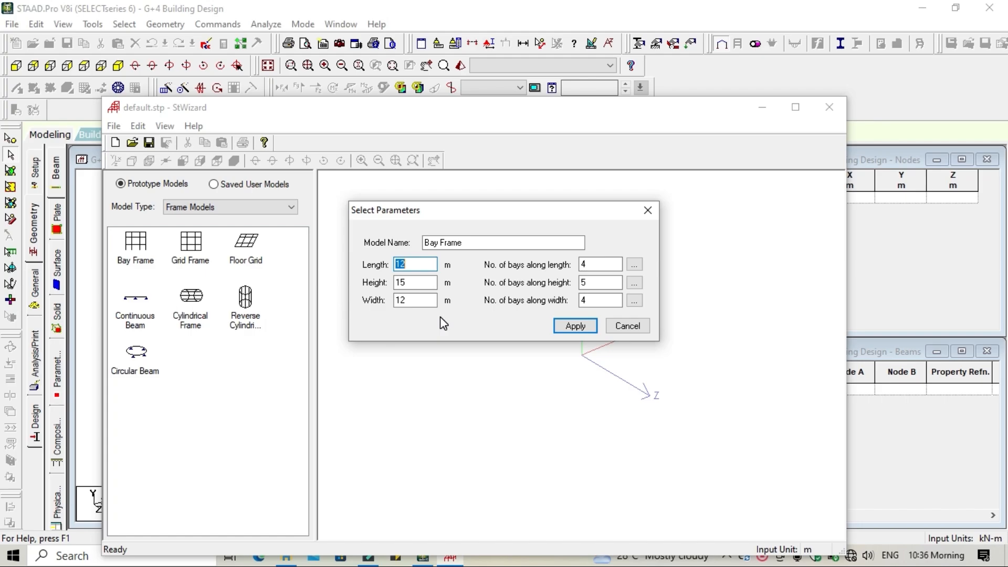
# Generate the bay frame with a height of 12 m and 4 bays along the height
pyautogui.moveTo(415, 281); pyautogui.dragTo(381, 290)
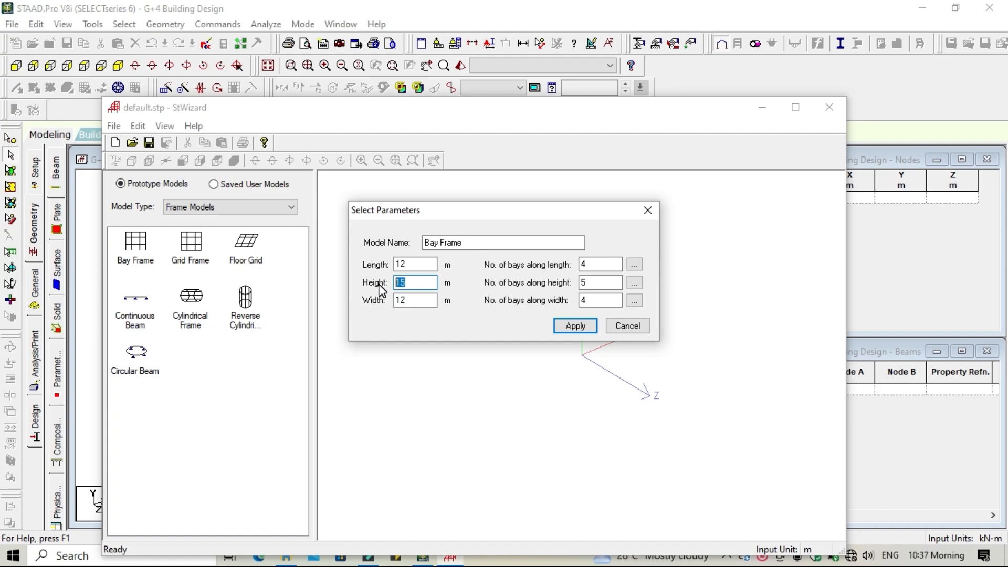
pyautogui.doubleClick(603, 282)
pyautogui.write('4')
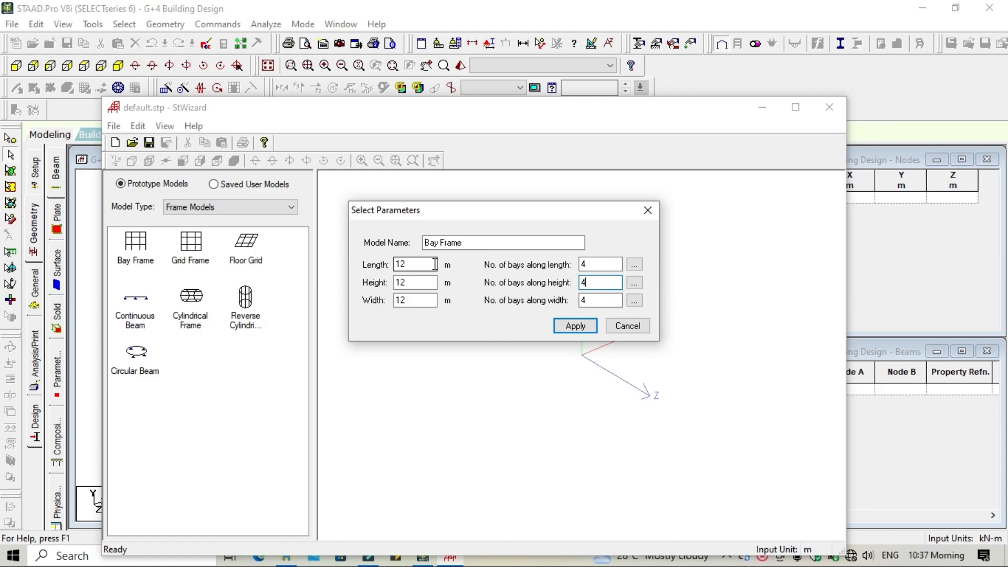
pyautogui.click(574, 326)
pyautogui.moveTo(468, 405); pyautogui.dragTo(456, 273)
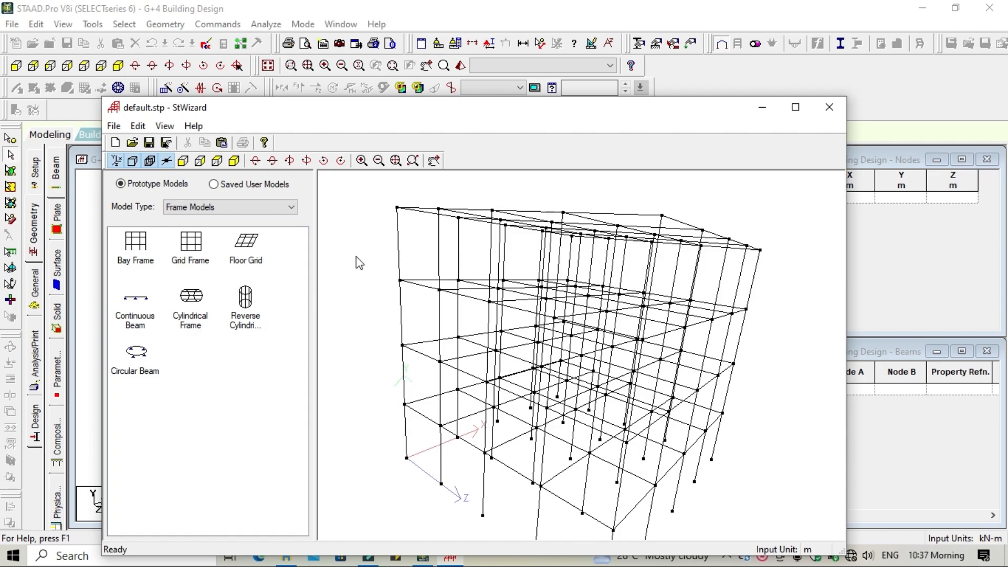
# Regenerate the Bay Frame with a height of 15 m and 5 bays along the height
pyautogui.doubleClick(136, 246)
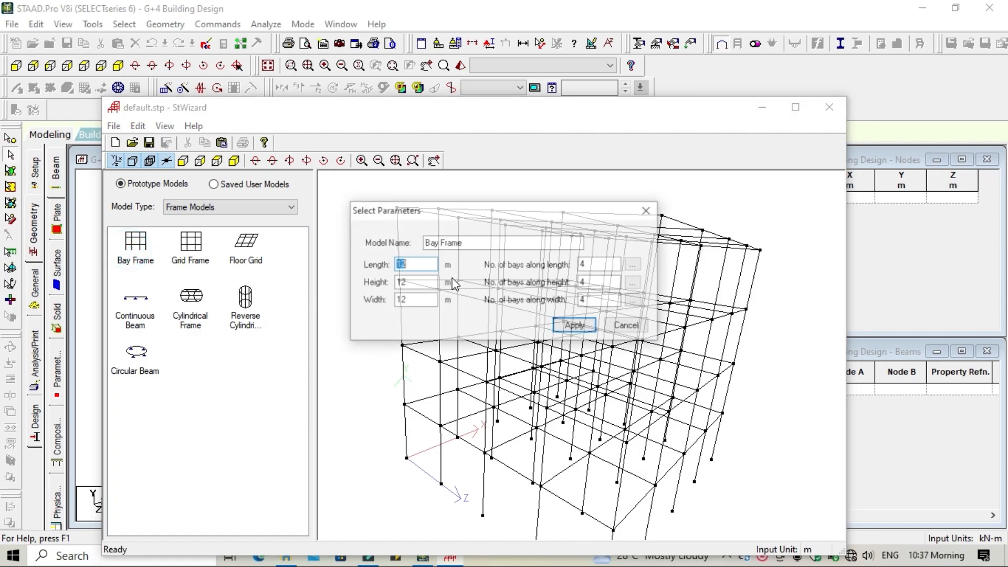
pyautogui.press('Tab')
pyautogui.write('15')
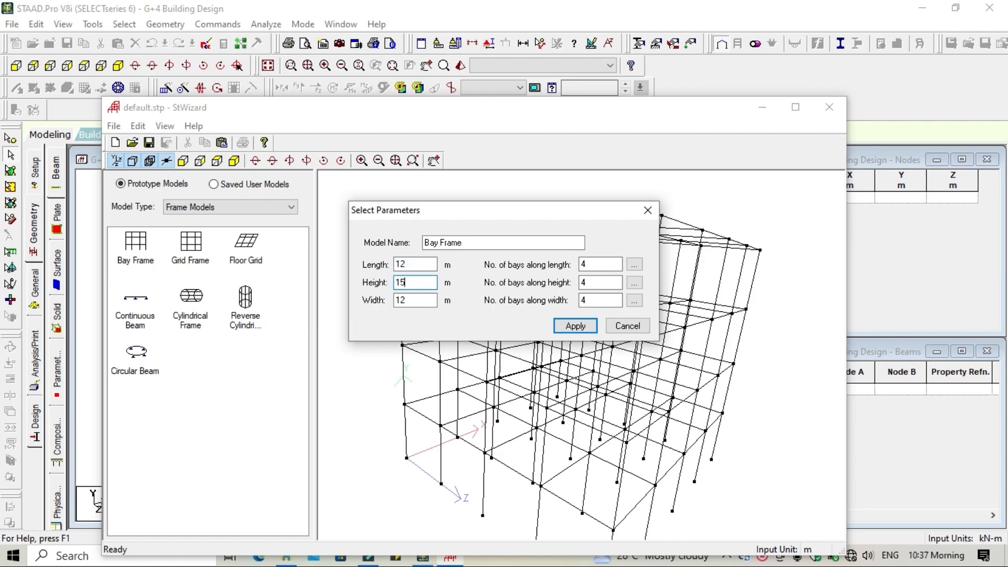
pyautogui.doubleClick(598, 282)
pyautogui.write('5')
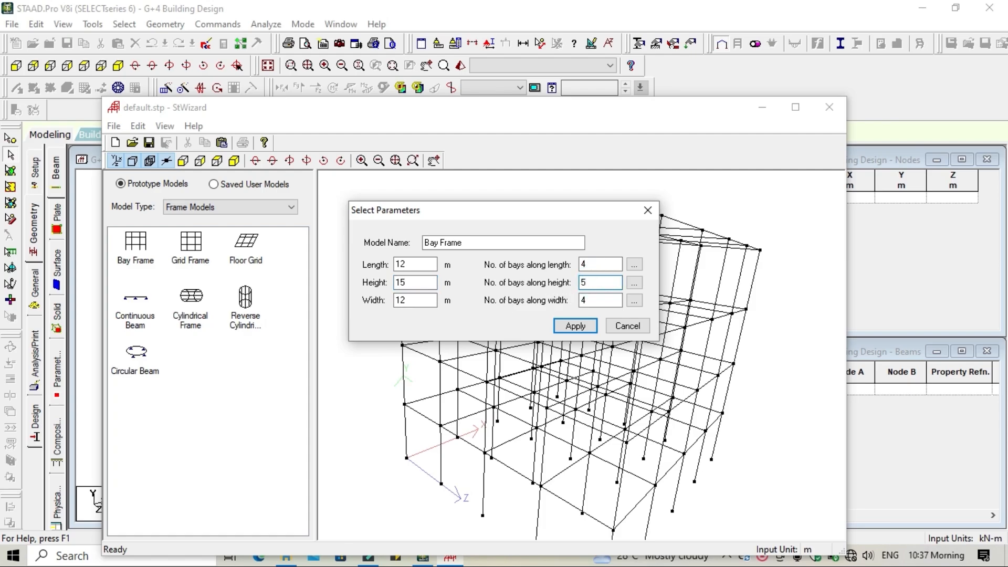
pyautogui.click(577, 326)
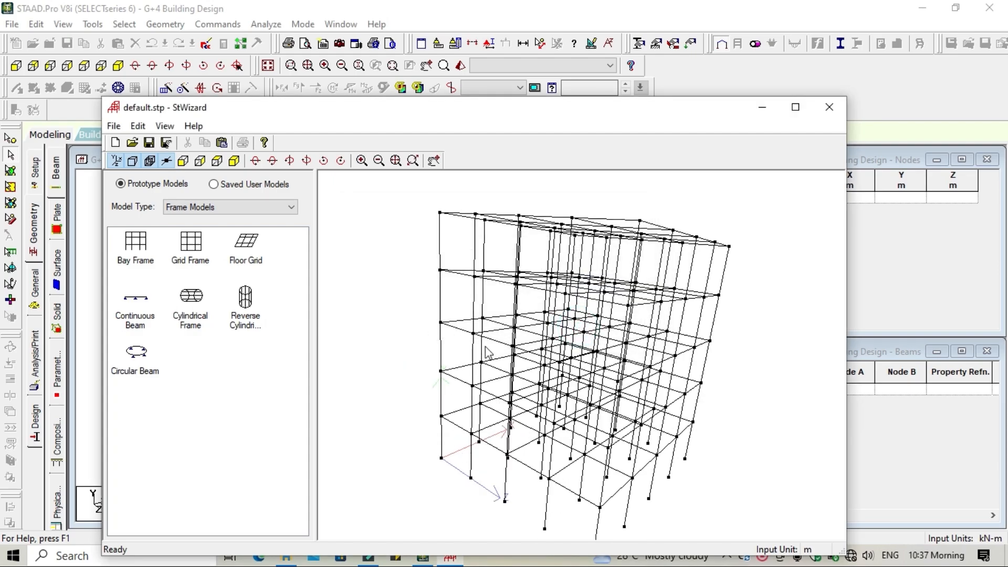
# Close the Structure Wizard and merge the bay frame into the model at X, Y and Z offsets of 0 m
pyautogui.moveTo(534, 382); pyautogui.dragTo(509, 412)
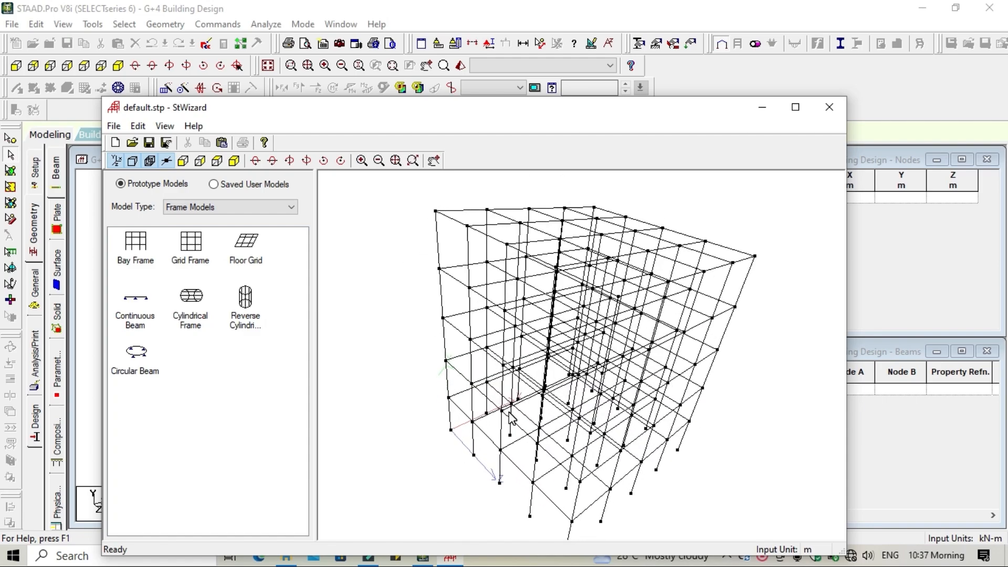
pyautogui.moveTo(490, 307); pyautogui.dragTo(716, 391)
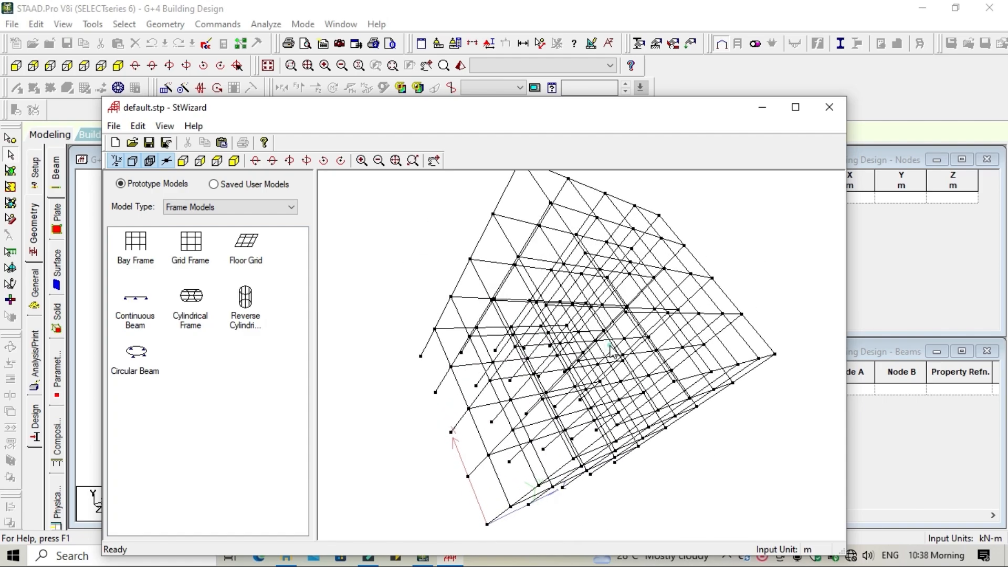
pyautogui.moveTo(609, 345); pyautogui.dragTo(497, 267)
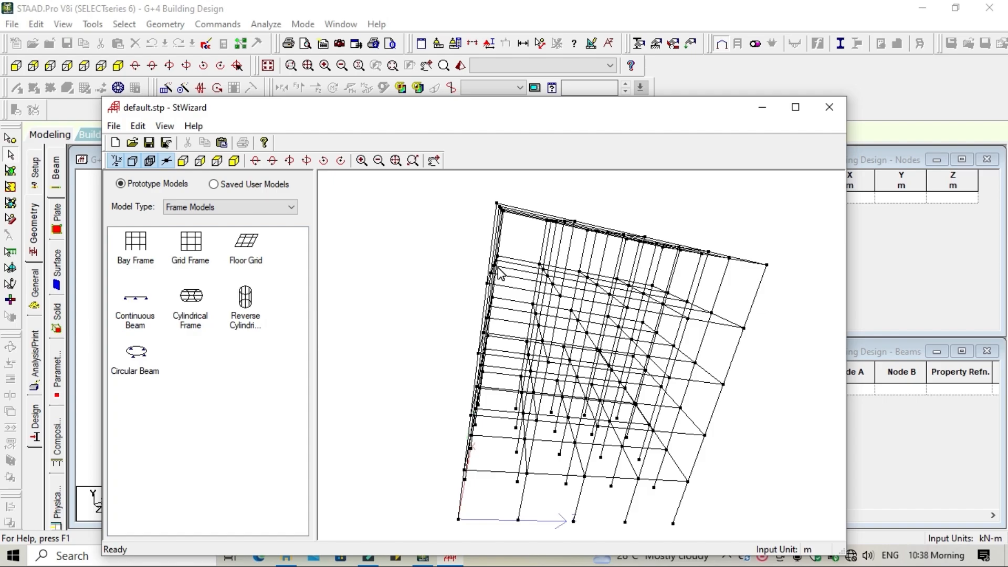
pyautogui.moveTo(537, 110); pyautogui.dragTo(527, 80)
pyautogui.click(823, 77)
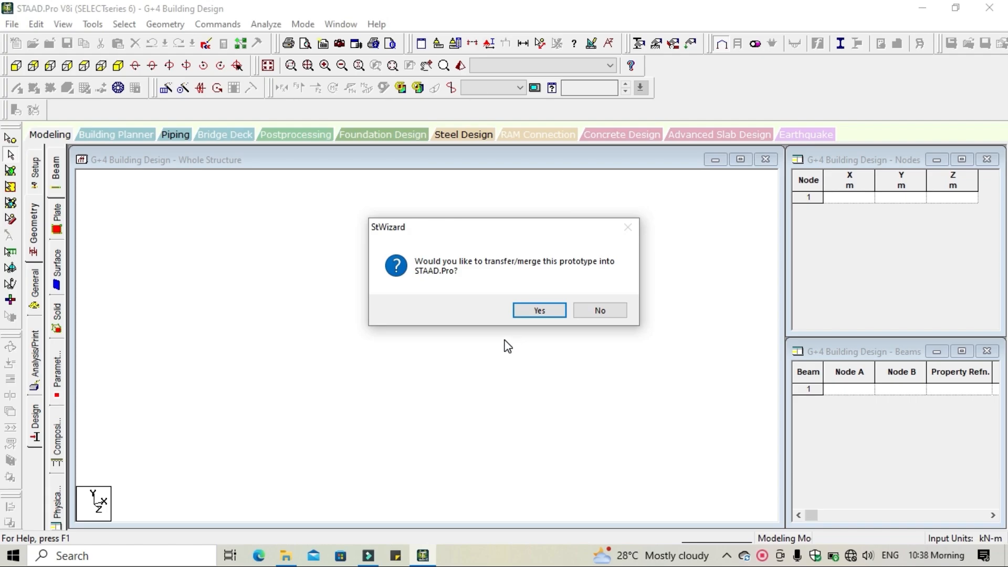
pyautogui.click(542, 313)
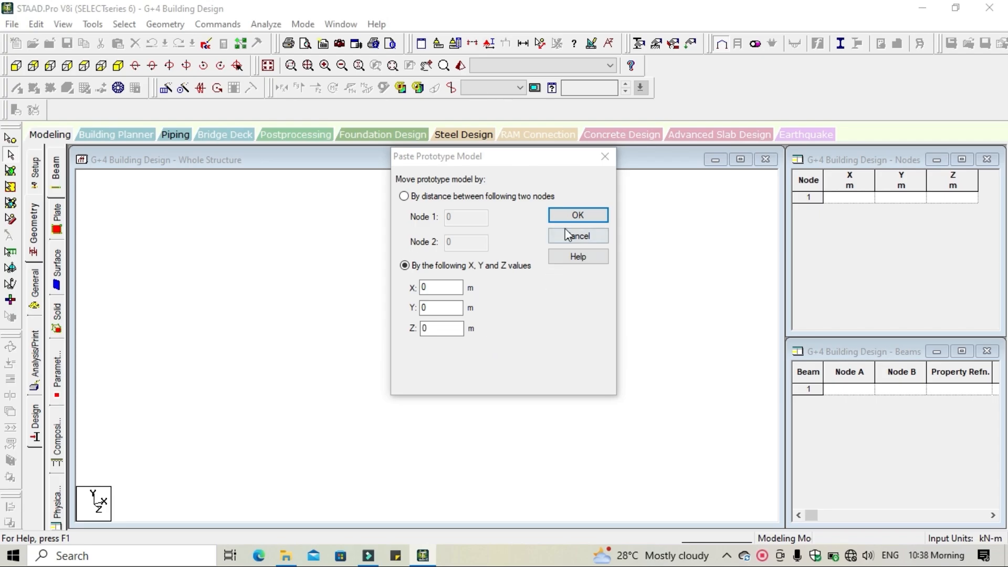
pyautogui.click(578, 215)
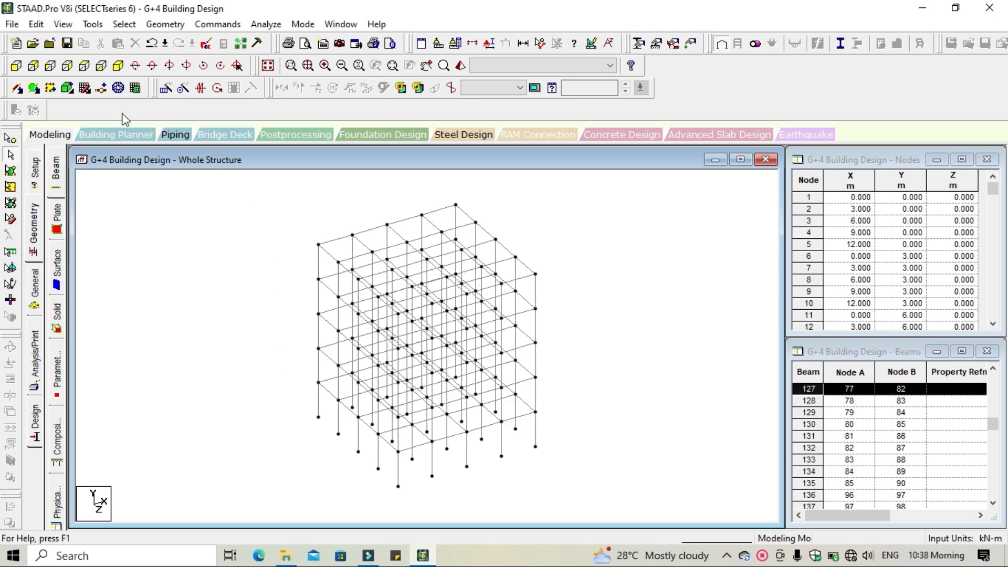
pyautogui.click(93, 95)
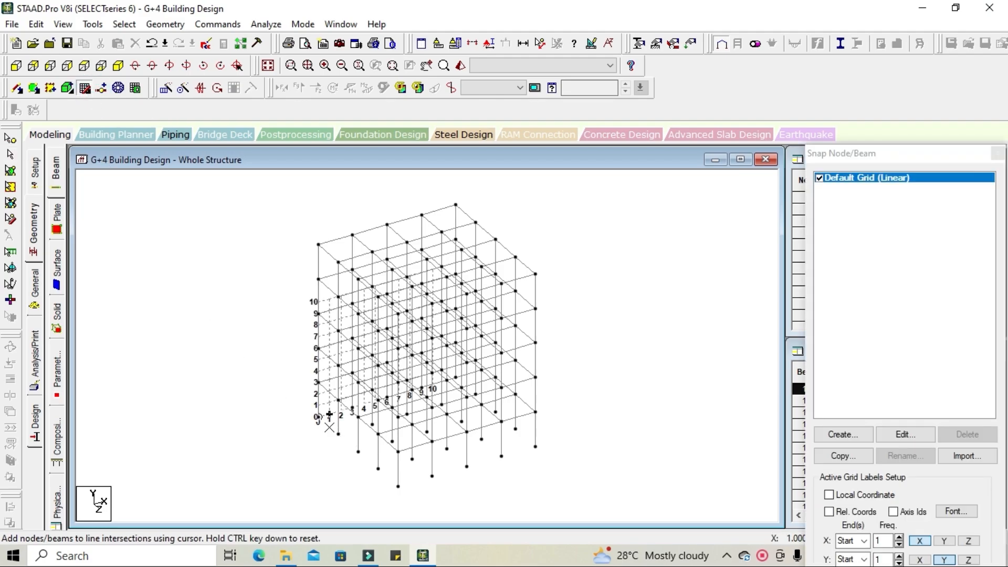
pyautogui.click(84, 90)
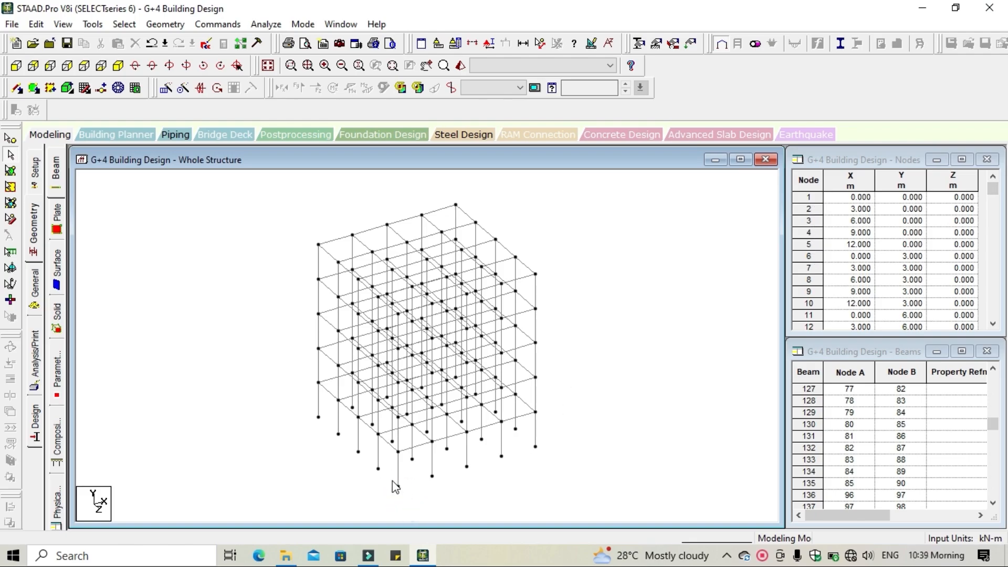
# Select the front and left base corner nodes in turn to examine their coordinates in the Nodes table
pyautogui.click(10, 139)
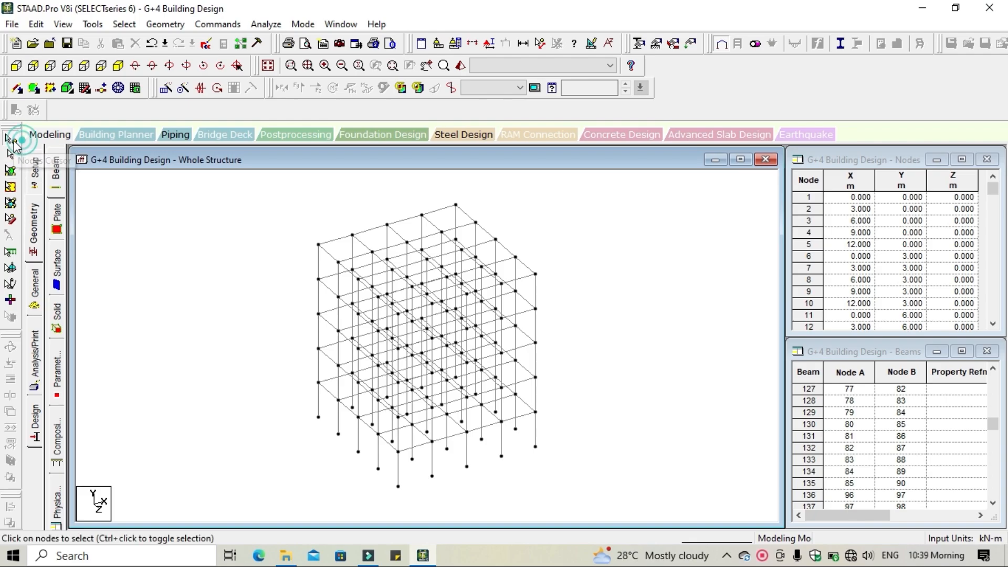
pyautogui.moveTo(407, 495); pyautogui.dragTo(393, 481)
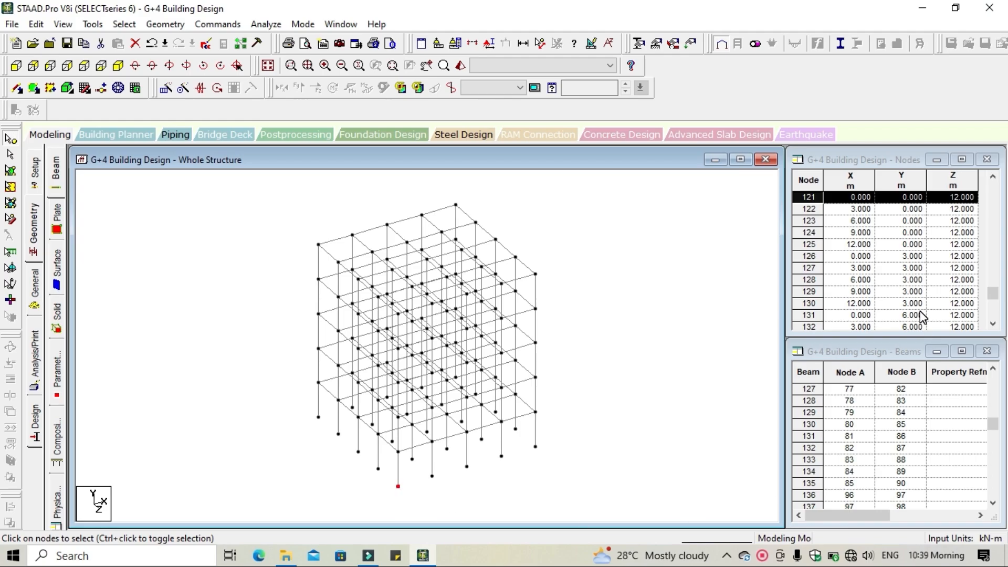
pyautogui.click(644, 301)
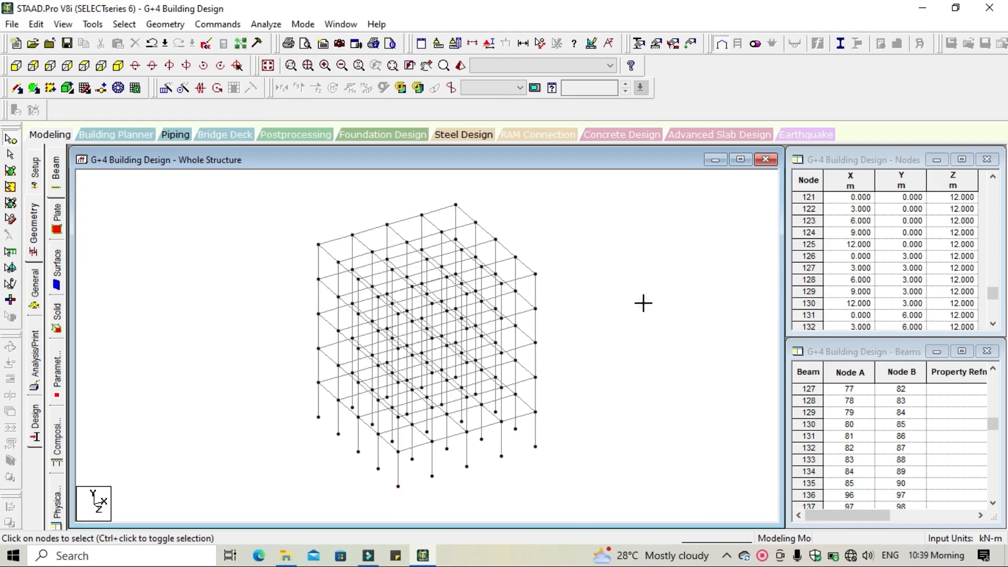
pyautogui.click(321, 419)
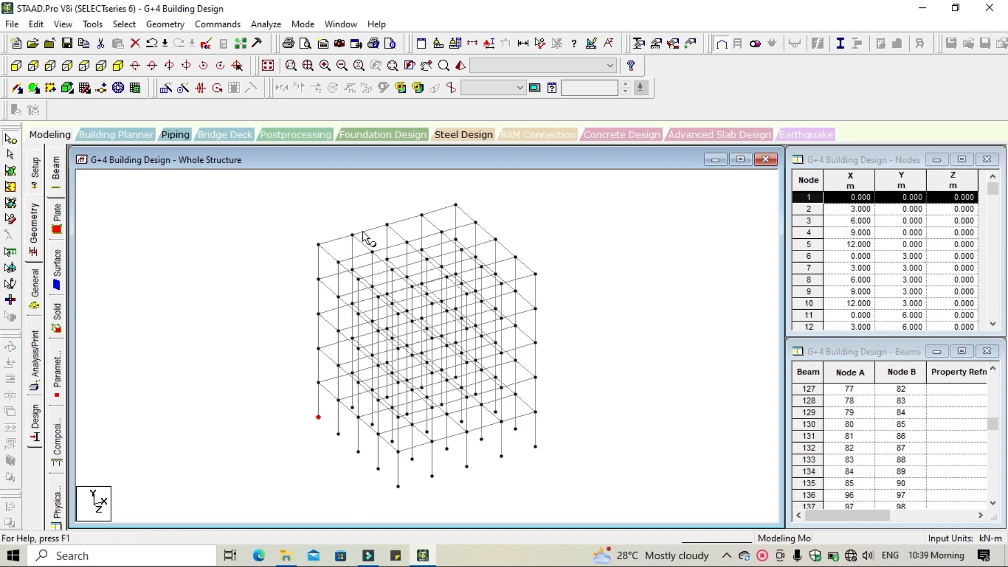
# Select the top-storey column at the left corner to examine its entry in the Beams table, and clear the selection
pyautogui.click(16, 155)
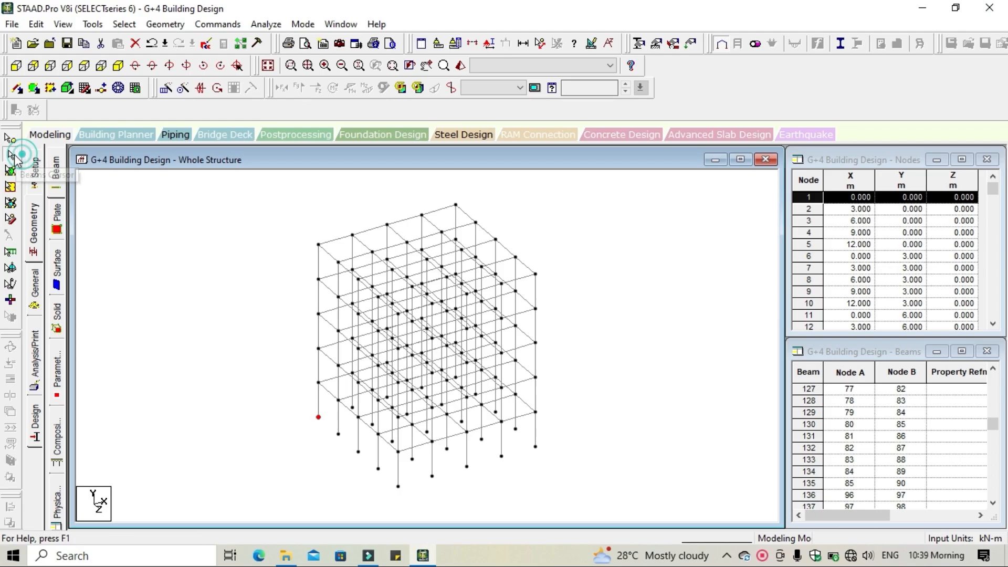
pyautogui.click(322, 269)
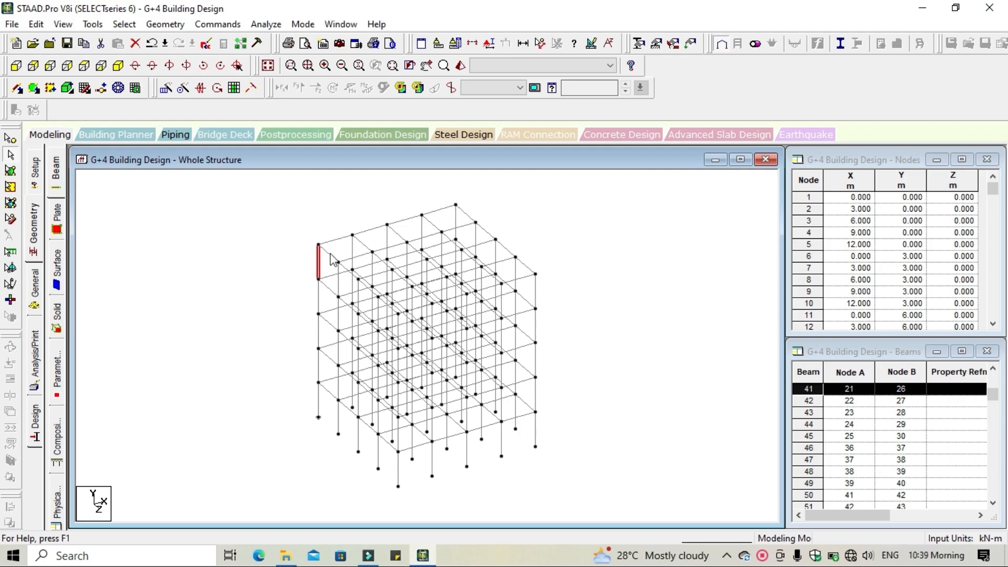
pyautogui.click(559, 300)
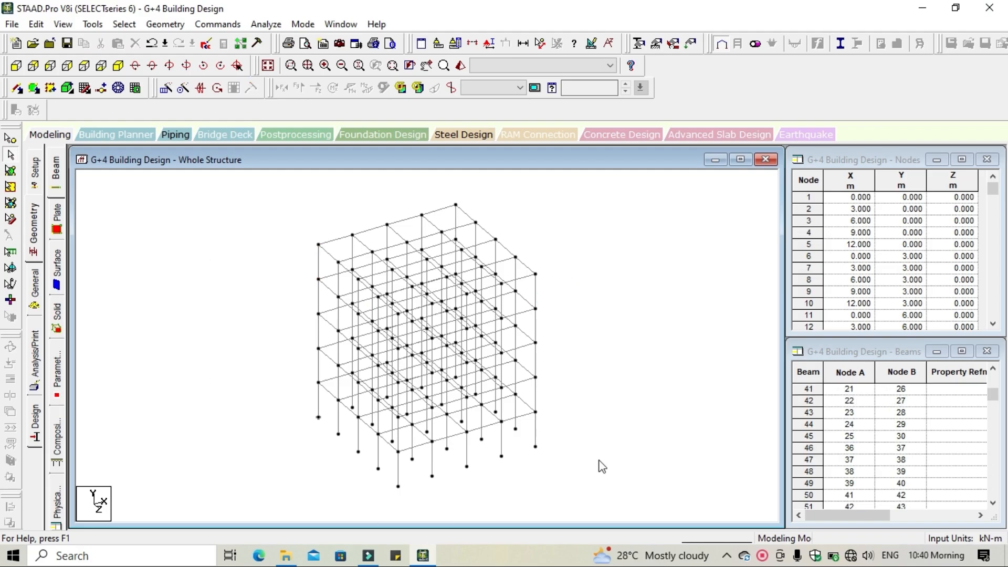
# Examine the Nodes and Beams tables down to their last entries
pyautogui.click(992, 190)
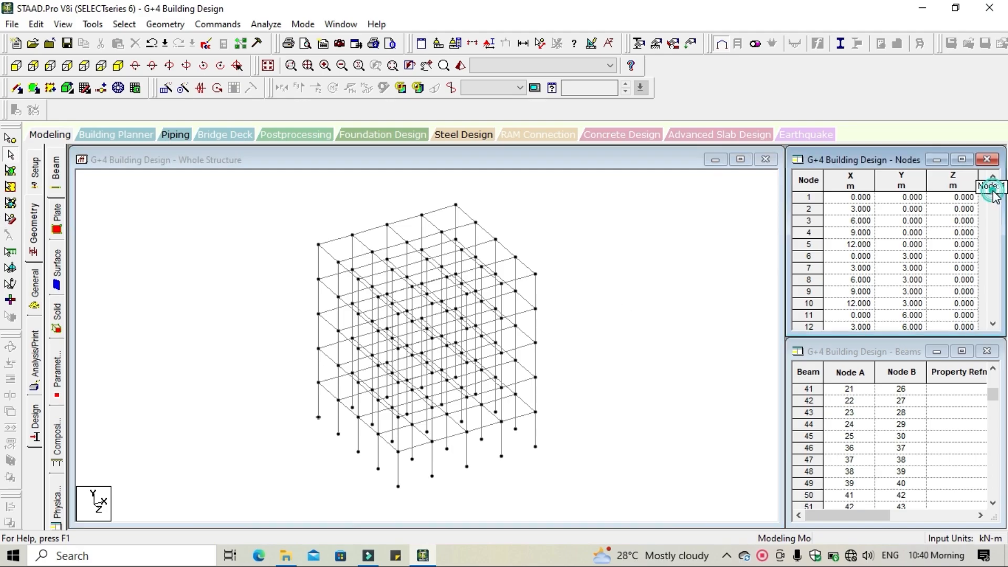
pyautogui.moveTo(992, 192); pyautogui.dragTo(998, 330)
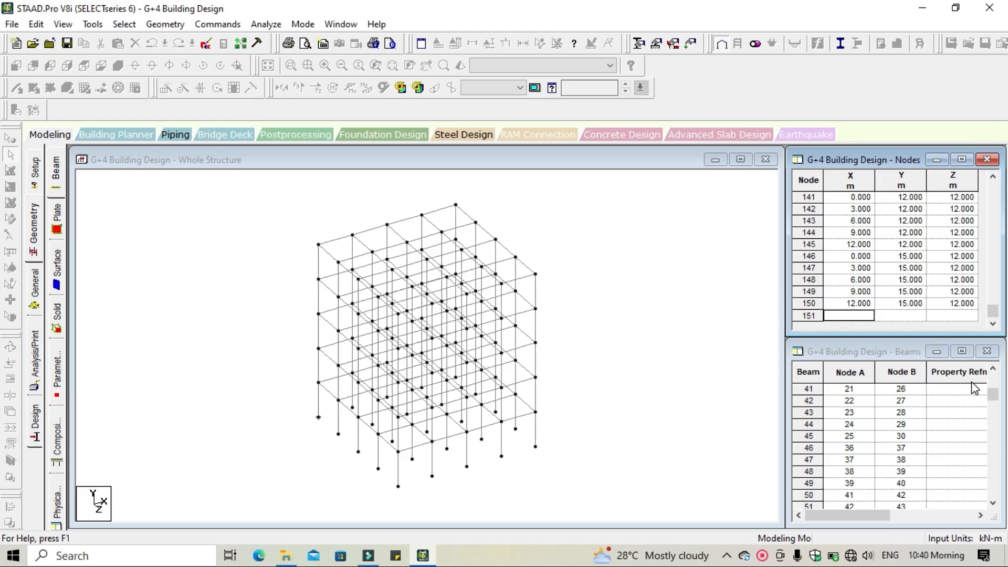
pyautogui.moveTo(992, 392); pyautogui.dragTo(998, 490)
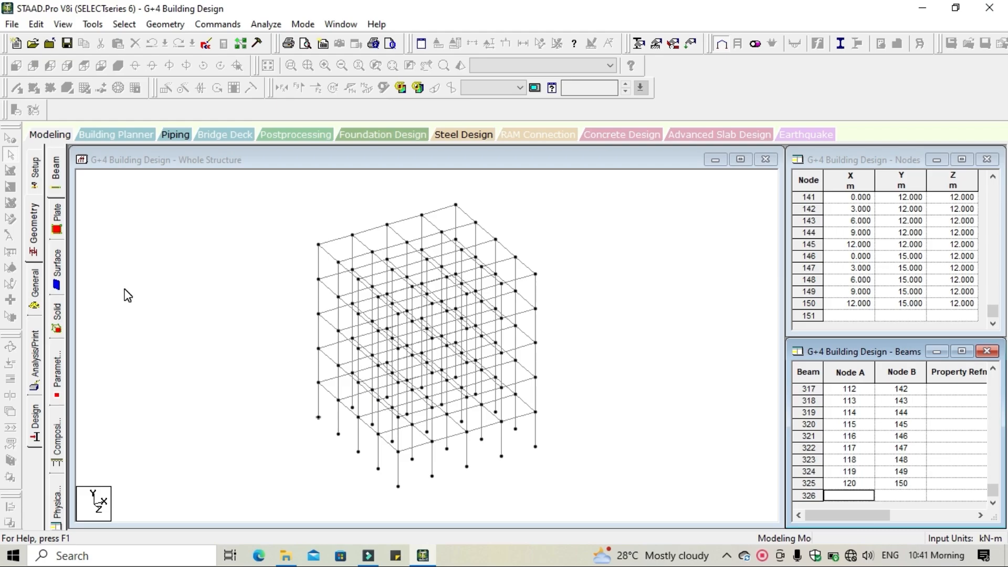
pyautogui.click(134, 246)
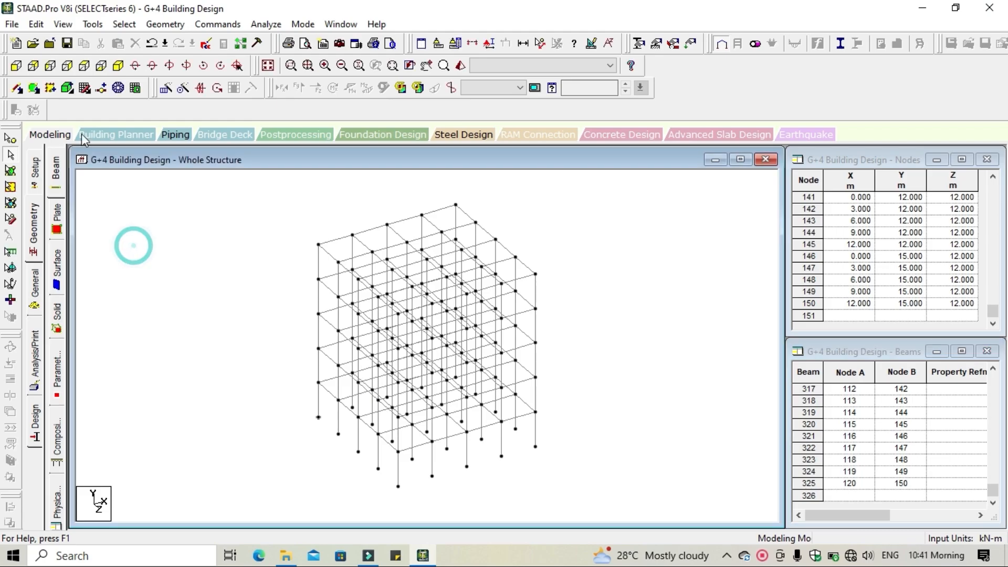
# Isolate the lowest storey from the front elevation with a Window / Rubber Band section view
pyautogui.click(16, 65)
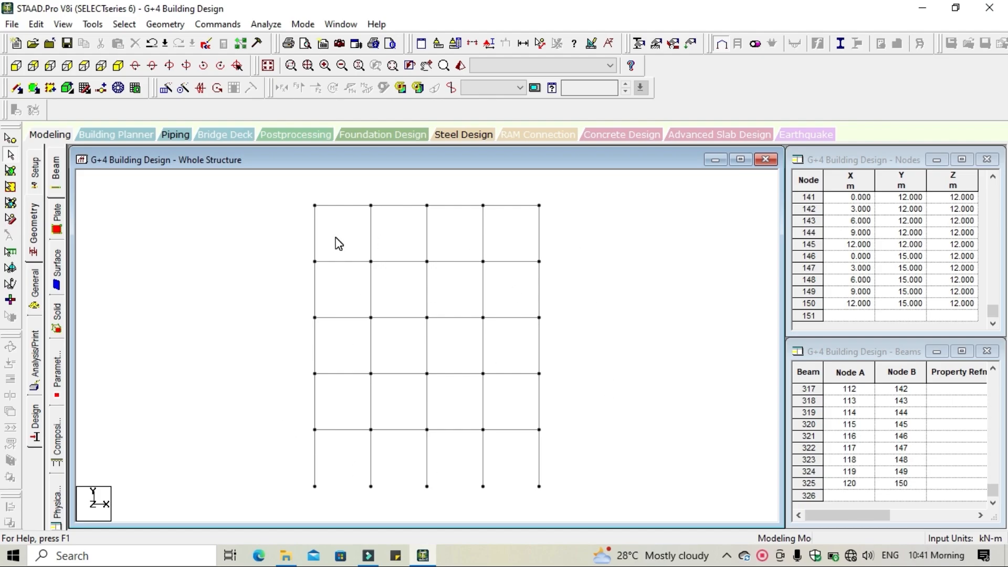
pyautogui.click(472, 46)
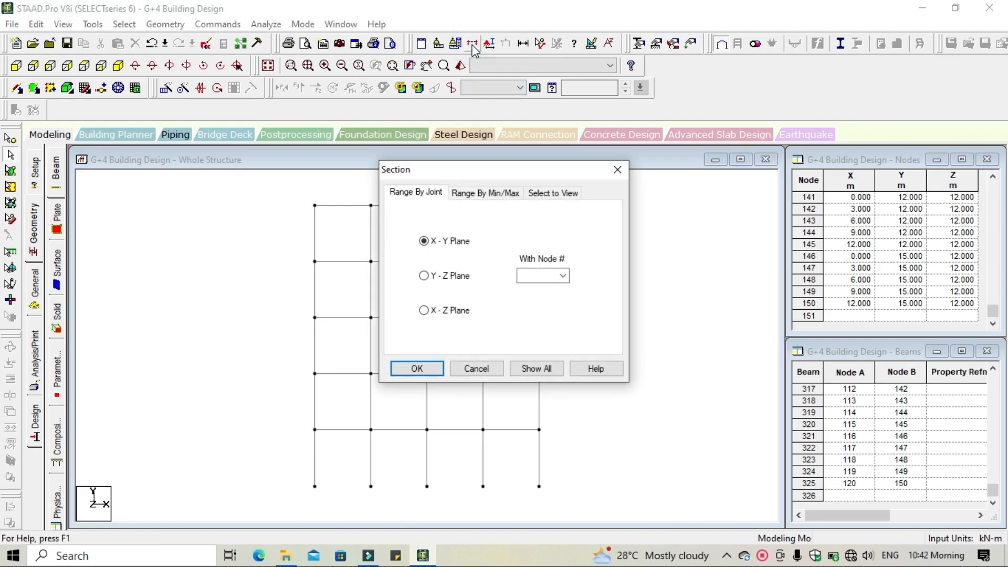
pyautogui.click(545, 195)
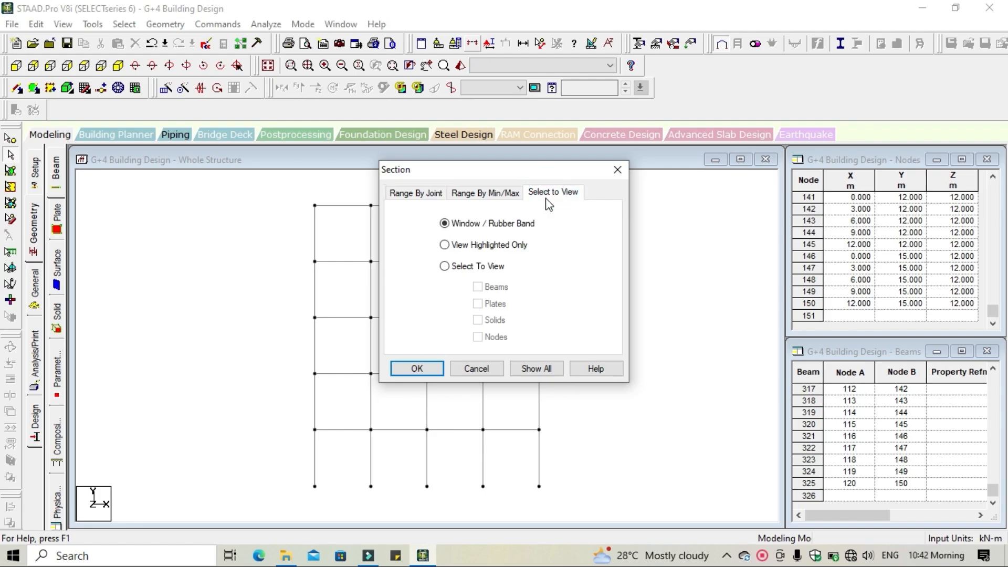
pyautogui.click(418, 367)
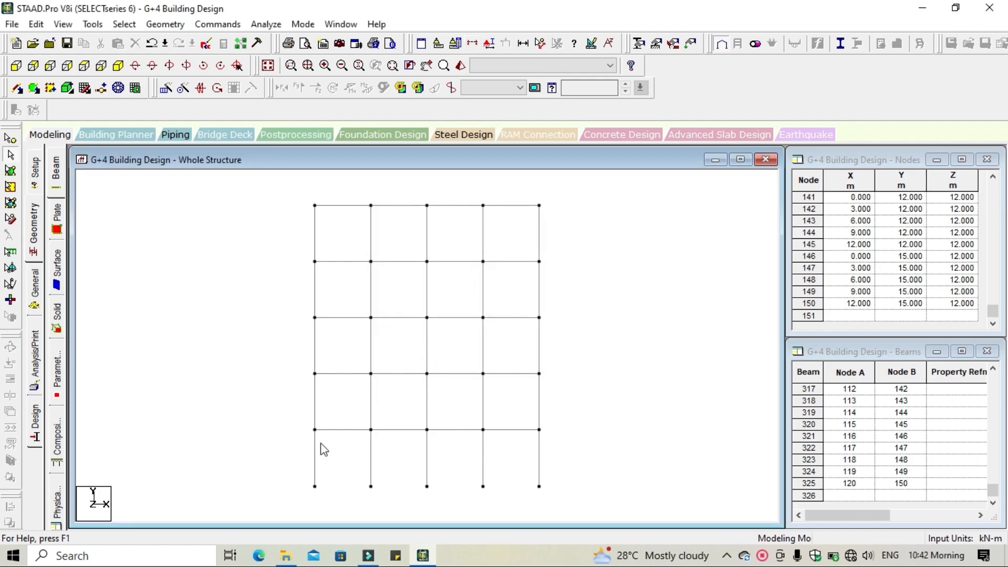
pyautogui.moveTo(287, 419); pyautogui.dragTo(570, 494)
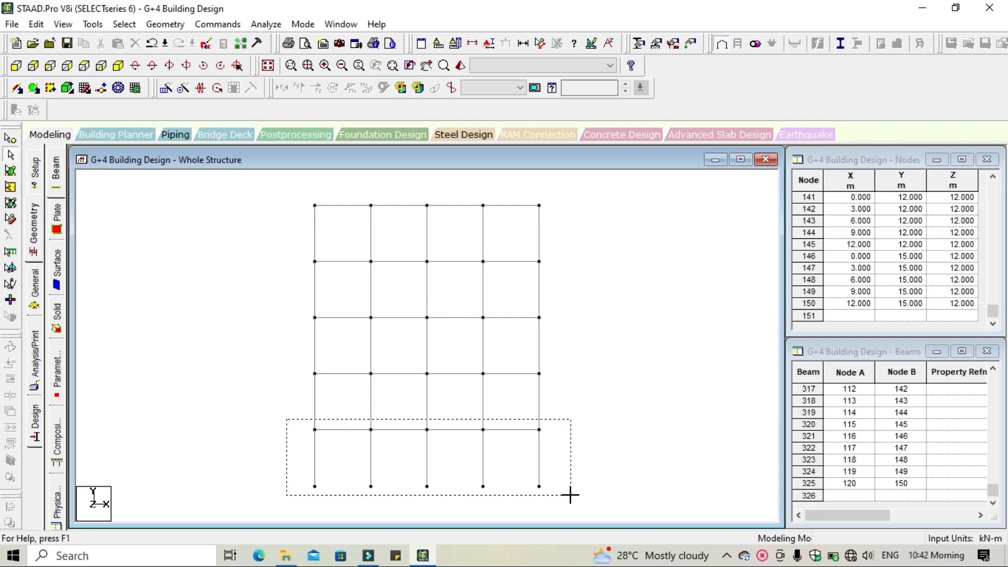
pyautogui.moveTo(570, 494); pyautogui.dragTo(571, 496)
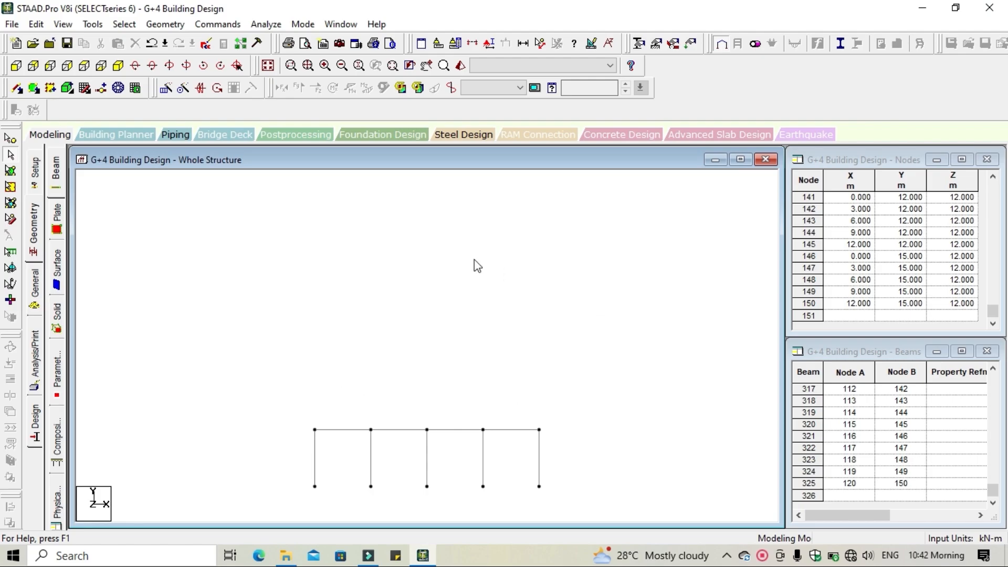
# Add a four-noded plate spanning the four outer corner nodes at the first-floor level in isometric view
pyautogui.click(119, 66)
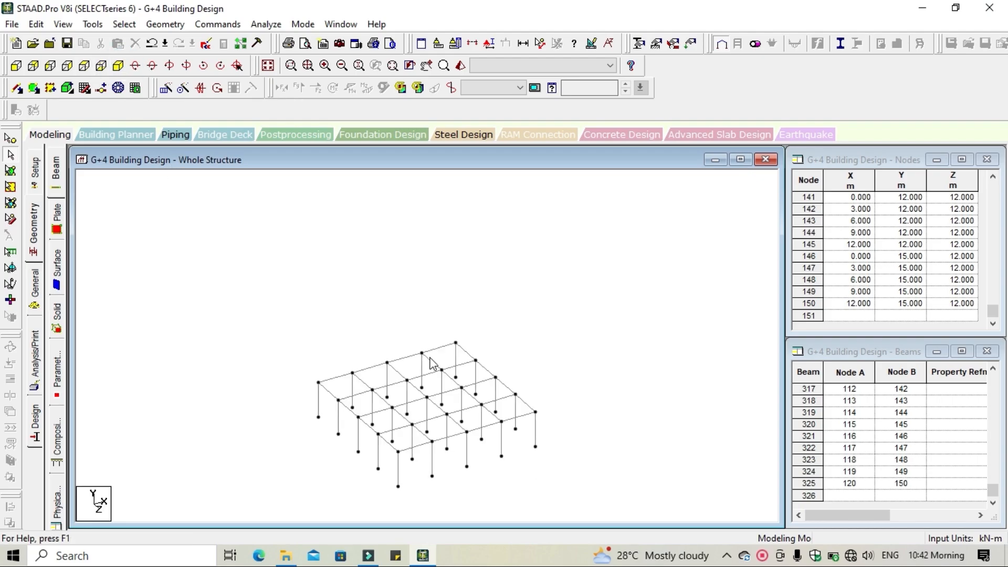
pyautogui.scroll(4, 487, 393)
pyautogui.moveTo(487, 392); pyautogui.dragTo(460, 290, button='middle')
pyautogui.scroll(2, 456, 310)
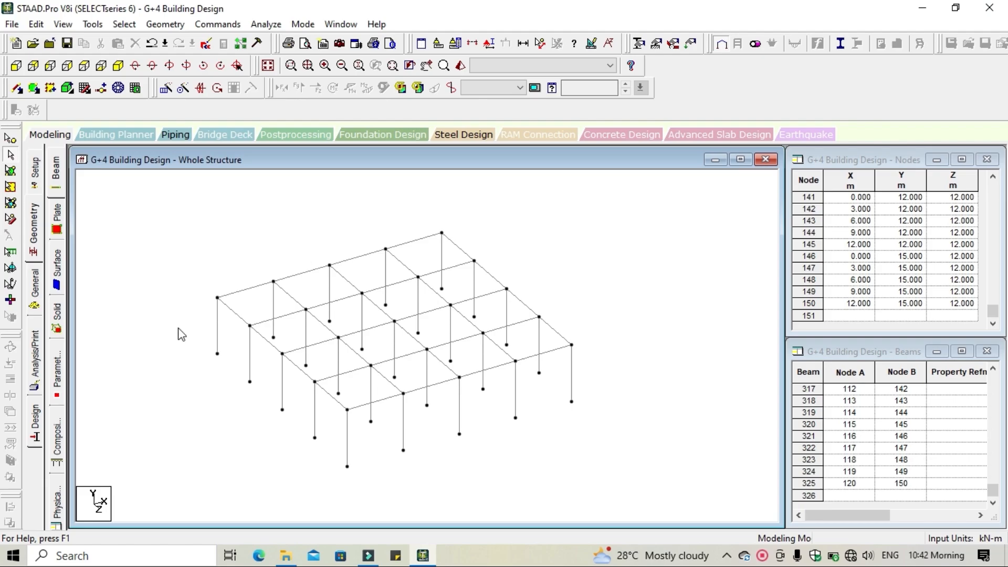
pyautogui.click(34, 90)
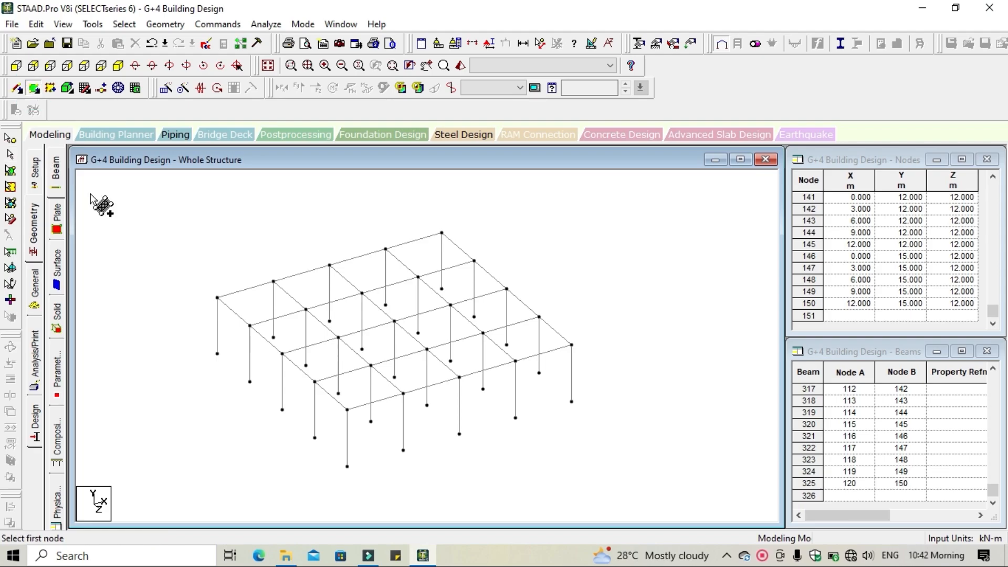
pyautogui.click(217, 297)
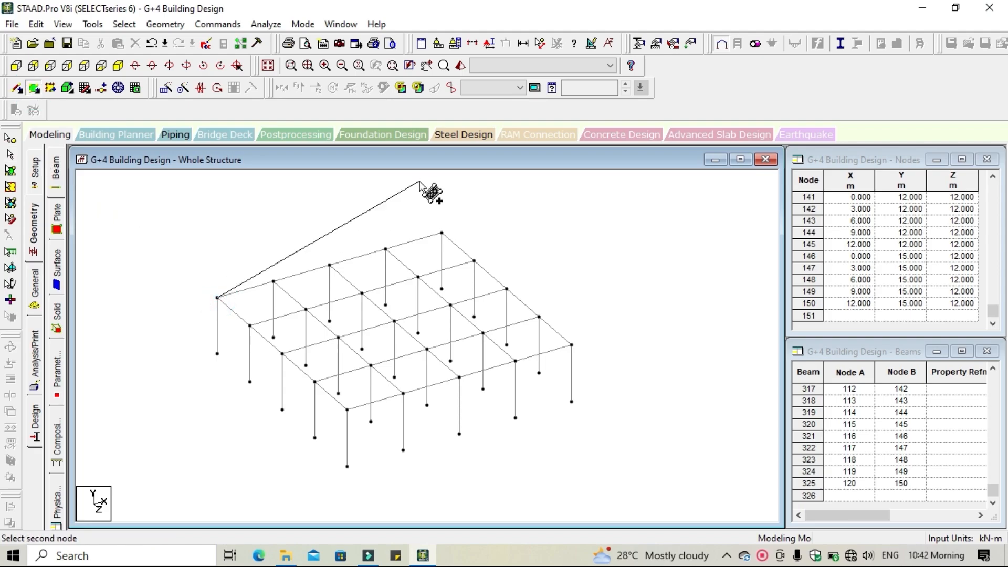
pyautogui.click(442, 233)
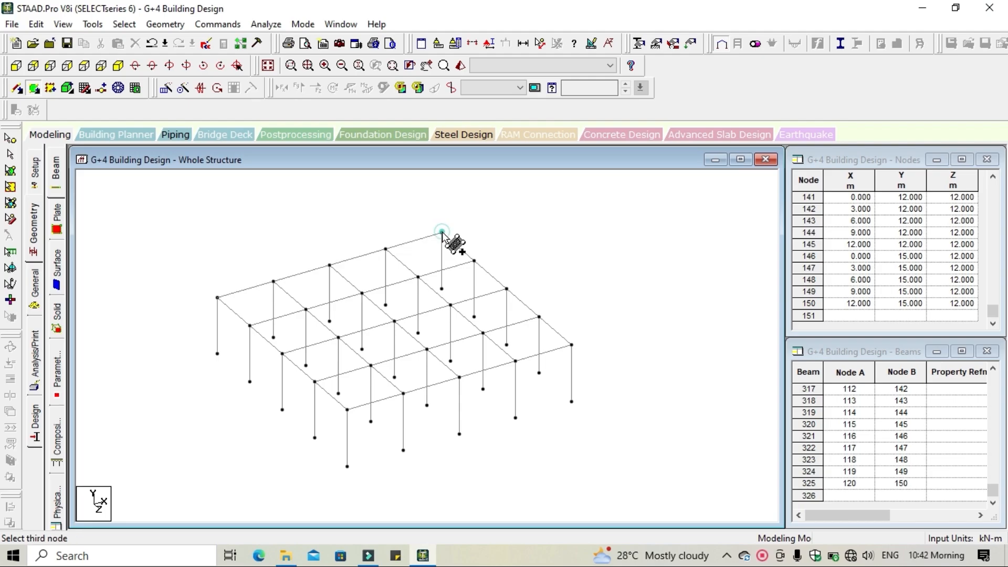
pyautogui.click(571, 344)
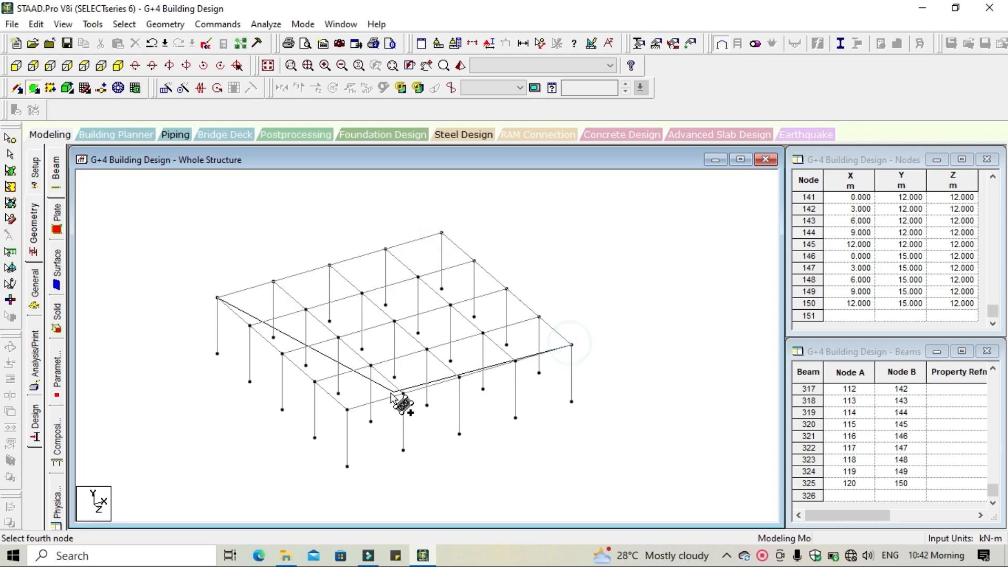
pyautogui.click(347, 408)
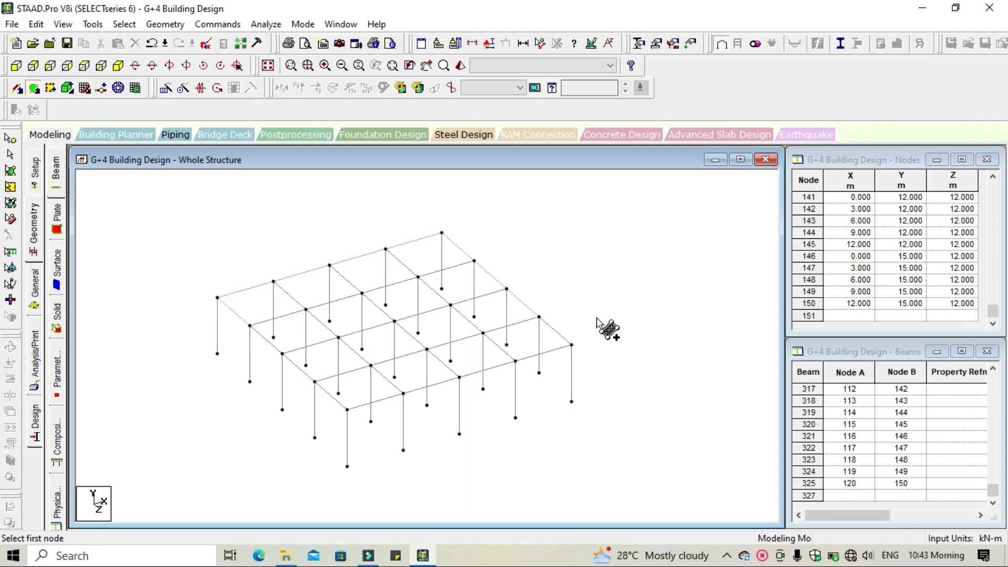
# Display the whole structure again and save the modified model
pyautogui.click(269, 69)
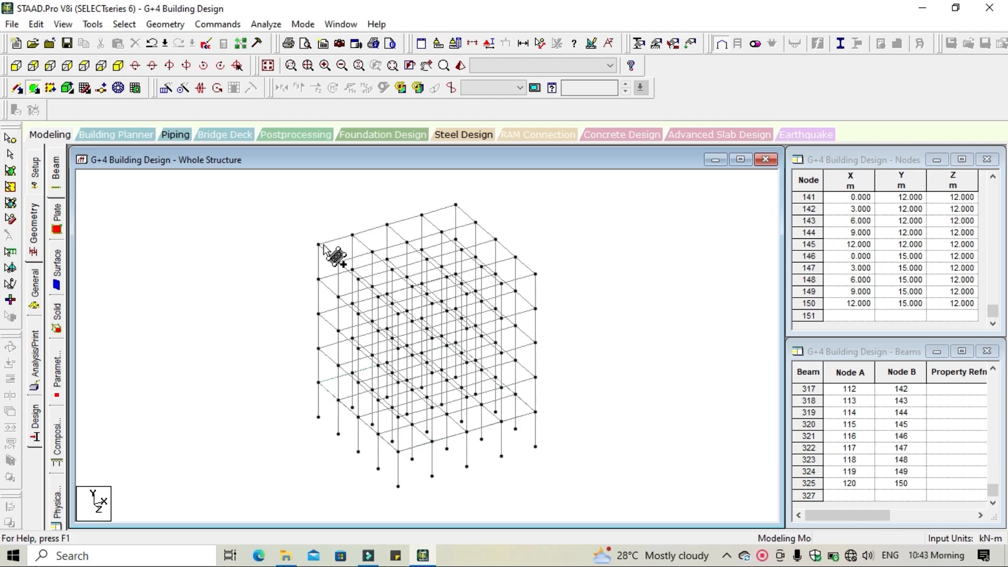
pyautogui.click(17, 158)
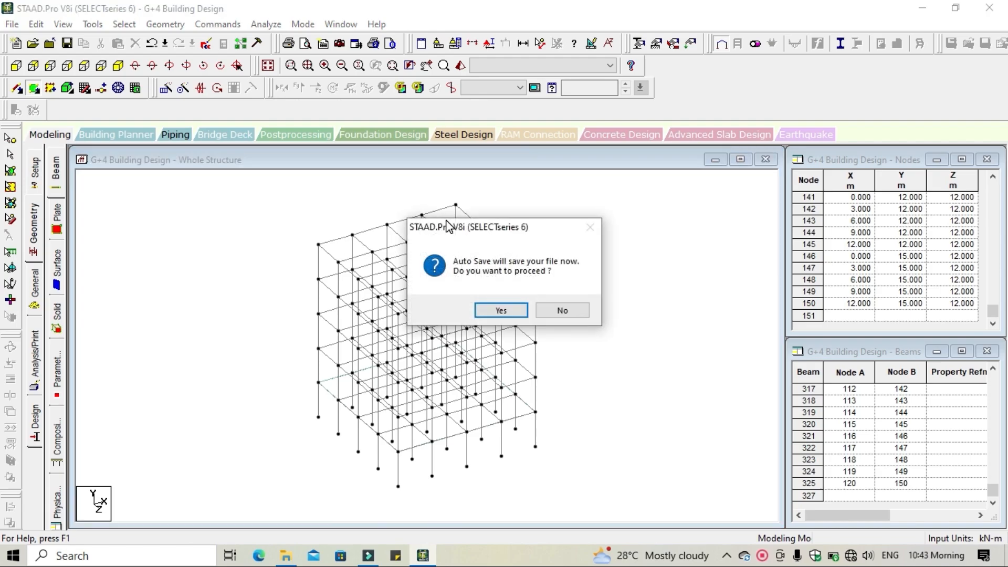
pyautogui.click(500, 308)
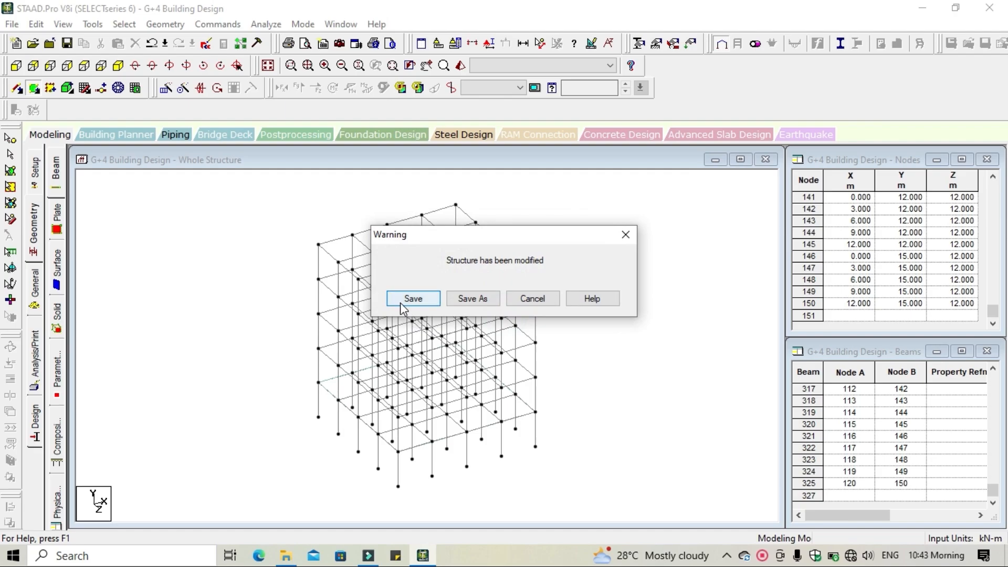
pyautogui.click(412, 299)
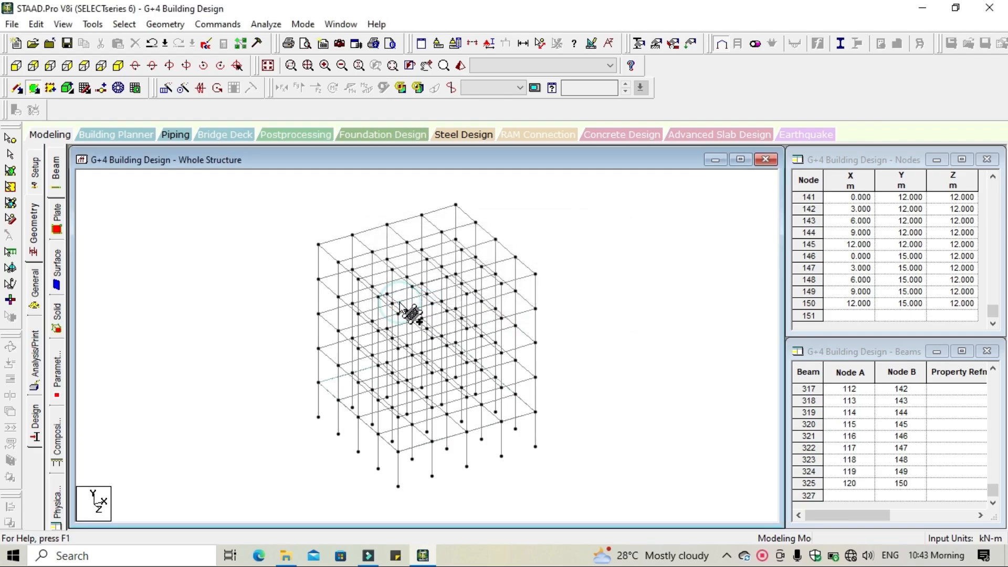
# Repeat the first-floor plate upward in the Y direction with four translational steps at 3 m spacing, then check all plates by selecting them
pyautogui.click(15, 173)
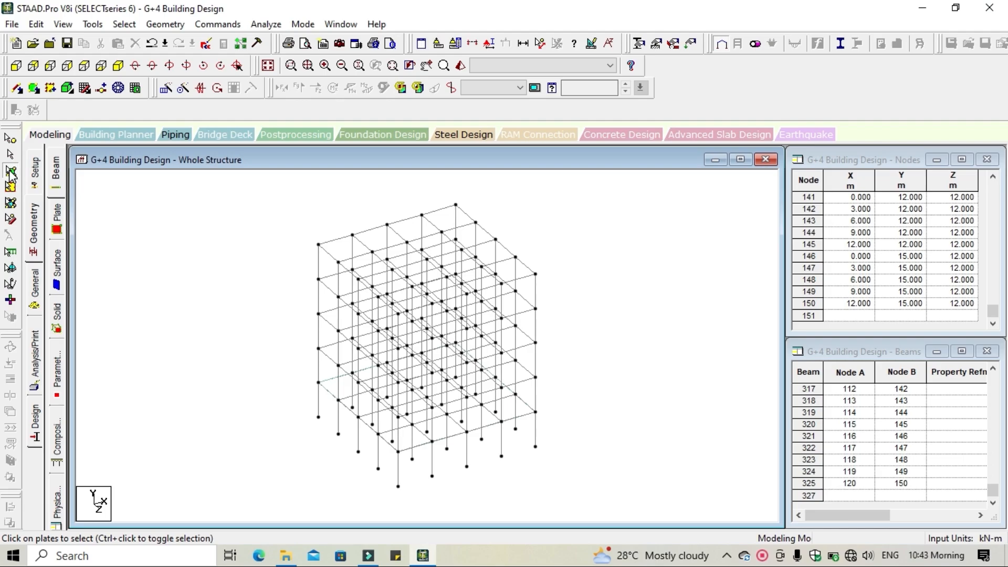
pyautogui.click(358, 405)
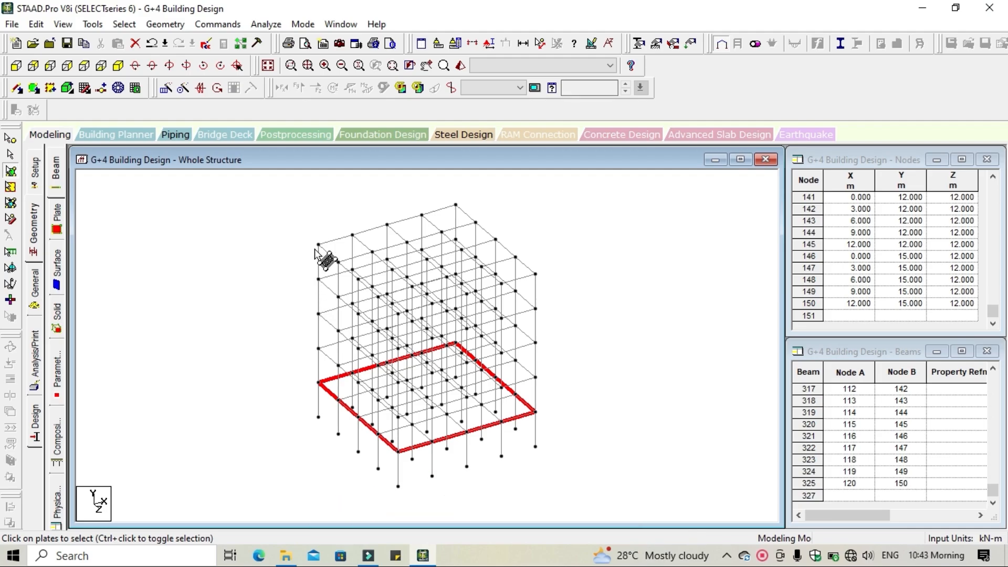
pyautogui.click(166, 90)
pyautogui.moveTo(472, 193); pyautogui.dragTo(185, 37)
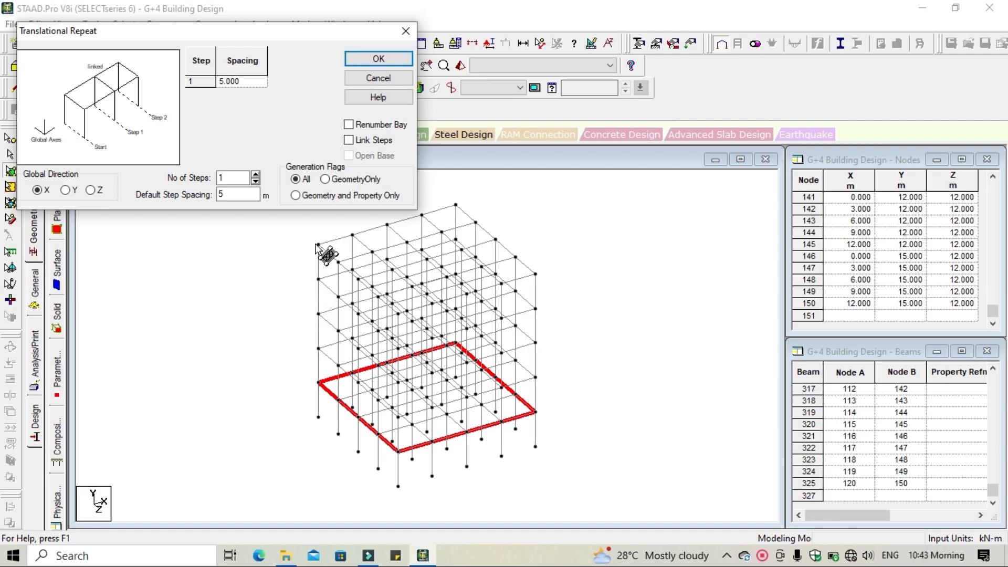
pyautogui.click(255, 174)
pyautogui.click(256, 174)
pyautogui.click(255, 174)
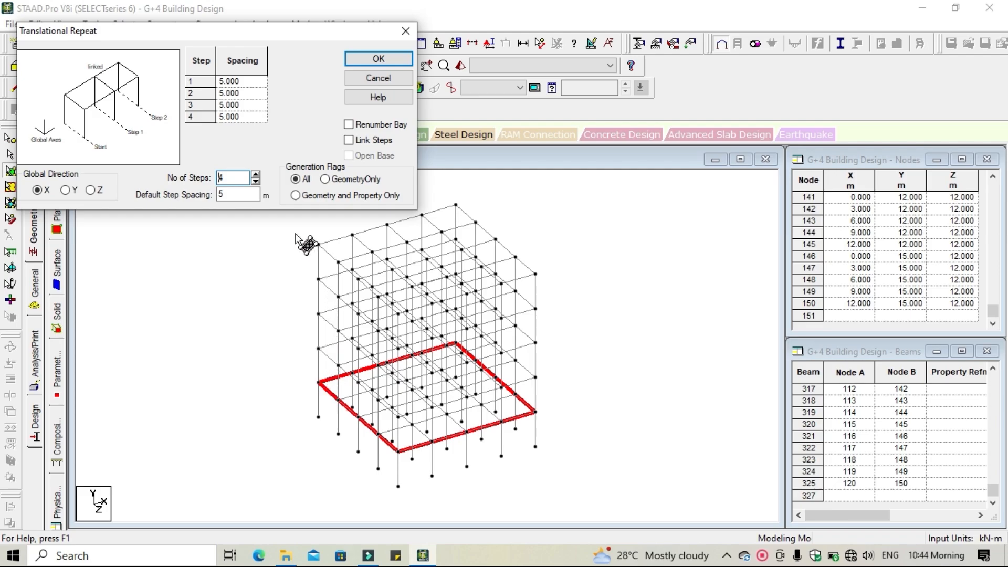
pyautogui.doubleClick(233, 197)
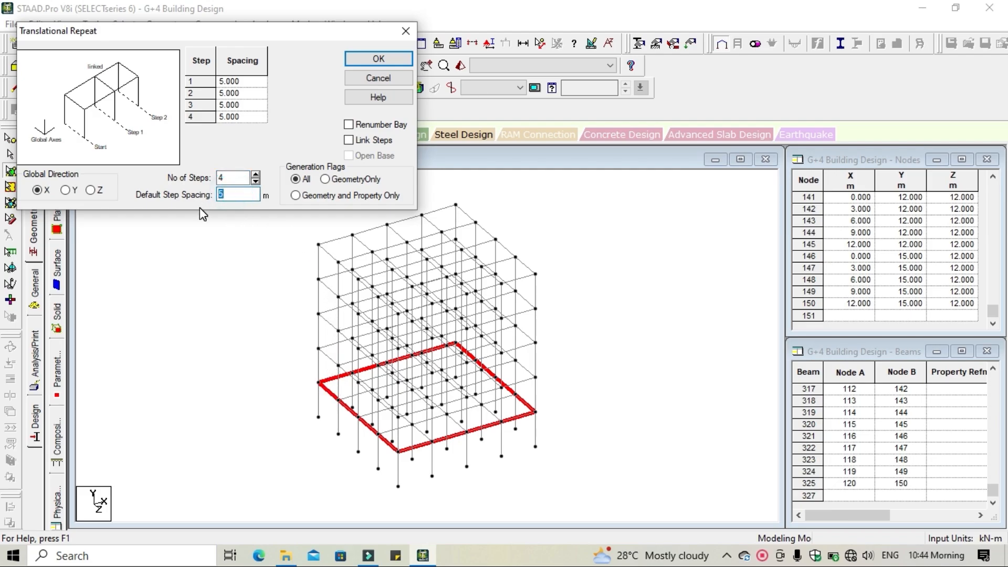
pyautogui.click(285, 142)
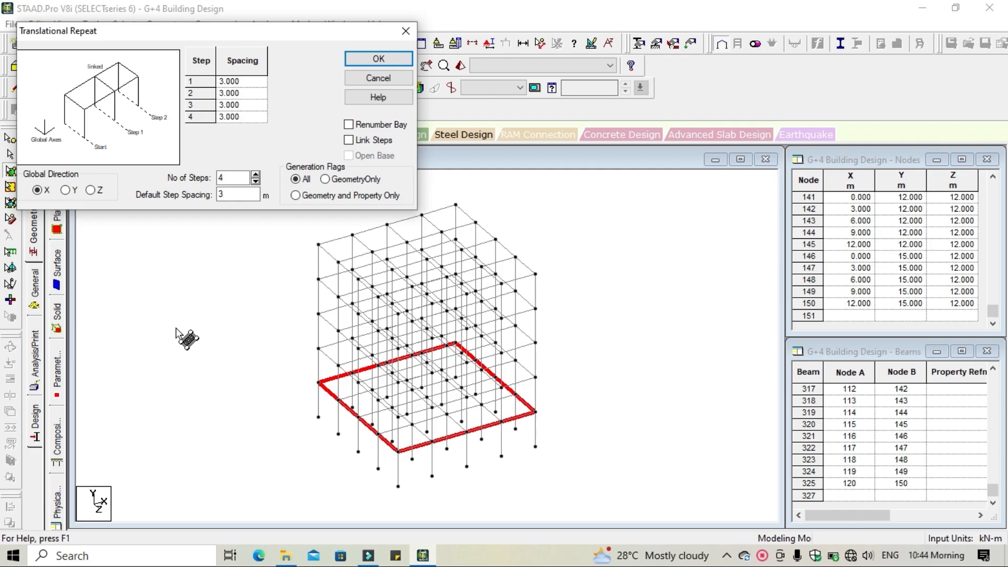
pyautogui.click(69, 193)
pyautogui.click(376, 62)
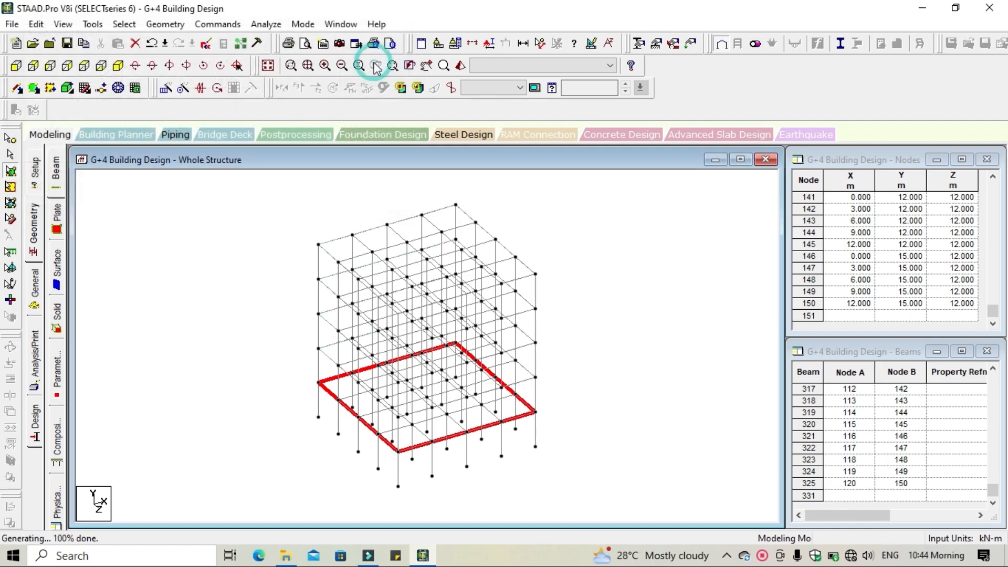
pyautogui.moveTo(263, 186); pyautogui.dragTo(619, 507)
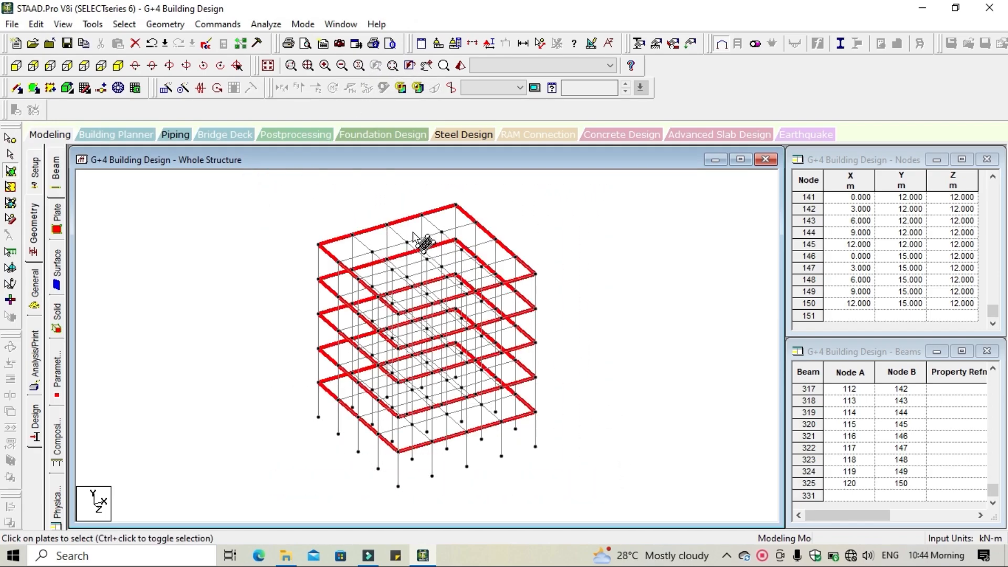
pyautogui.click(644, 373)
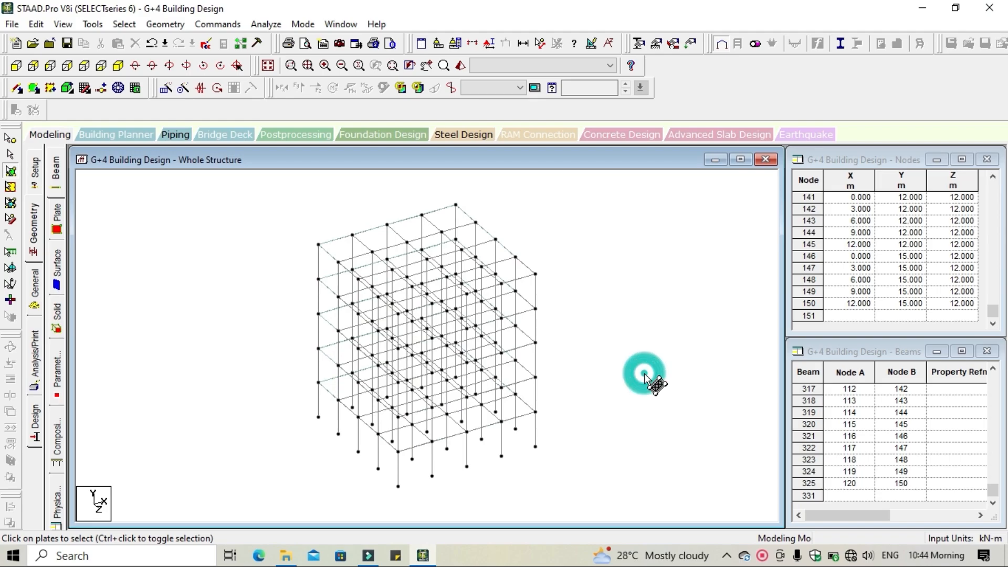
# Open the member property definitions and look through the section shapes from Circle to Tapered Tube
pyautogui.click(35, 282)
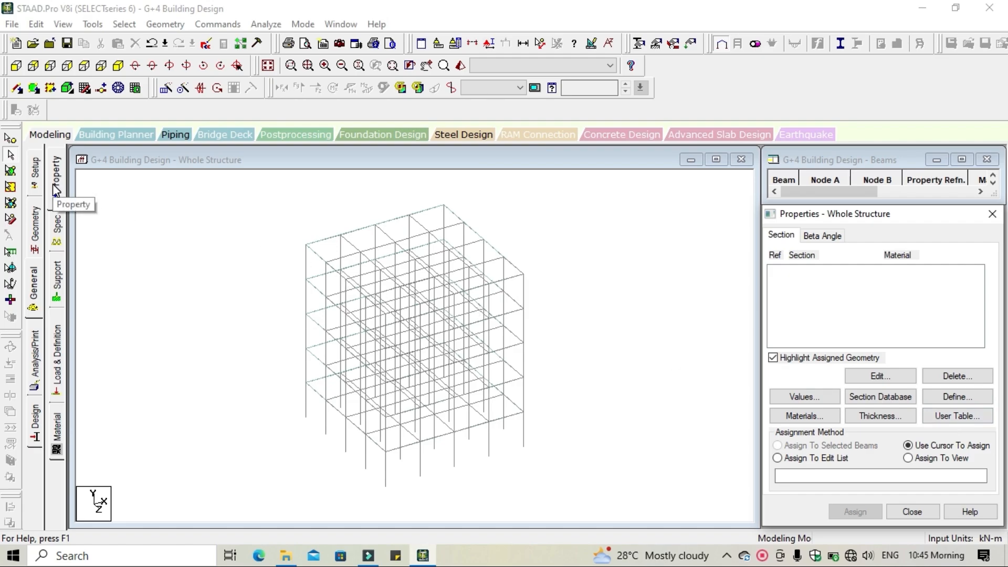
pyautogui.click(946, 404)
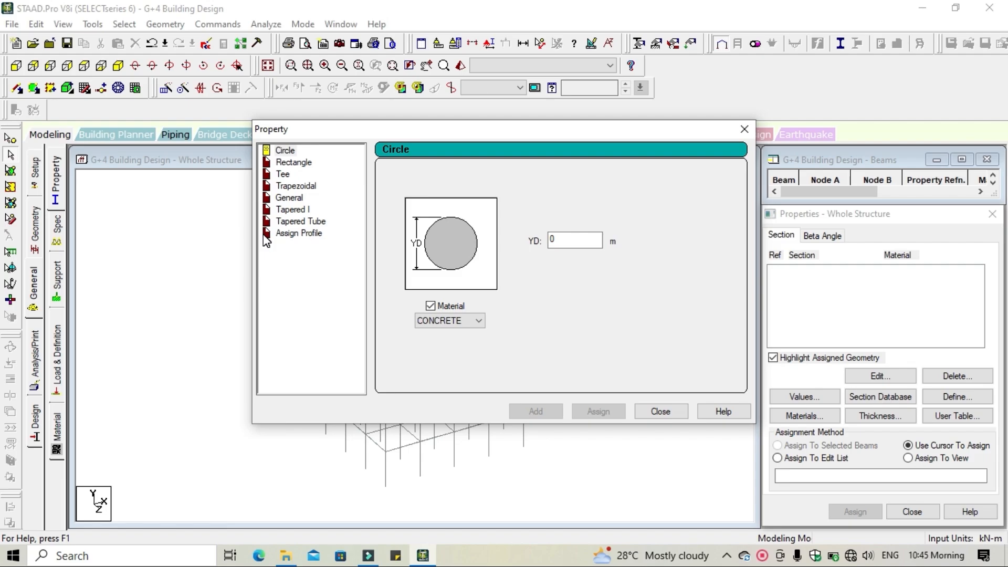
pyautogui.click(288, 150)
pyautogui.click(302, 163)
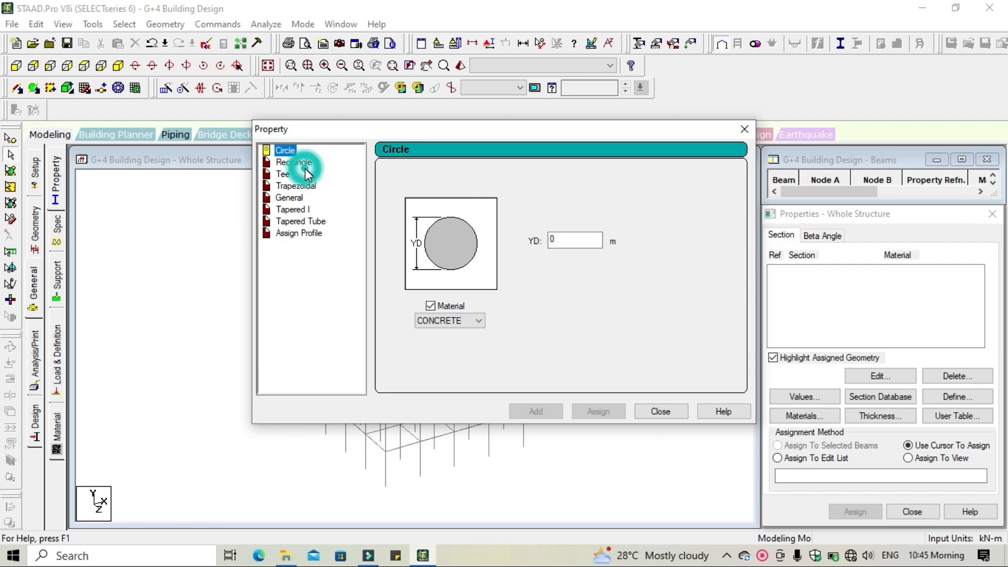
pyautogui.click(283, 176)
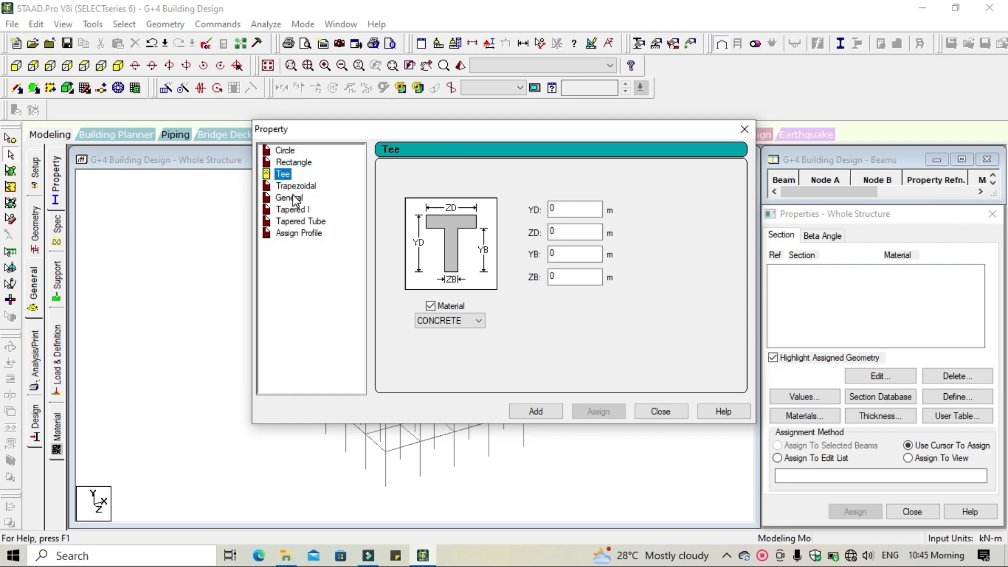
pyautogui.click(288, 186)
pyautogui.click(292, 199)
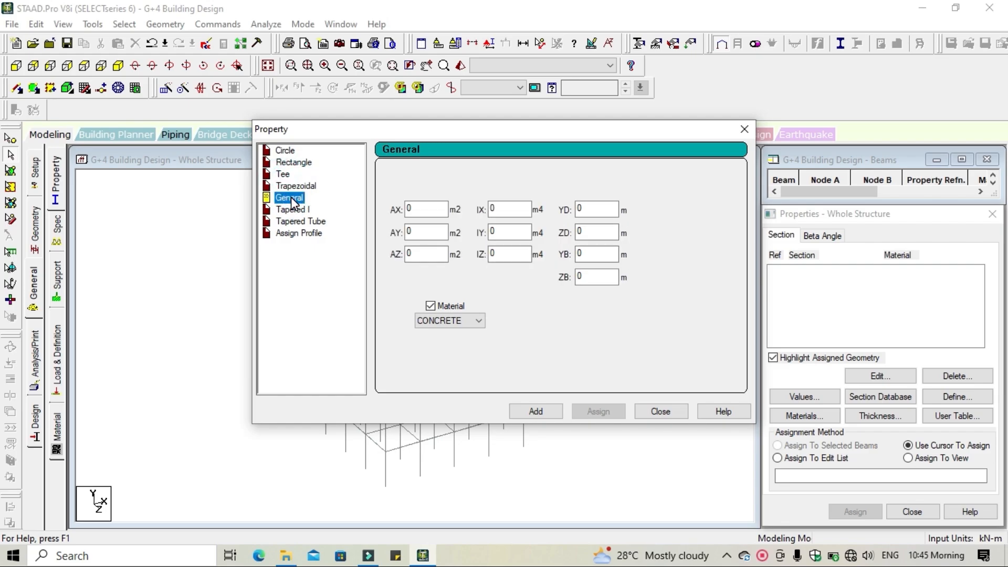
pyautogui.click(292, 210)
pyautogui.click(311, 224)
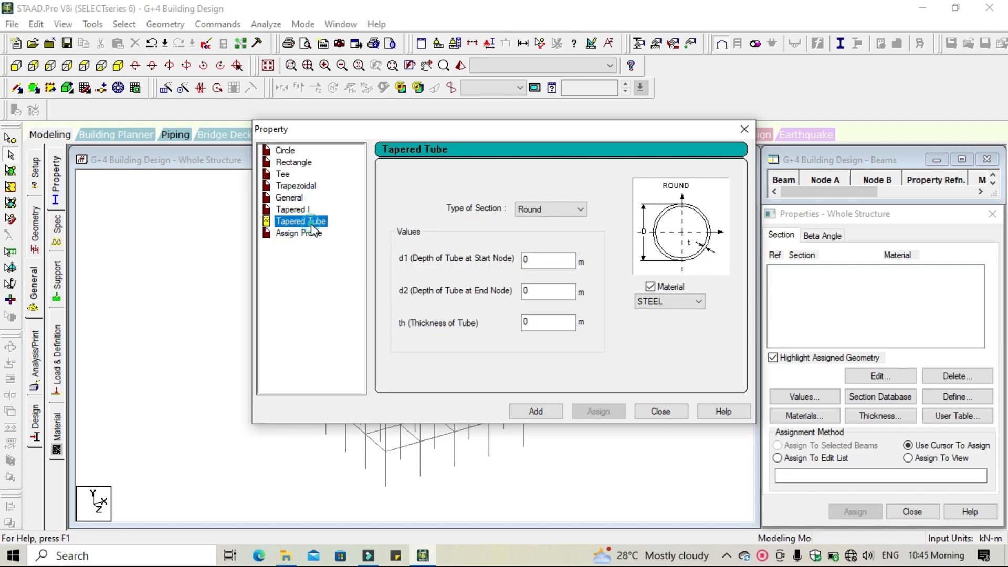
# Add a rectangular concrete section with YD 0.380 m and ZD 0.300 m
pyautogui.click(292, 163)
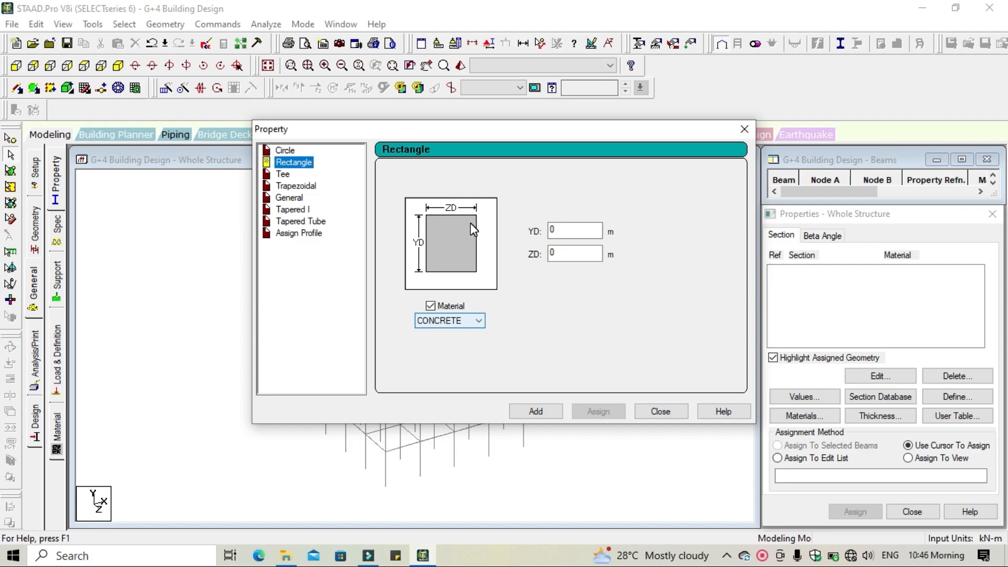
pyautogui.moveTo(585, 261); pyautogui.dragTo(543, 253)
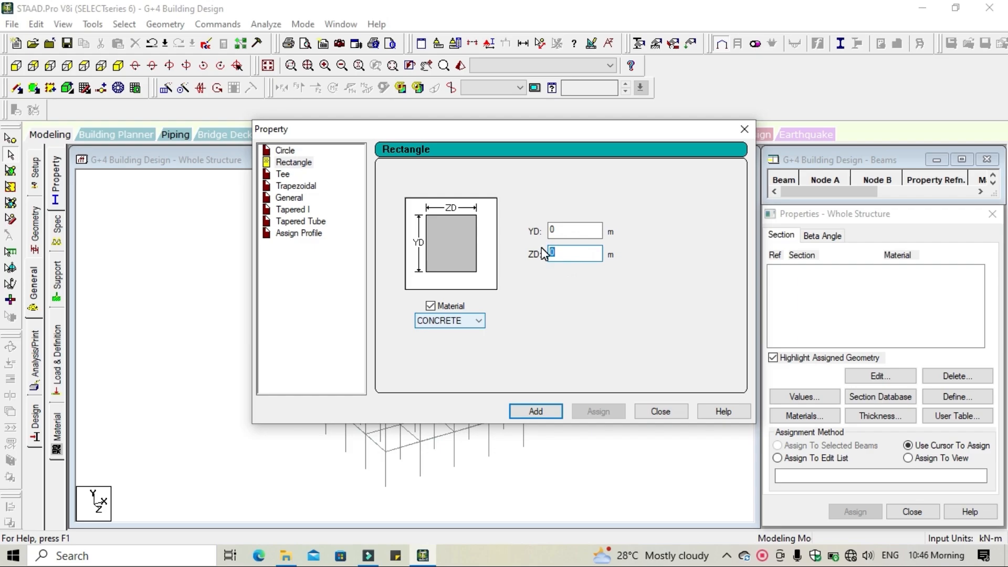
pyautogui.write('0.380')
pyautogui.press('BackSpace')
pyautogui.press('BackSpace')
pyautogui.press('BackSpace')
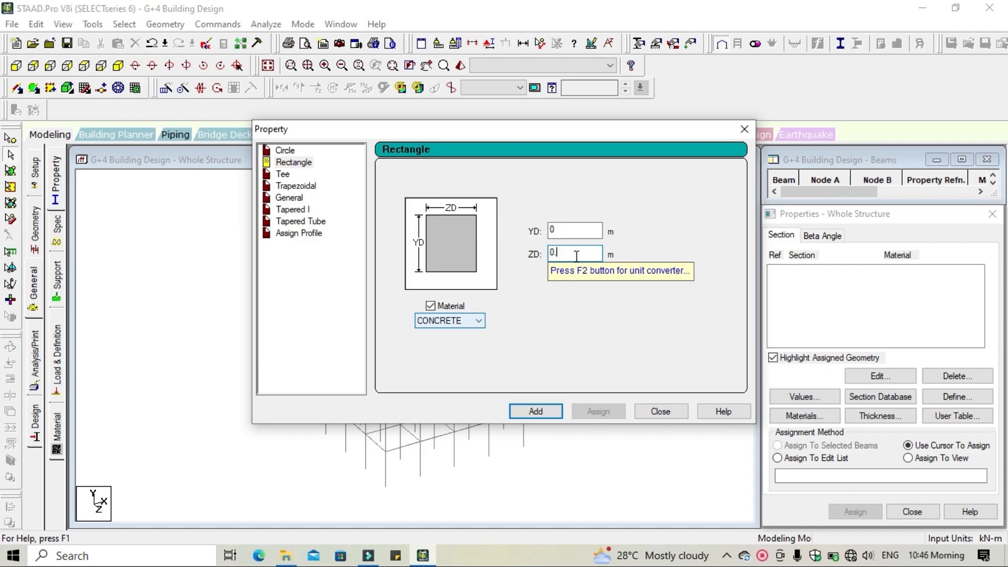
pyautogui.write('300')
pyautogui.click(568, 232)
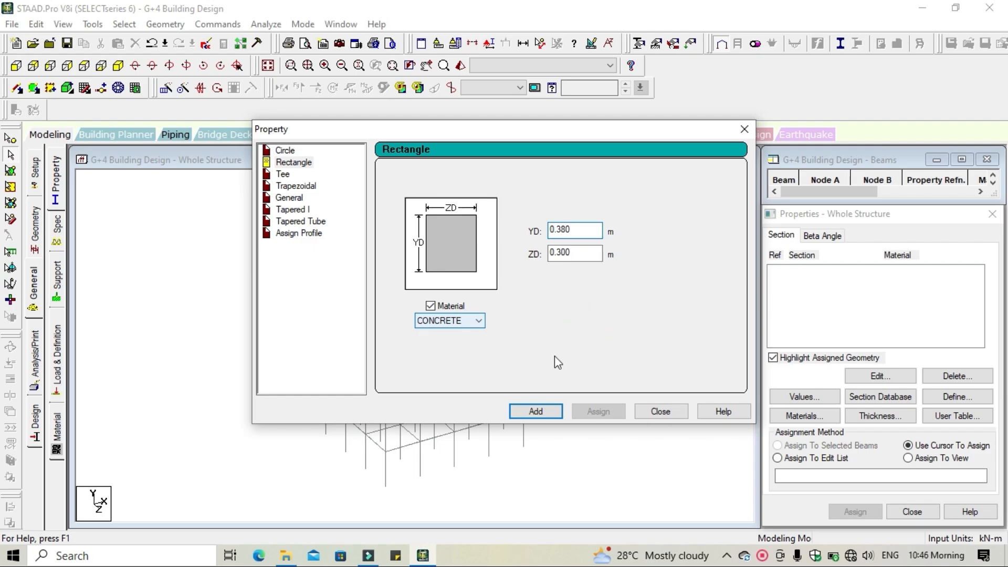
pyautogui.click(536, 411)
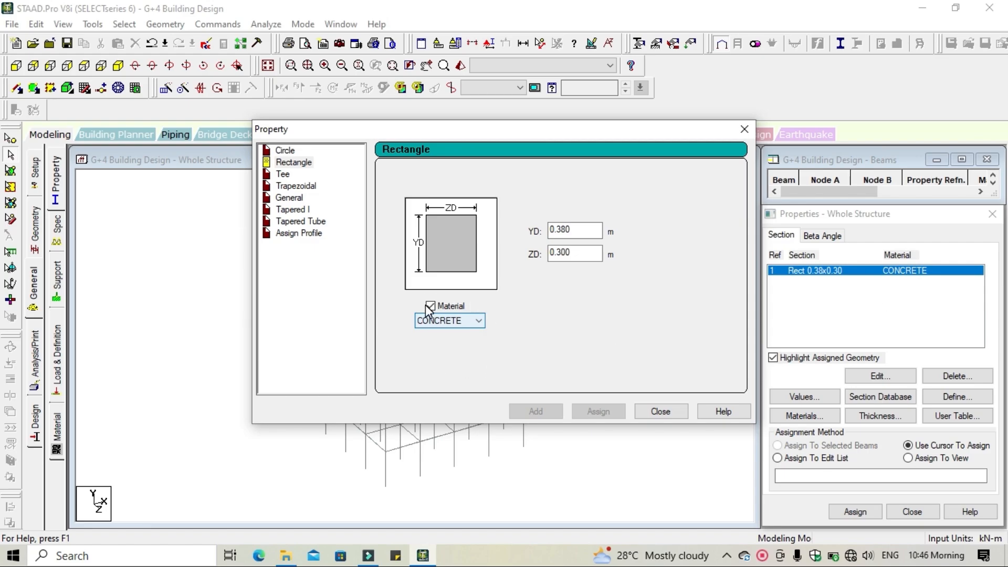
# Add a second rectangular section in CONCRETE with YD 0.300 m and ZD 0.450 m
pyautogui.click(458, 322)
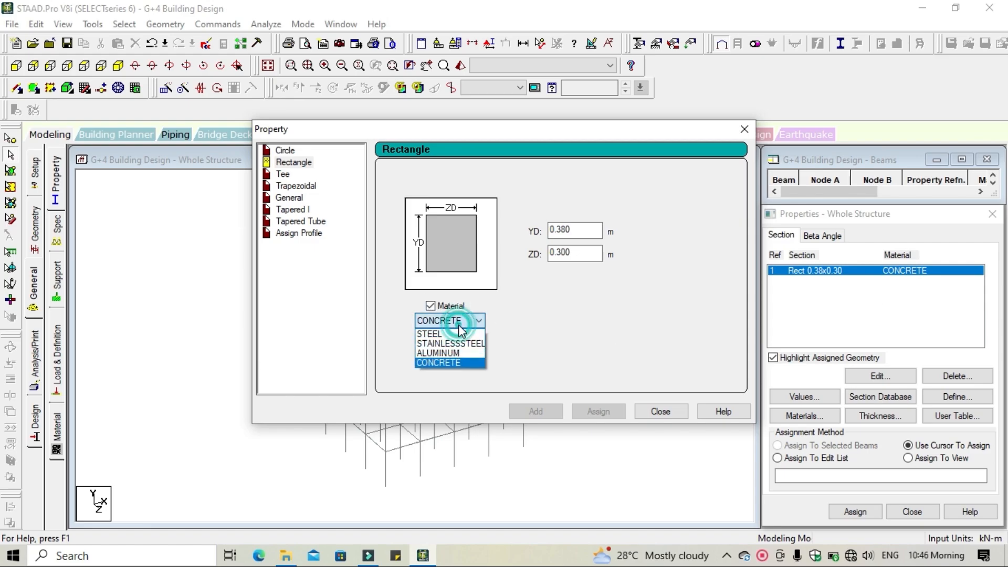
pyautogui.click(472, 363)
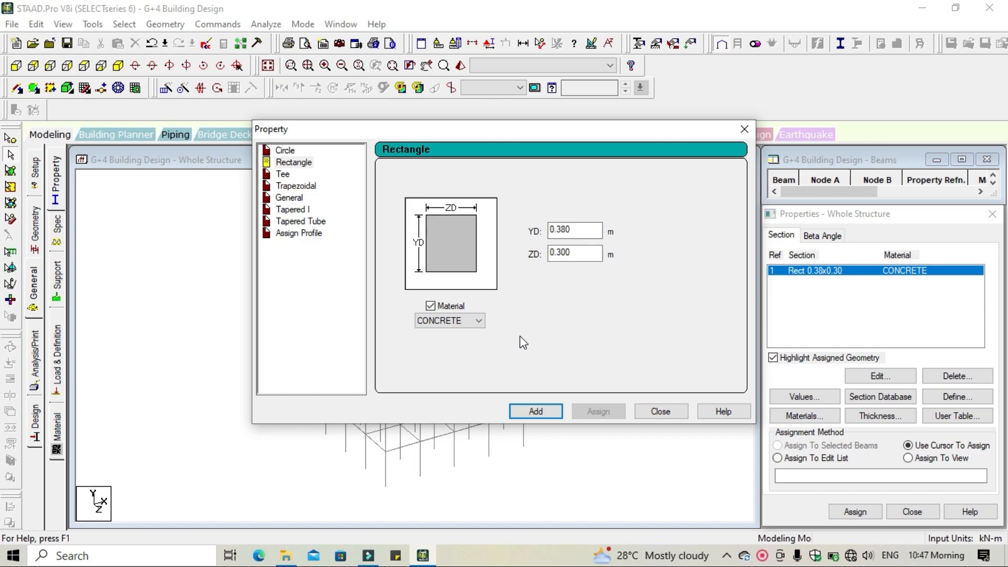
pyautogui.moveTo(593, 253); pyautogui.dragTo(559, 253)
pyautogui.write('450')
pyautogui.click(574, 230)
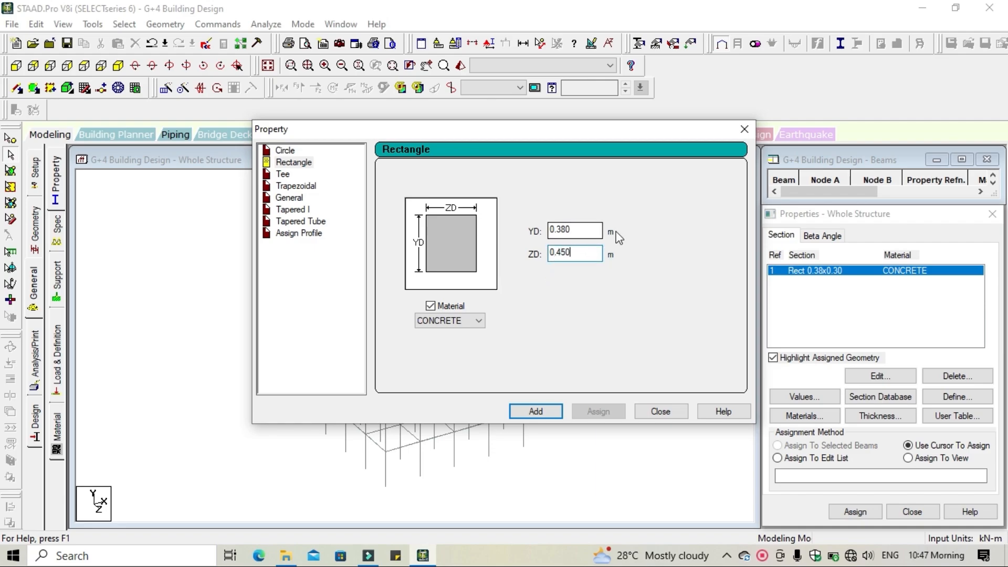
pyautogui.moveTo(574, 229); pyautogui.dragTo(558, 229)
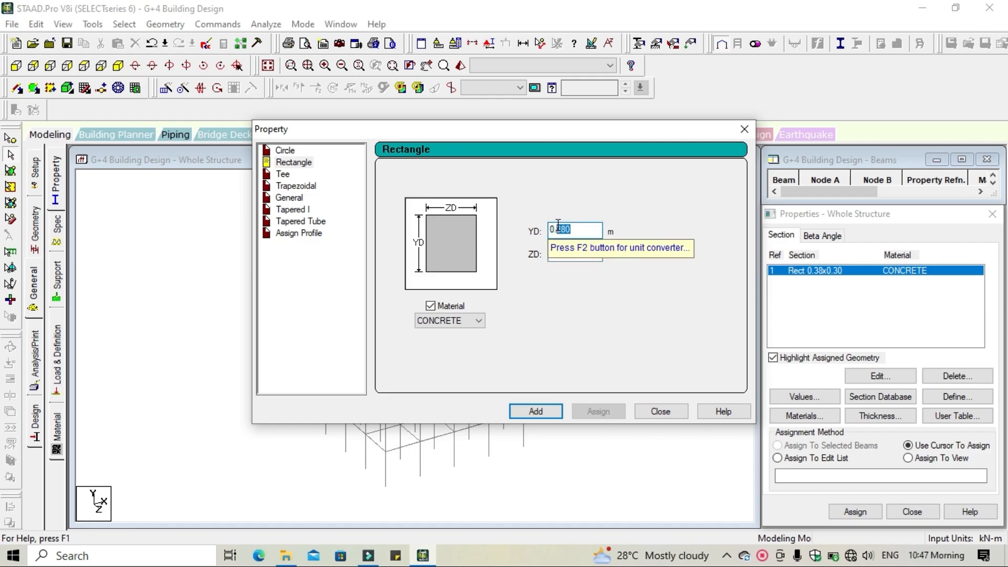
pyautogui.press('BackSpace')
pyautogui.write('300')
pyautogui.click(585, 290)
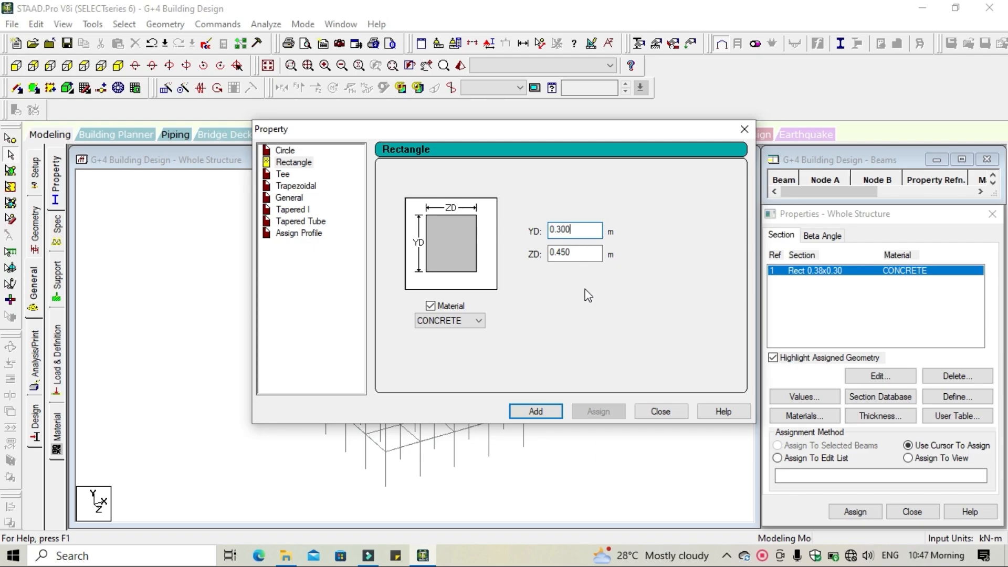
pyautogui.click(545, 412)
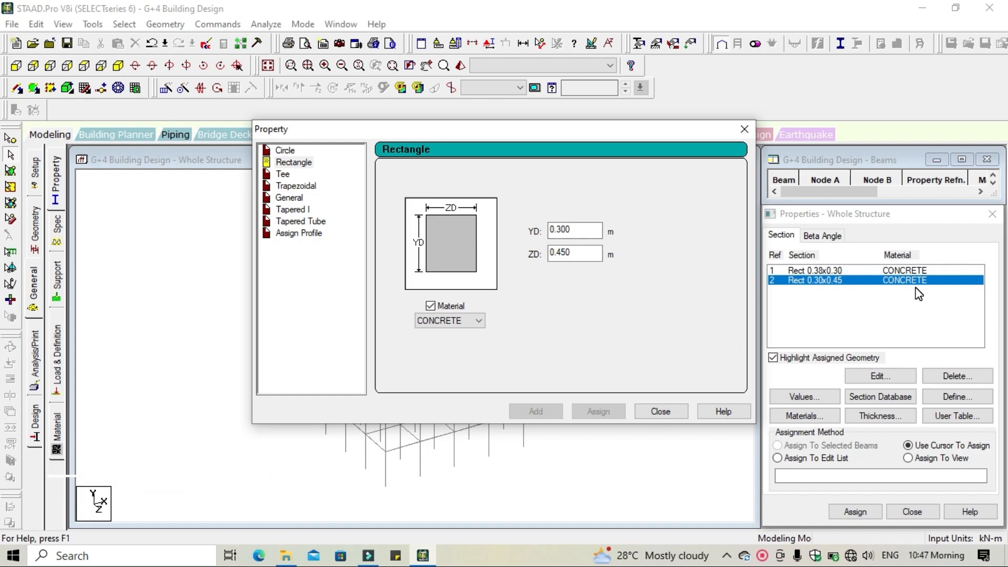
# Add a rectangular concrete section with YD 0.450 m and ZD 0.300 m, and close the section definition
pyautogui.click(584, 257)
pyautogui.press('BackSpace')
pyautogui.press('BackSpace')
pyautogui.press('BackSpace')
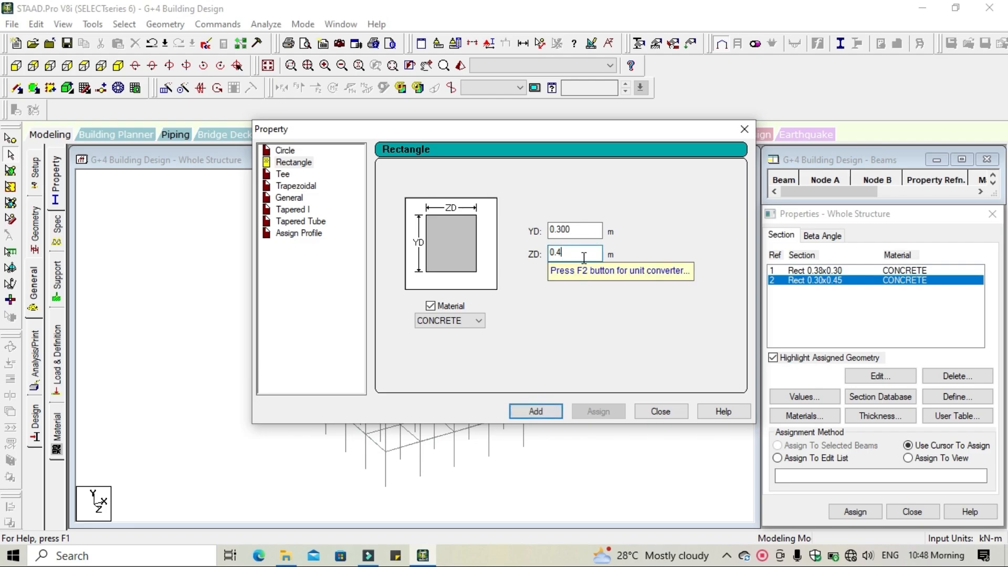
pyautogui.write('300')
pyautogui.click(575, 235)
pyautogui.press('BackSpace')
pyautogui.press('BackSpace')
pyautogui.press('BackSpace')
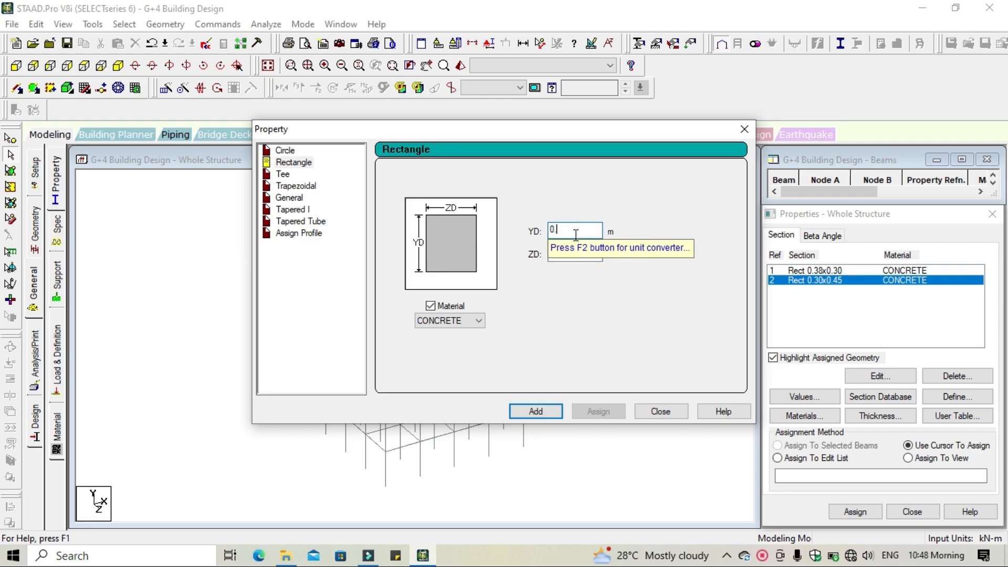
pyautogui.write('450')
pyautogui.click(587, 174)
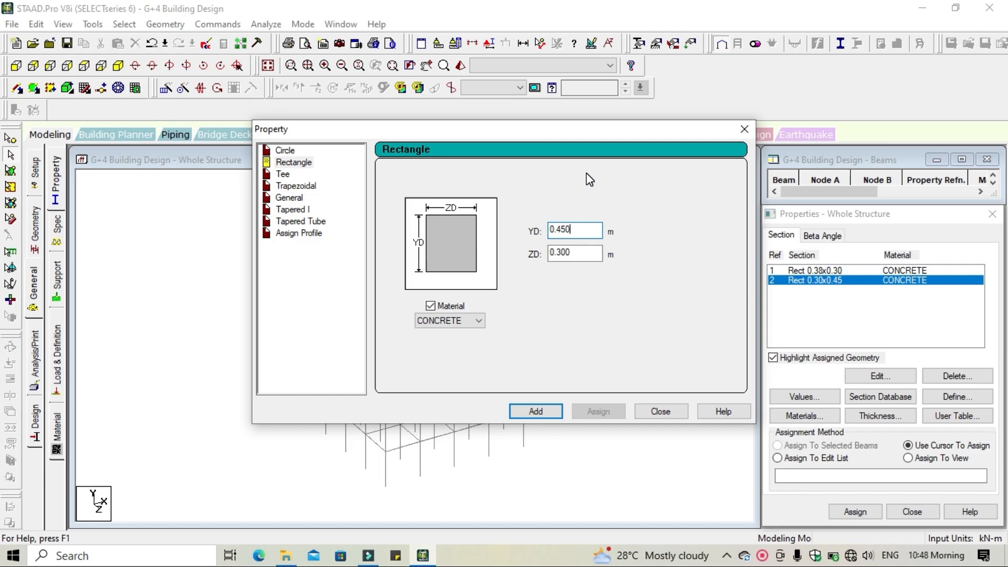
pyautogui.click(547, 417)
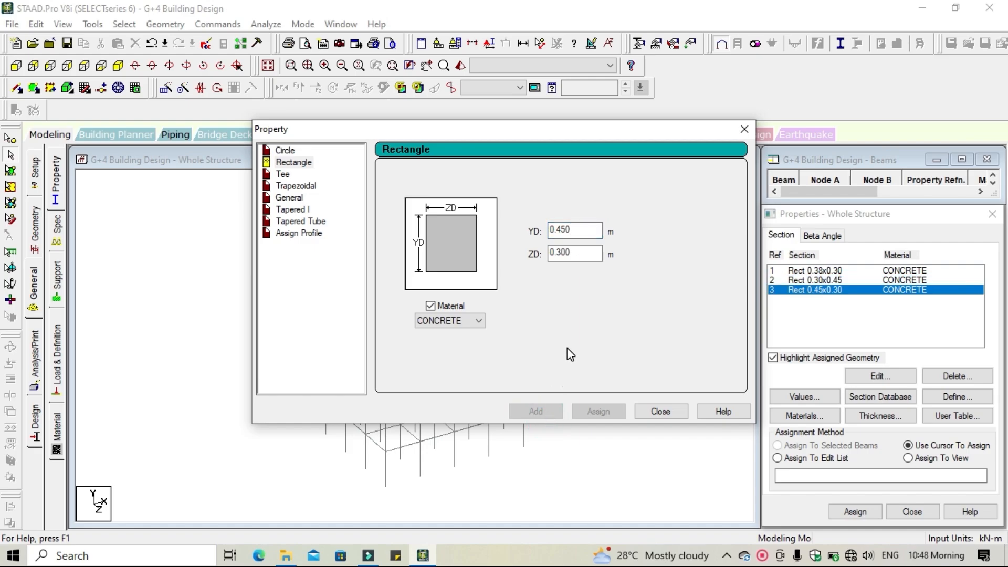
pyautogui.click(675, 413)
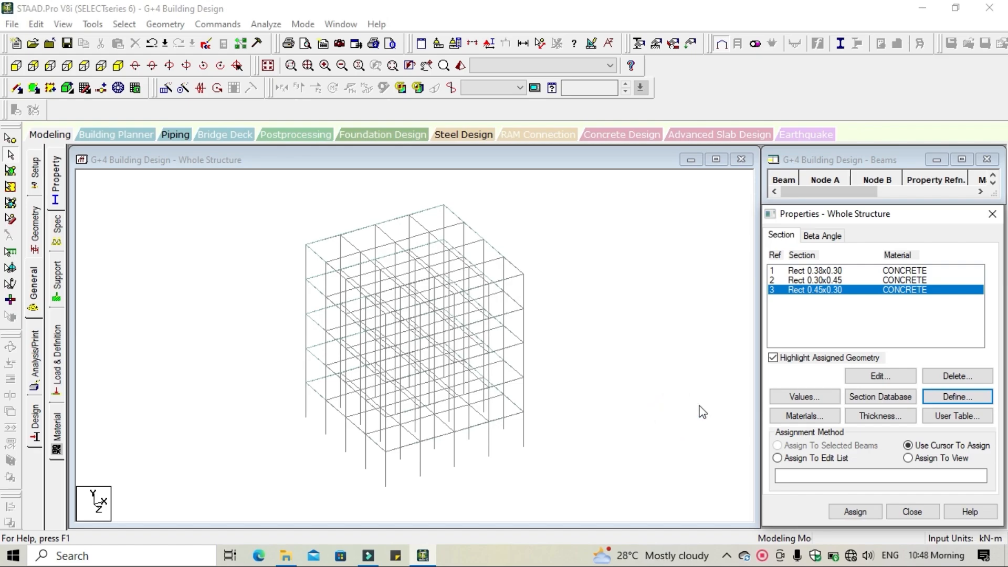
# Delete the Rect 0.30x0.45 section from the property list
pyautogui.click(849, 281)
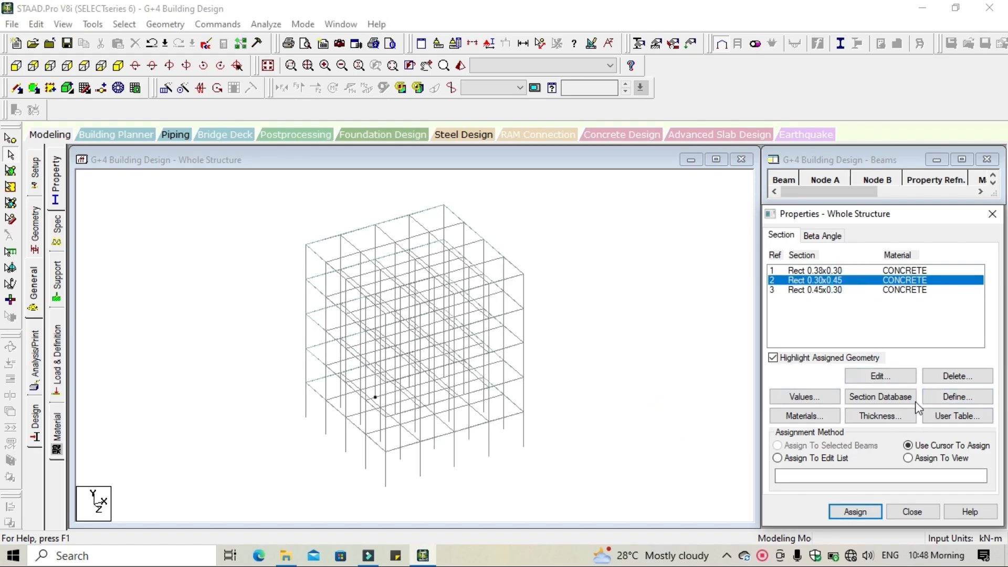
pyautogui.click(968, 377)
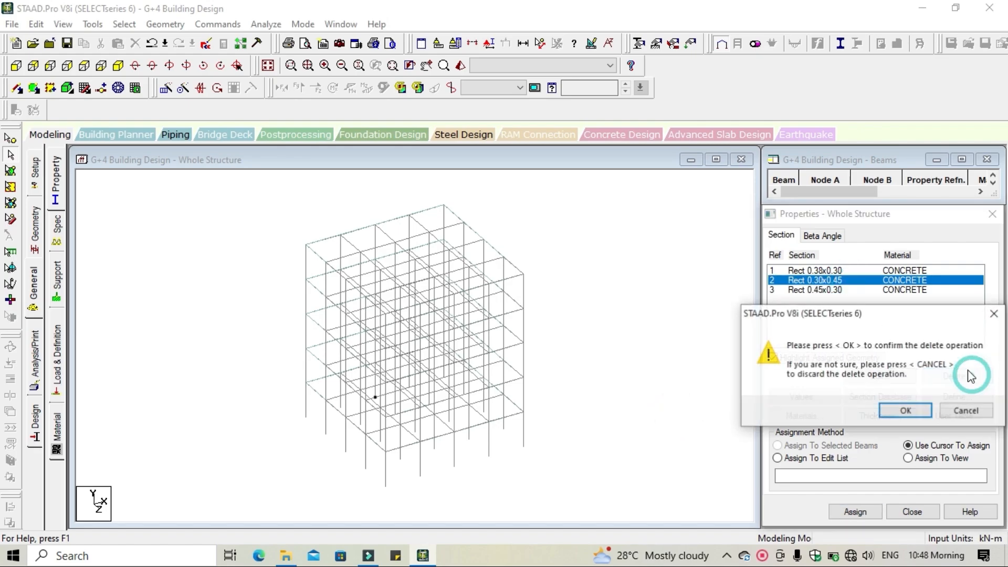
pyautogui.click(906, 411)
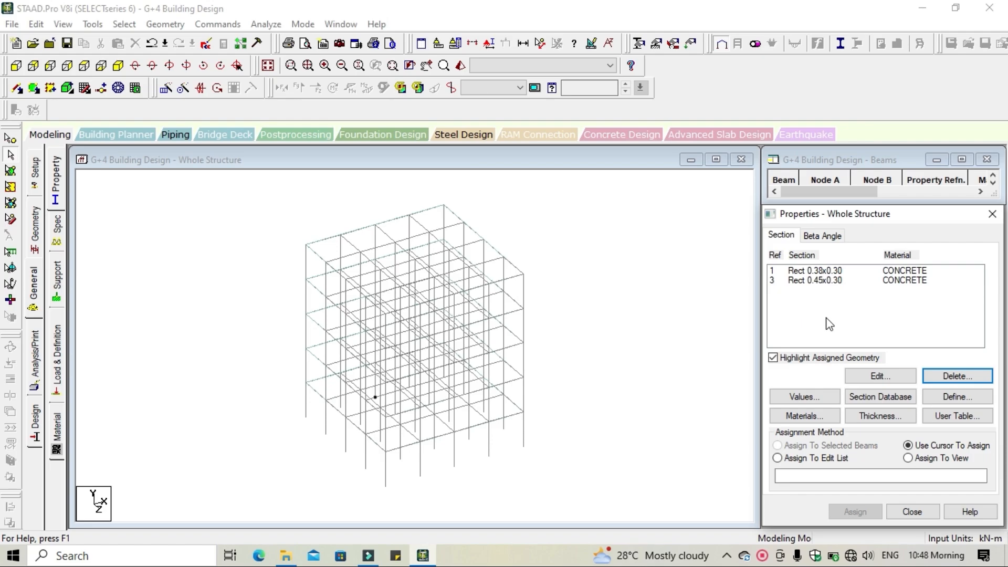
# Add a CONCRETE plate element thickness of 0.150 m at all four nodes and close the definition
pyautogui.click(895, 421)
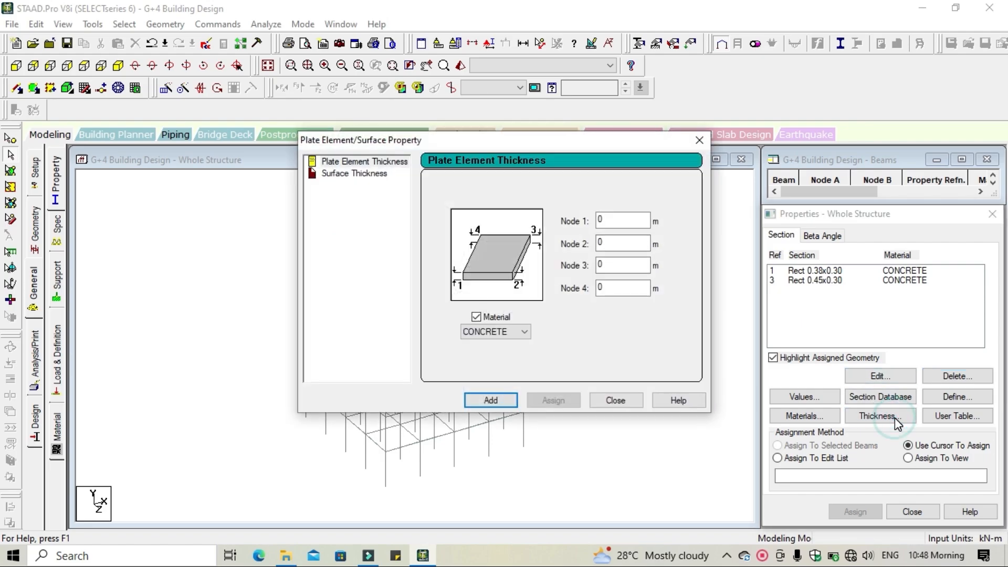
pyautogui.click(640, 226)
pyautogui.write('.150')
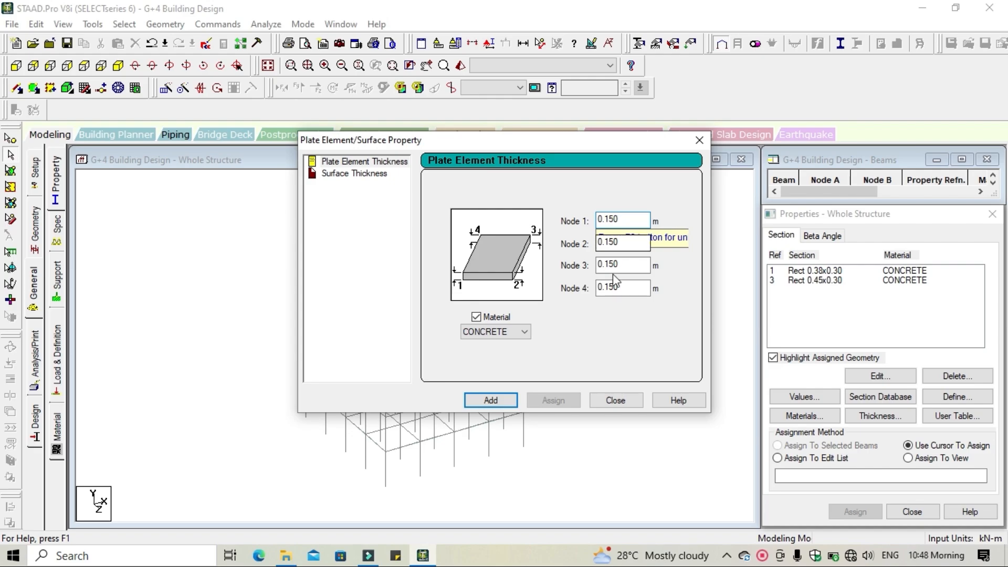
pyautogui.click(498, 401)
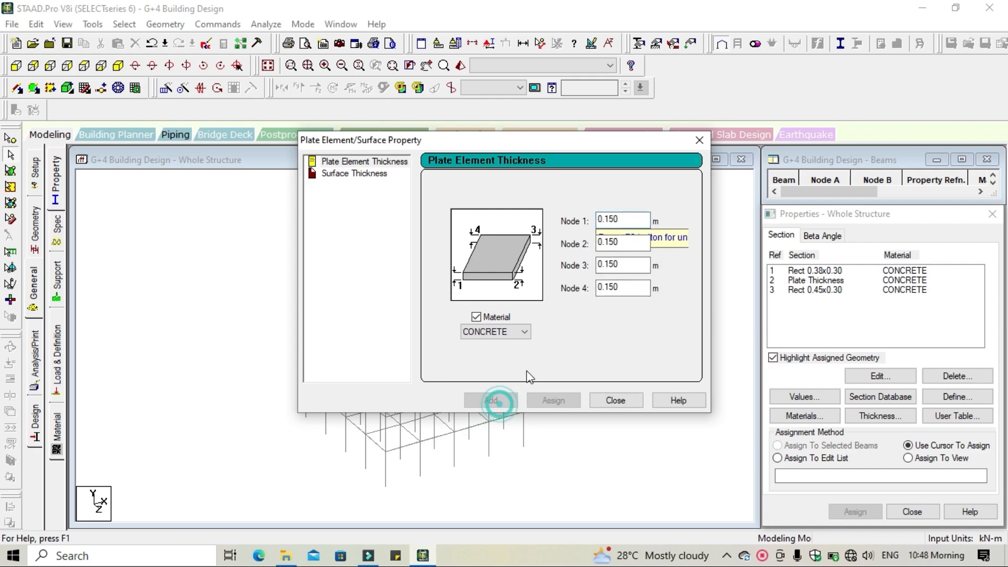
pyautogui.click(613, 402)
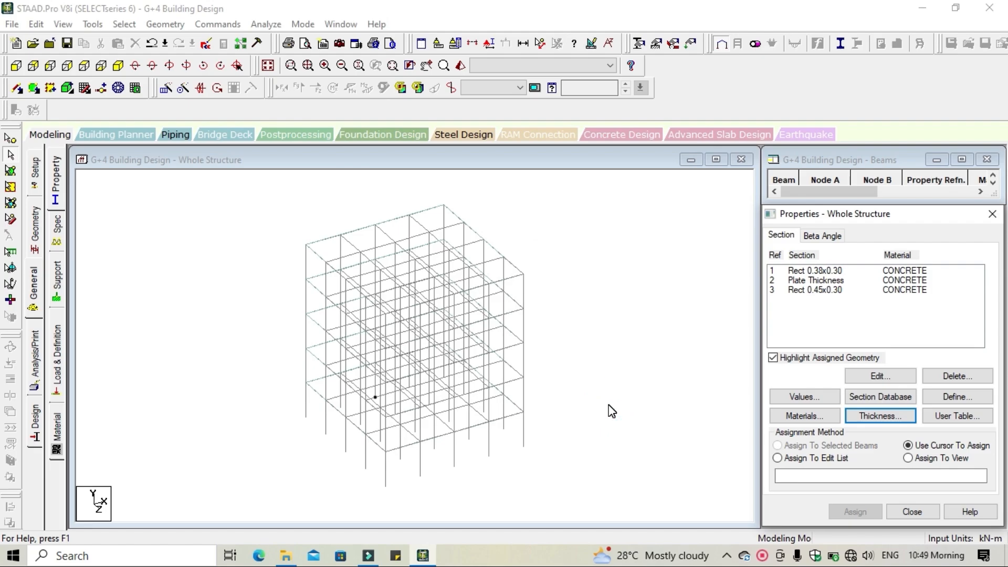
# Assign the Rect 0.38x0.30 section to all beams parallel to X and Z, and clear the selection
pyautogui.click(827, 271)
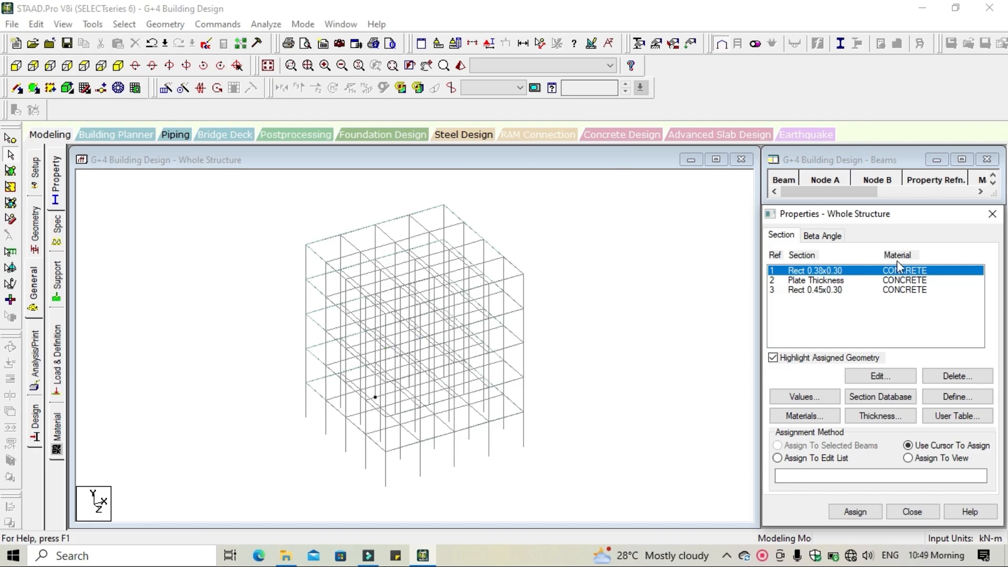
pyautogui.click(125, 24)
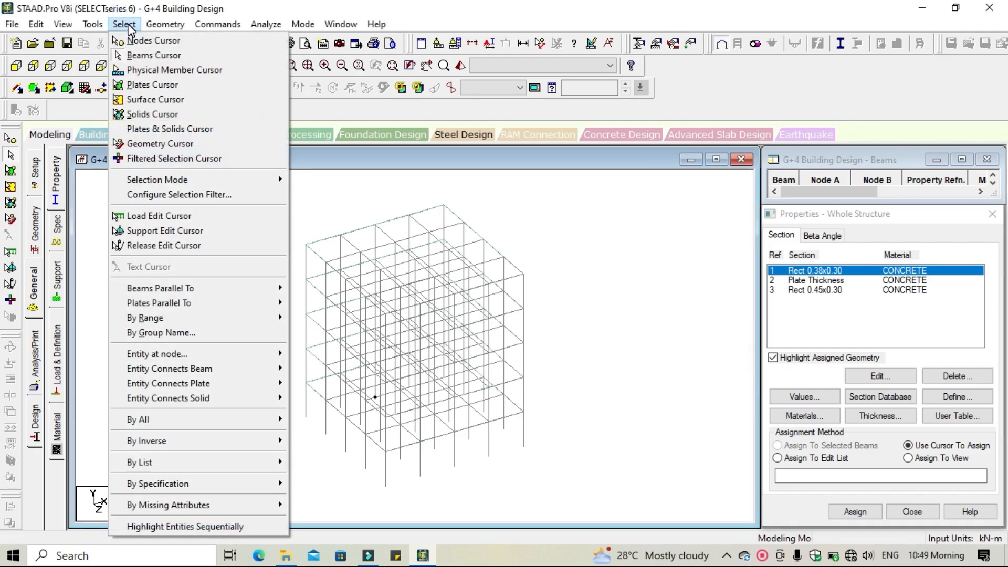
pyautogui.moveTo(229, 293)
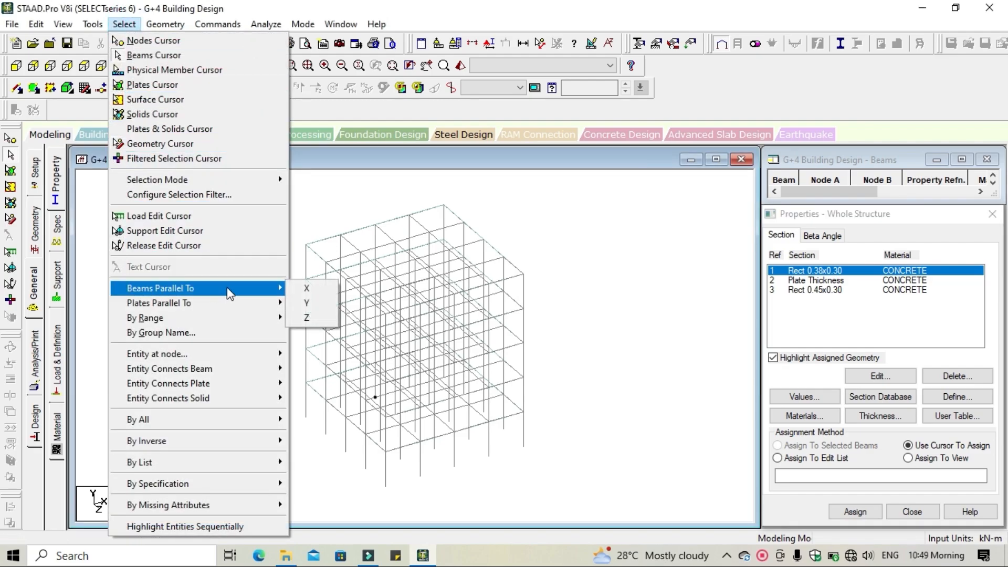
pyautogui.click(308, 290)
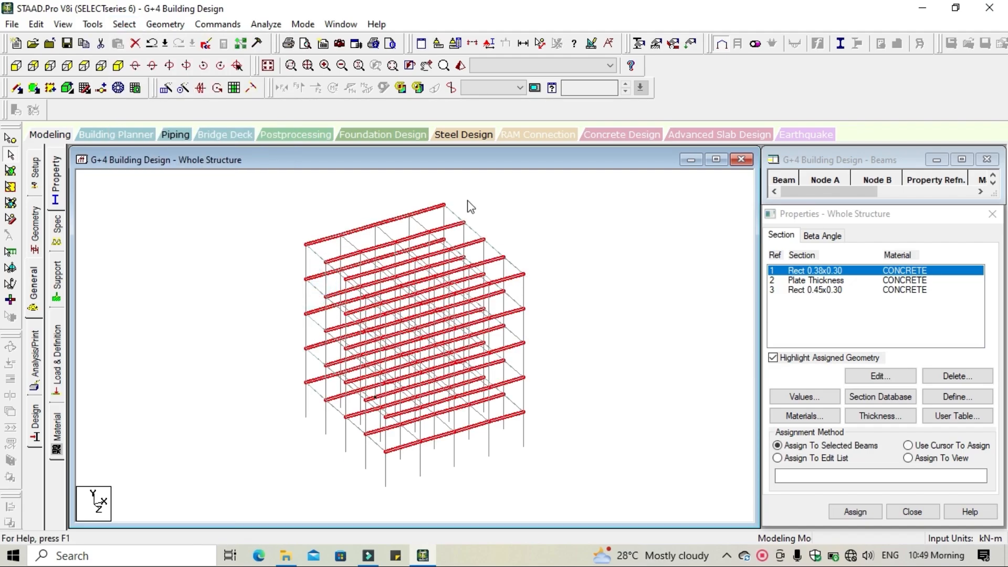
pyautogui.click(124, 24)
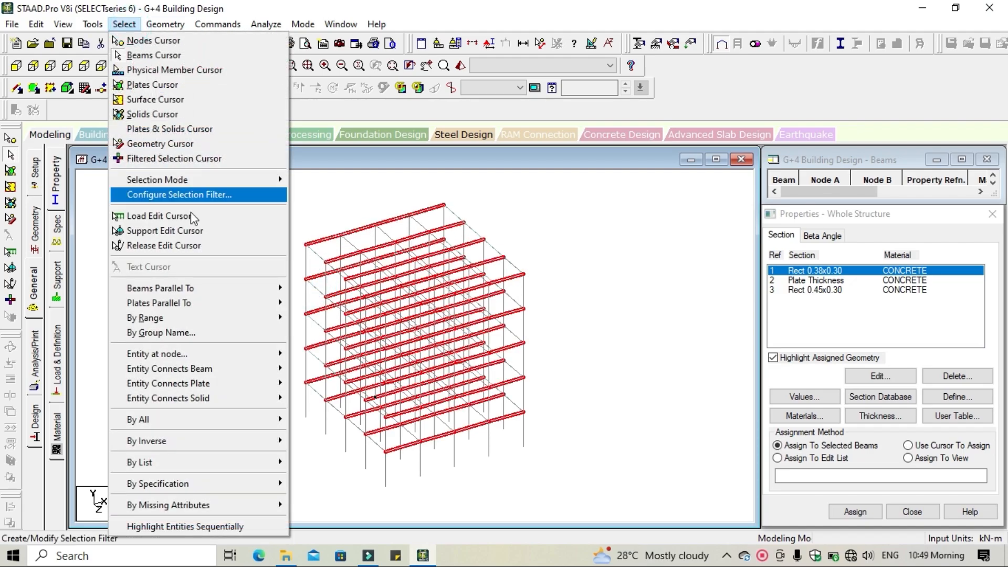
pyautogui.moveTo(214, 288)
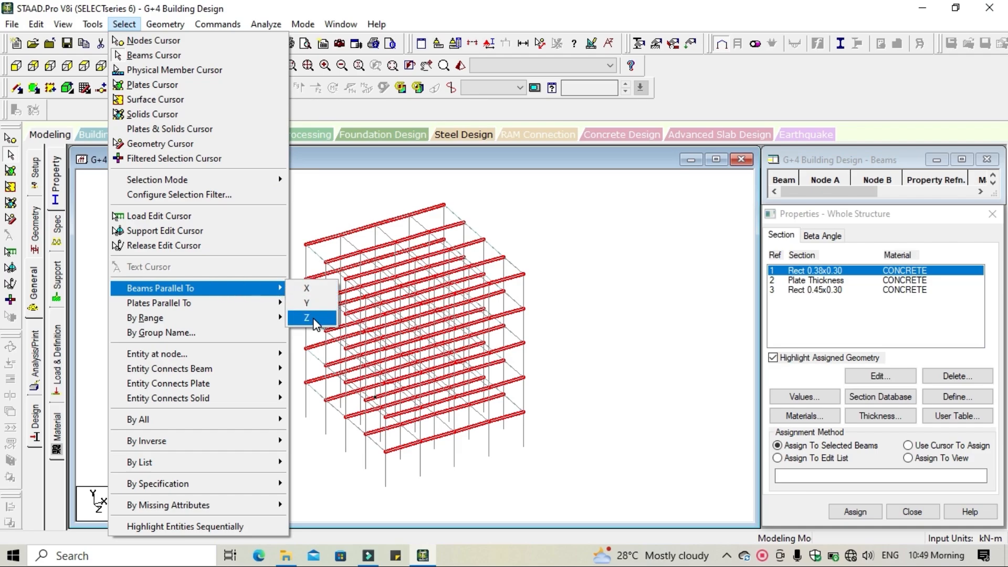
pyautogui.click(312, 318)
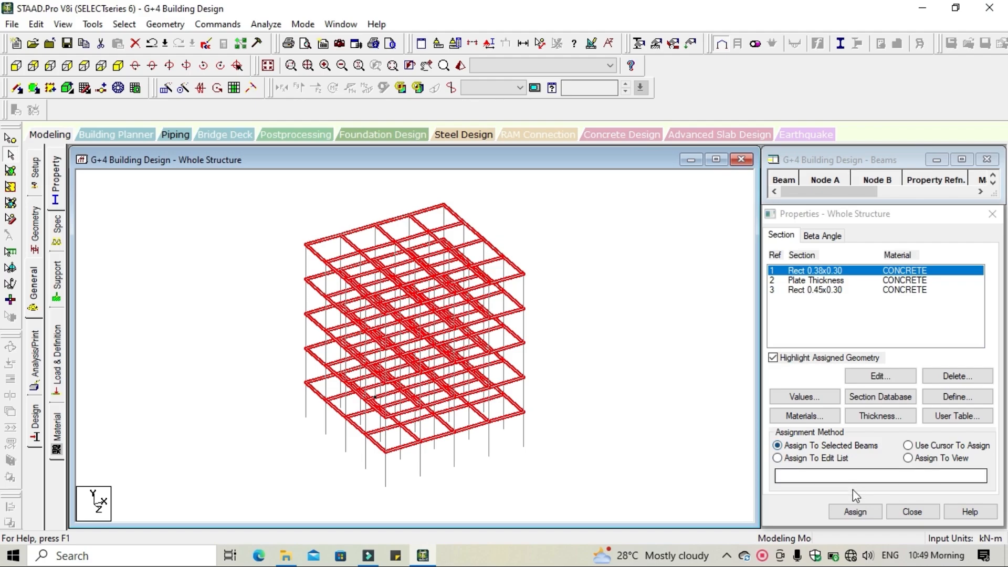
pyautogui.click(855, 512)
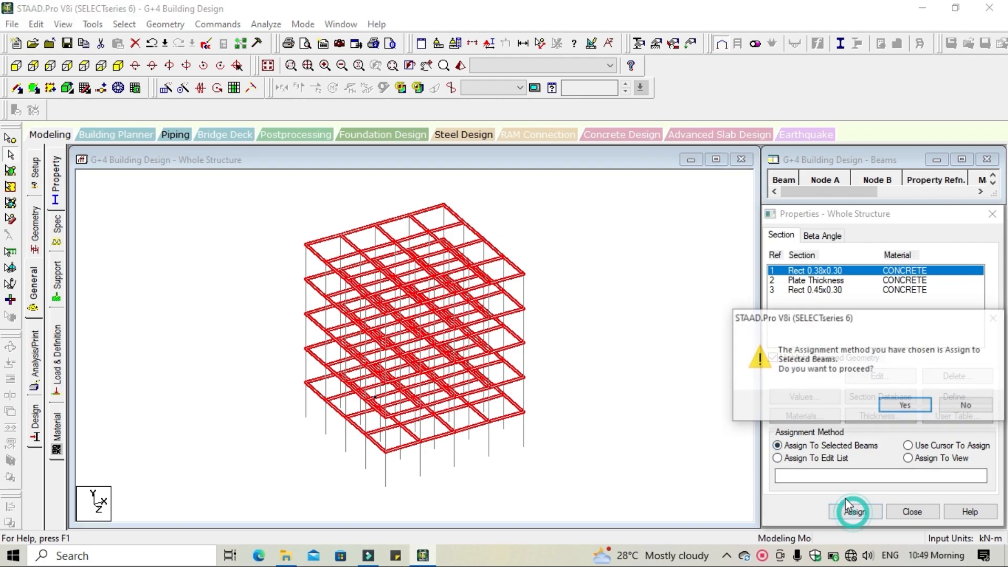
pyautogui.click(904, 408)
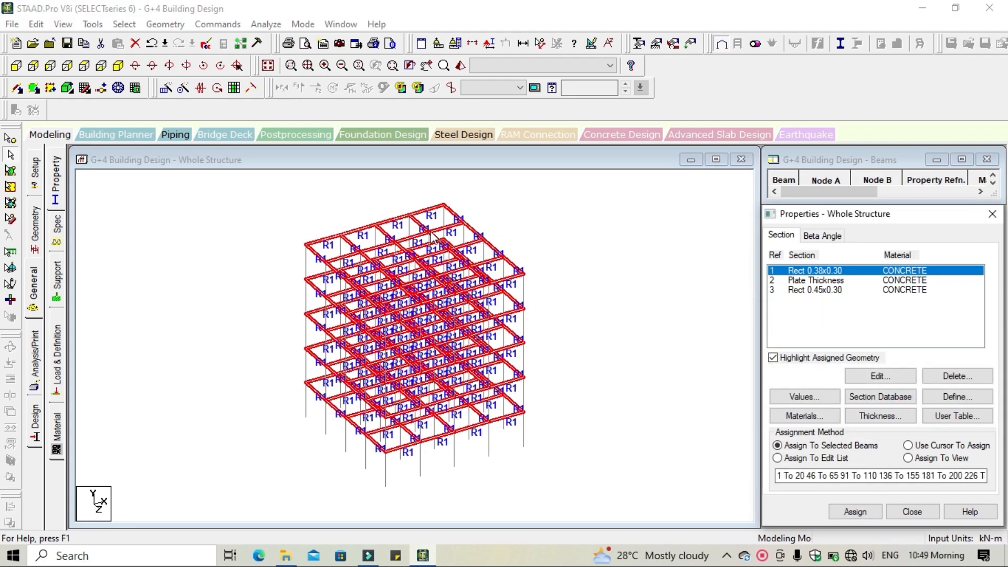
pyautogui.click(907, 445)
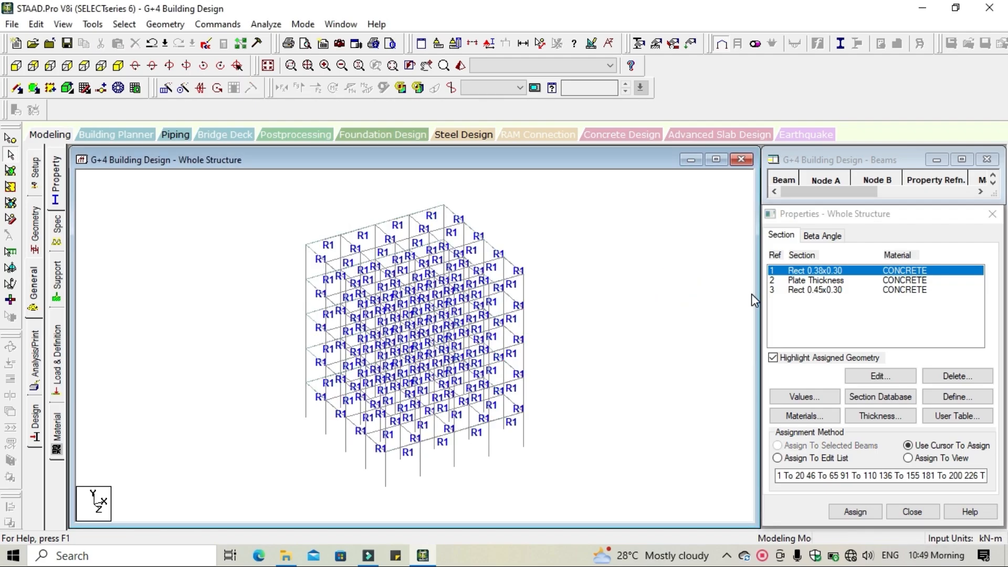
# Assign the Rect 0.45x0.30 section to all columns parallel to Y, and check the members in a rendered 3D view
pyautogui.click(803, 293)
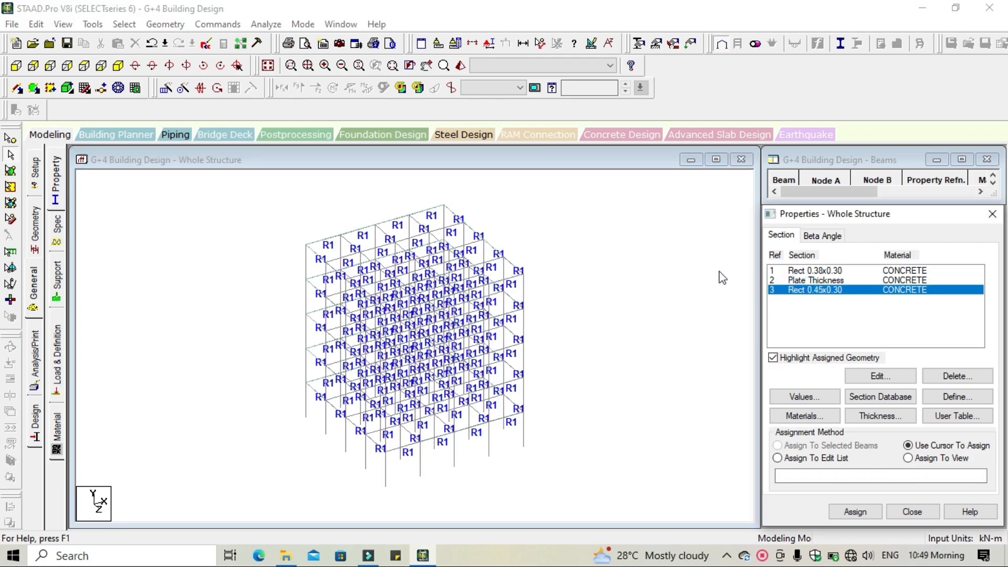
pyautogui.click(124, 24)
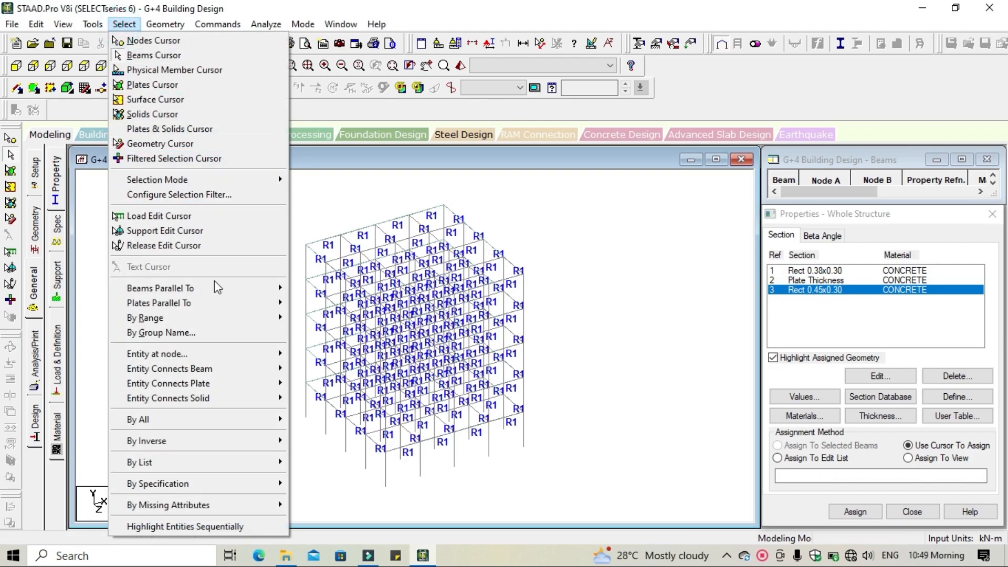
pyautogui.moveTo(263, 288)
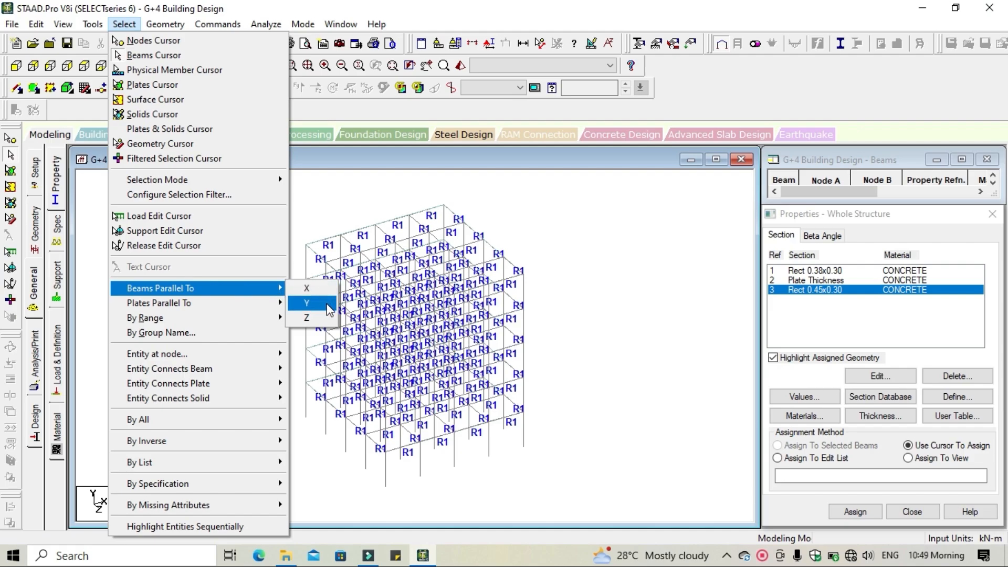
pyautogui.click(327, 303)
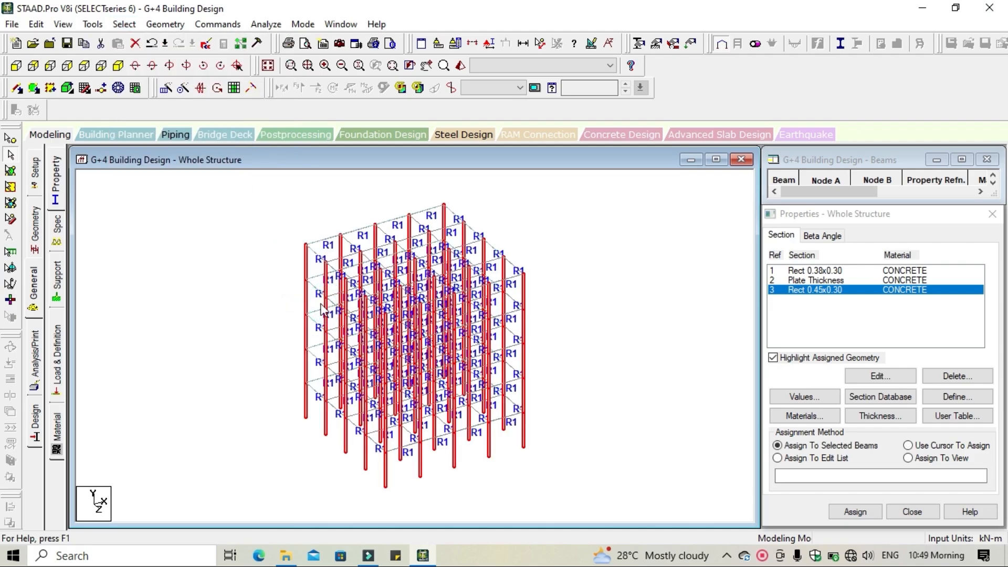
pyautogui.click(856, 513)
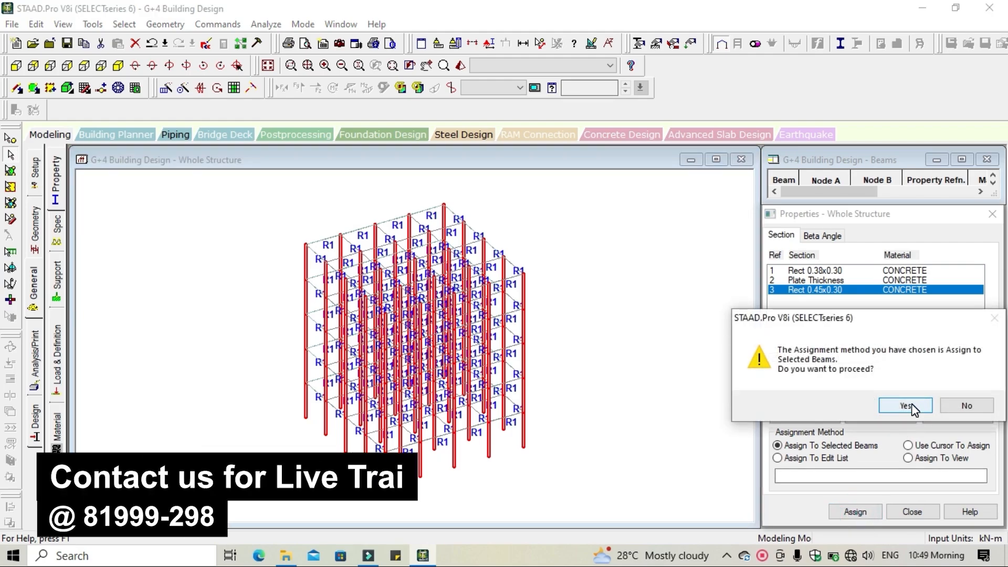
pyautogui.click(911, 411)
pyautogui.click(713, 360)
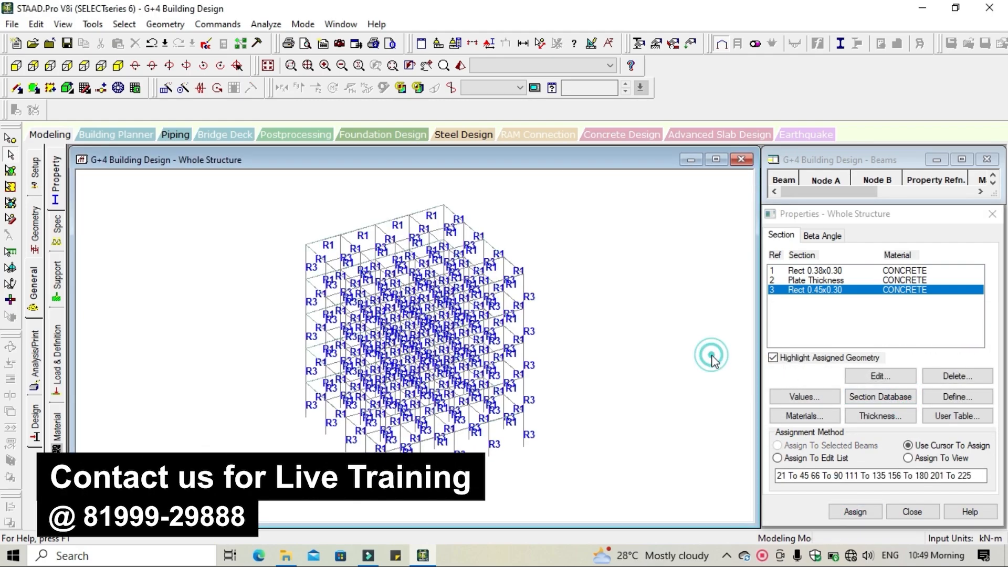
pyautogui.click(460, 65)
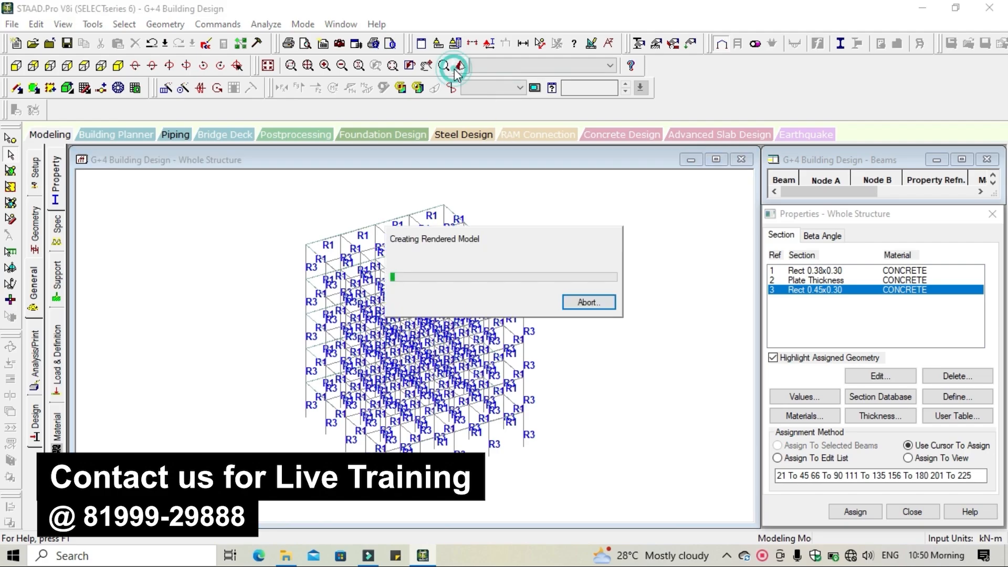
pyautogui.moveTo(557, 305); pyautogui.dragTo(352, 214)
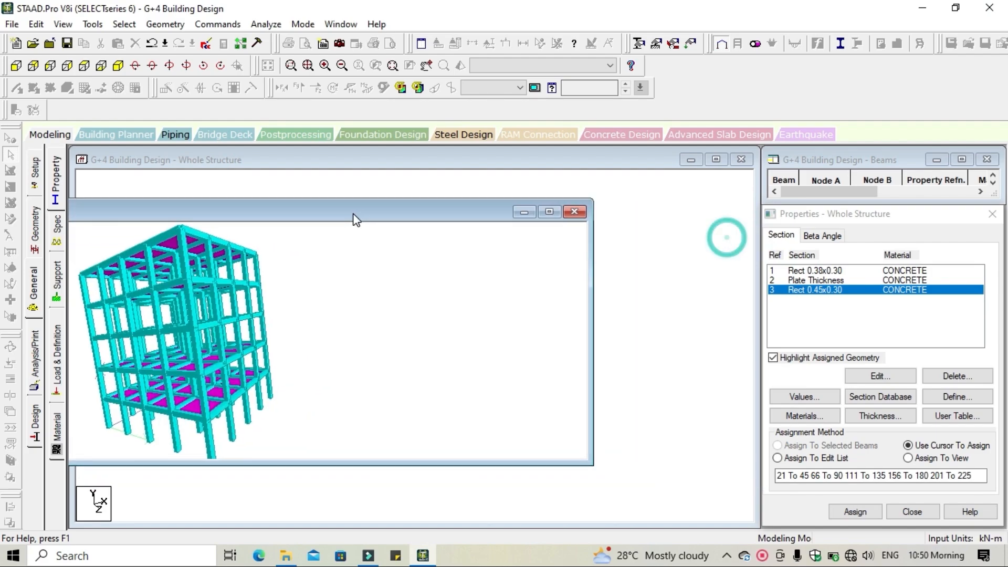
pyautogui.click(573, 213)
# Assign the plate thickness to every plate in the view, and inspect the slabs from several angles in a rendered 3D view
pyautogui.click(852, 281)
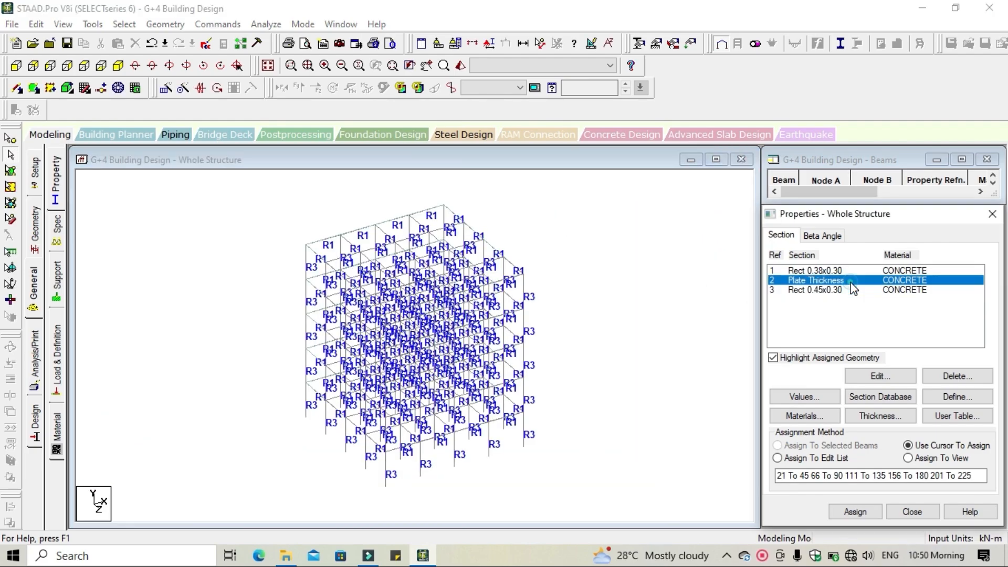
pyautogui.click(938, 457)
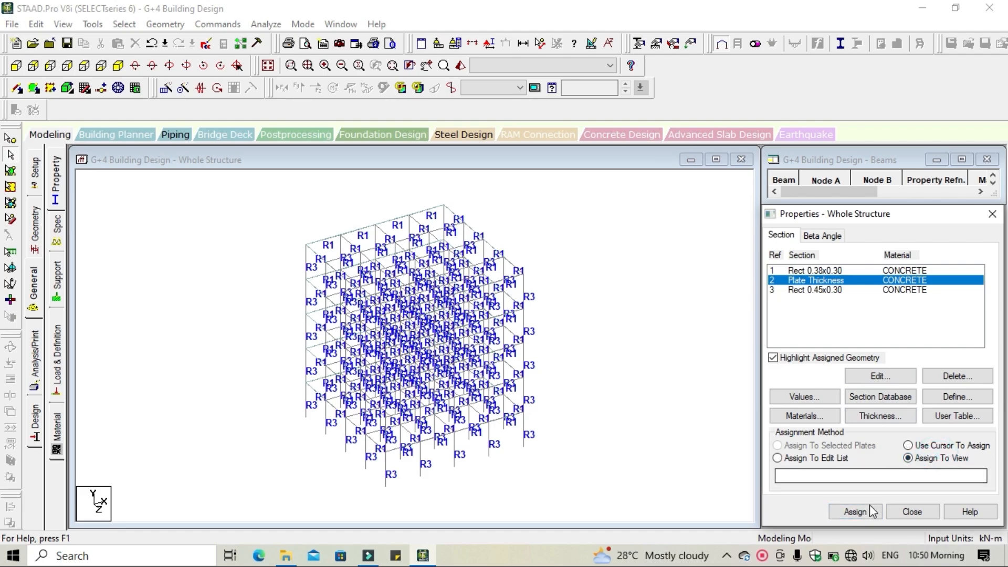
pyautogui.click(855, 512)
pyautogui.click(906, 404)
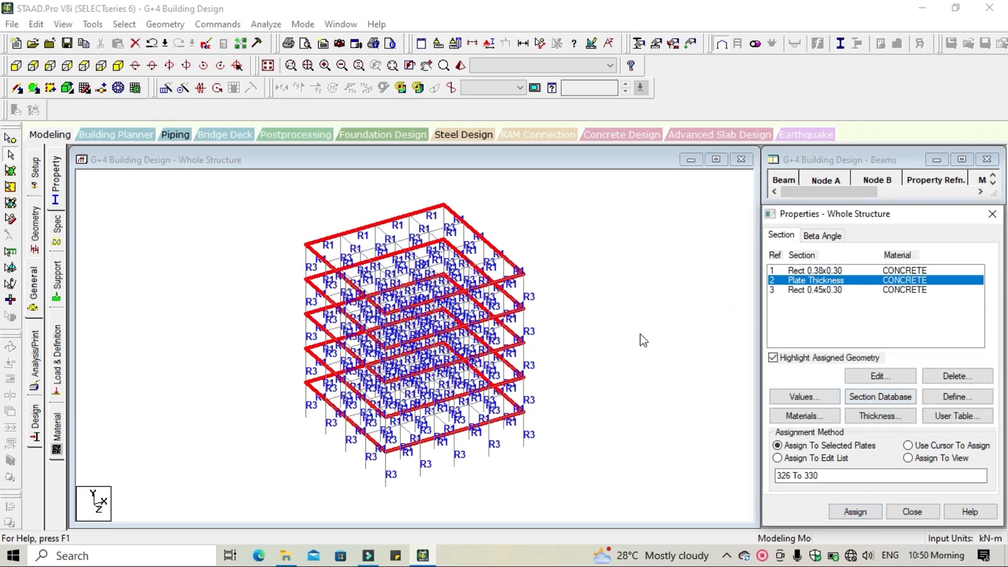
pyautogui.click(460, 65)
pyautogui.moveTo(524, 375); pyautogui.dragTo(279, 341)
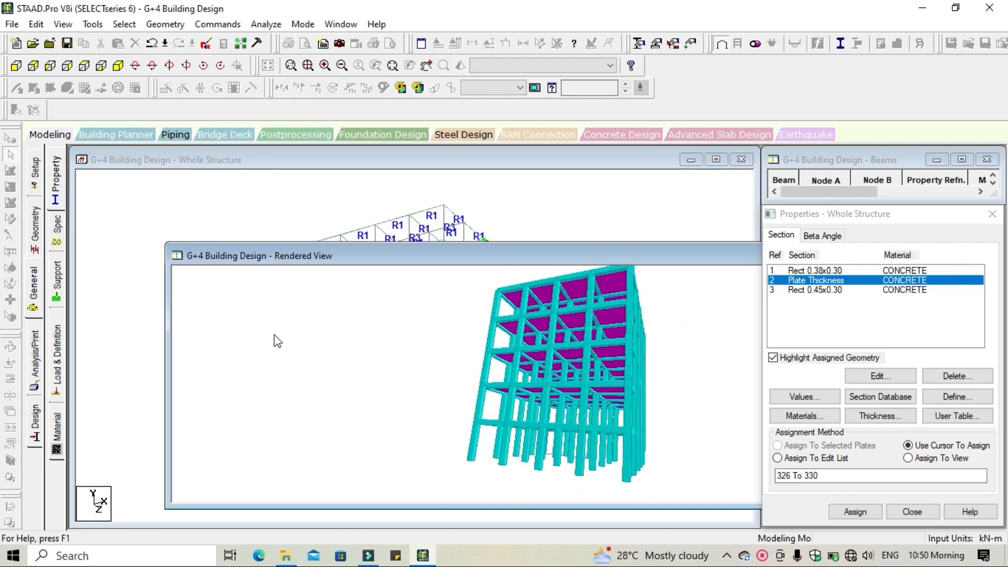
pyautogui.moveTo(659, 400); pyautogui.dragTo(733, 326)
pyautogui.moveTo(721, 260); pyautogui.dragTo(604, 252)
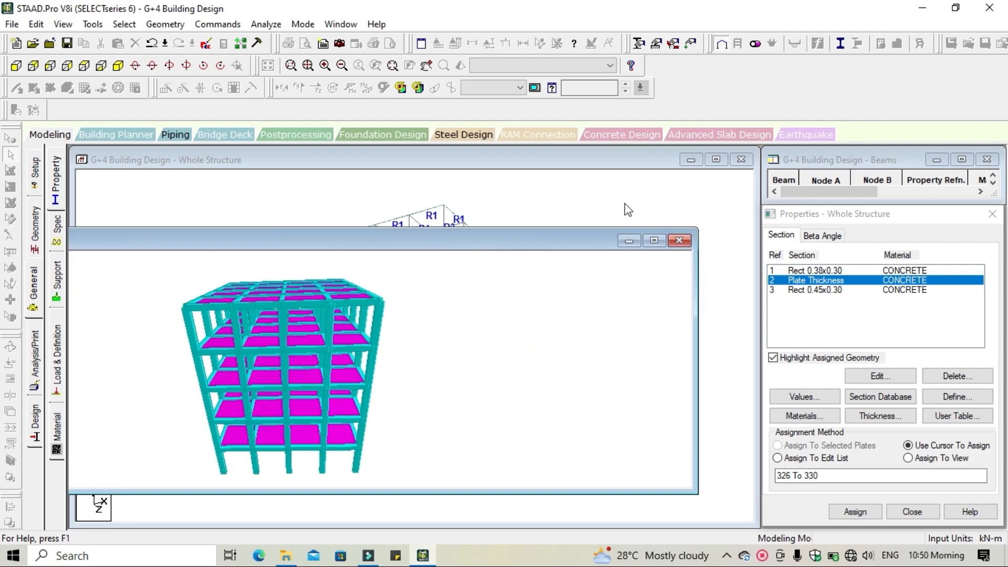
pyautogui.click(680, 241)
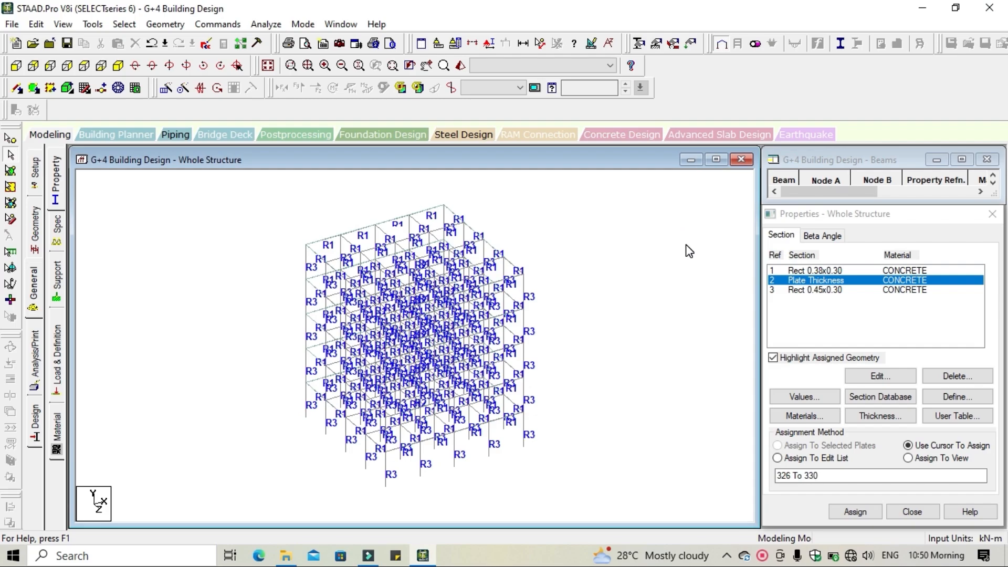
# Create a fixed support definition for the structure
pyautogui.click(55, 285)
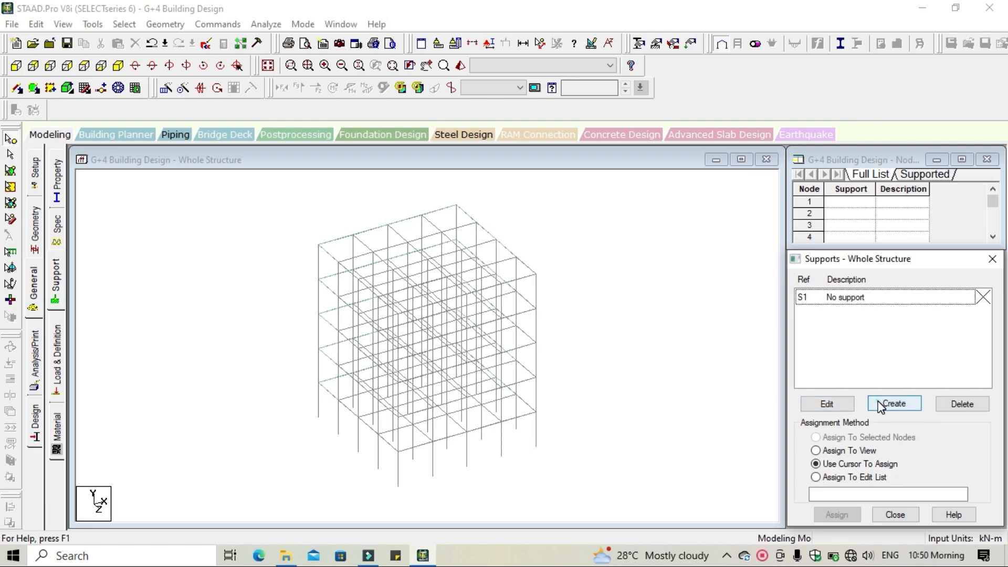
pyautogui.click(880, 404)
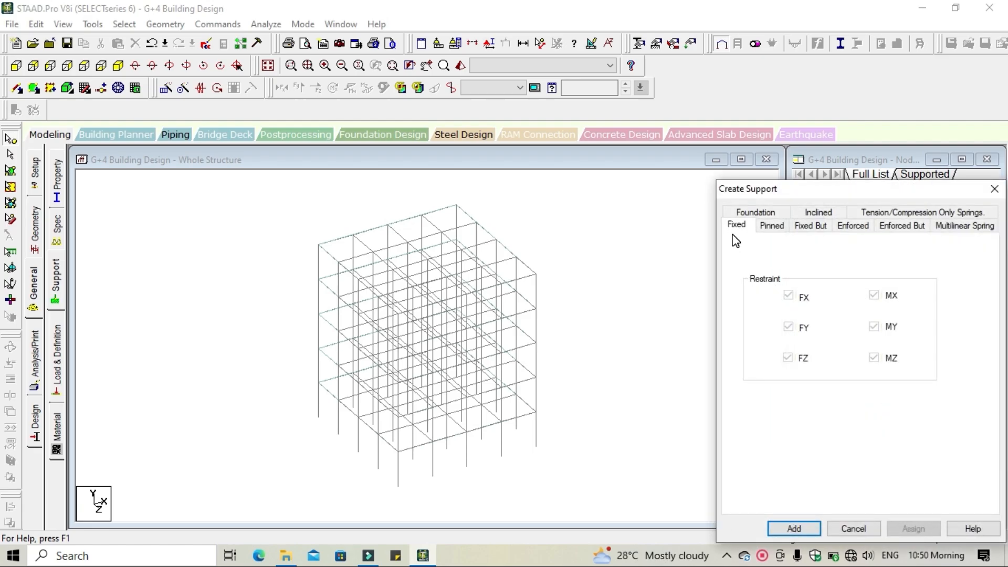
pyautogui.click(801, 528)
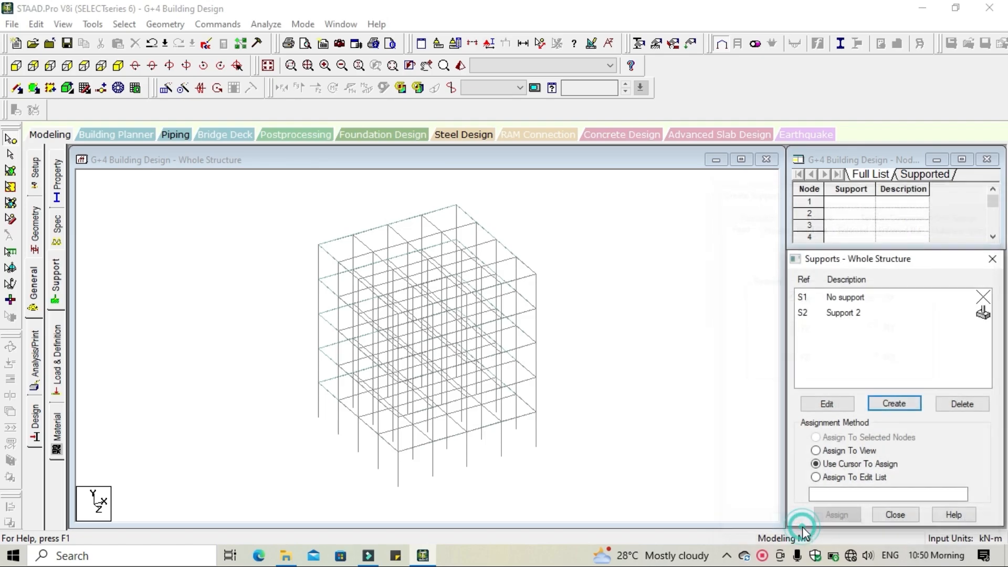
# Assign the fixed support definition Support 2 to all column base nodes, selected together in the front view
pyautogui.click(842, 313)
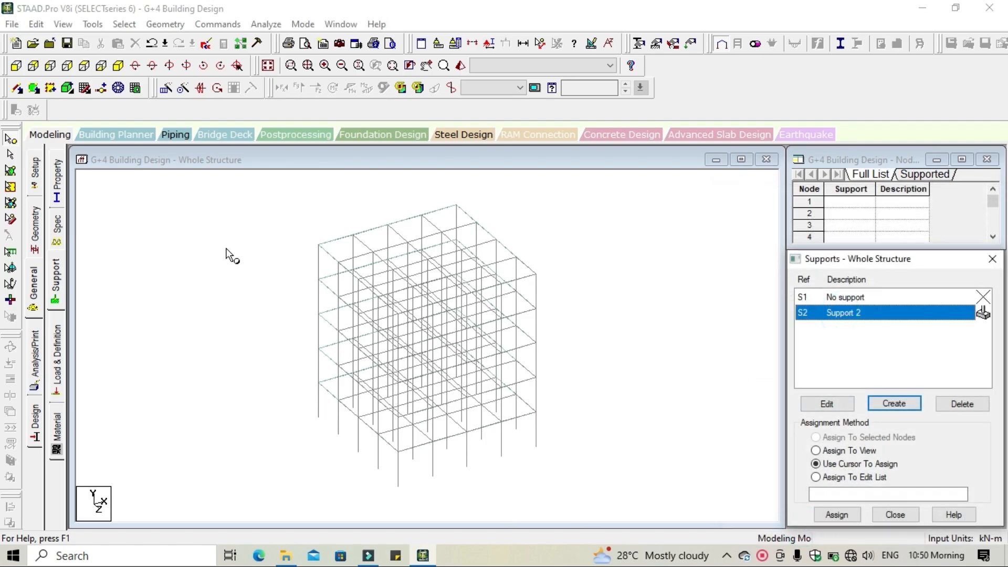
pyautogui.click(15, 65)
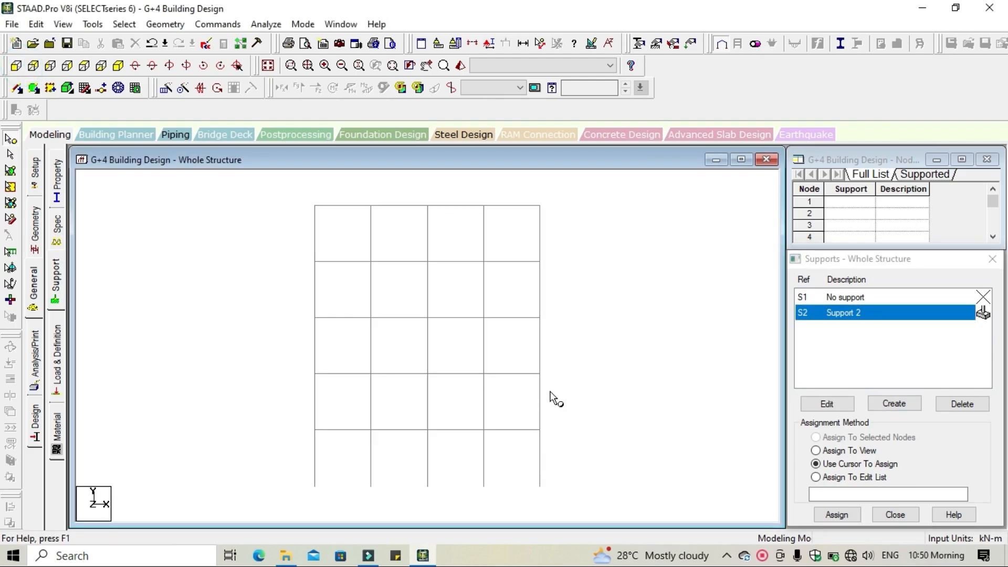
pyautogui.moveTo(294, 474); pyautogui.dragTo(582, 498)
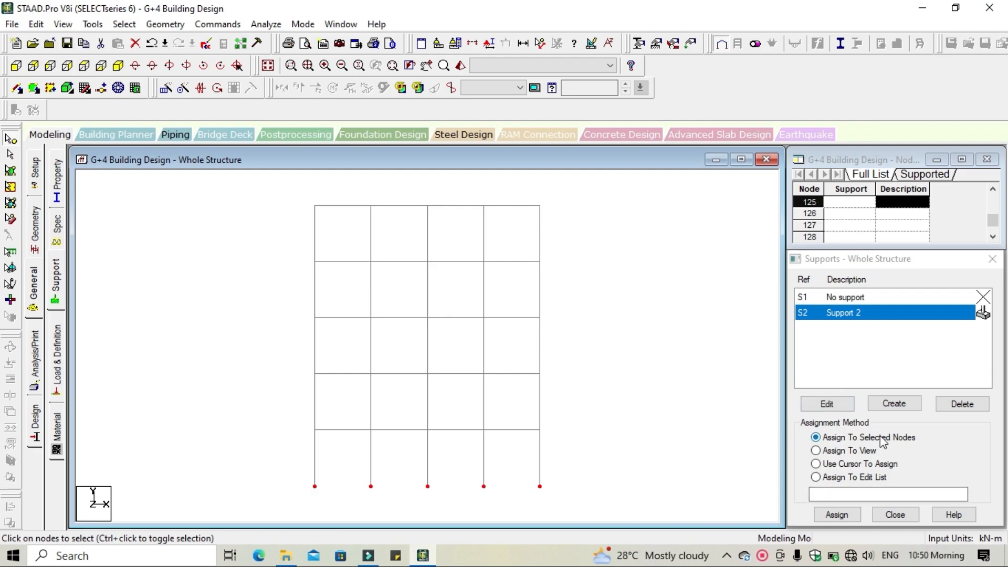
pyautogui.click(840, 516)
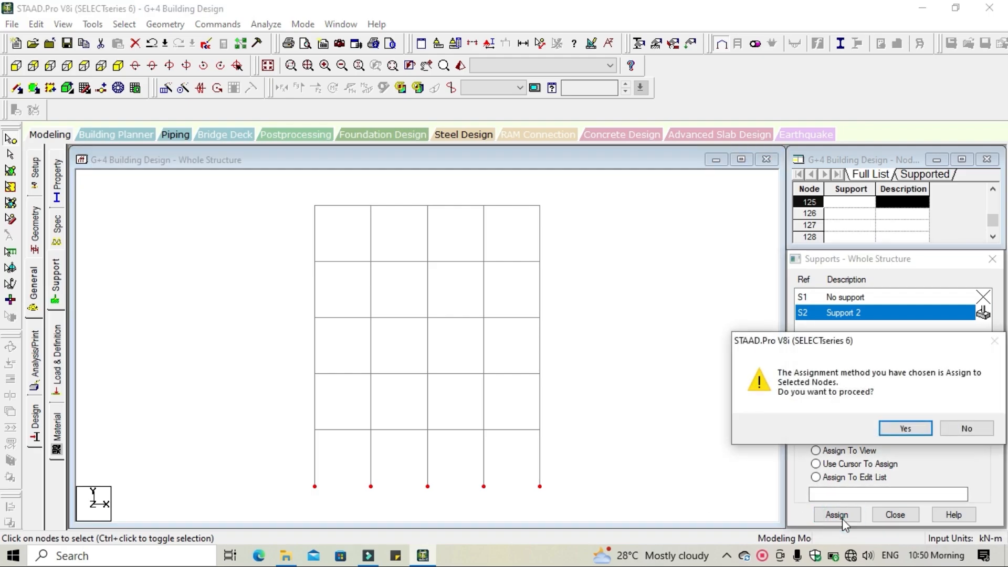
pyautogui.click(906, 428)
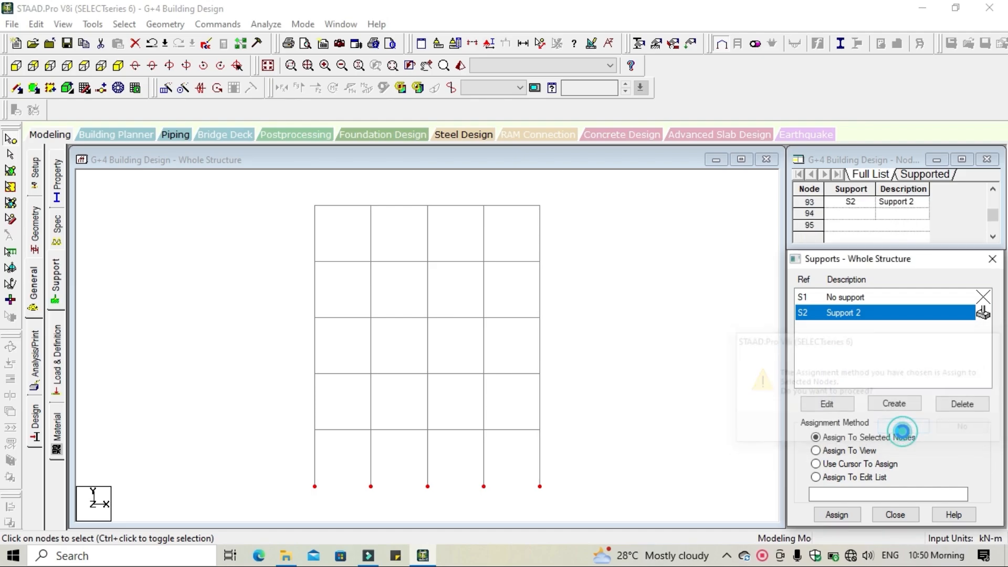
pyautogui.click(641, 442)
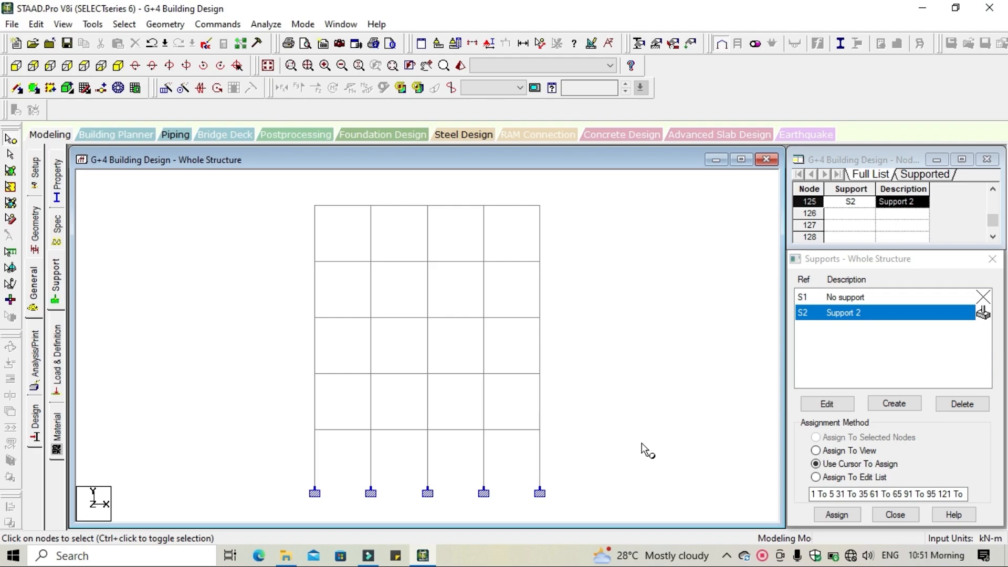
# Start a new seismic definition for the structure and set its code type to Indian: IS 1893 - 2002/2005
pyautogui.click(60, 384)
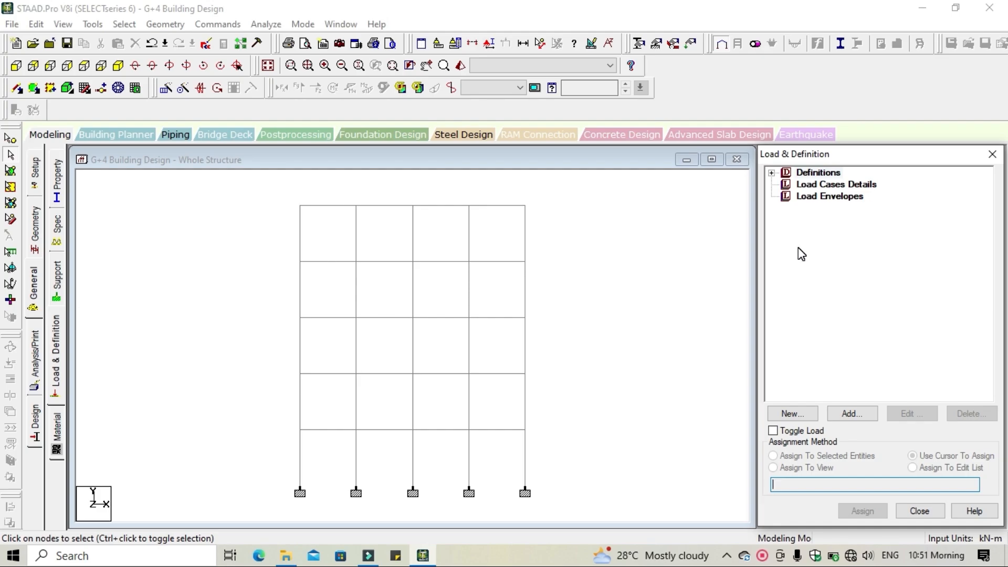
pyautogui.click(818, 174)
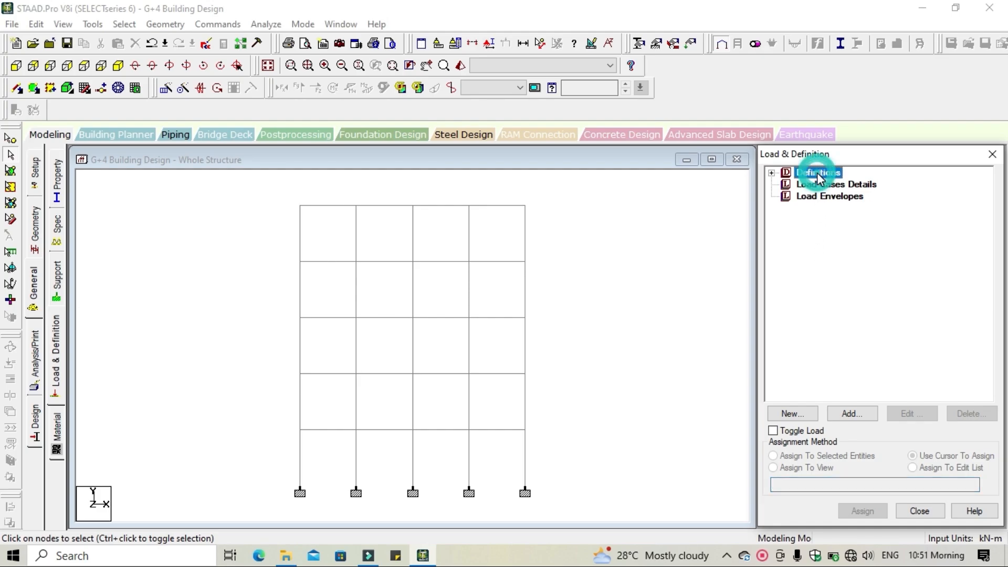
pyautogui.click(771, 173)
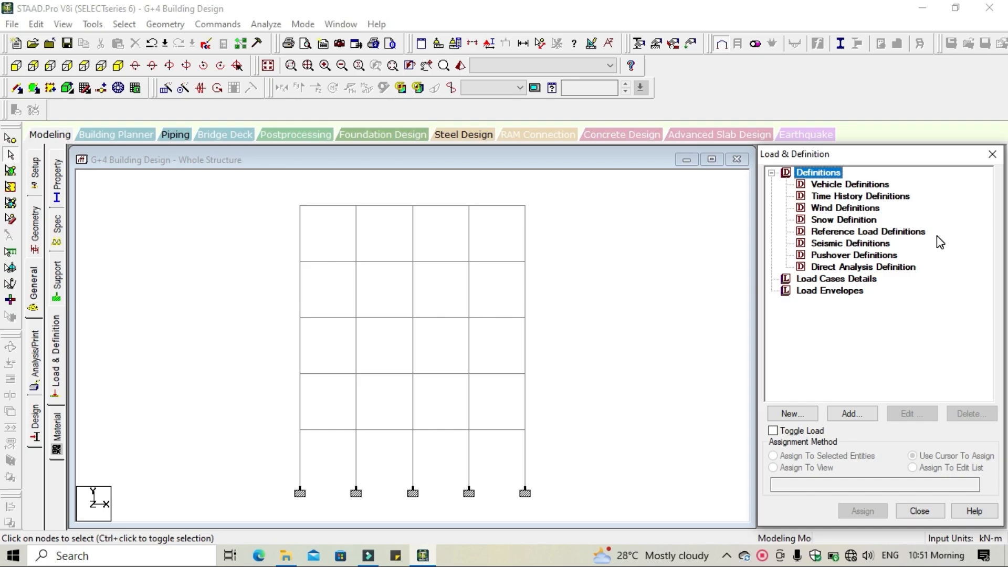
pyautogui.click(864, 245)
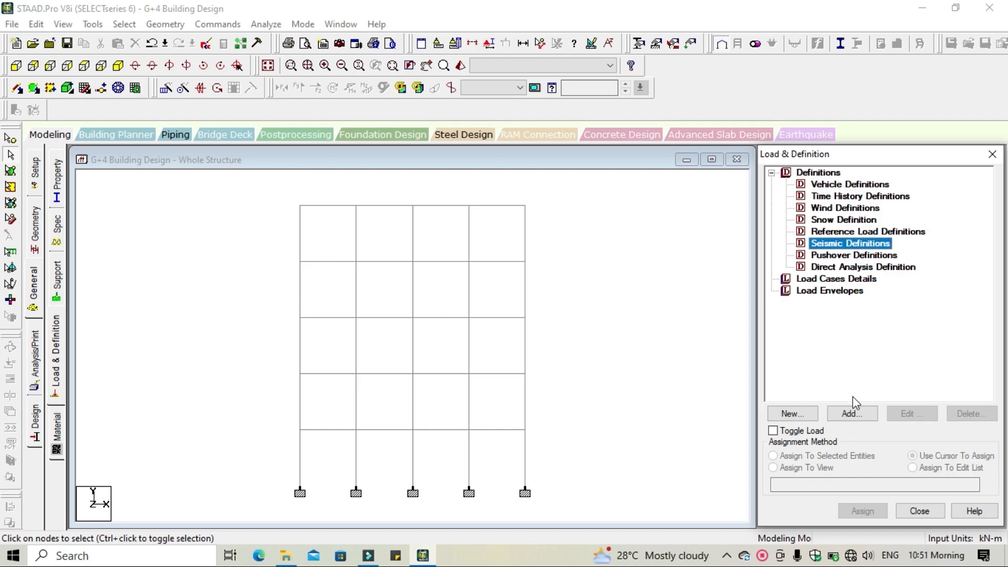
pyautogui.click(850, 415)
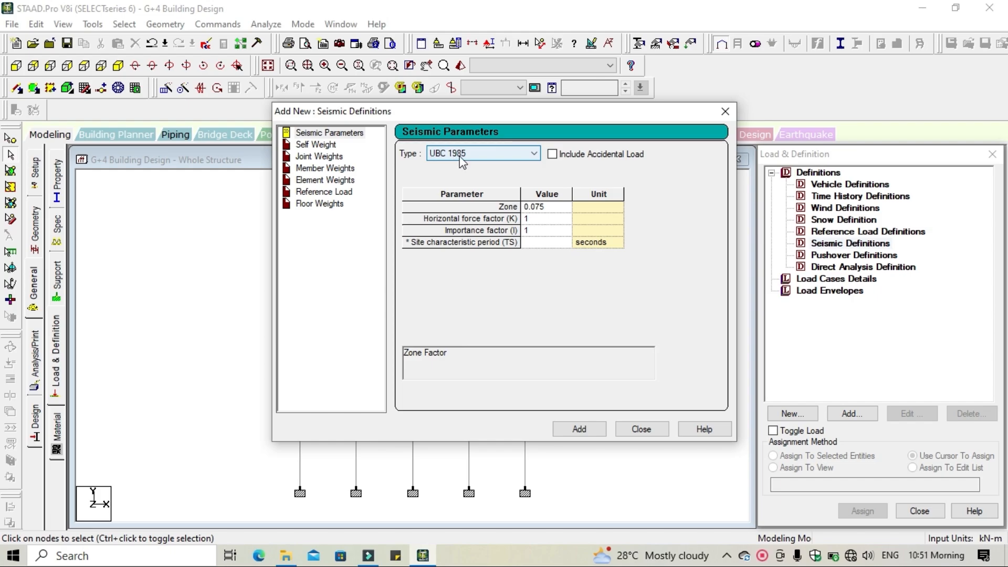
pyautogui.click(536, 155)
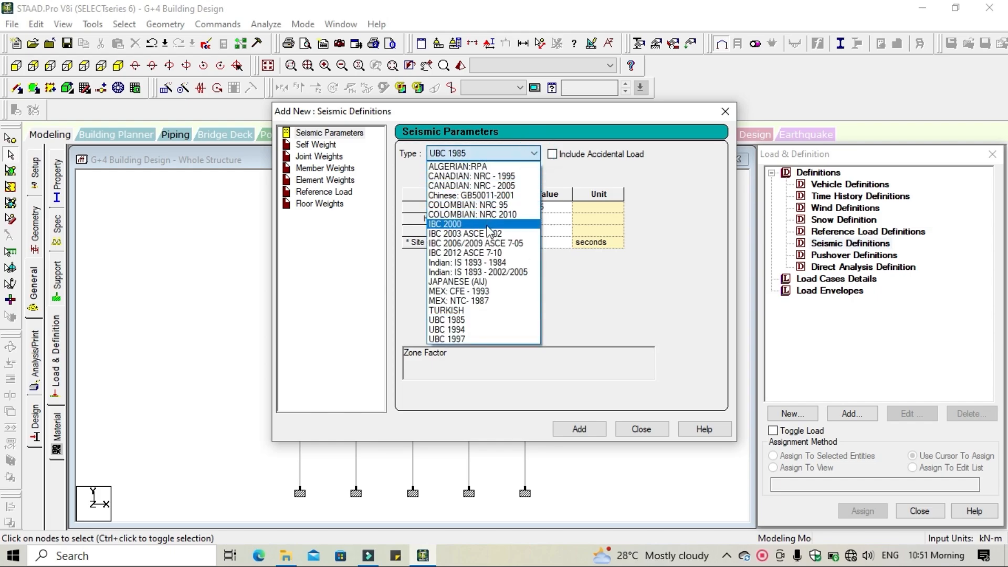
pyautogui.click(496, 272)
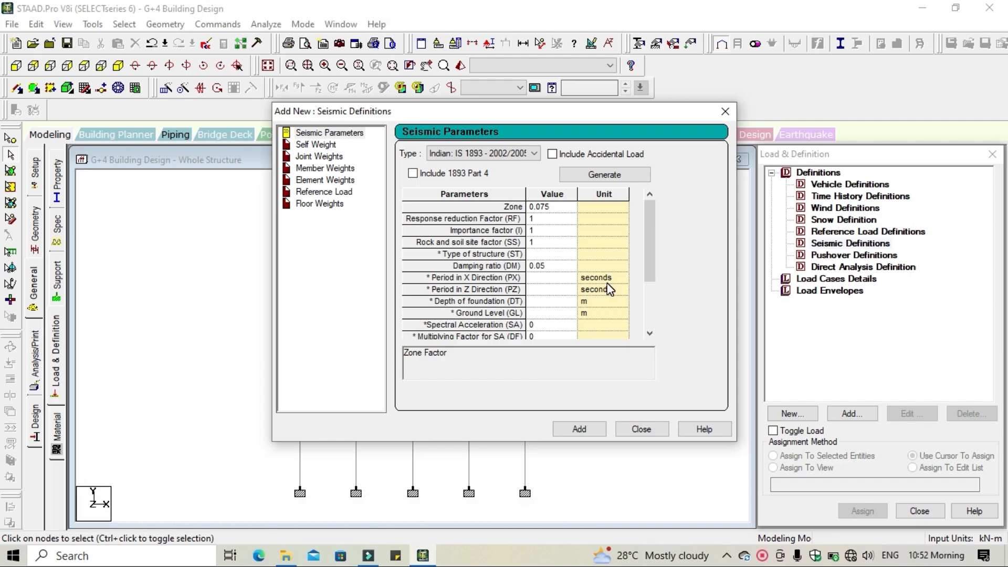
pyautogui.moveTo(647, 263); pyautogui.dragTo(653, 191)
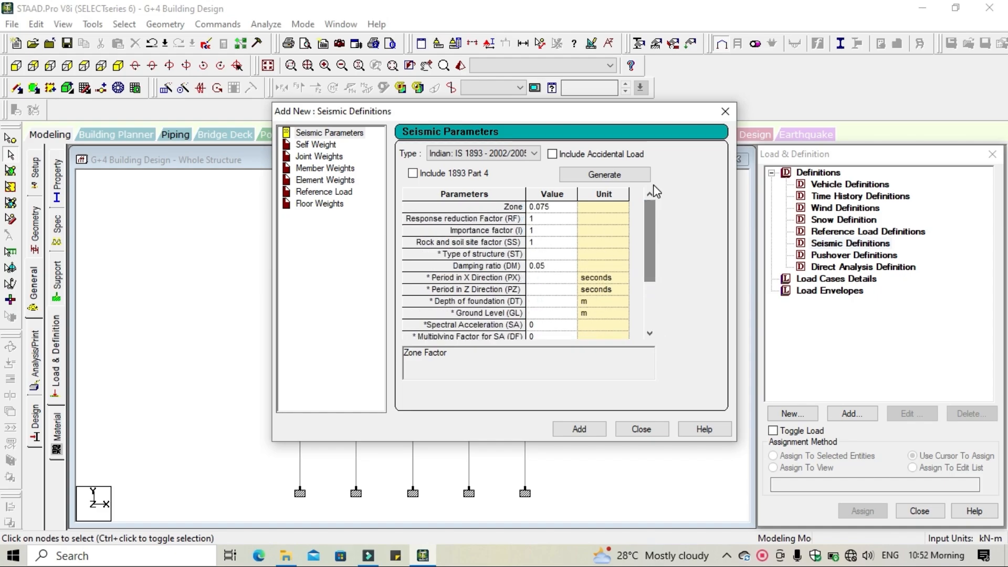
# Open the IS 1893 parameter generator and define the zone factor by zone instead of city, choosing zone V
pyautogui.click(626, 178)
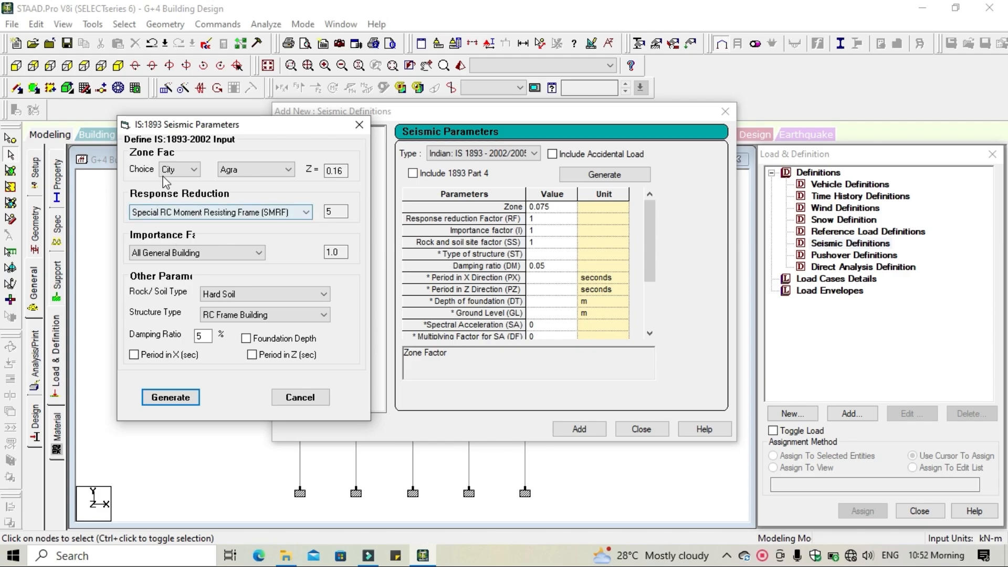
pyautogui.click(269, 171)
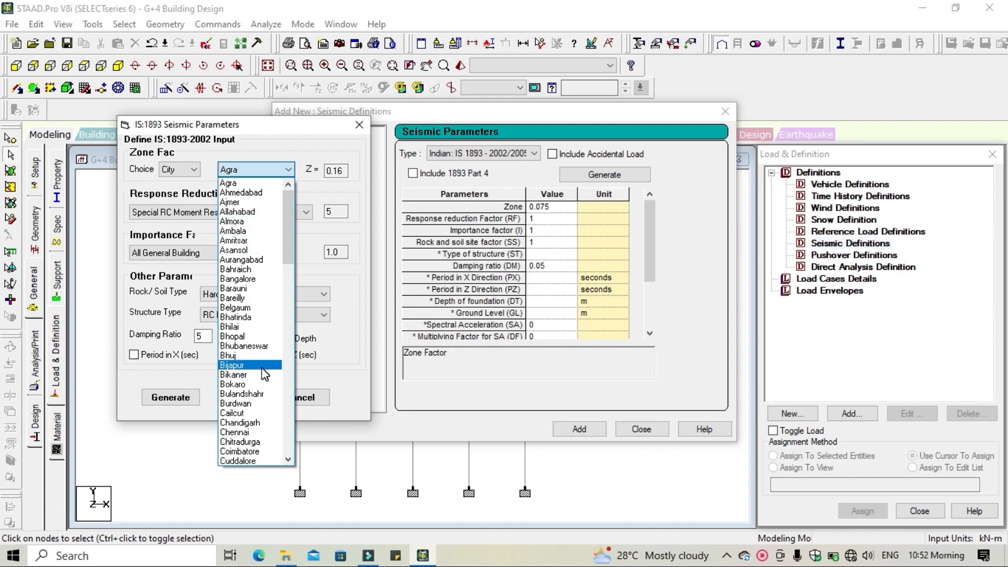
pyautogui.scroll(-12, 262, 369)
pyautogui.scroll(-9, 261, 368)
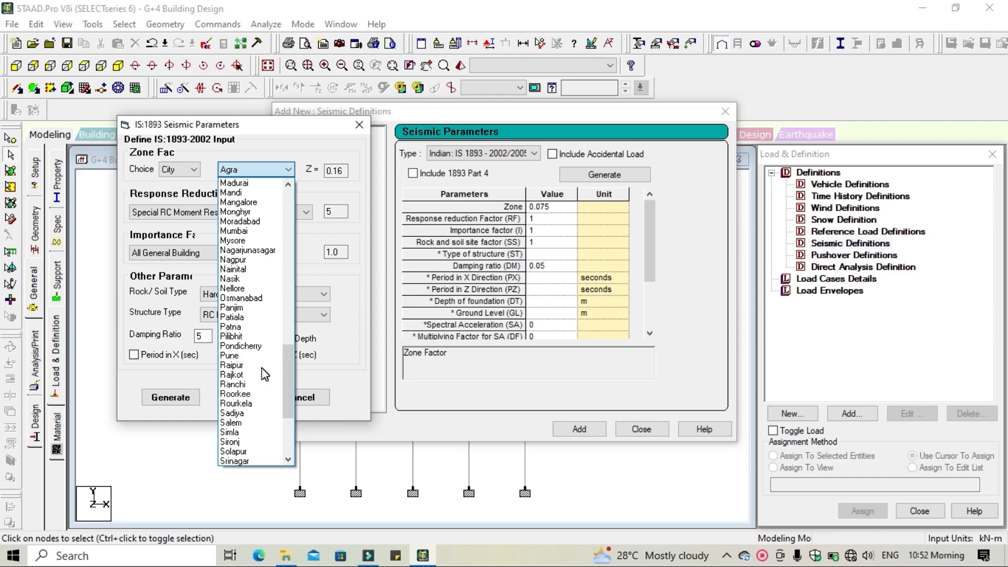
pyautogui.click(176, 174)
pyautogui.click(176, 172)
pyautogui.click(181, 201)
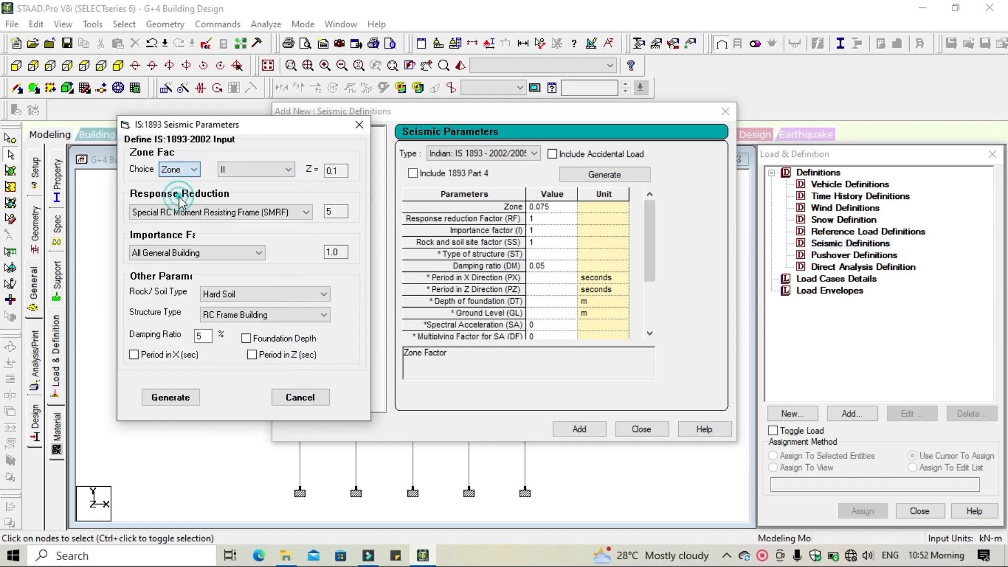
pyautogui.click(265, 169)
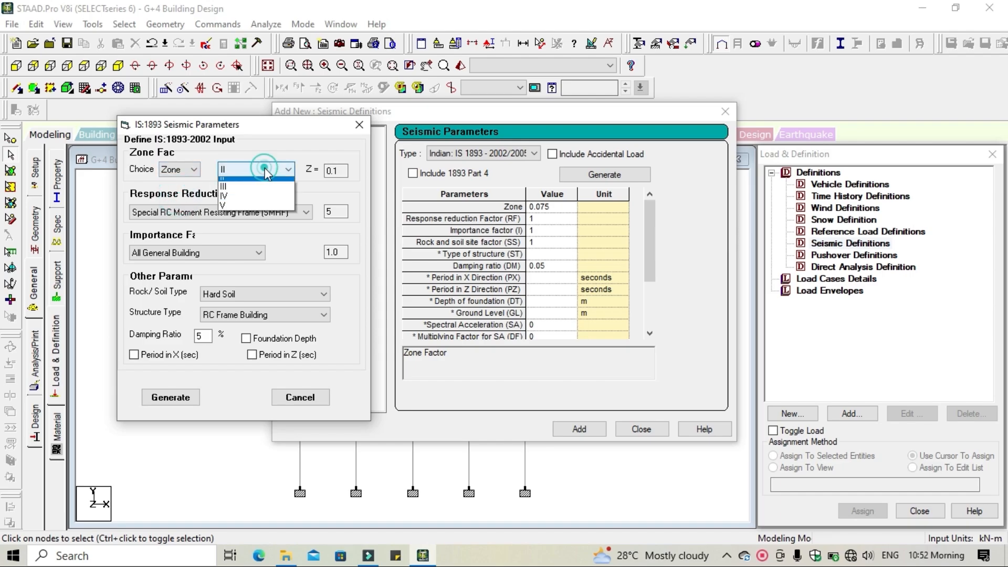
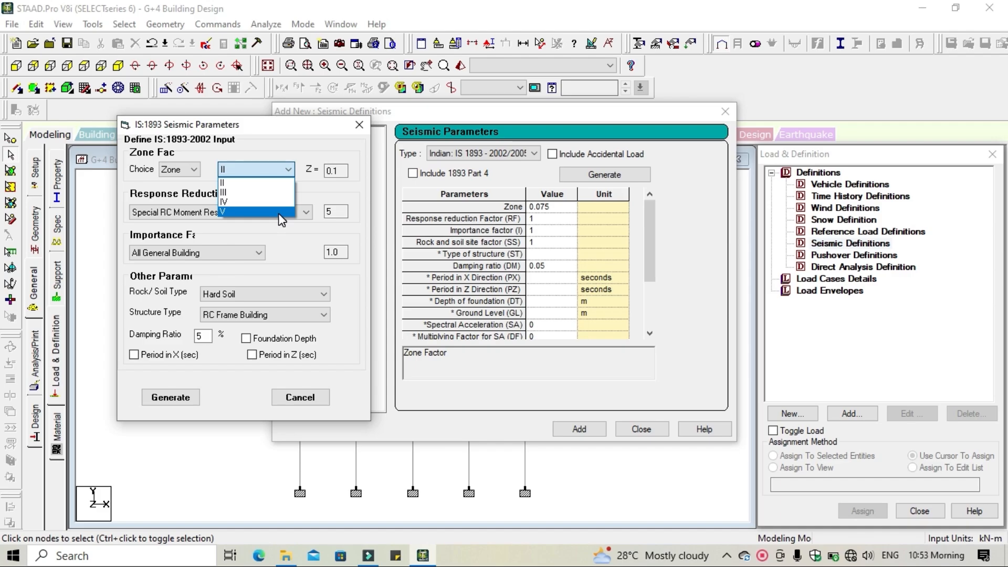
pyautogui.click(278, 213)
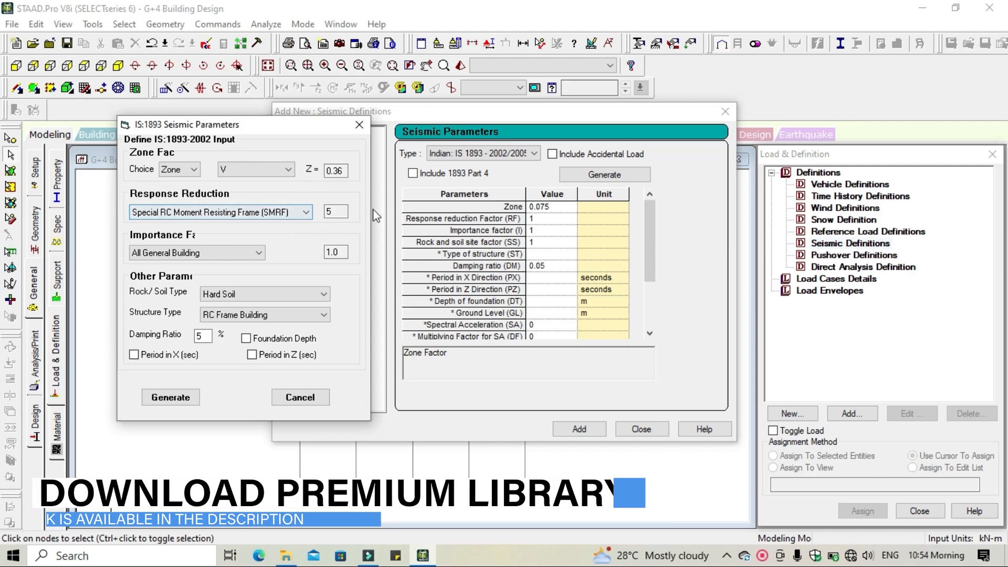
# Try the Ductile Shear wall with OMRF and Ductile Shear Walls options as the response reduction type
pyautogui.click(306, 212)
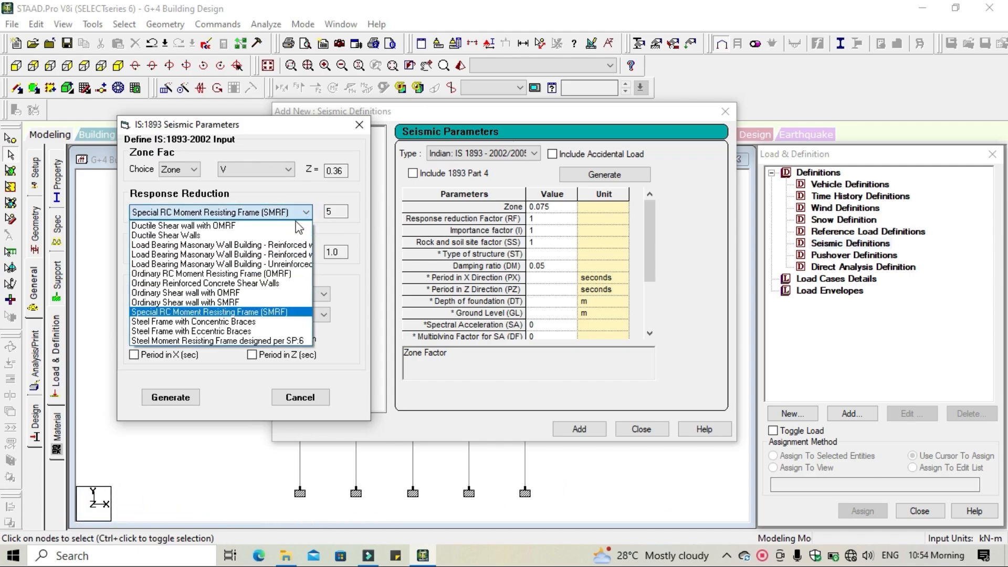
pyautogui.click(247, 225)
pyautogui.click(305, 213)
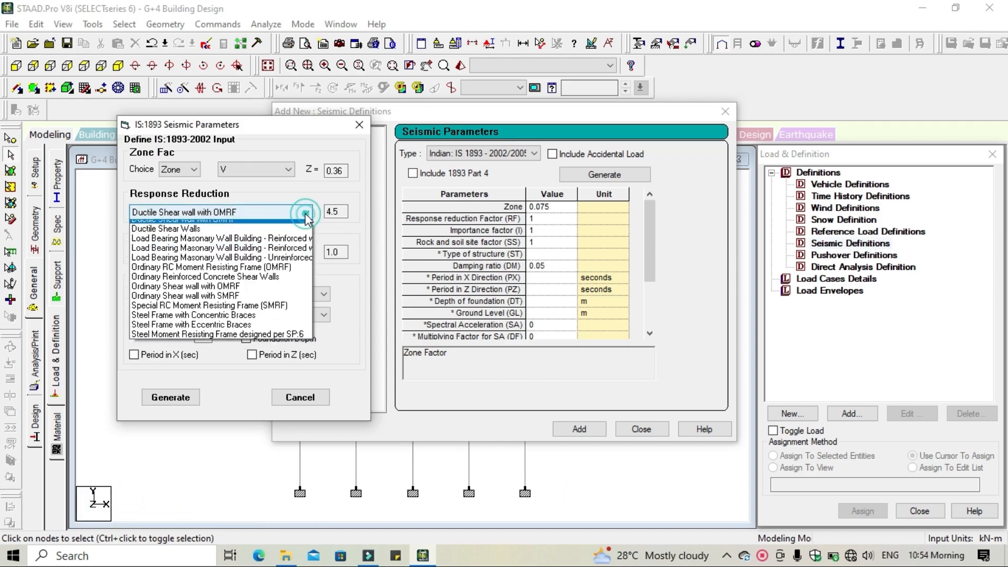
pyautogui.click(267, 236)
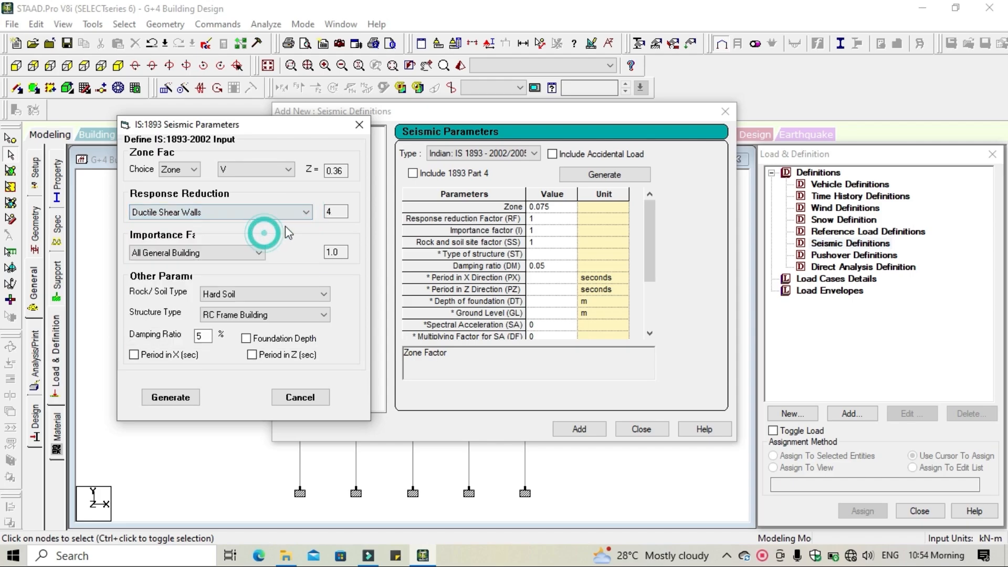
pyautogui.click(304, 211)
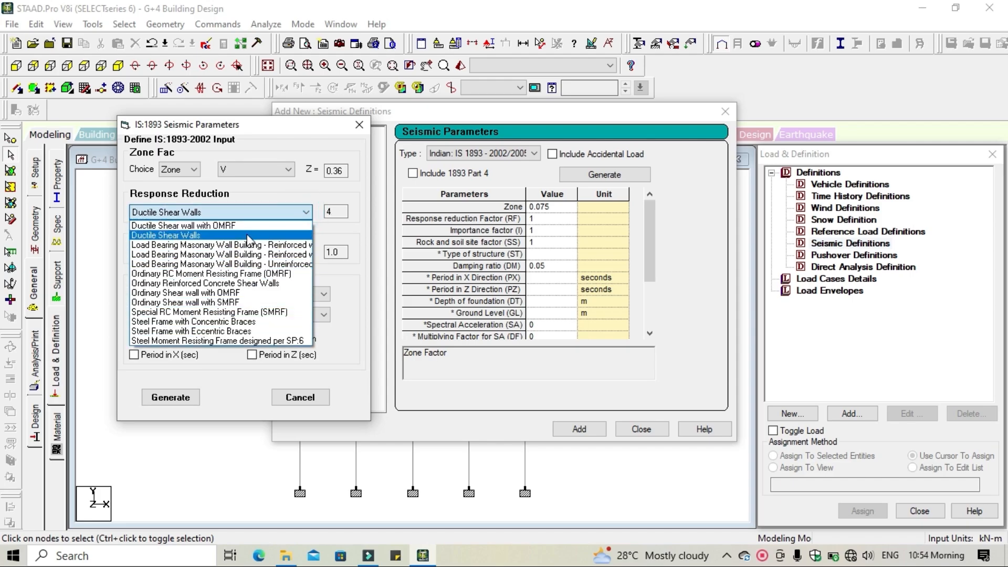
pyautogui.click(284, 187)
# Set the response reduction type to Special RC Moment Resisting Frame (SMRF) and the importance factor to All General Building
pyautogui.click(303, 212)
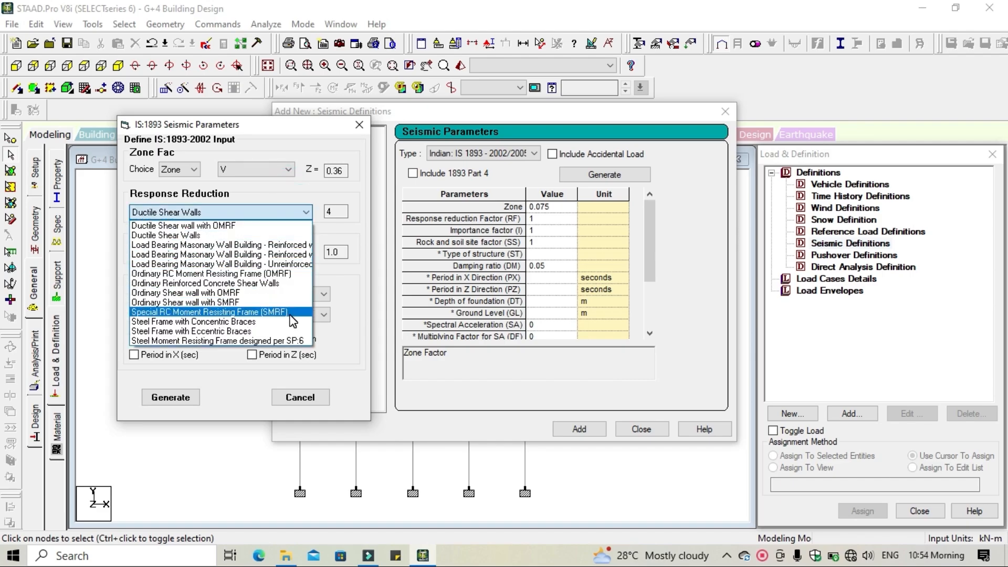
pyautogui.click(290, 314)
pyautogui.click(302, 238)
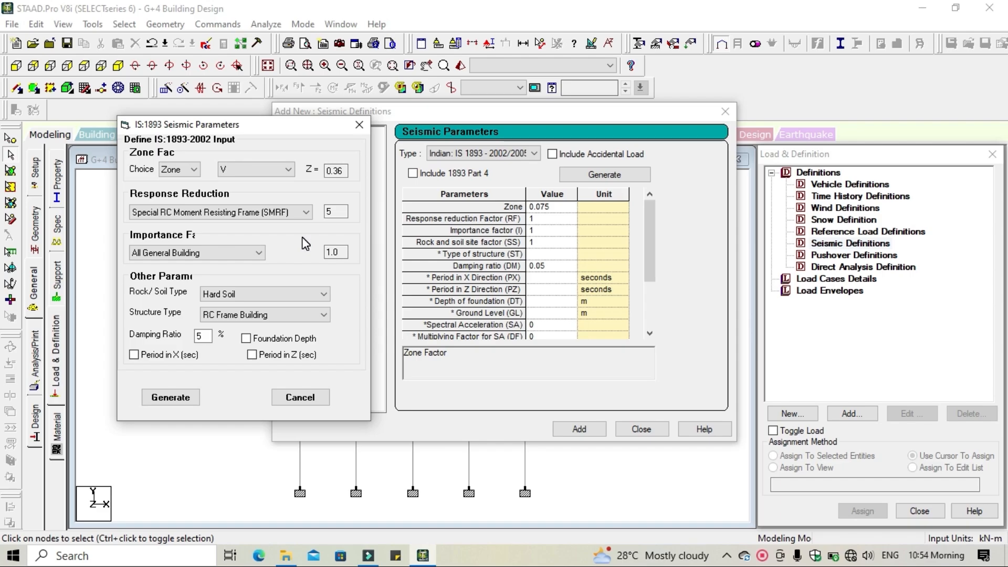
pyautogui.click(255, 257)
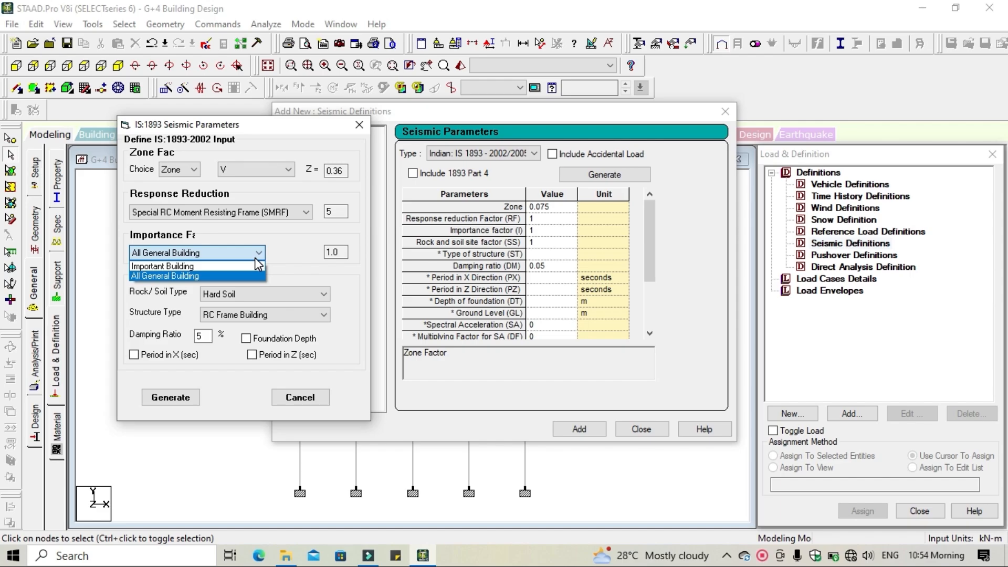
pyautogui.click(237, 276)
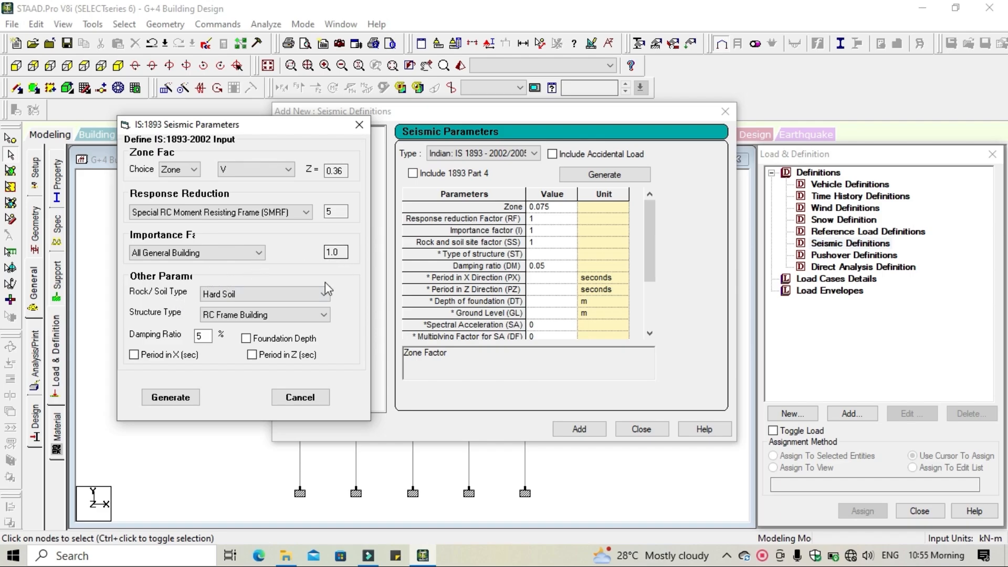
# Set the rock/soil type to Medium Soil and generate the IS 1893 seismic parameters
pyautogui.click(322, 295)
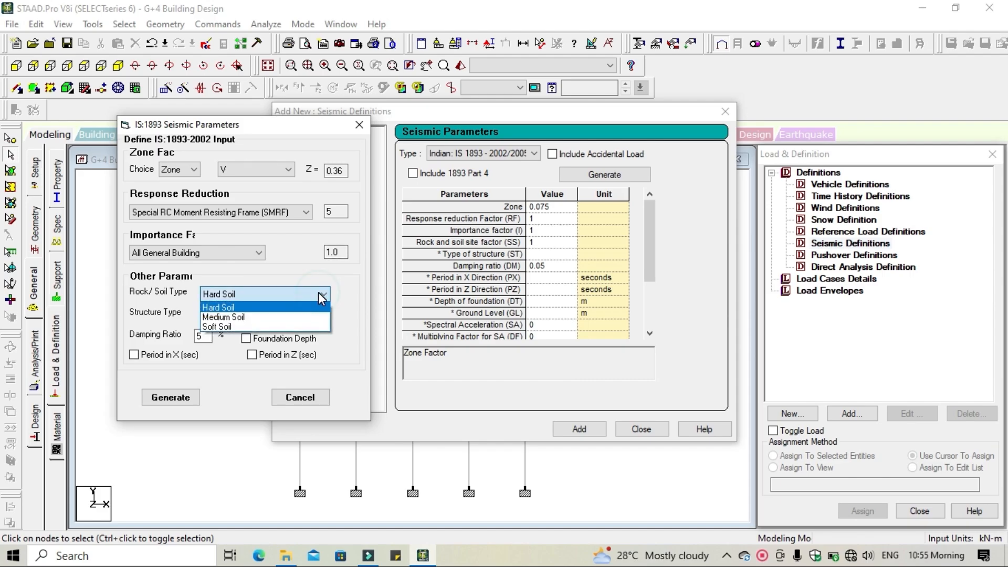
pyautogui.click(271, 319)
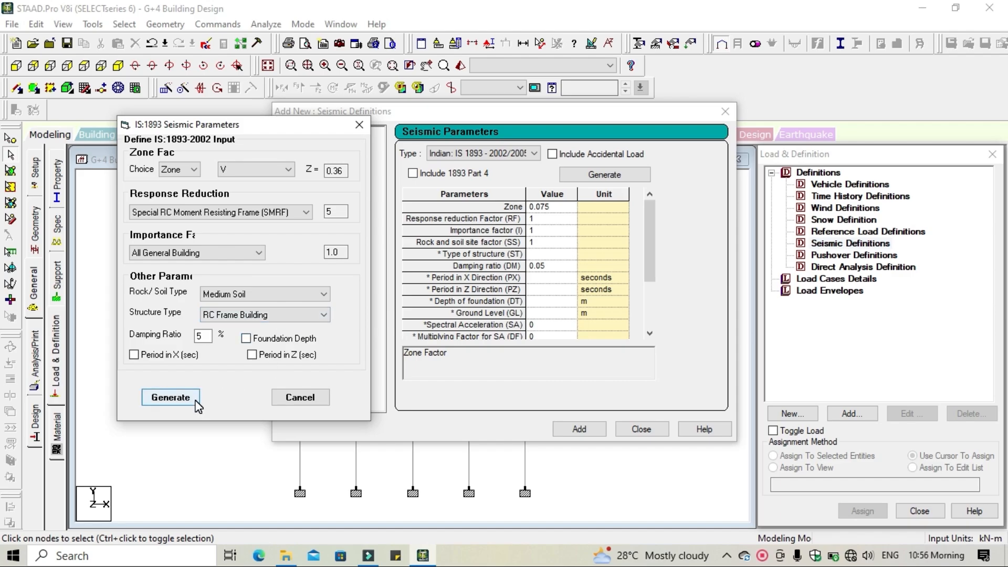
pyautogui.click(170, 397)
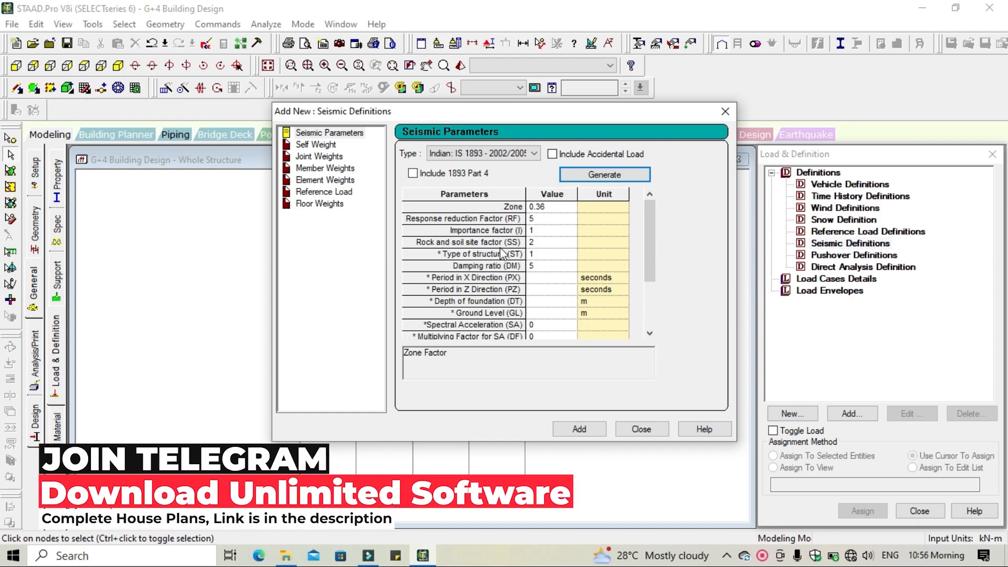
# Set the damping ratio to 0.05 and add the seismic parameters to the load definitions
pyautogui.click(546, 266)
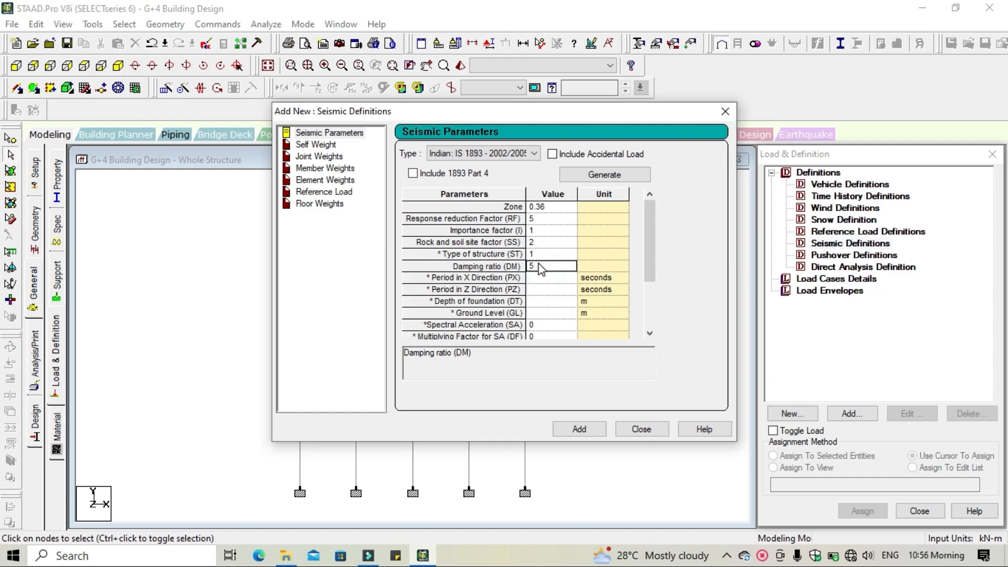
pyautogui.click(535, 267)
pyautogui.press('BackSpace')
pyautogui.write('0.05')
pyautogui.click(547, 301)
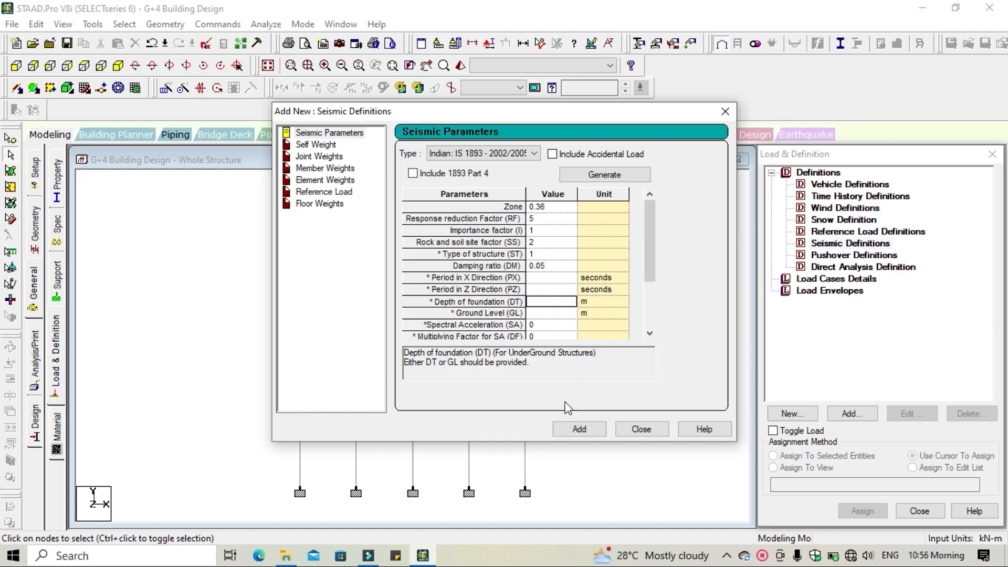
pyautogui.click(560, 429)
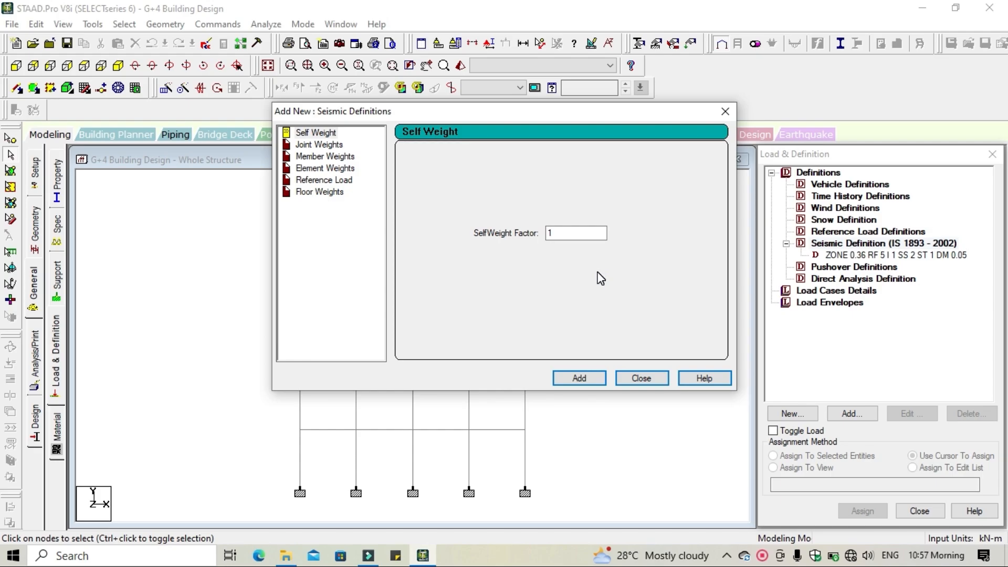
# Add a self weight factor of 1 to the seismic definition and set the member weight loading type to UNI
pyautogui.click(578, 377)
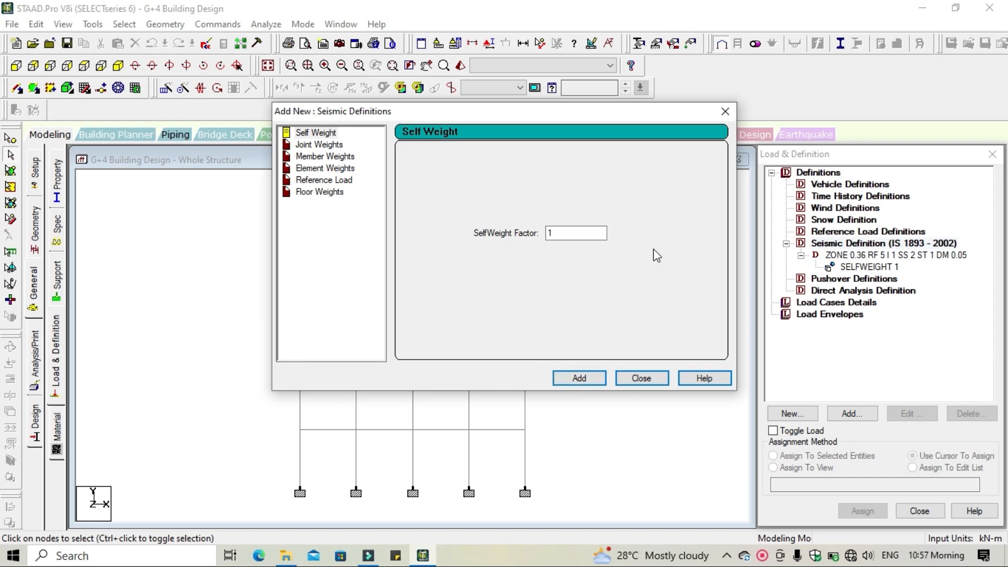
pyautogui.click(612, 308)
pyautogui.click(306, 157)
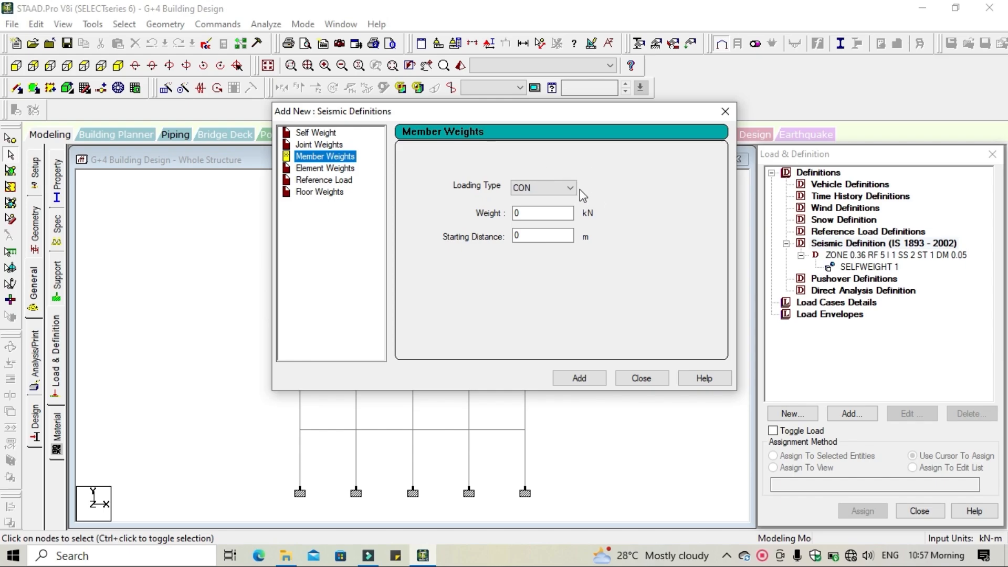
pyautogui.click(554, 188)
pyautogui.click(553, 209)
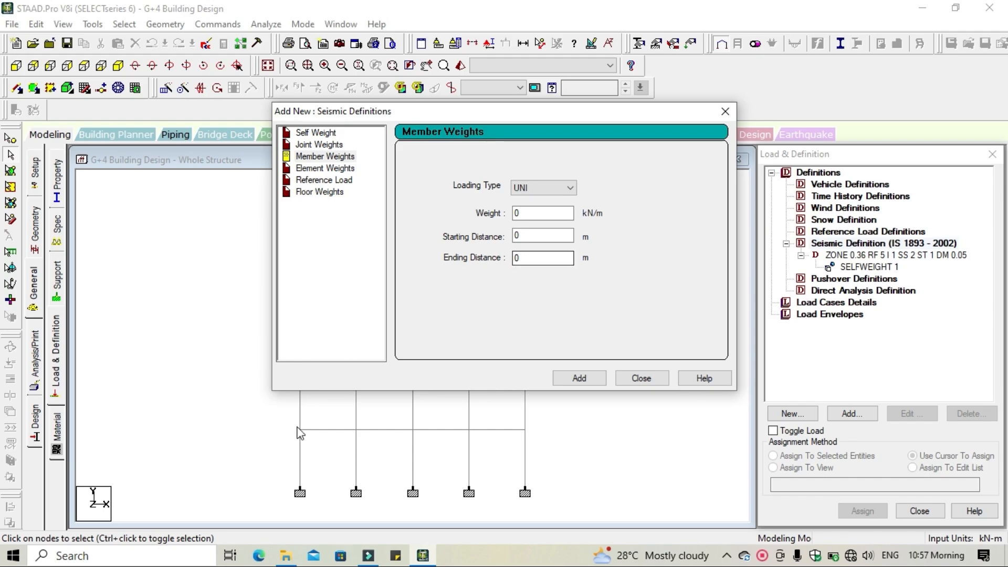
# Open the Windows Calculator app
pyautogui.click(152, 557)
pyautogui.write('cal')
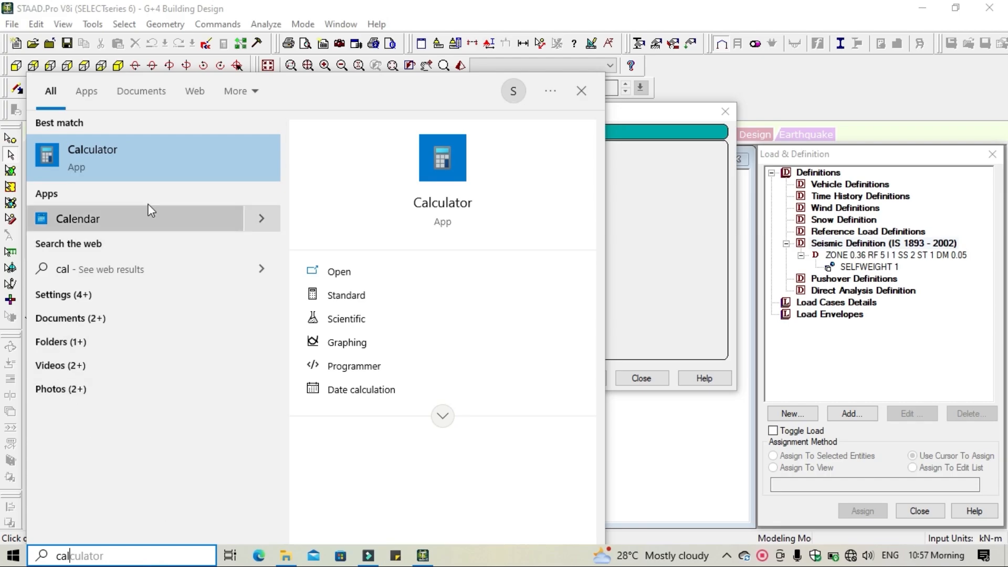
pyautogui.click(151, 155)
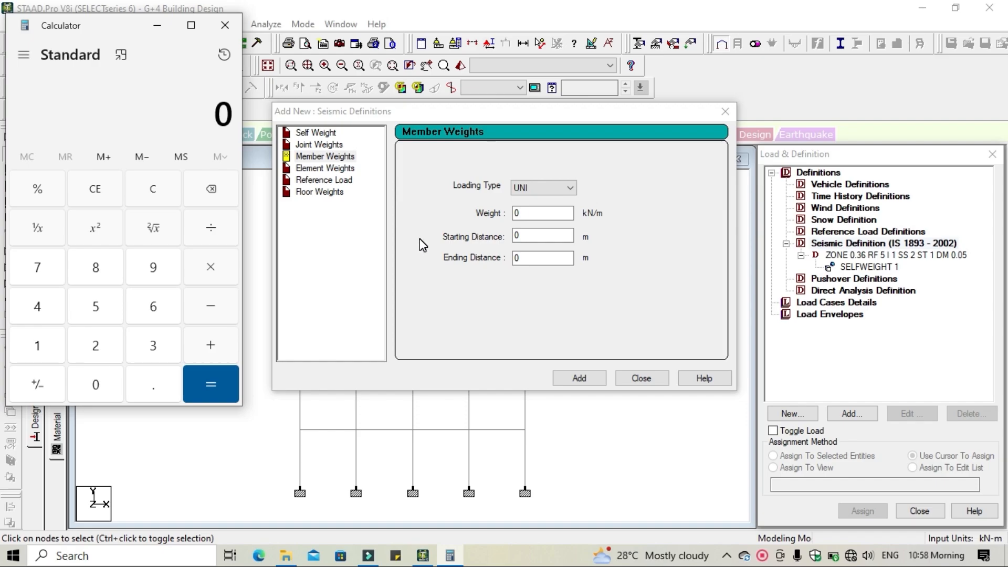
# Calculate the member weight per metre as 0.30 × 0.38 × 25 in Calculator
pyautogui.click(102, 383)
pyautogui.click(143, 379)
pyautogui.click(150, 349)
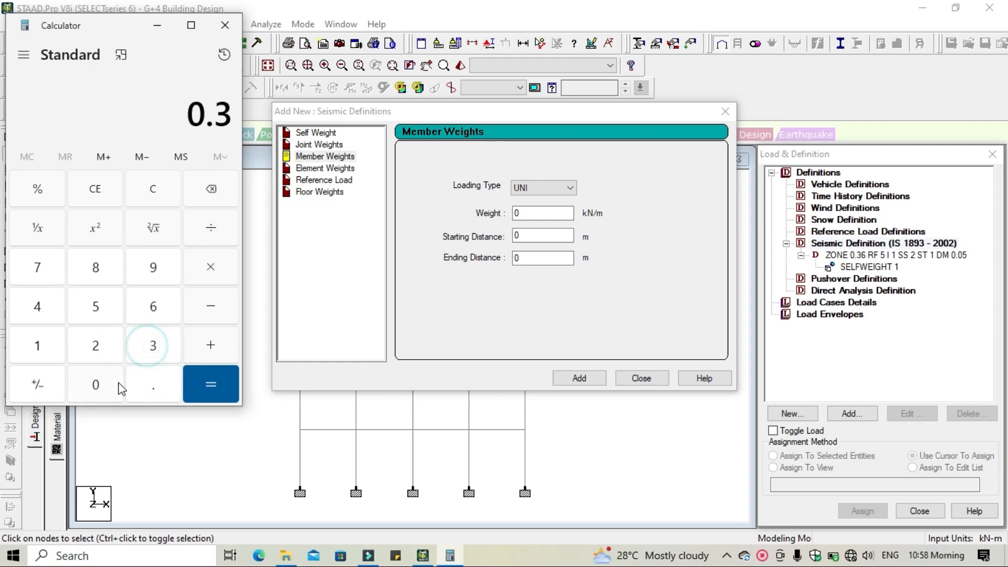
pyautogui.click(101, 385)
pyautogui.click(208, 267)
pyautogui.click(96, 383)
pyautogui.click(147, 381)
pyautogui.click(147, 347)
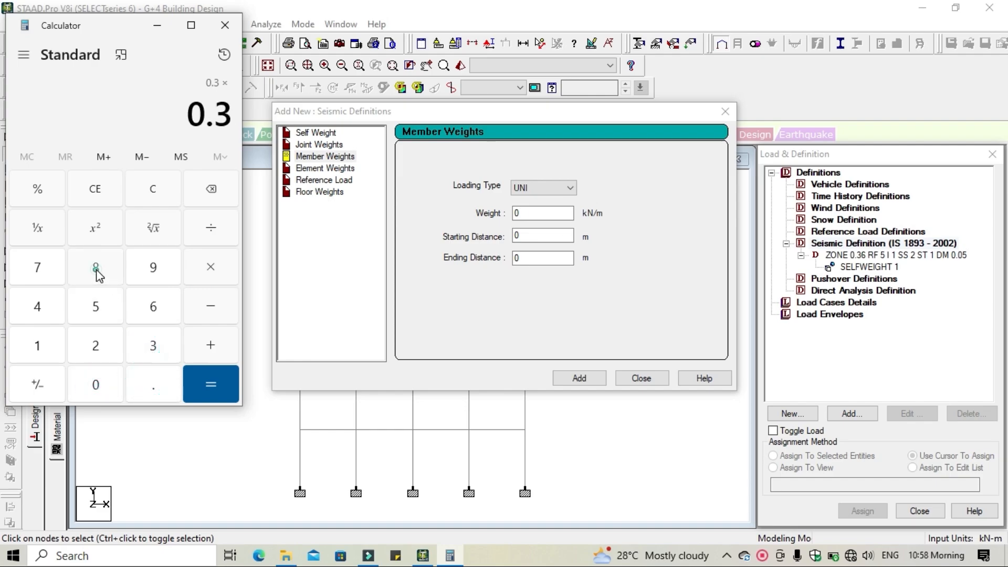
pyautogui.click(96, 268)
pyautogui.click(204, 265)
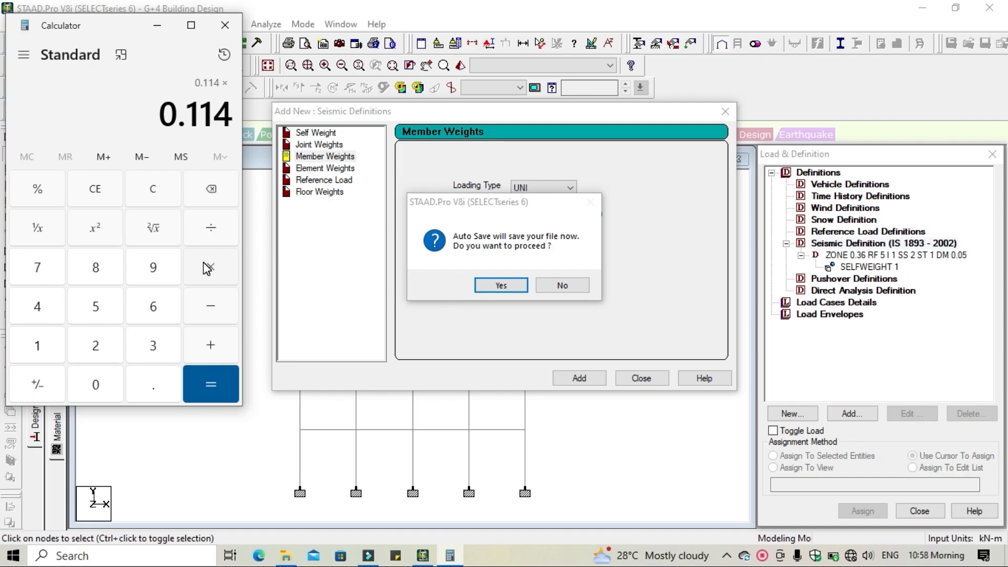
pyautogui.click(95, 348)
pyautogui.click(95, 307)
pyautogui.click(221, 387)
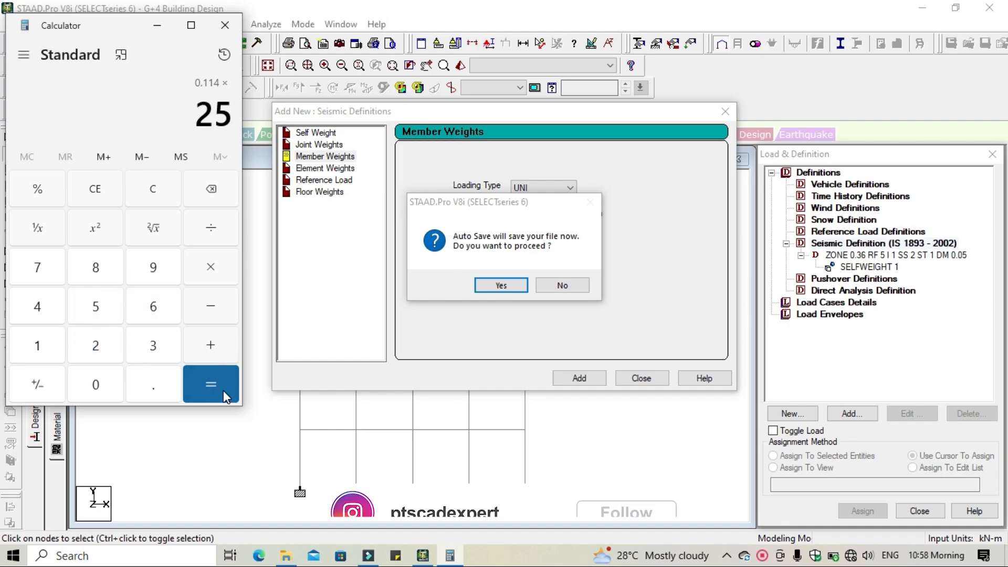
# Save the model when autosave asks, and add a UNI member weight of -2.85 kN/m to the seismic definition
pyautogui.click(490, 286)
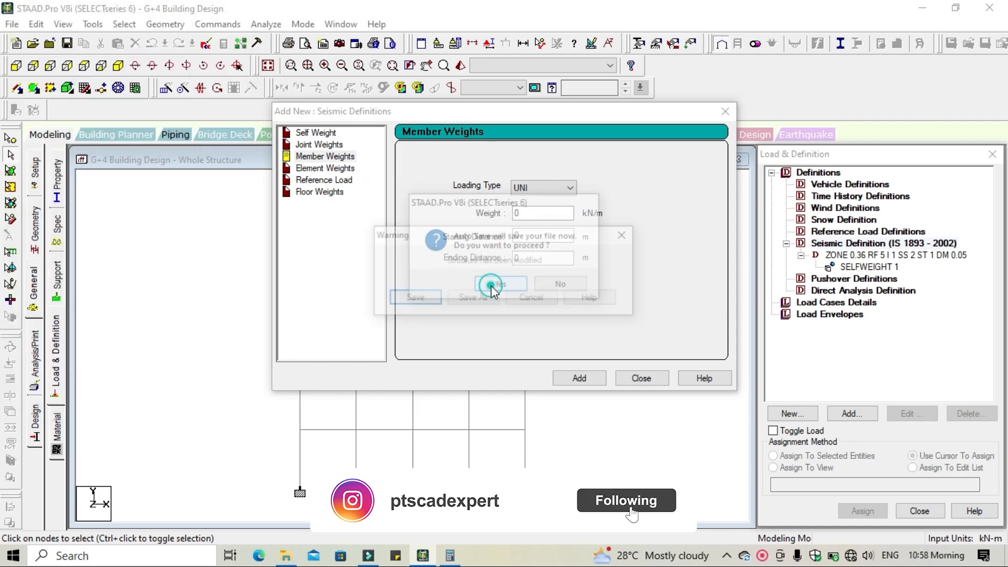
pyautogui.click(413, 298)
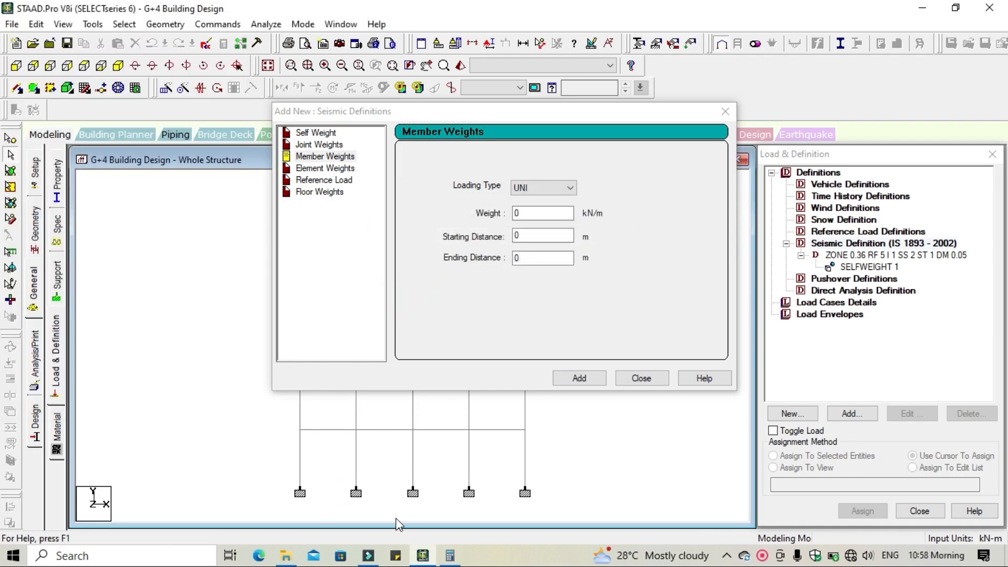
pyautogui.click(450, 555)
pyautogui.doubleClick(517, 214)
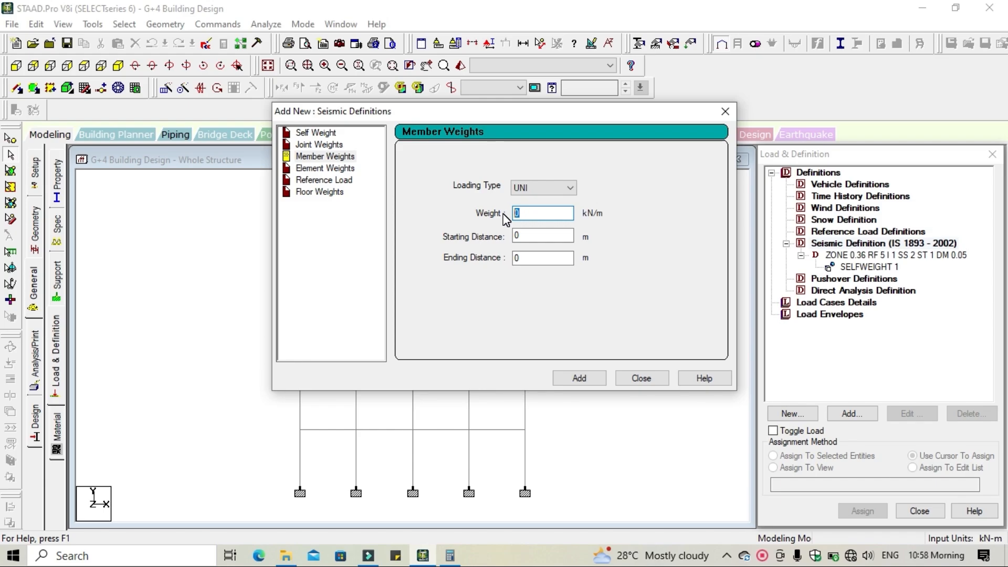
pyautogui.click(450, 555)
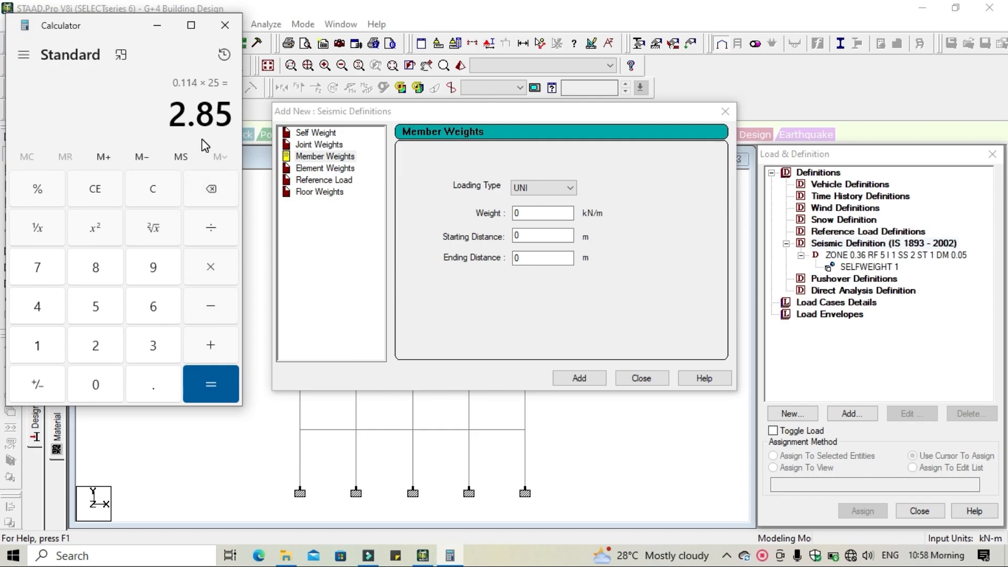
pyautogui.click(530, 212)
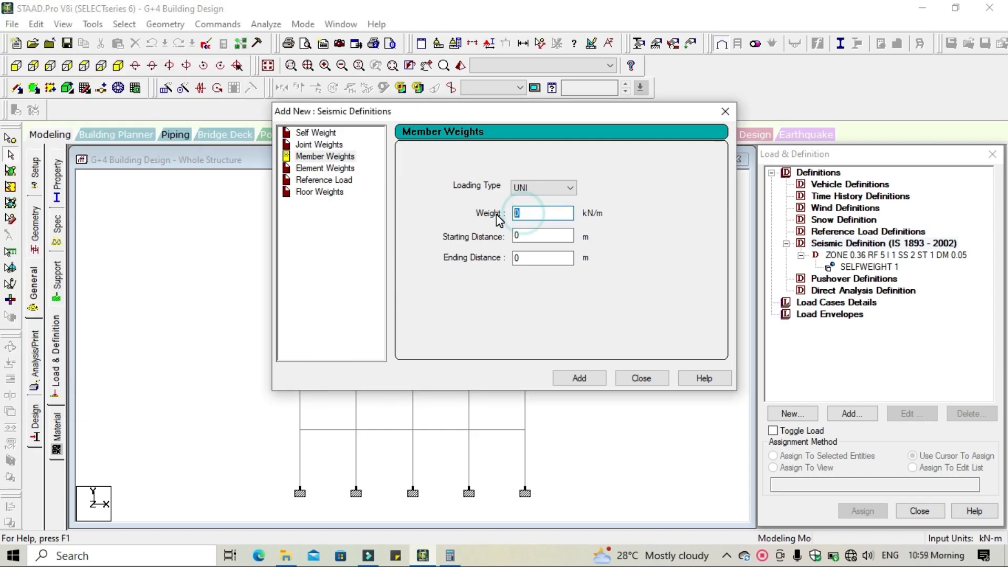
pyautogui.write('-2.85')
pyautogui.click(595, 378)
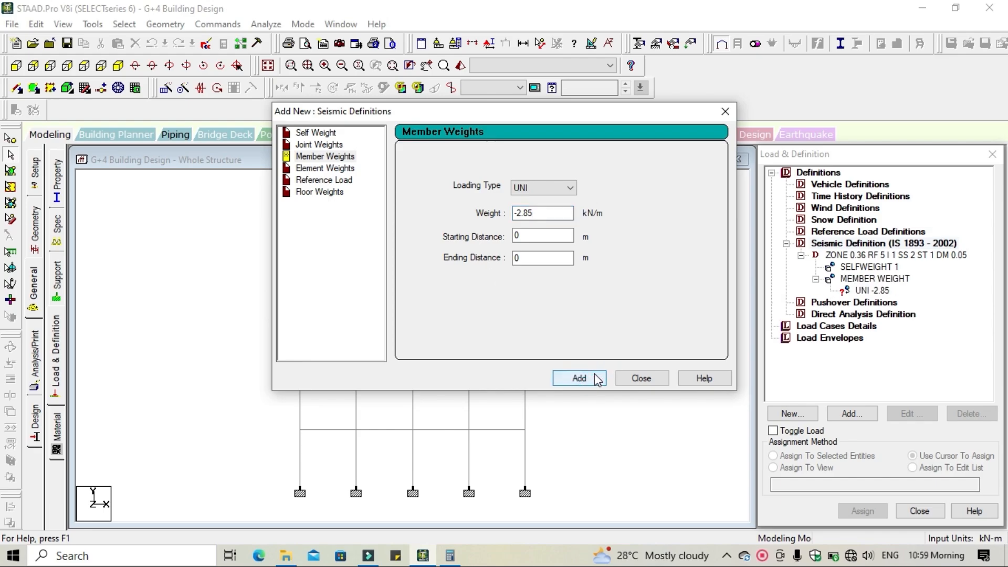
pyautogui.click(595, 374)
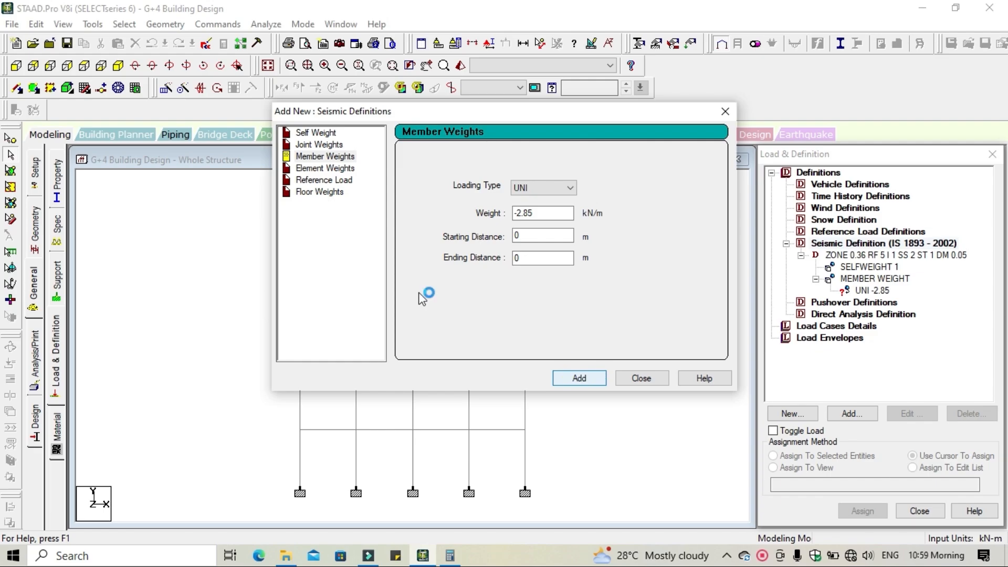
# Open the floor weight settings and calculate the floor pressure as 0.150 × 25 in Calculator
pyautogui.click(324, 193)
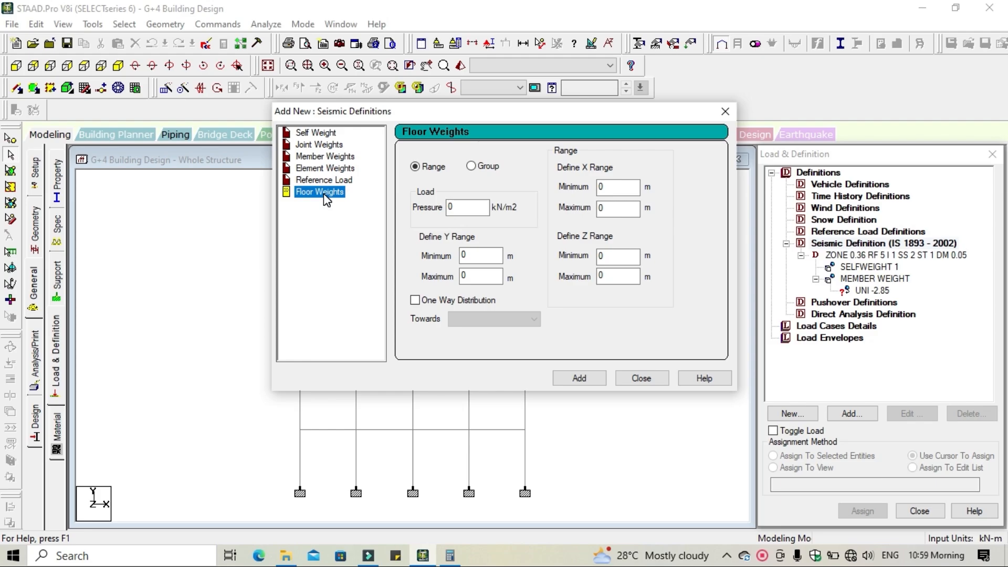
pyautogui.click(451, 557)
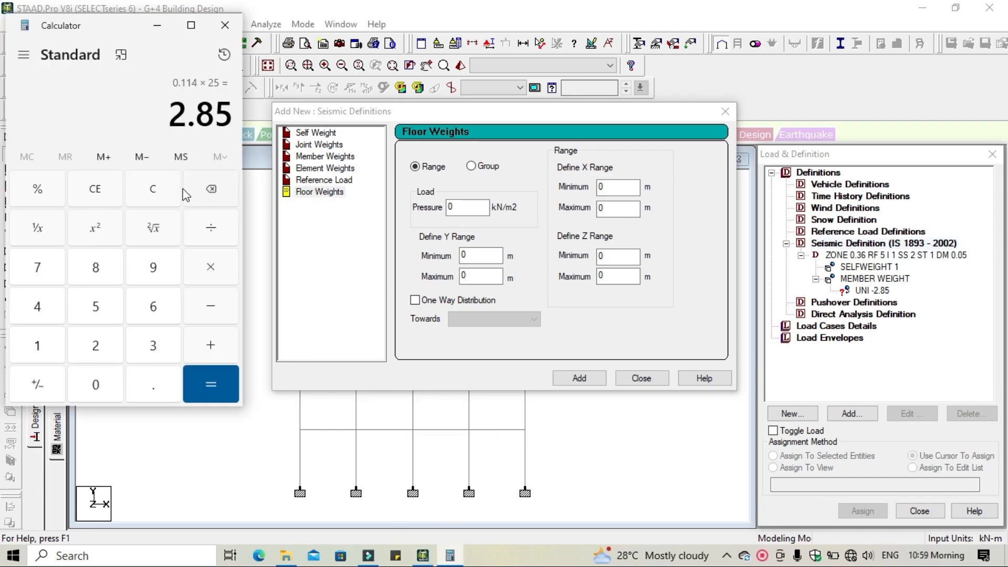
pyautogui.click(154, 190)
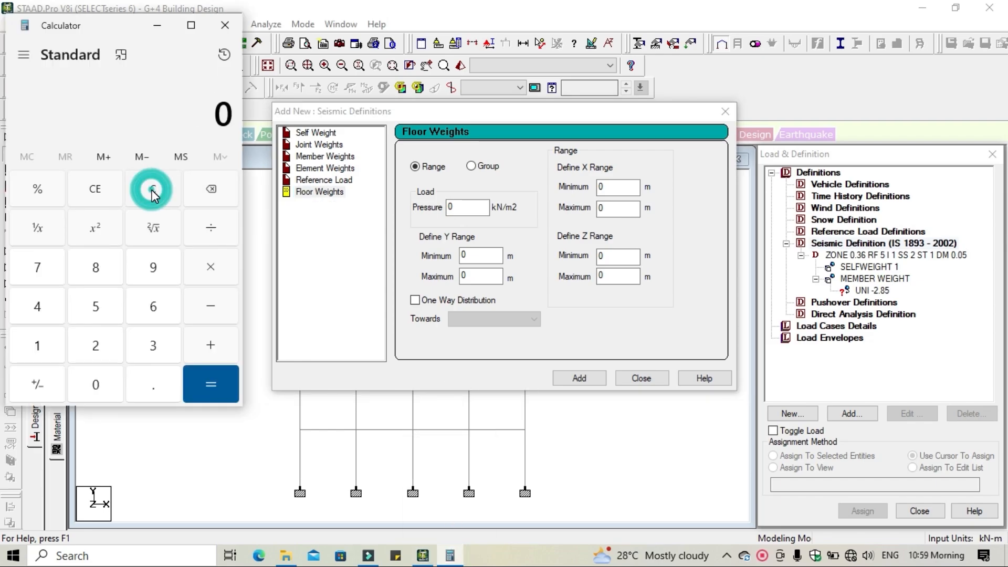
pyautogui.click(96, 383)
pyautogui.click(150, 387)
pyautogui.click(45, 343)
pyautogui.click(93, 305)
pyautogui.click(90, 382)
pyautogui.click(212, 267)
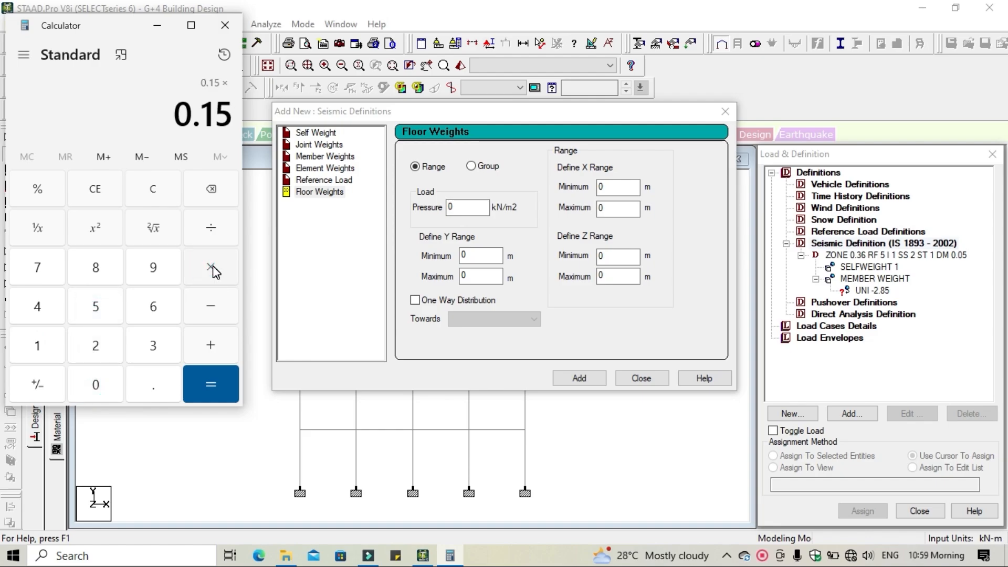
pyautogui.click(109, 349)
pyautogui.click(98, 307)
pyautogui.click(205, 379)
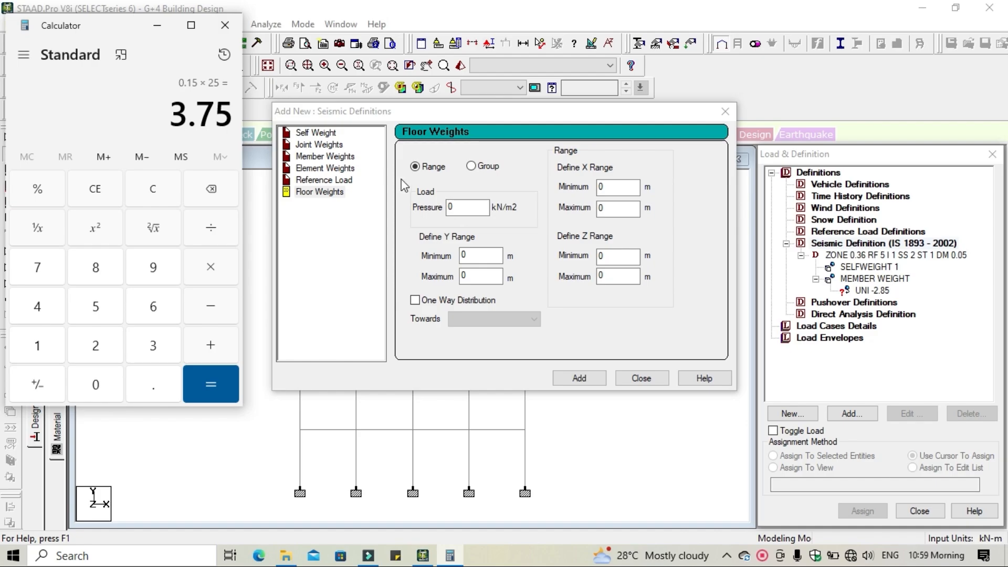
# Add a floor weight with a pressure of -3.75 kN/m2 over the Y range 3 to 15 m to the seismic definition
pyautogui.click(475, 209)
pyautogui.moveTo(474, 210); pyautogui.dragTo(440, 207)
pyautogui.write('-')
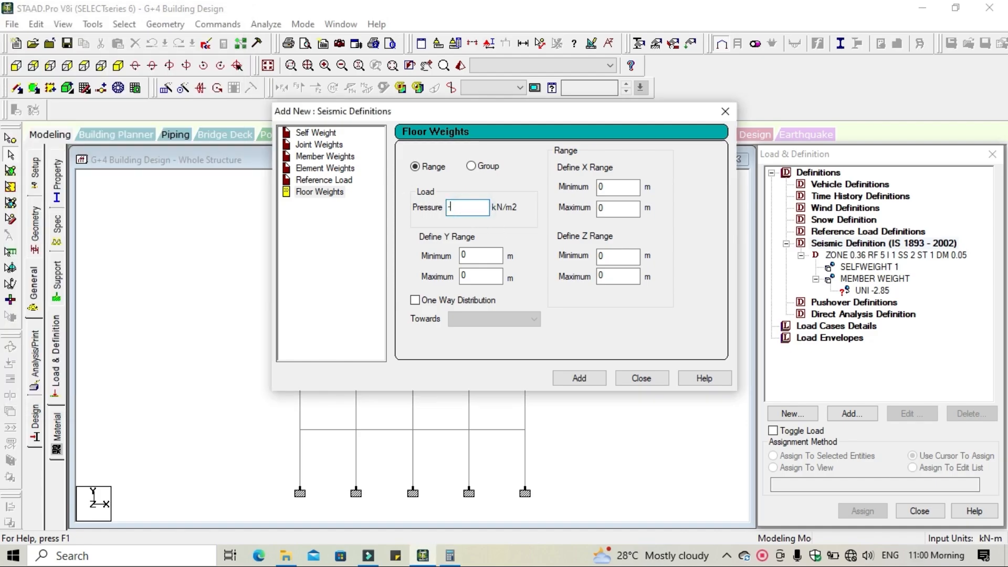
pyautogui.write('3.75')
pyautogui.doubleClick(480, 254)
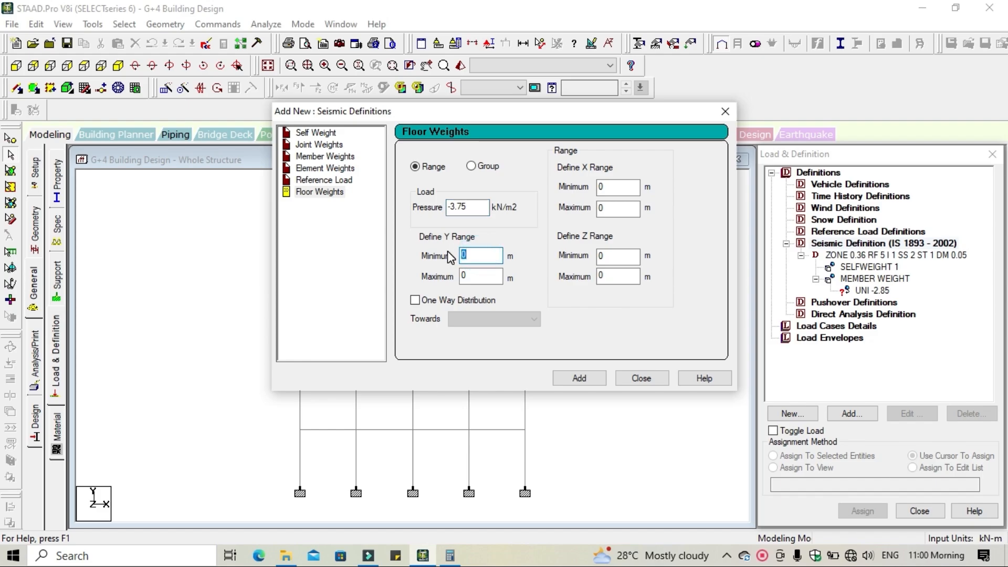
pyautogui.write('3')
pyautogui.click(467, 277)
pyautogui.moveTo(467, 277); pyautogui.dragTo(451, 277)
pyautogui.write('15')
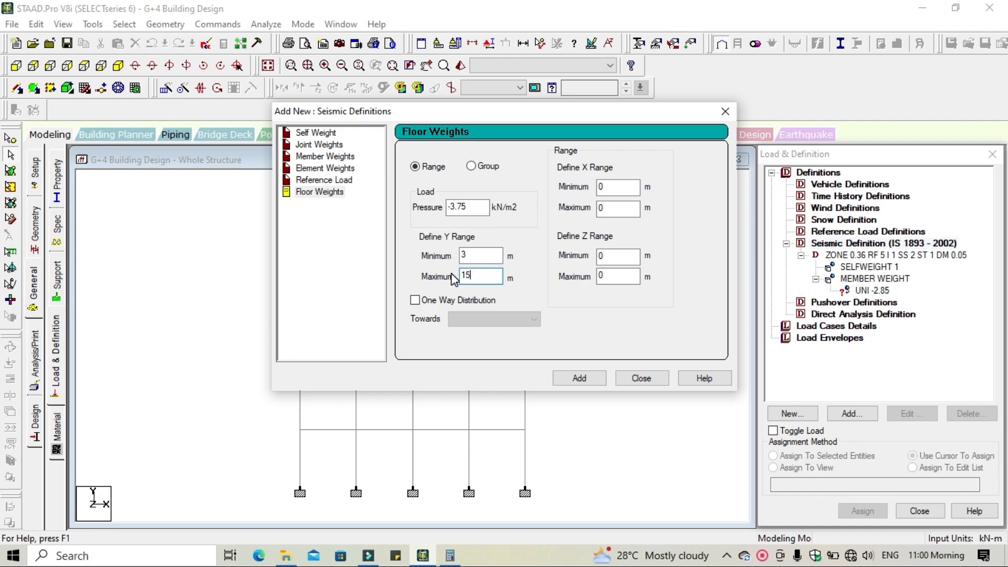
pyautogui.click(579, 378)
pyautogui.click(641, 379)
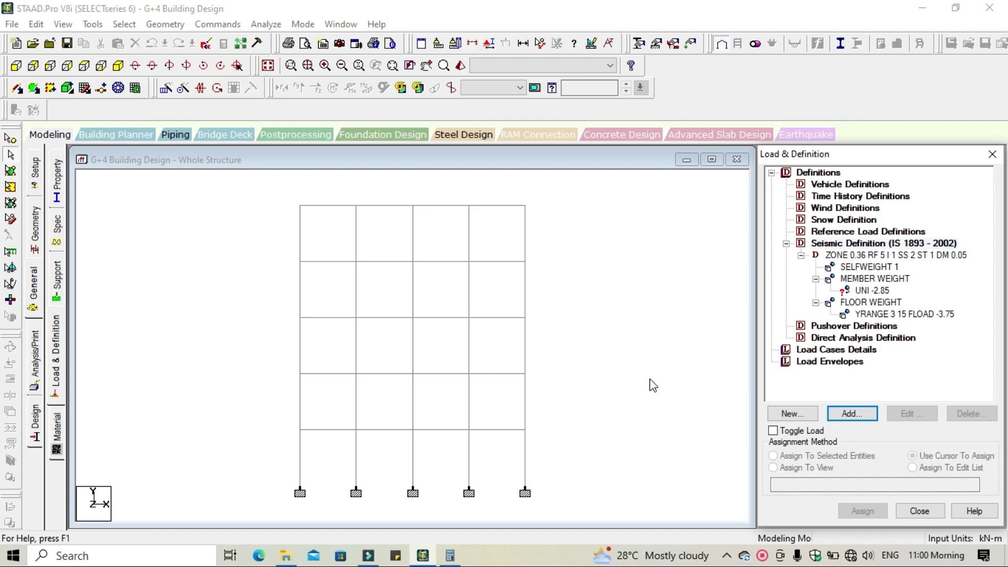
# Show the structure in isometric view and select all beams parallel to X and Z for the UNI -2.85 member weight
pyautogui.click(882, 292)
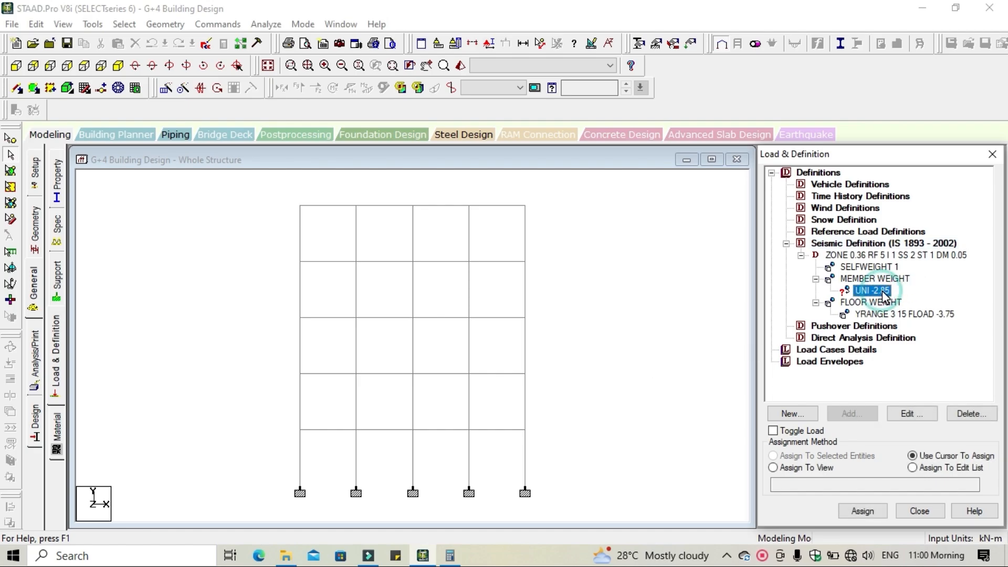
pyautogui.click(124, 24)
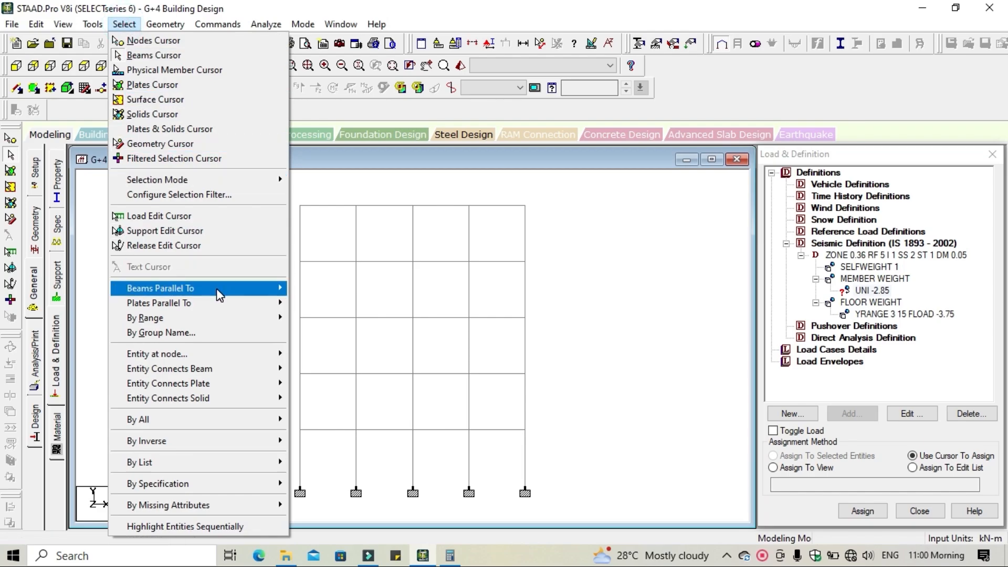
pyautogui.click(300, 288)
pyautogui.click(118, 66)
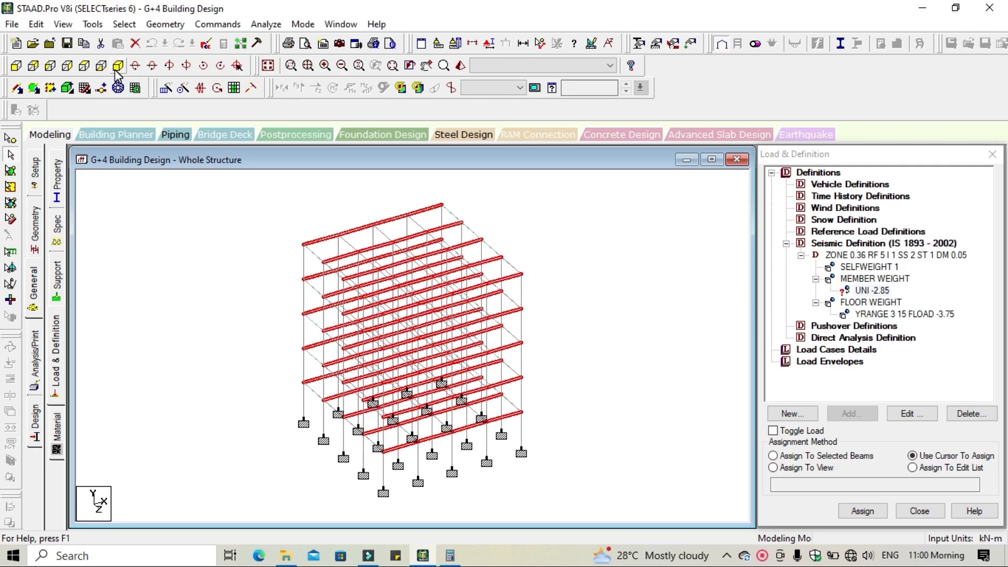
pyautogui.click(131, 25)
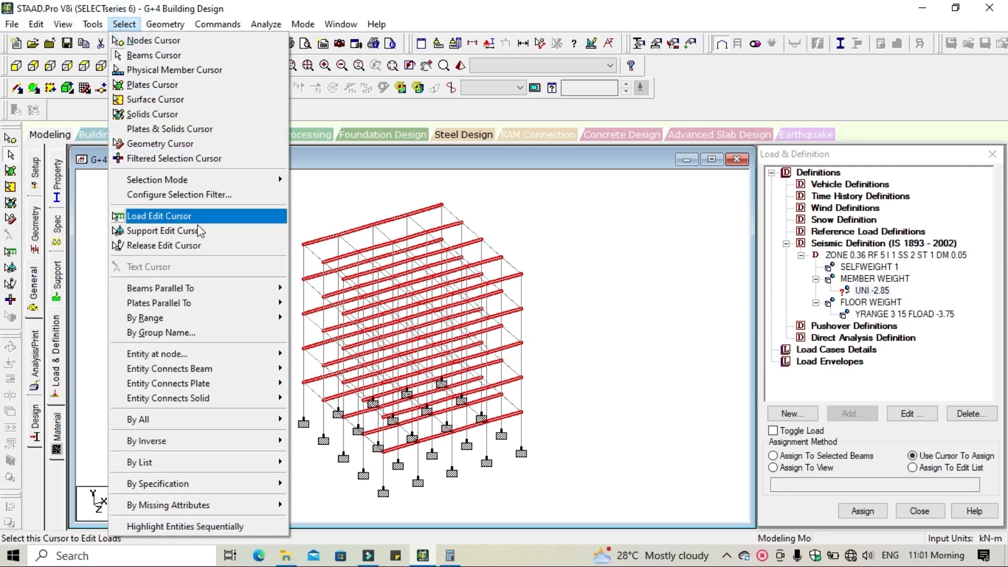
pyautogui.moveTo(211, 288)
pyautogui.click(307, 311)
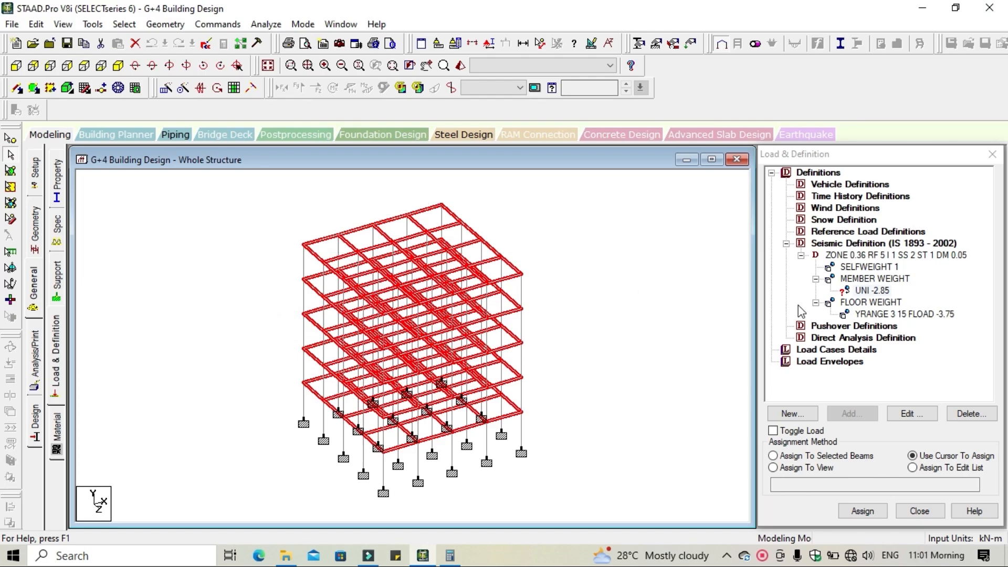
# Assign the UNI -2.85 member weight to the selected beams and clear the selection
pyautogui.click(880, 292)
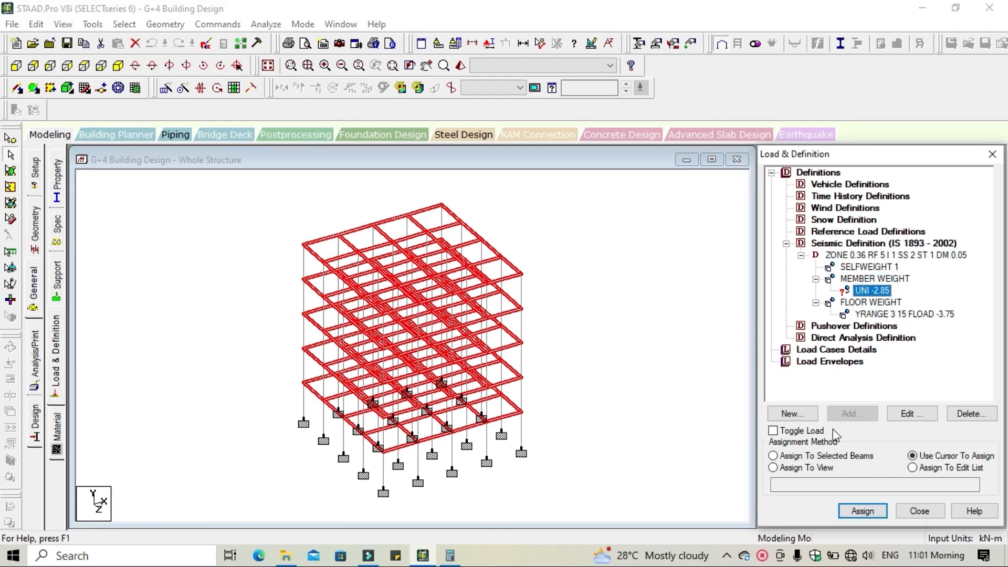
pyautogui.click(842, 457)
pyautogui.click(852, 515)
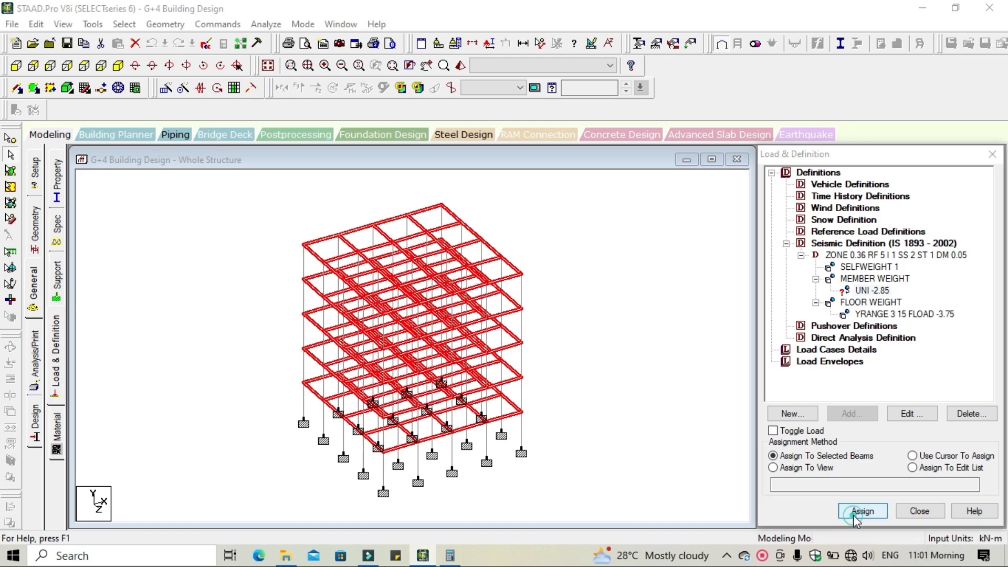
pyautogui.click(905, 377)
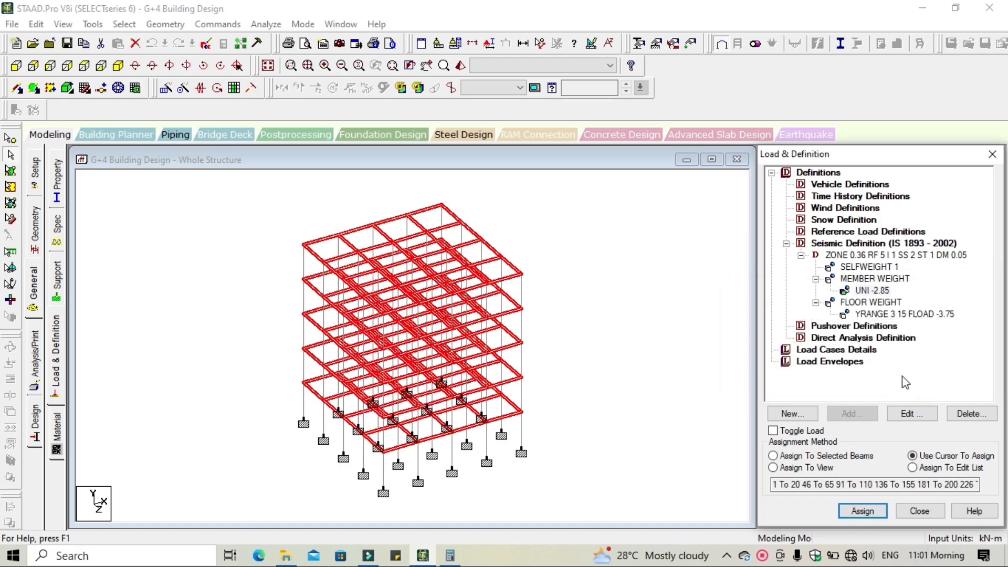
pyautogui.click(636, 308)
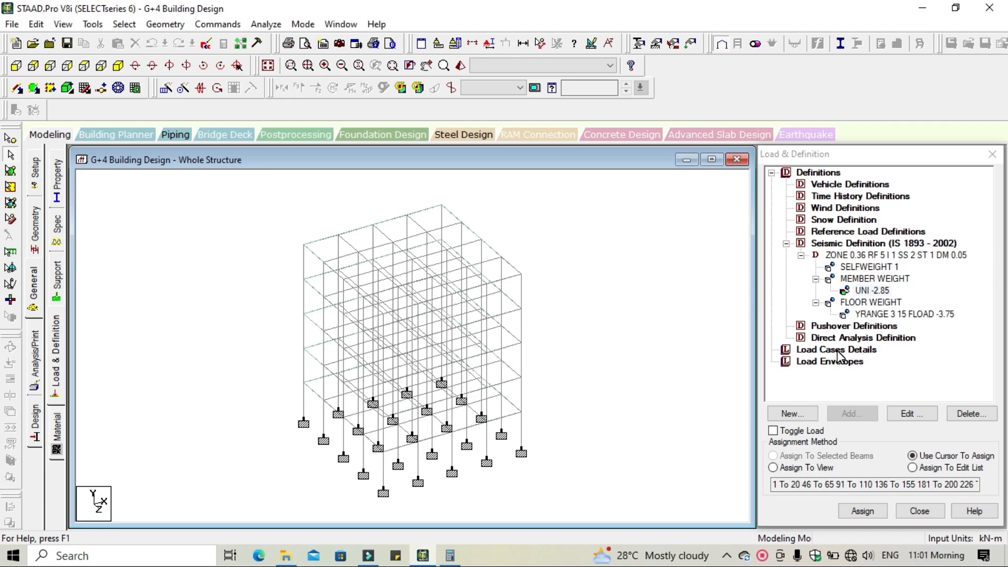
pyautogui.click(853, 210)
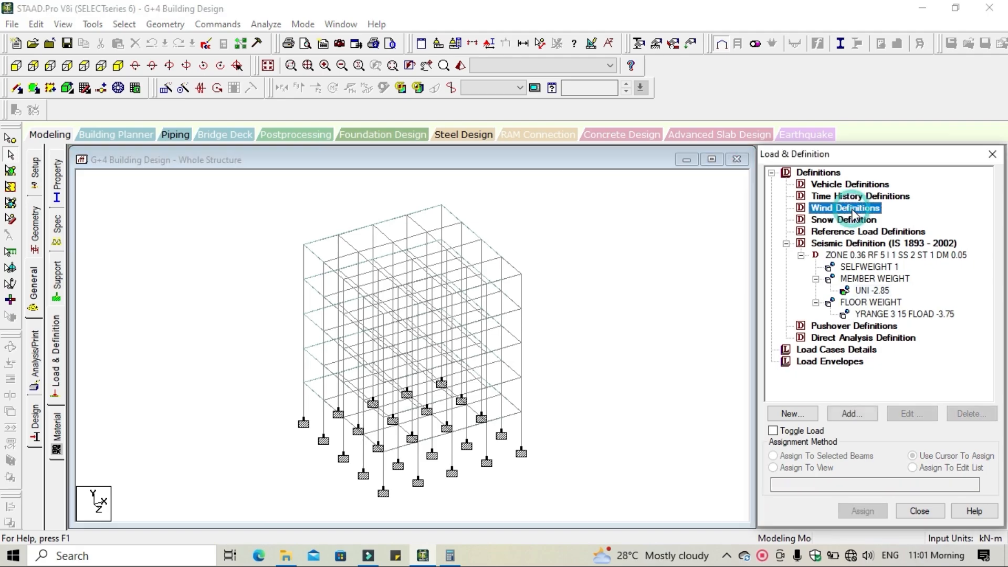
pyautogui.click(850, 413)
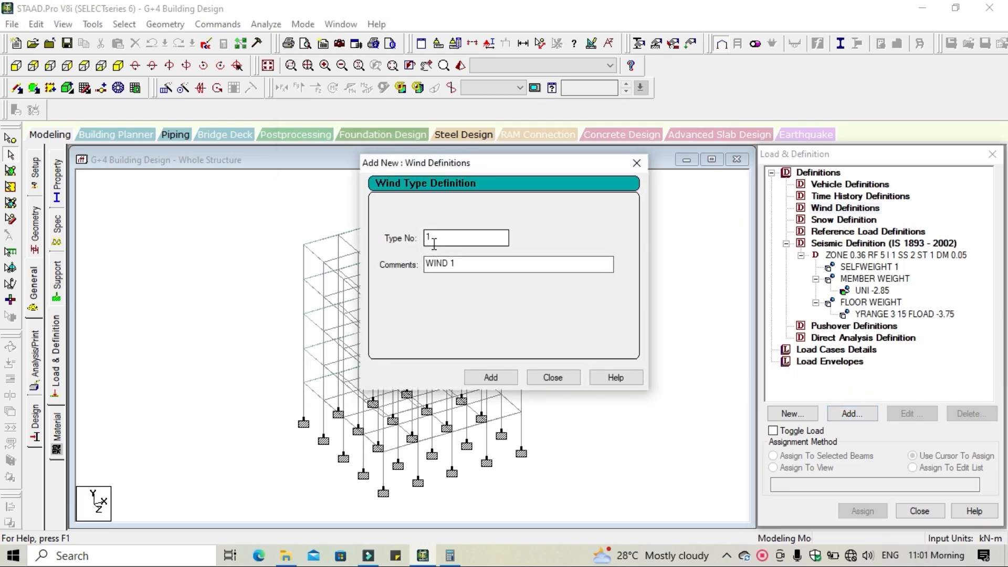
pyautogui.click(490, 377)
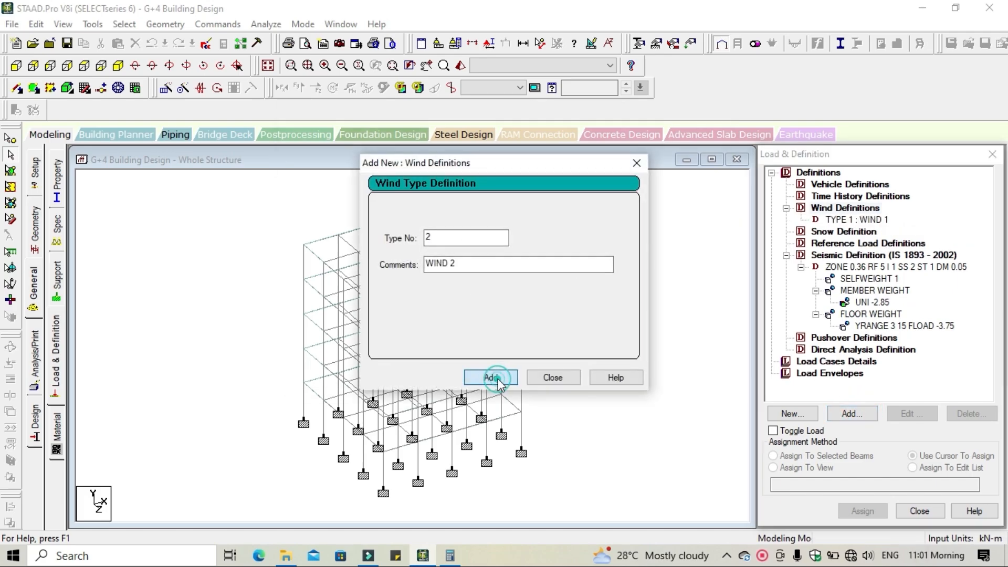
pyautogui.click(552, 378)
pyautogui.click(838, 267)
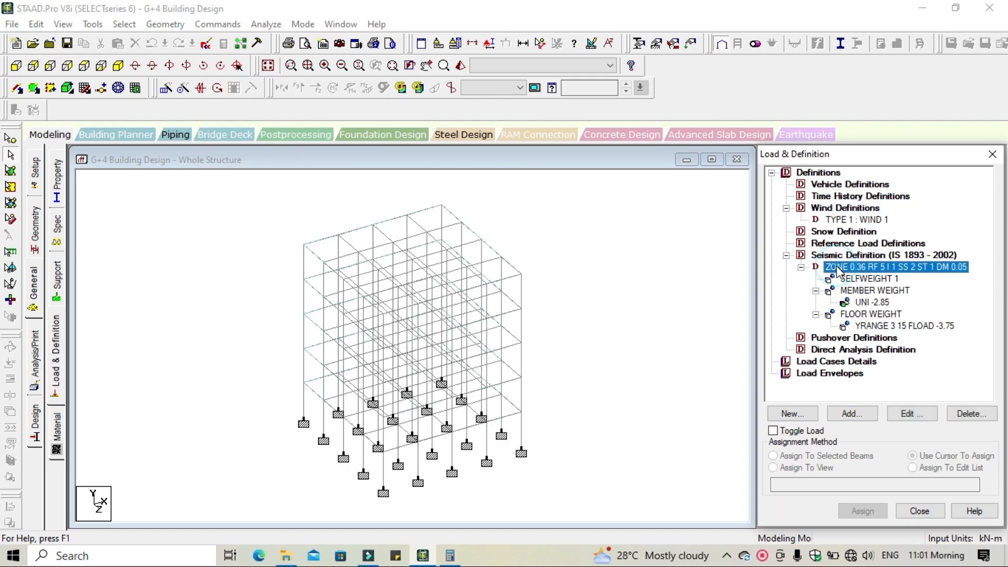
pyautogui.click(843, 220)
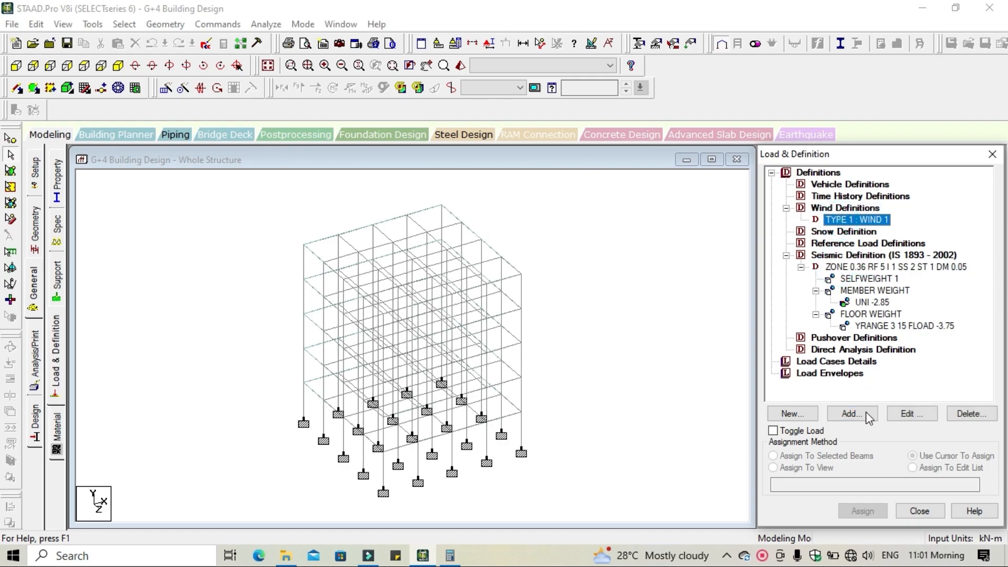
pyautogui.click(852, 414)
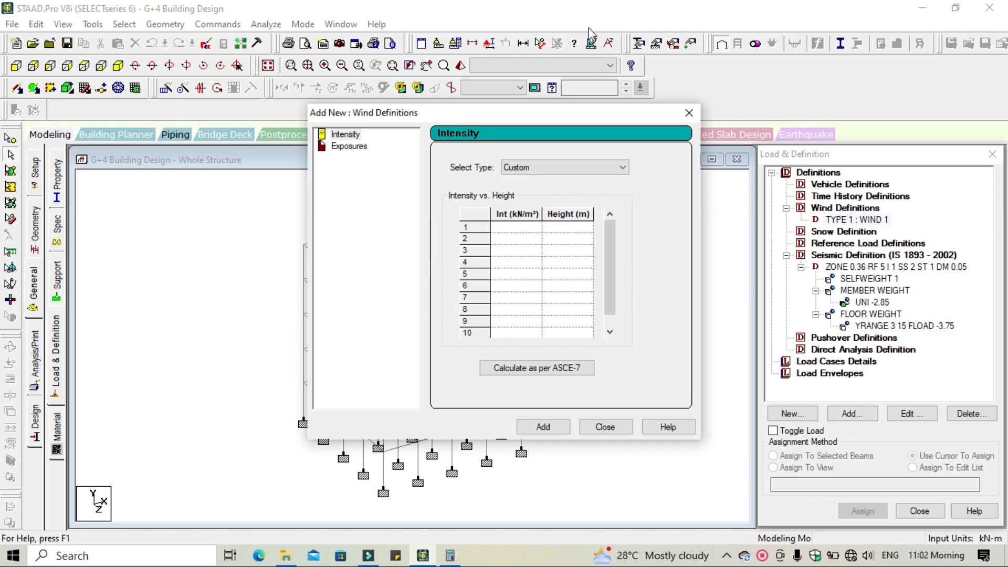
pyautogui.click(606, 428)
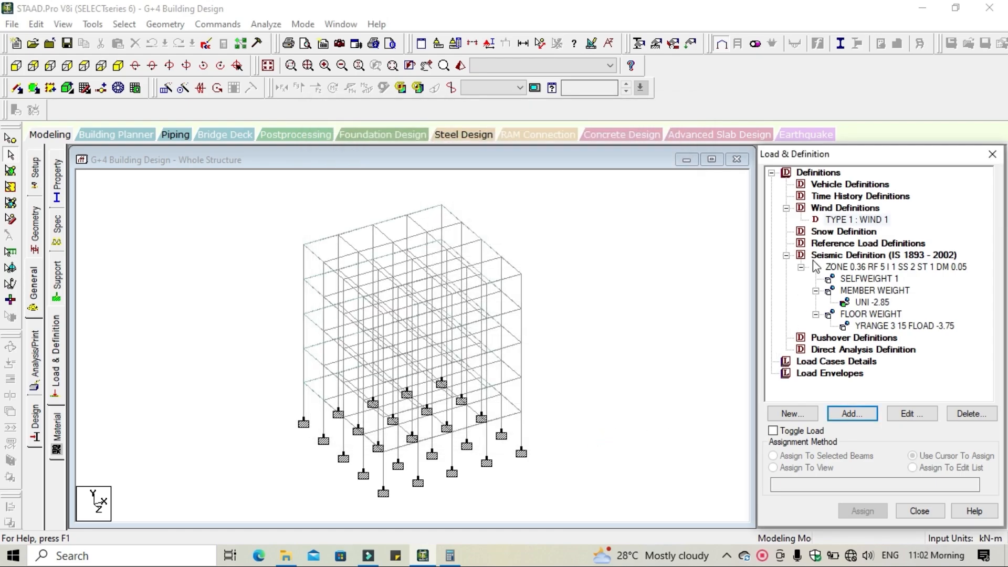
pyautogui.click(852, 219)
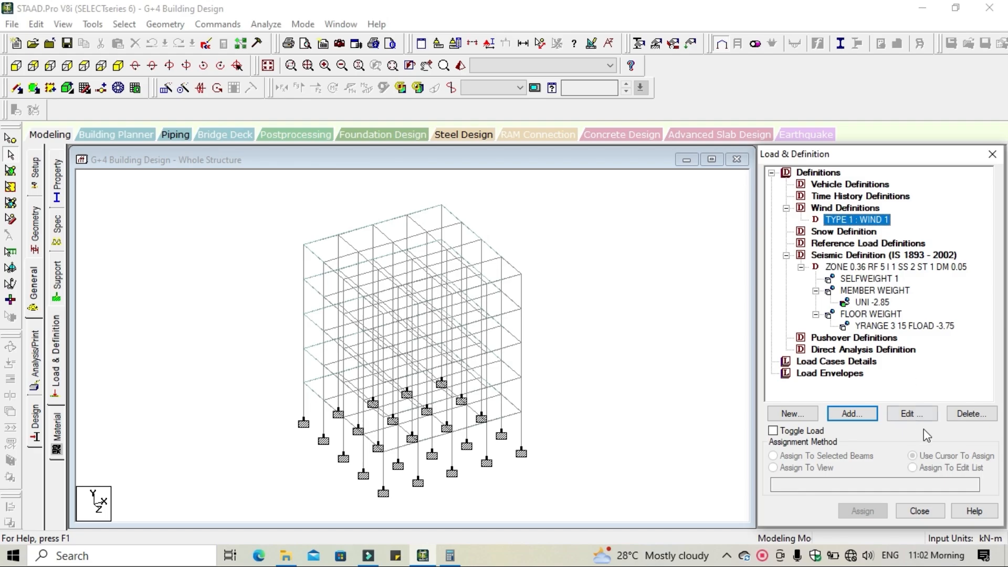
pyautogui.click(969, 414)
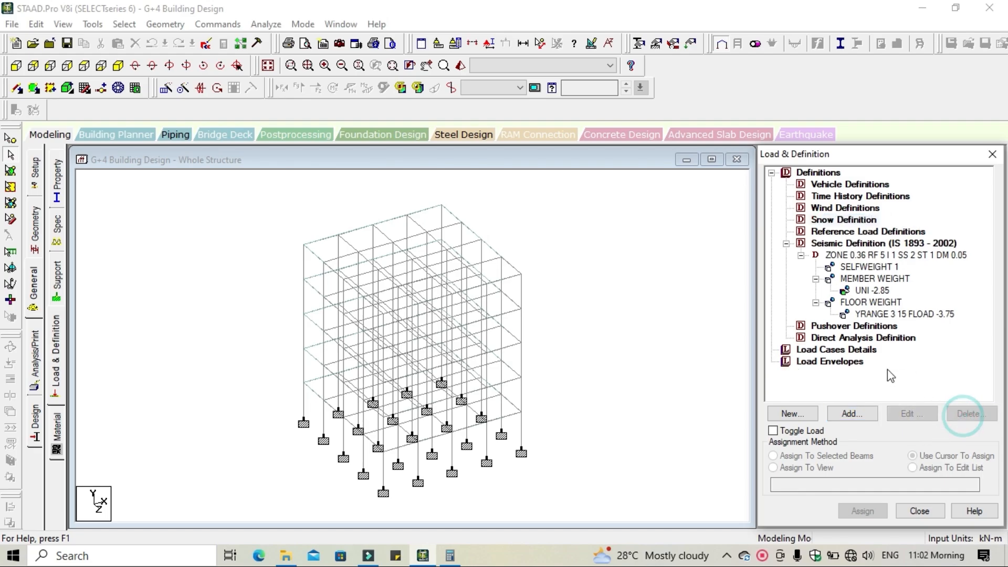
# Add primary load case 1 with the Seismic loading type and the title EQ X
pyautogui.click(835, 350)
pyautogui.click(852, 413)
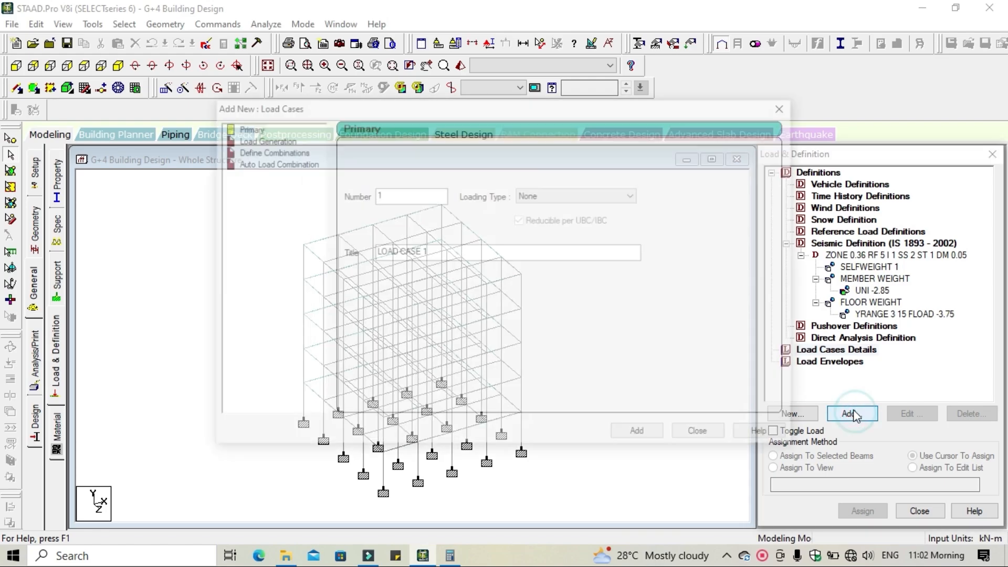
pyautogui.click(620, 197)
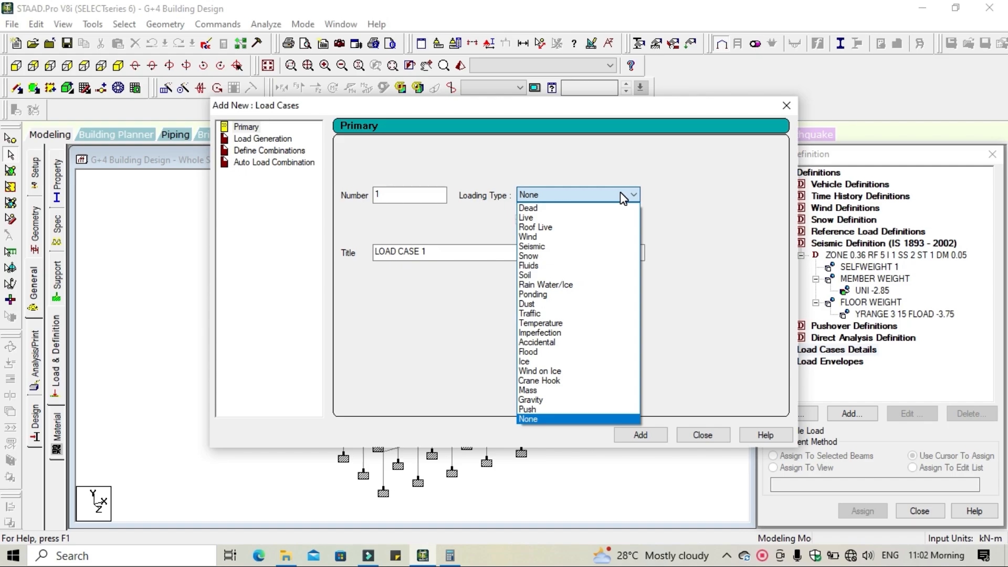
pyautogui.click(549, 248)
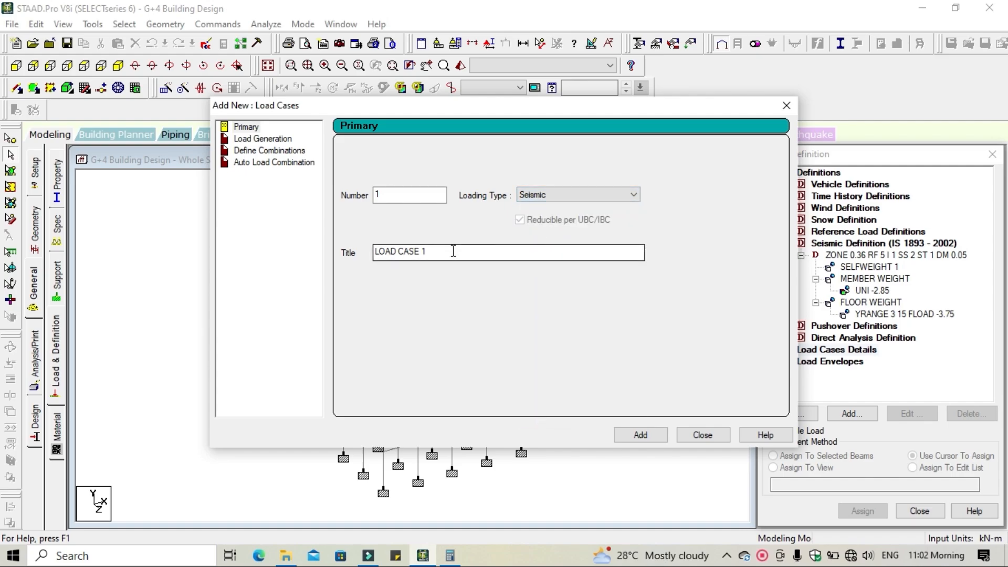
pyautogui.moveTo(452, 251); pyautogui.dragTo(360, 258)
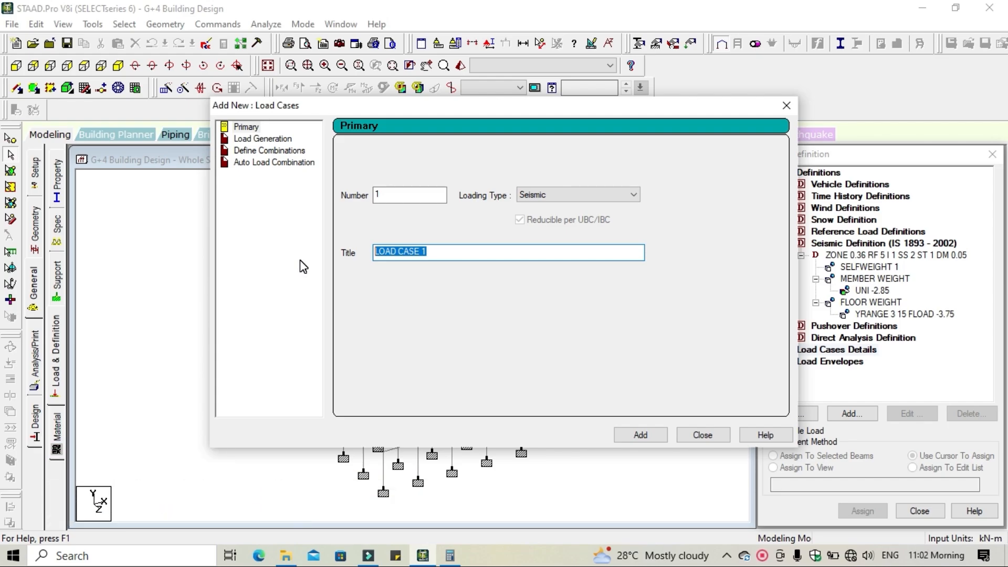
pyautogui.write('EQ X')
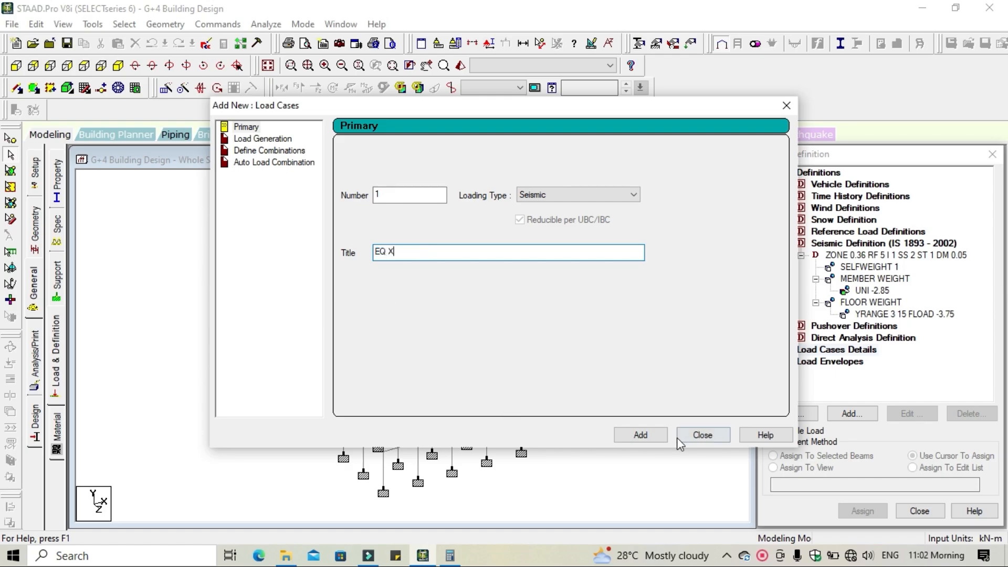
pyautogui.click(660, 436)
# Add seismic load case 2 titled EQ Z and close the load case dialog
pyautogui.moveTo(443, 251); pyautogui.dragTo(328, 262)
pyautogui.write('EQ Z')
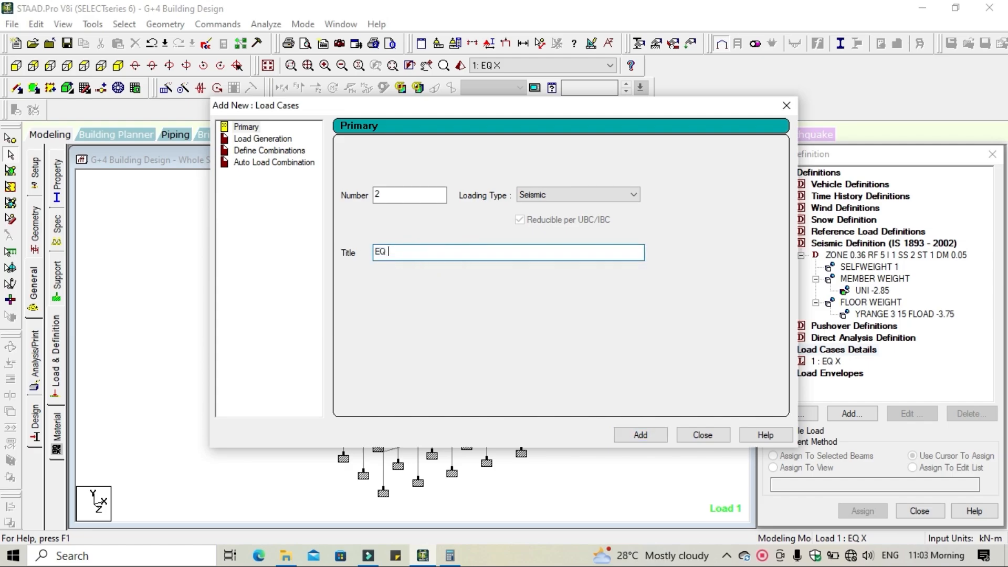
pyautogui.click(640, 437)
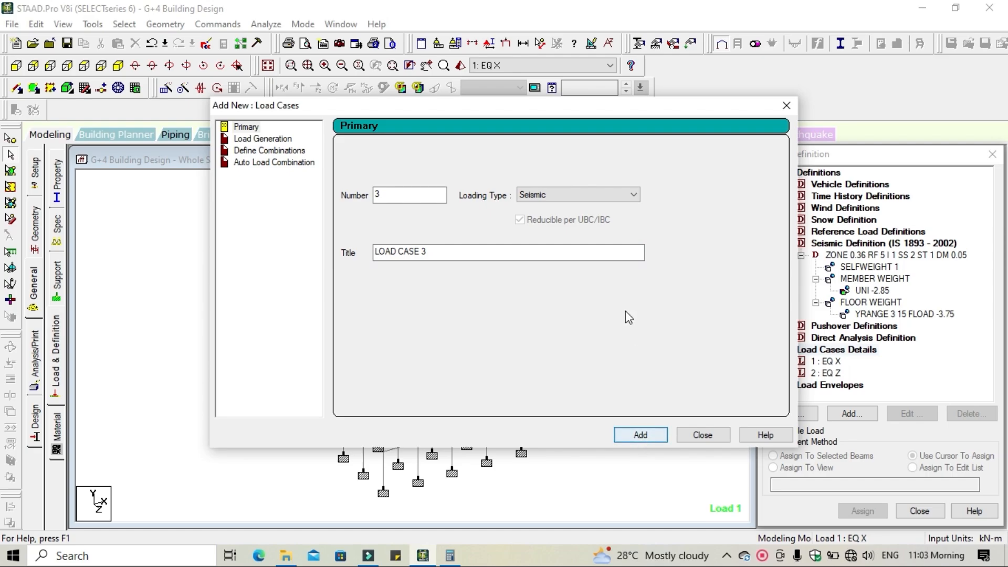
pyautogui.click(698, 438)
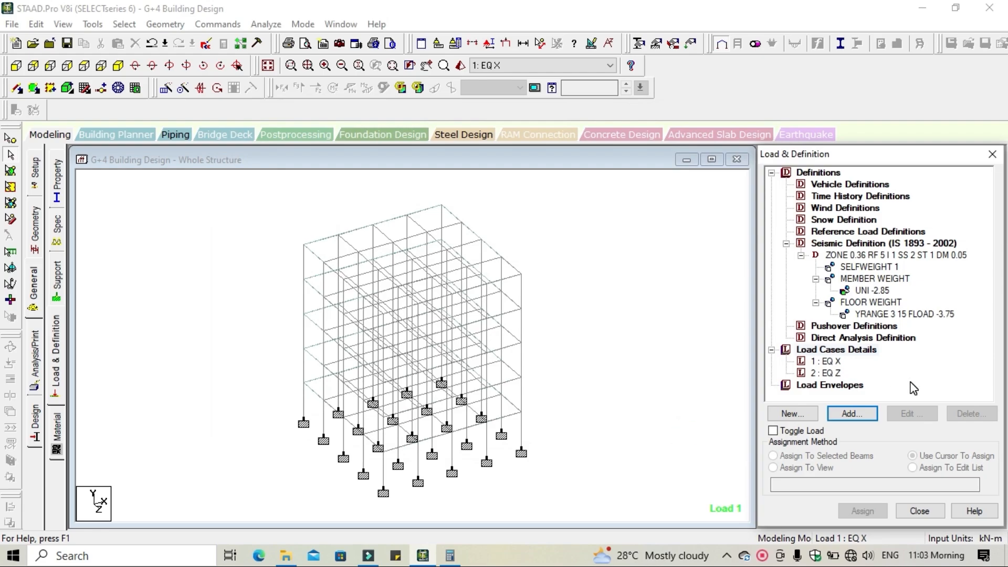
# Add another primary seismic load case, number 3, with the title EQ -X
pyautogui.click(831, 362)
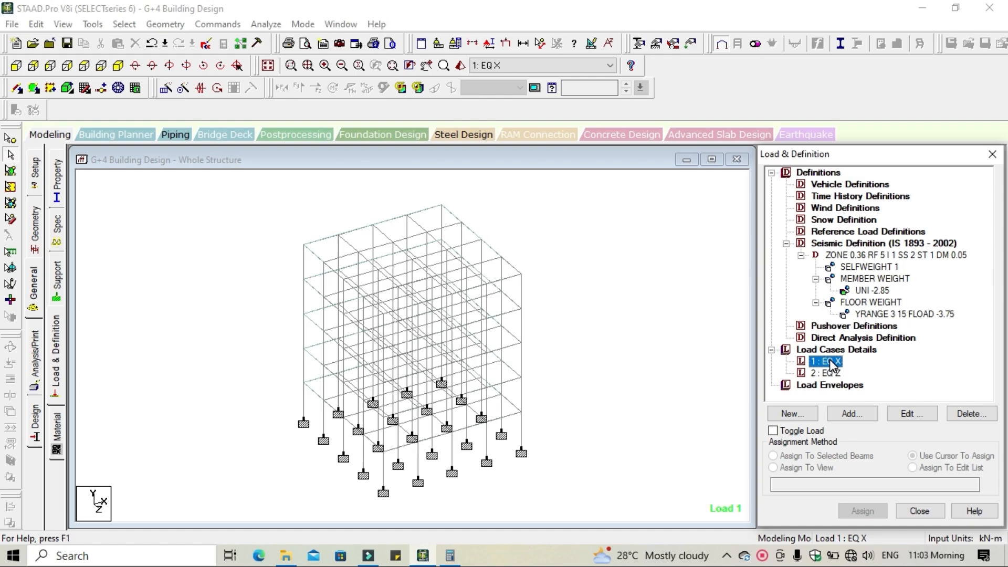
pyautogui.click(838, 350)
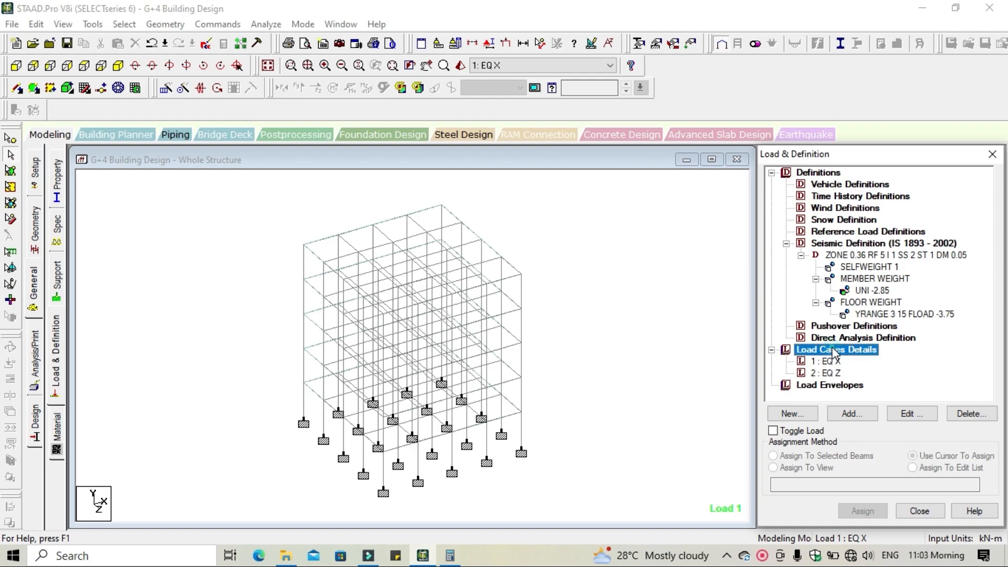
pyautogui.click(852, 413)
pyautogui.click(434, 254)
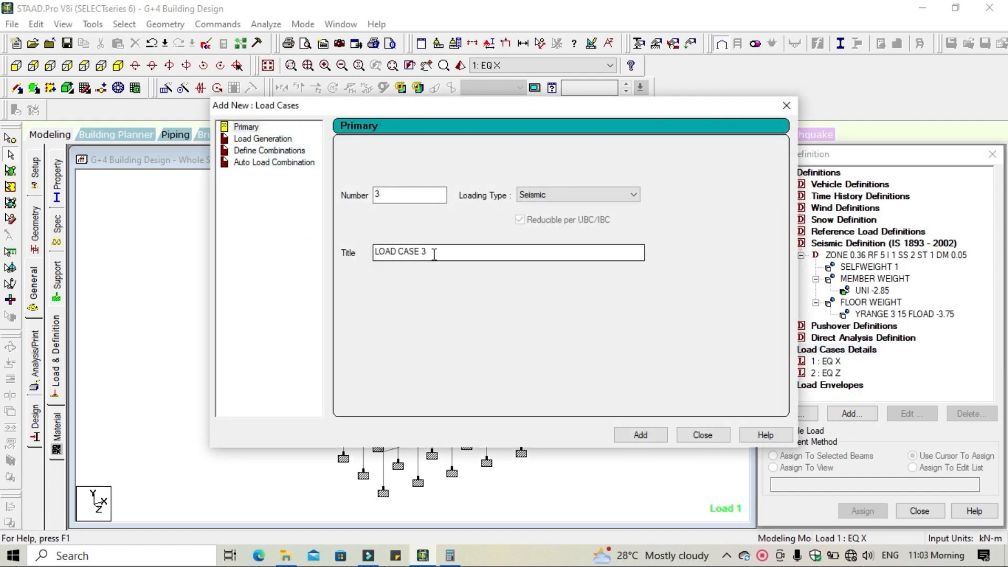
pyautogui.moveTo(434, 254); pyautogui.dragTo(288, 259)
pyautogui.write('EQ -')
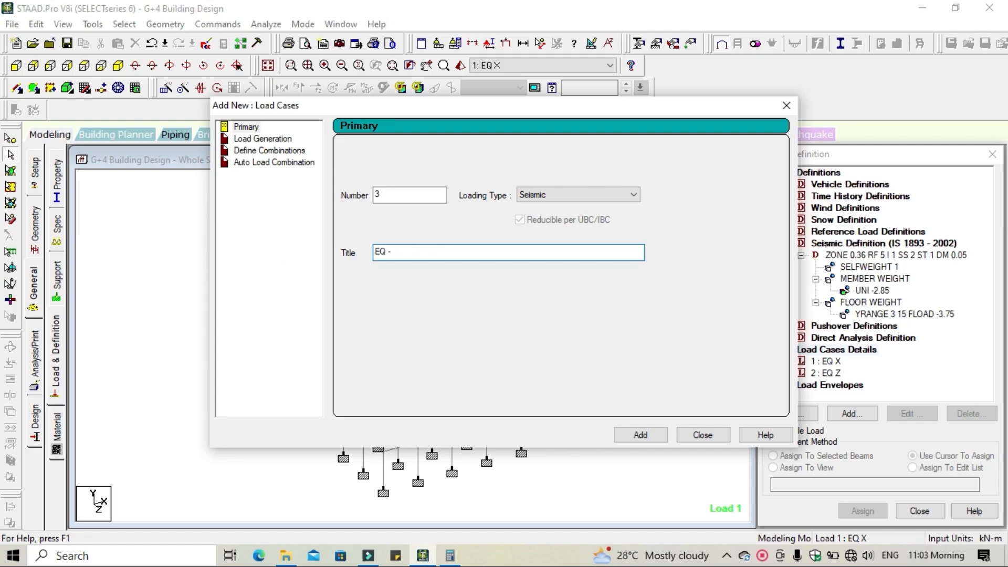
pyautogui.write('X')
pyautogui.click(637, 435)
# Add seismic load case 4 titled EQ -Z, then save the modified structure when auto save asks
pyautogui.moveTo(425, 254); pyautogui.dragTo(347, 253)
pyautogui.write('EQ')
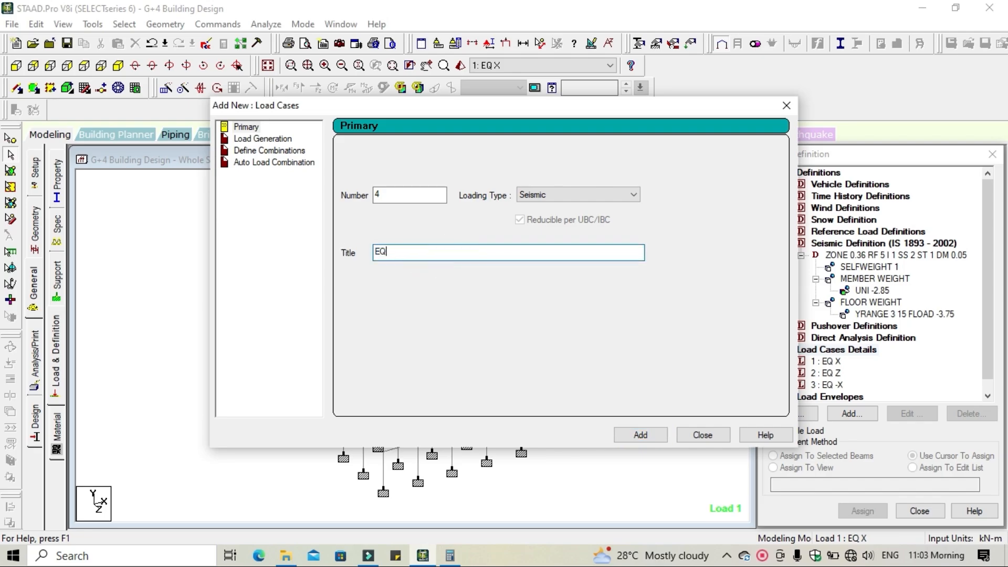
pyautogui.write(' -Z')
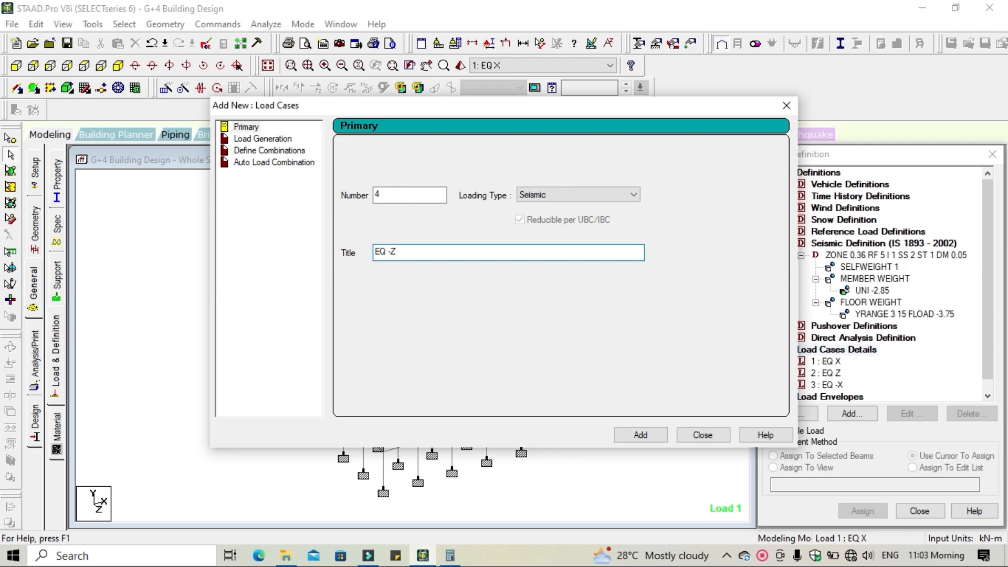
pyautogui.click(643, 438)
pyautogui.click(708, 438)
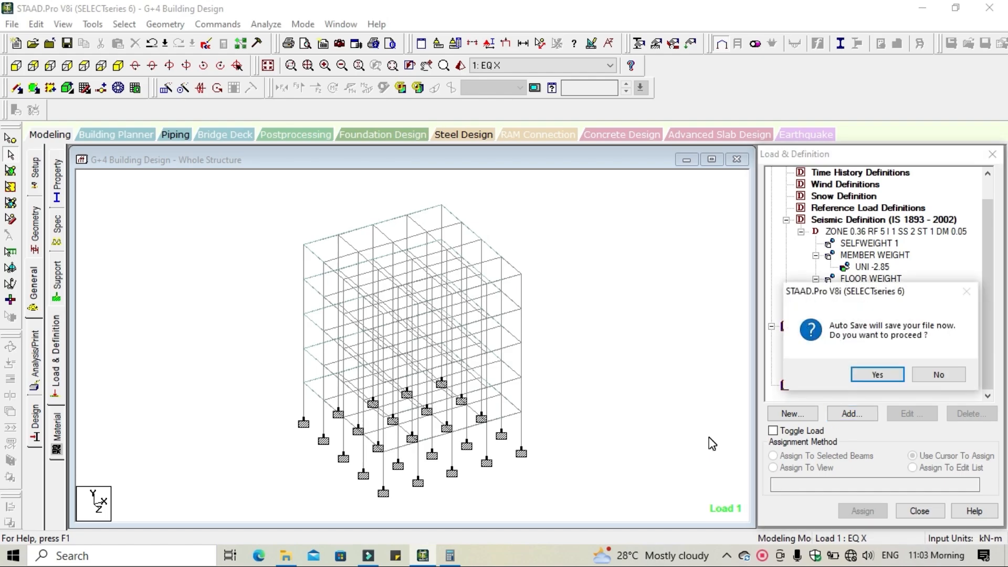
pyautogui.click(883, 377)
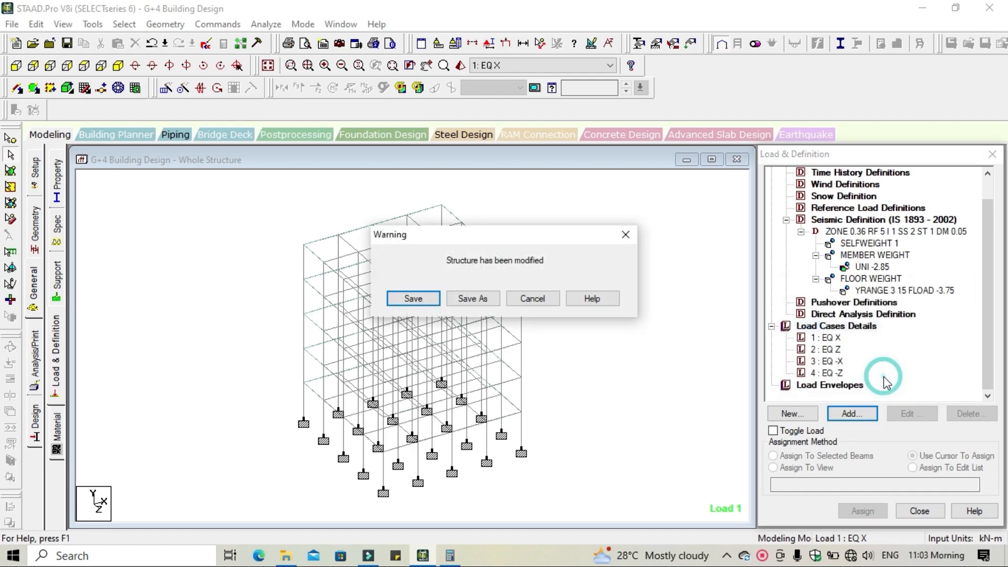
pyautogui.click(421, 299)
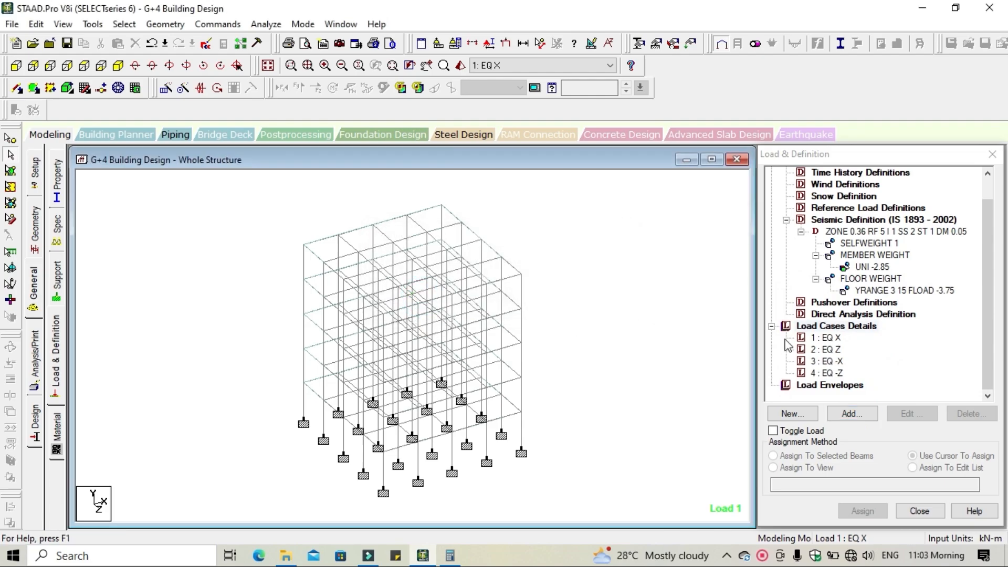
# Add a seismic load in the X direction with factor 1 to load case EQ X
pyautogui.click(835, 339)
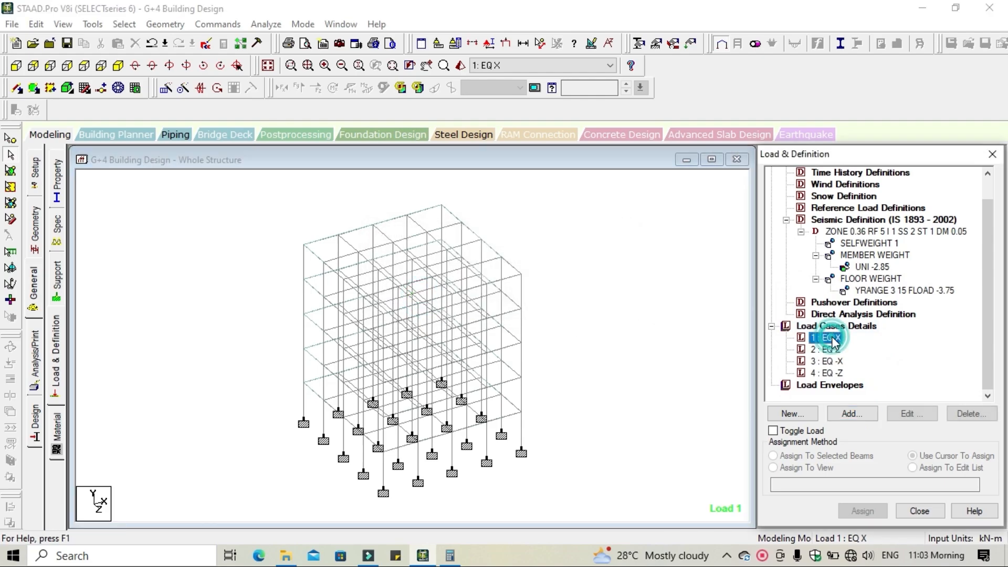
pyautogui.click(849, 414)
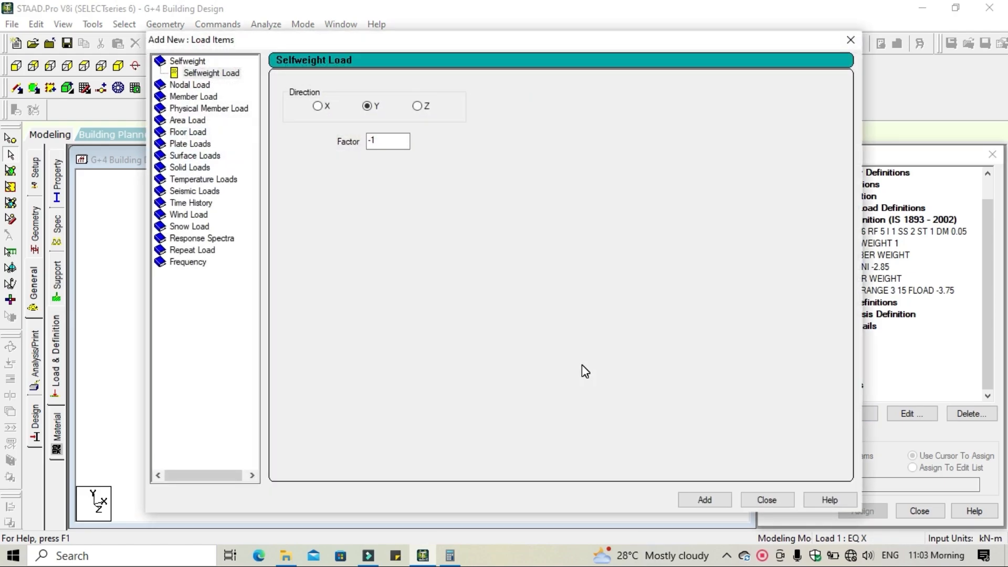
pyautogui.click(197, 191)
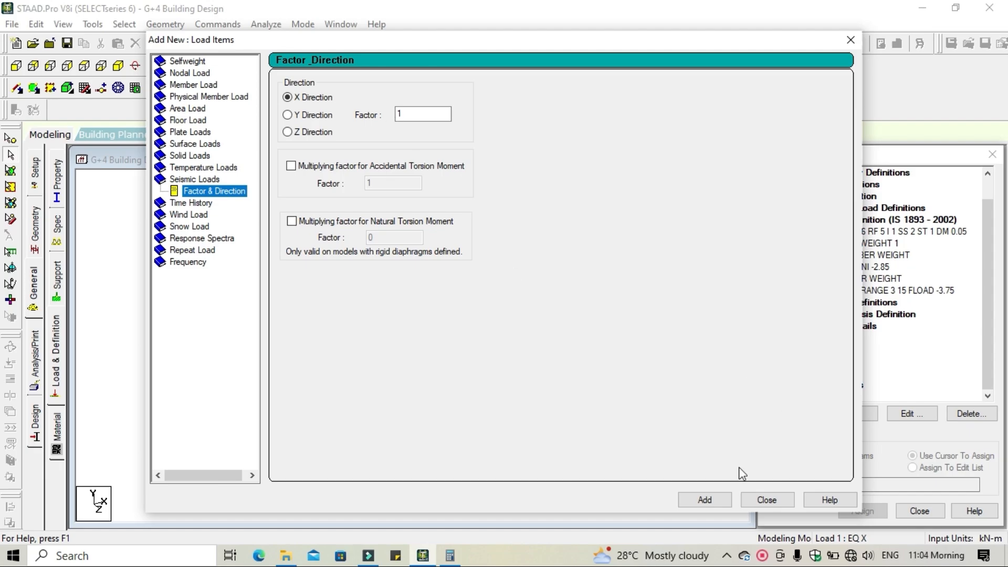
pyautogui.click(716, 500)
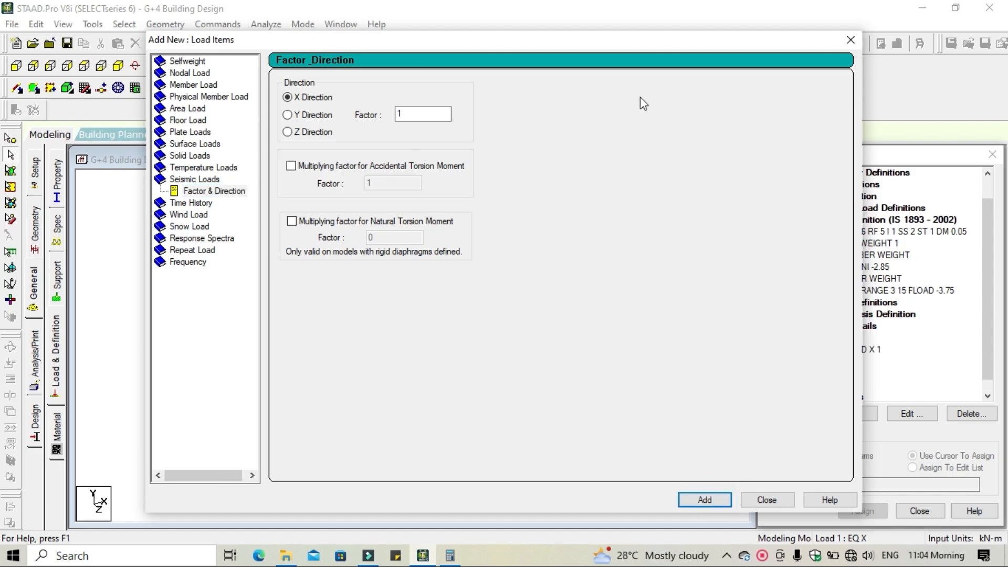
pyautogui.moveTo(641, 42); pyautogui.dragTo(527, 37)
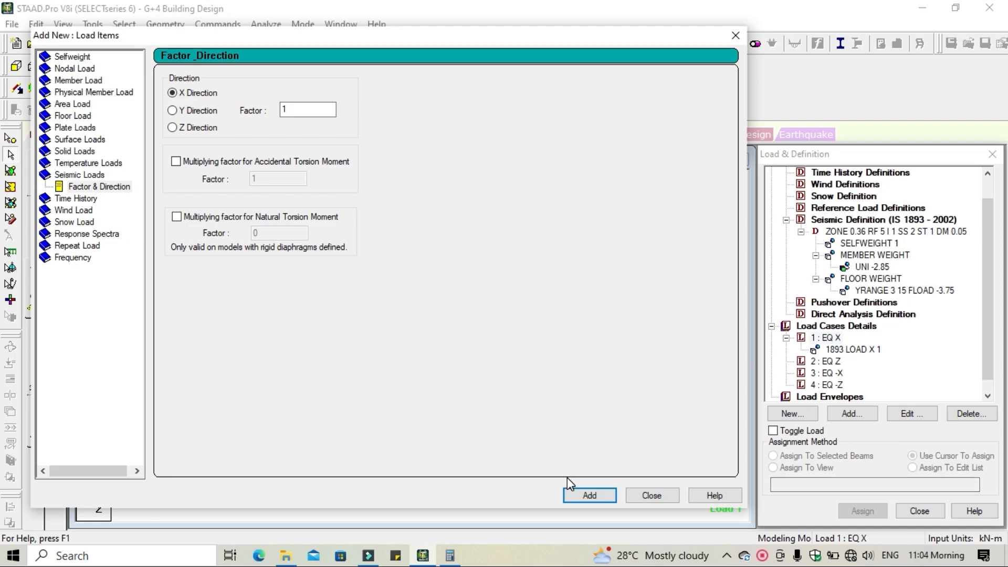
pyautogui.click(649, 493)
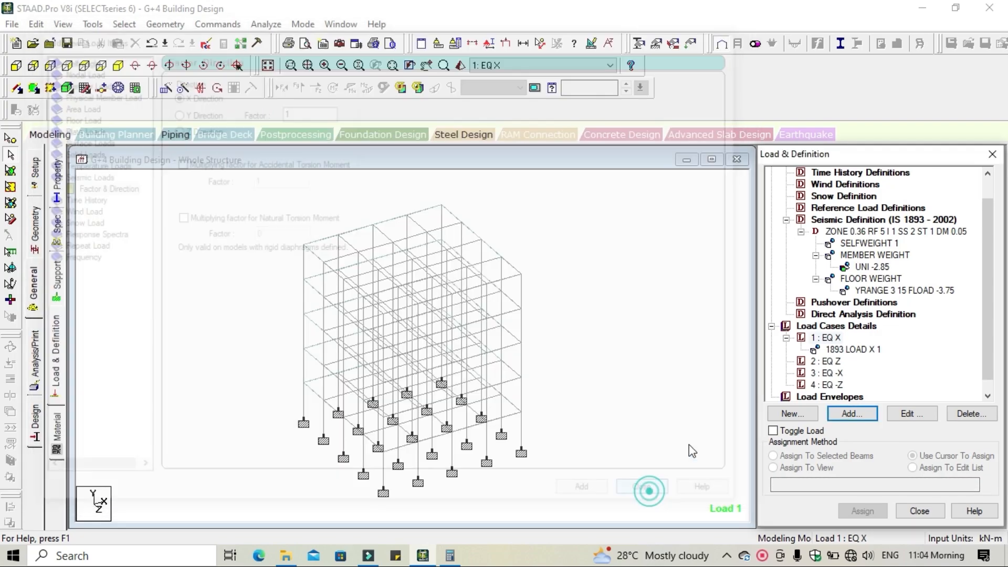
# Add a seismic load in the Z direction with factor 1 to load case EQ Z
pyautogui.click(826, 361)
pyautogui.click(851, 413)
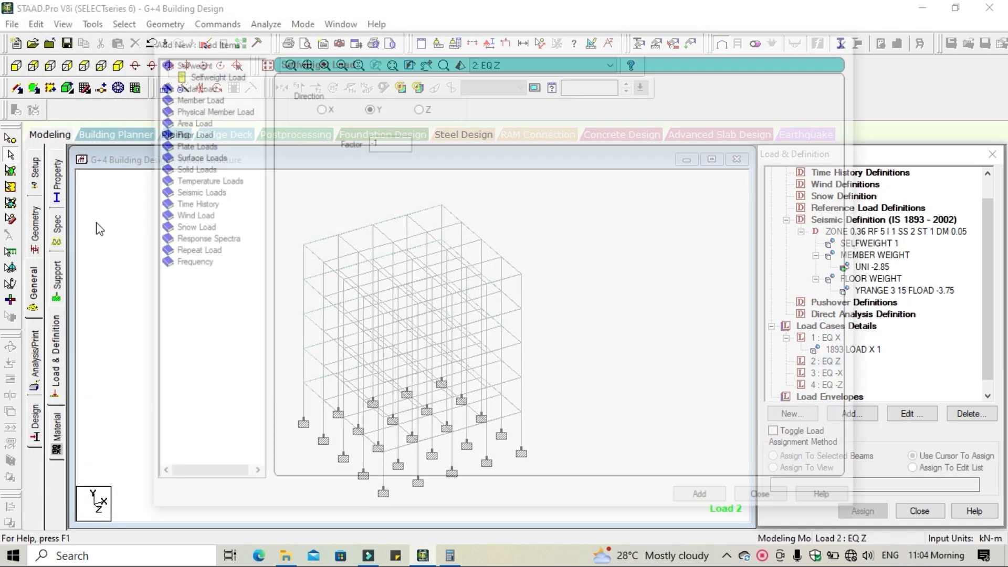
pyautogui.click(193, 191)
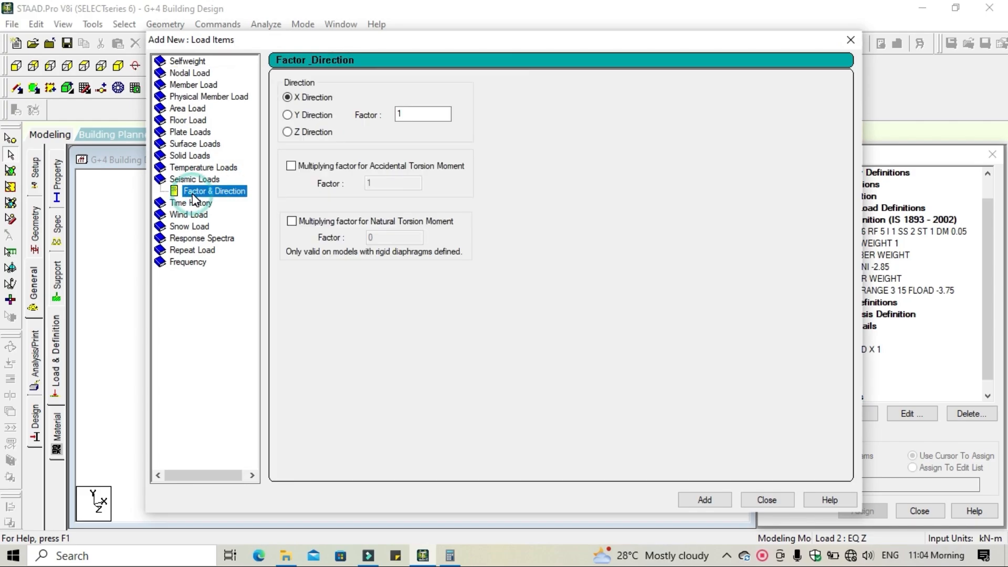
pyautogui.click(306, 133)
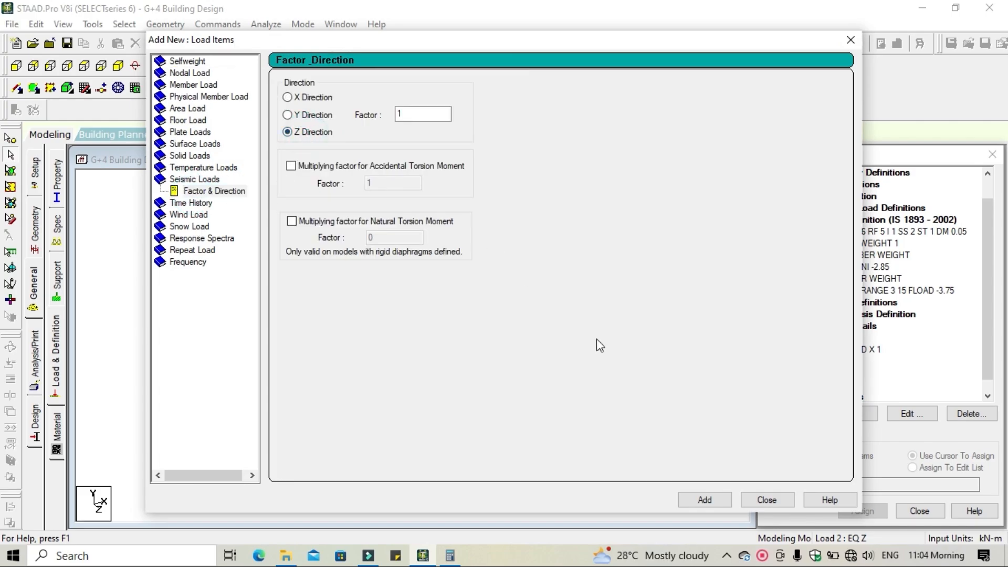
pyautogui.click(698, 499)
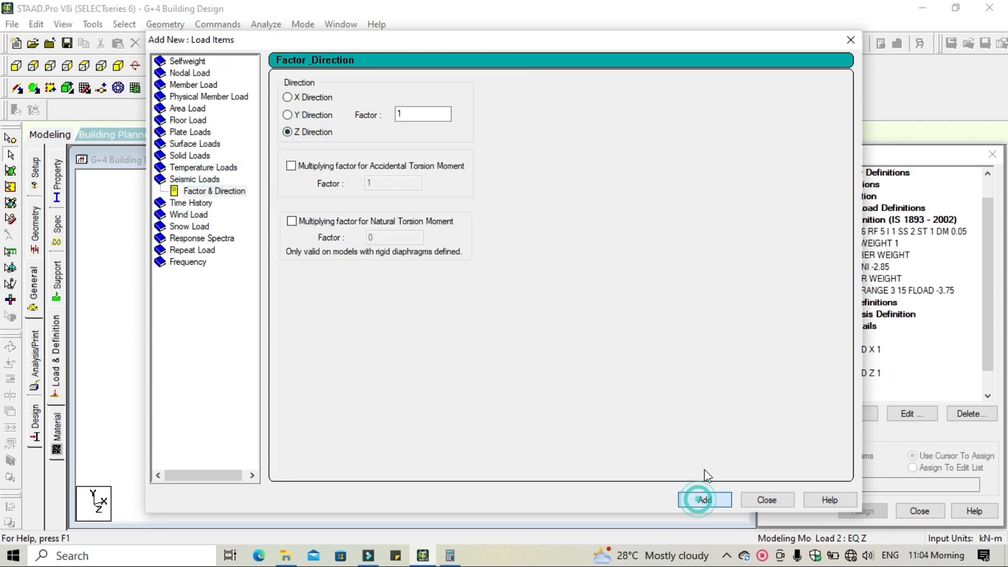
pyautogui.click(764, 500)
# Add a seismic load in the X direction with factor -1 to load case EQ -X
pyautogui.click(833, 385)
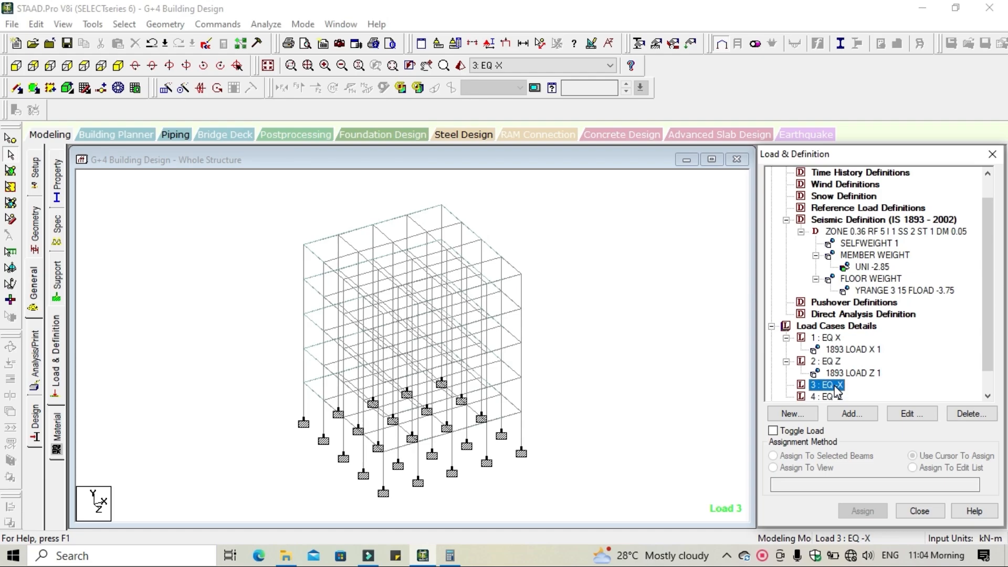
pyautogui.click(850, 414)
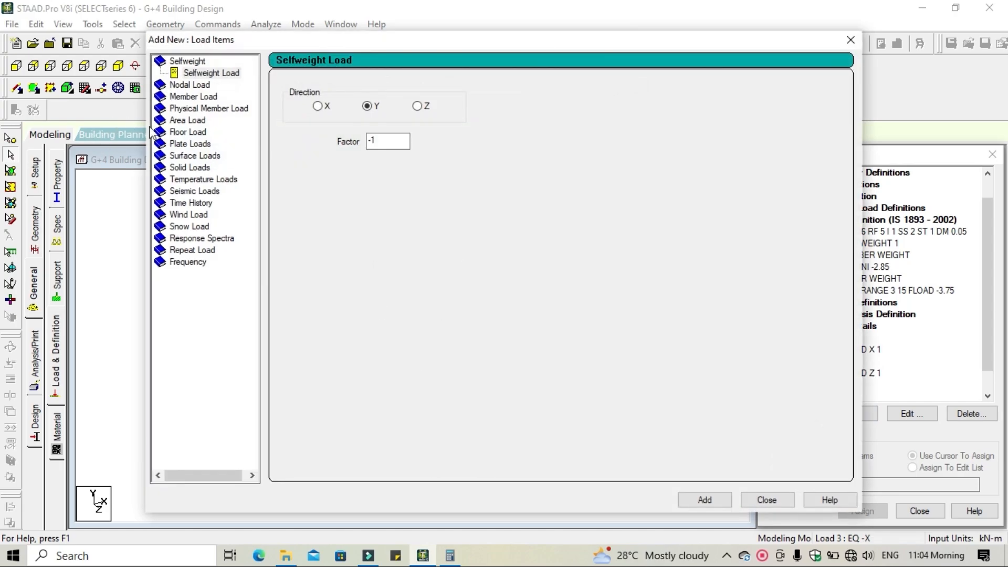
pyautogui.click(197, 189)
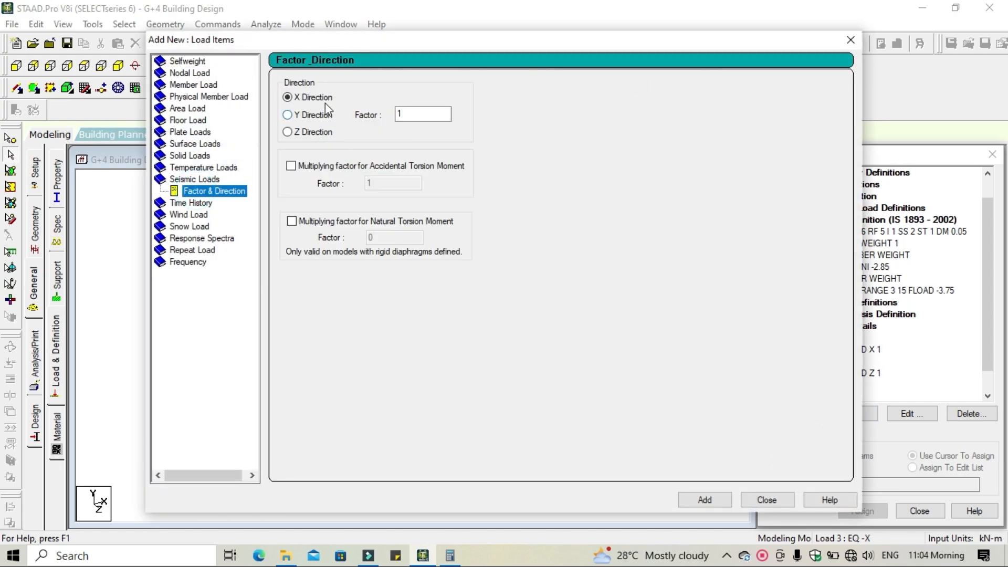
pyautogui.moveTo(410, 115); pyautogui.dragTo(385, 120)
pyautogui.write('-')
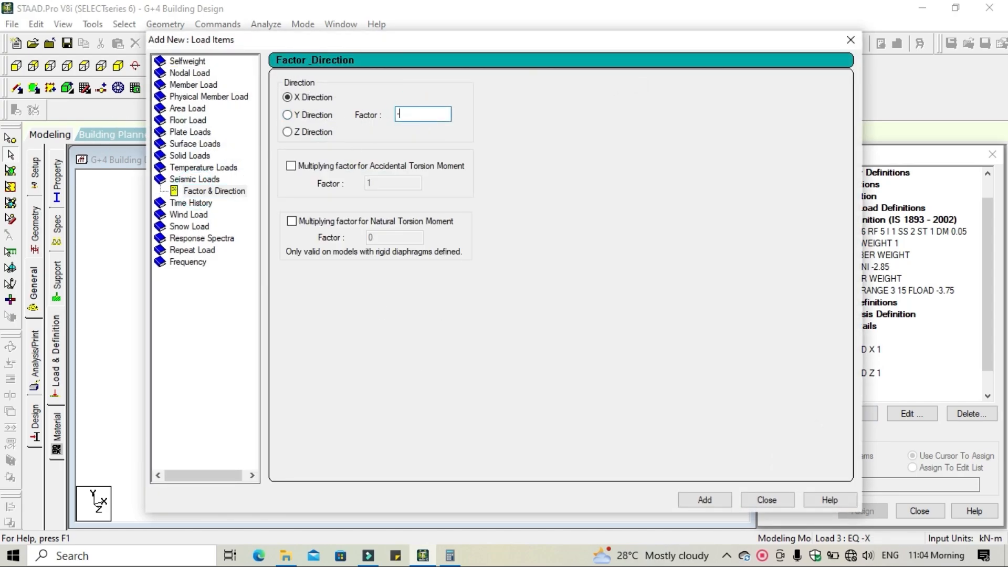
pyautogui.click(704, 499)
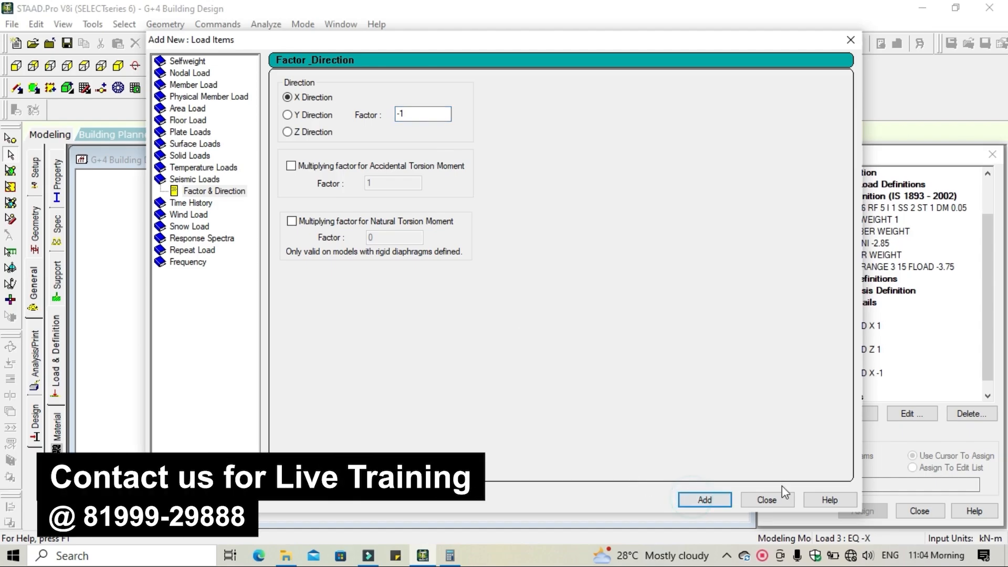
pyautogui.click(766, 499)
# Add a seismic load in the Z direction with factor -1 to load case EQ -Z
pyautogui.click(824, 373)
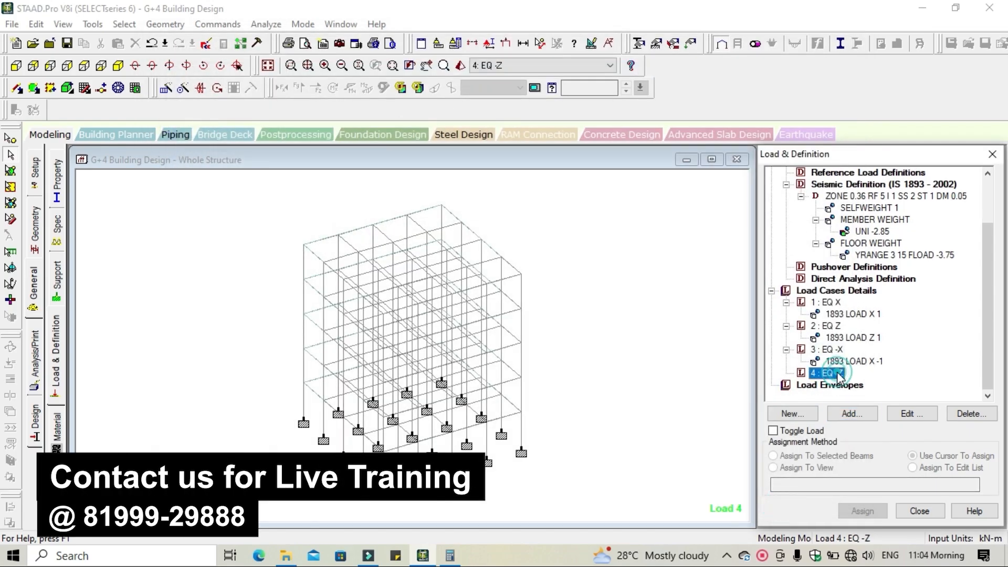
pyautogui.click(851, 414)
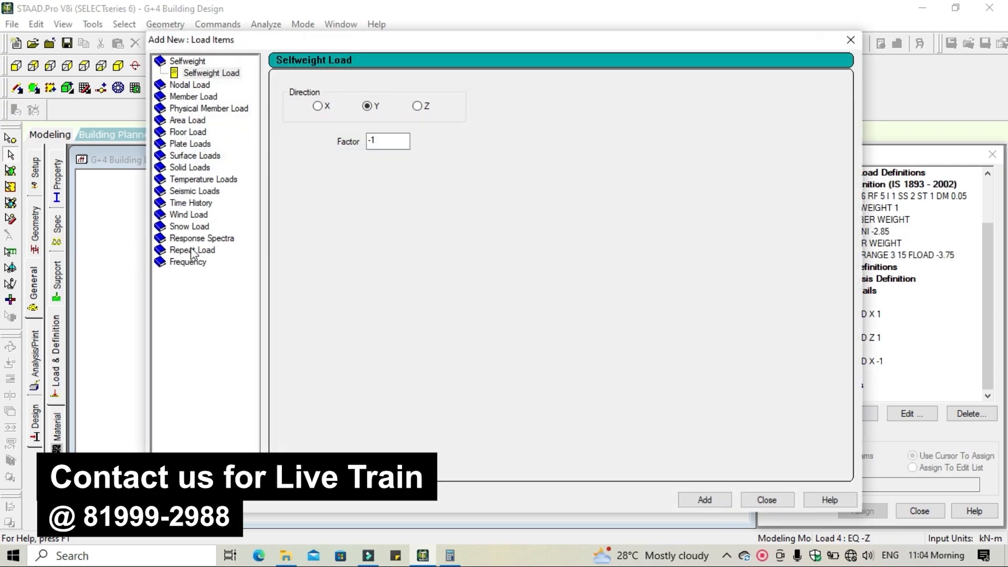
pyautogui.click(197, 191)
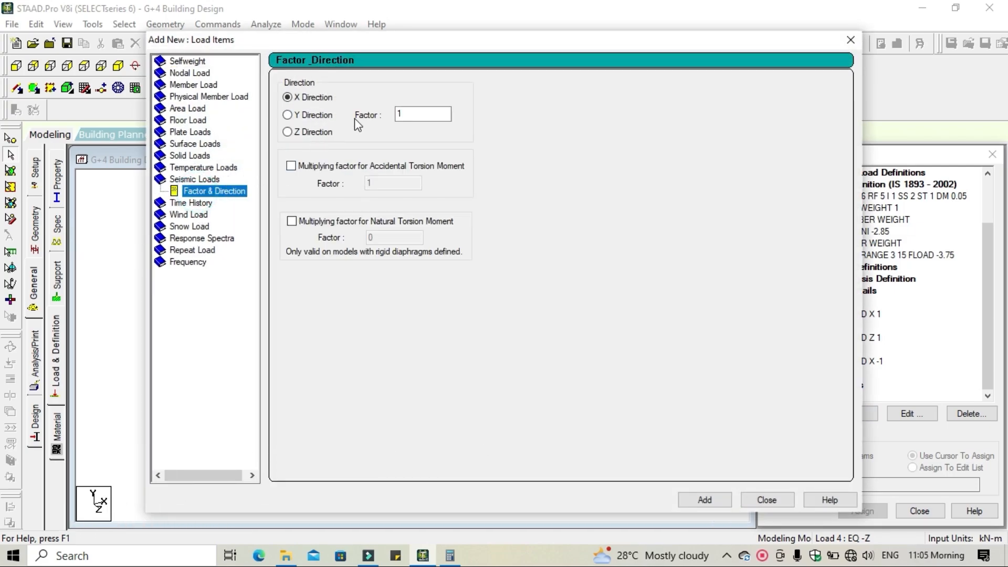
pyautogui.click(328, 135)
pyautogui.doubleClick(421, 114)
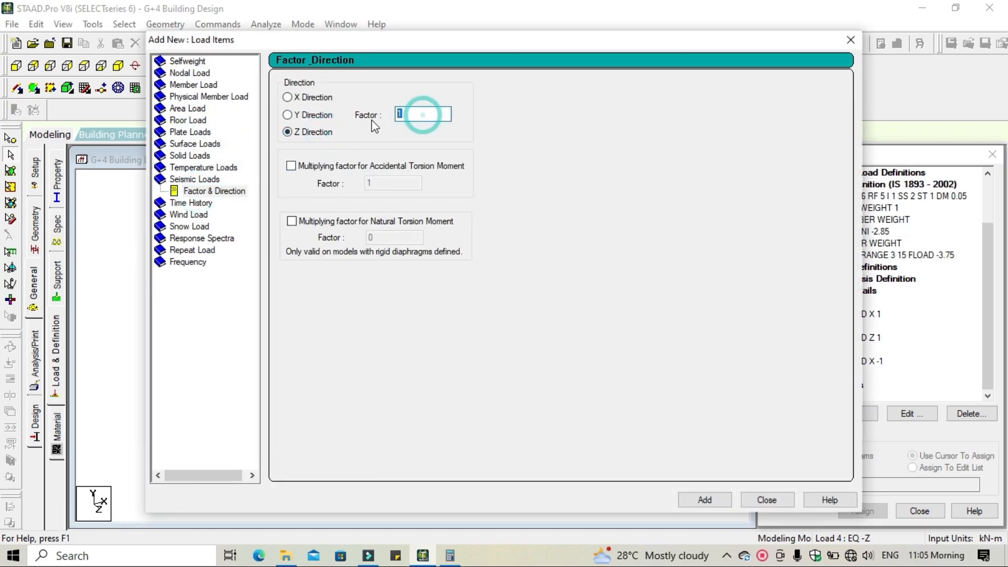
pyautogui.write('-1')
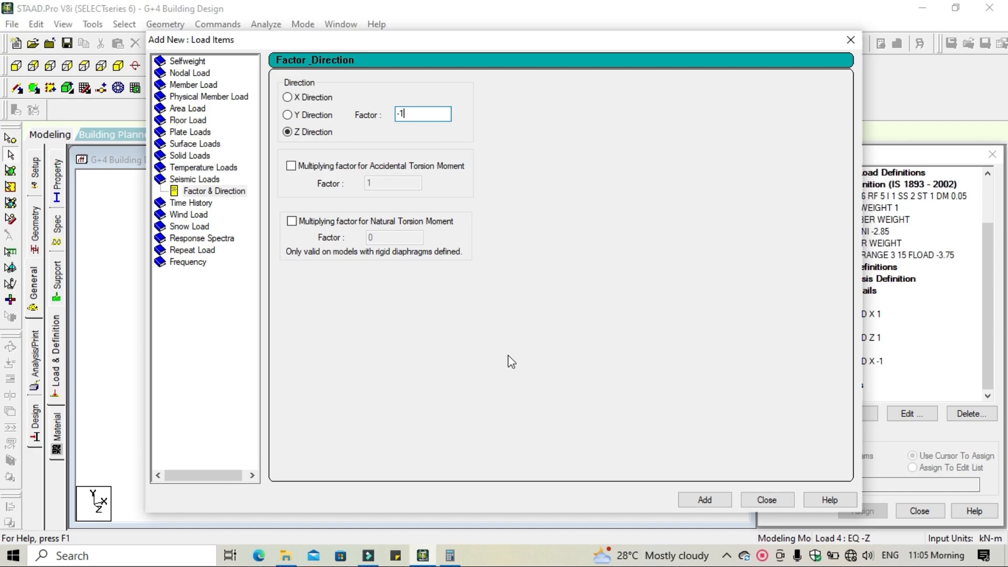
pyautogui.click(704, 498)
pyautogui.click(767, 499)
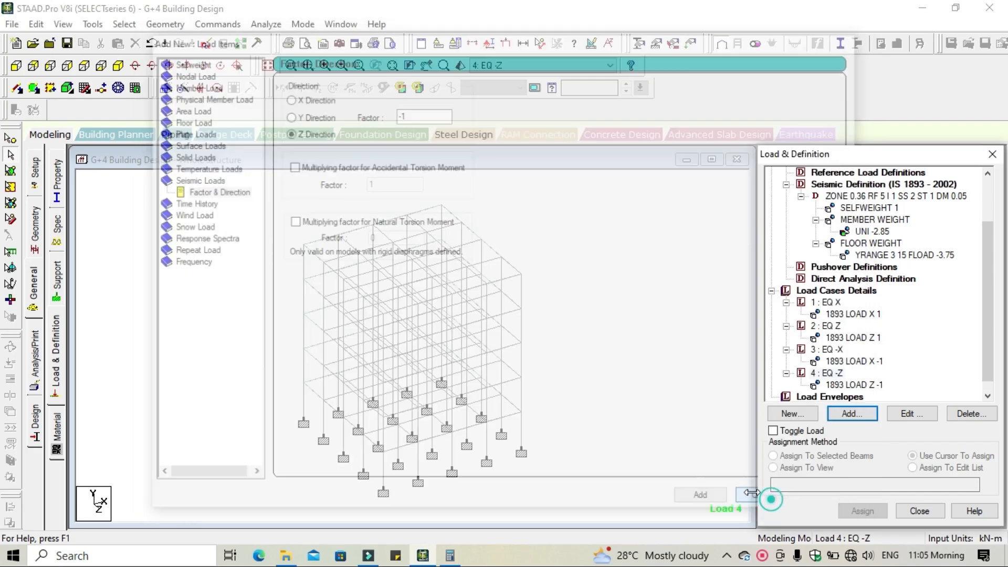
# Check the seismic load items of the load cases, including the factor and direction of the EQ -X load
pyautogui.click(846, 314)
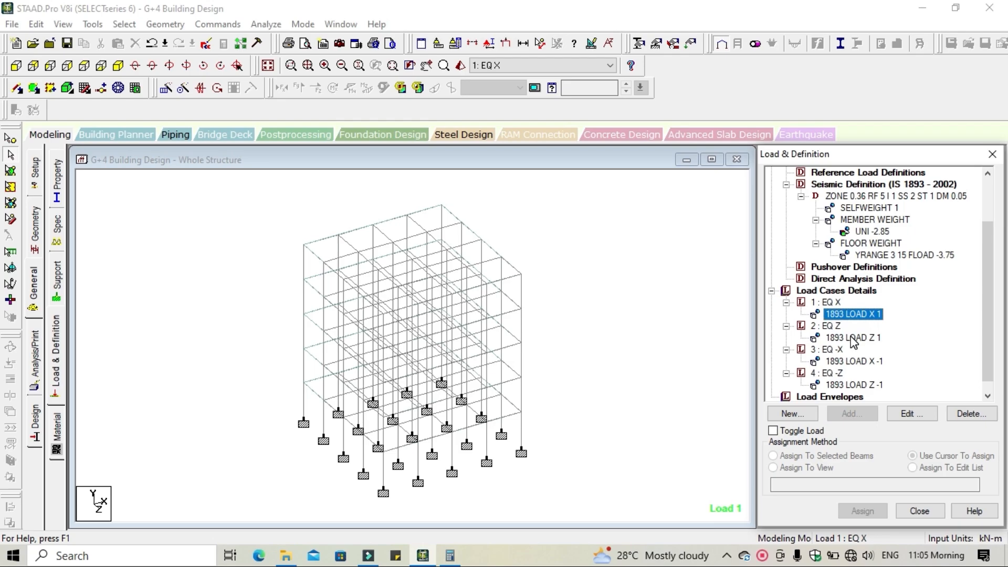
pyautogui.click(851, 338)
pyautogui.doubleClick(852, 361)
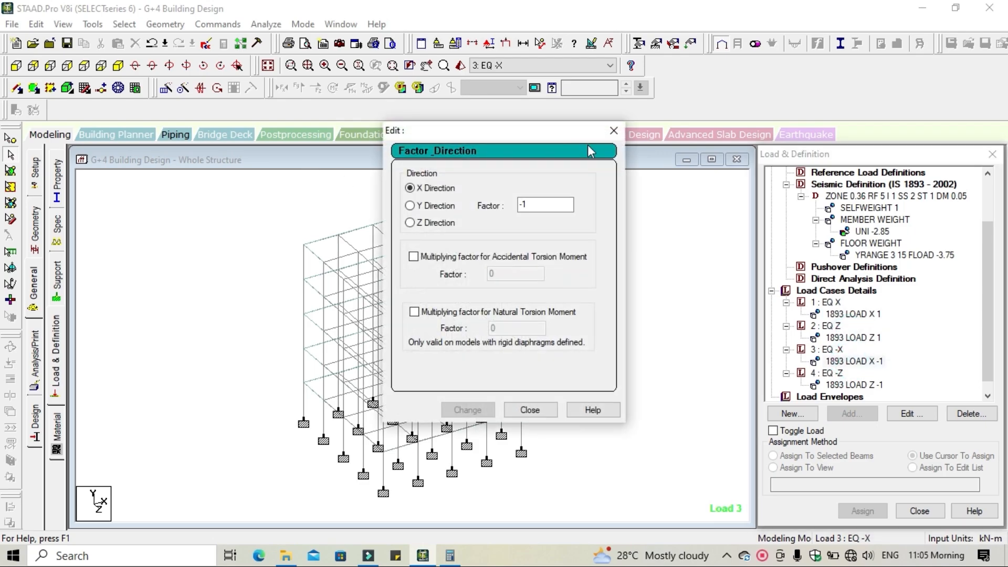
pyautogui.click(612, 131)
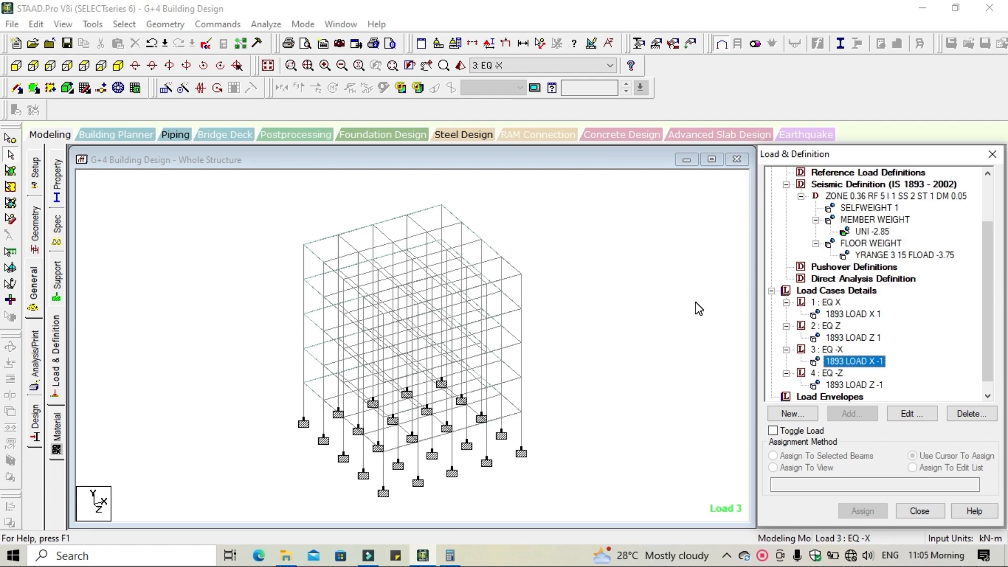
# Create primary load case 5 with loading type Dead and the title DL
pyautogui.scroll(-1, 837, 304)
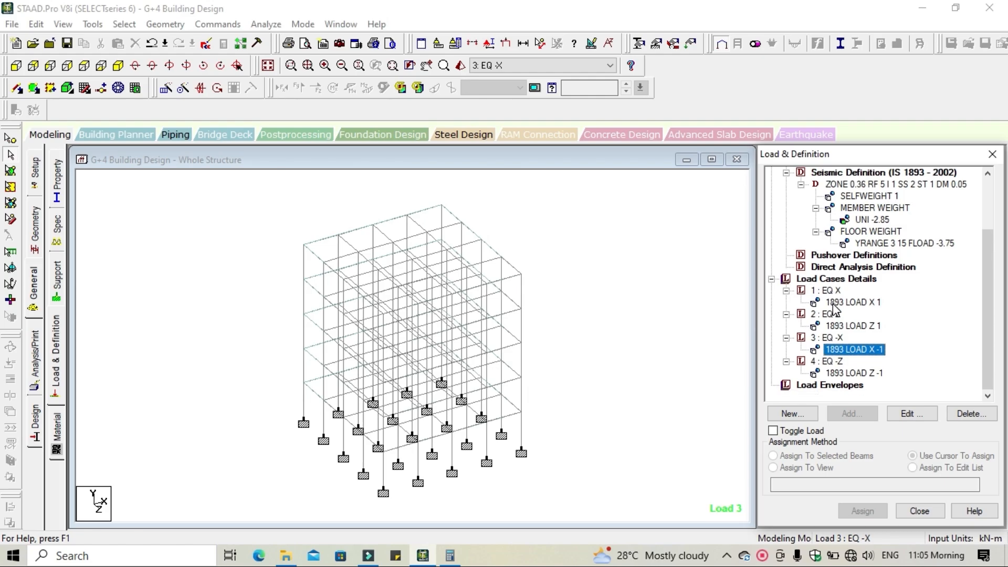
pyautogui.click(836, 278)
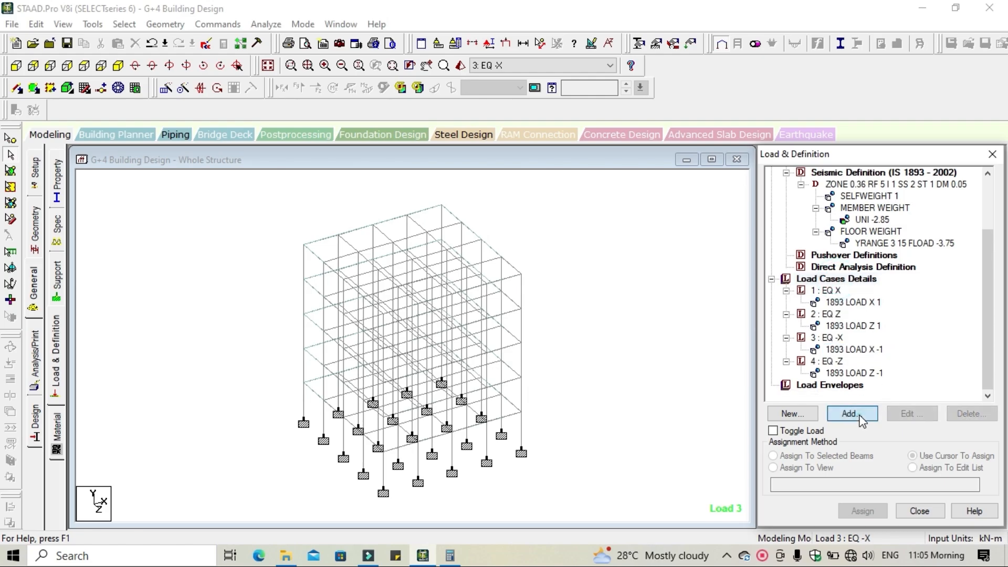
pyautogui.click(834, 414)
pyautogui.click(604, 195)
pyautogui.click(603, 206)
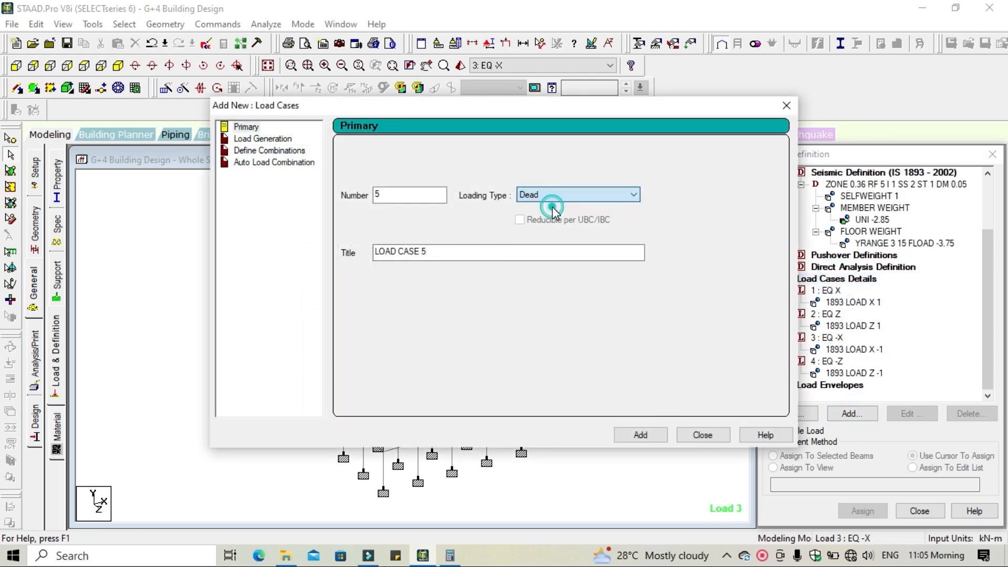
pyautogui.moveTo(445, 254); pyautogui.dragTo(336, 257)
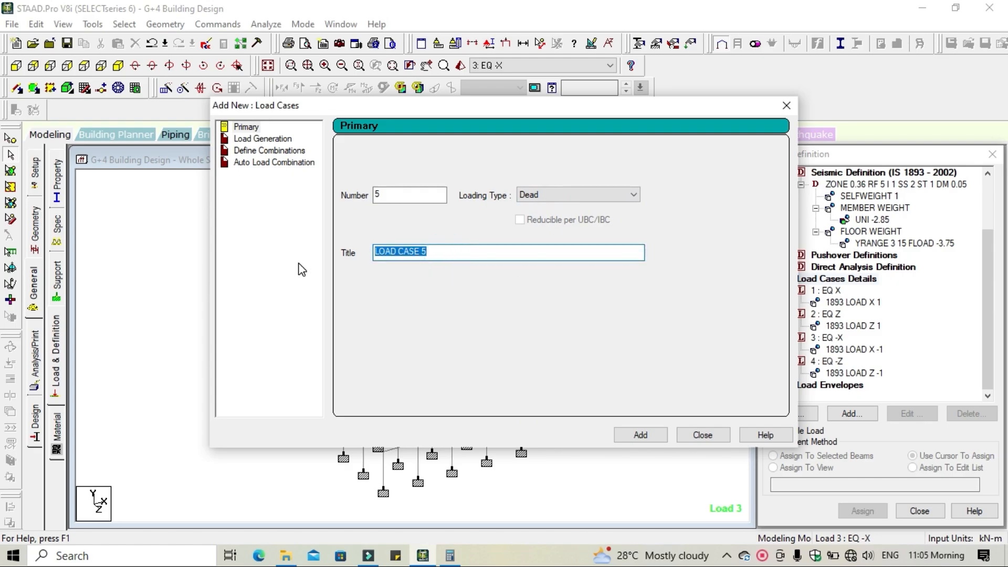
pyautogui.write('DL')
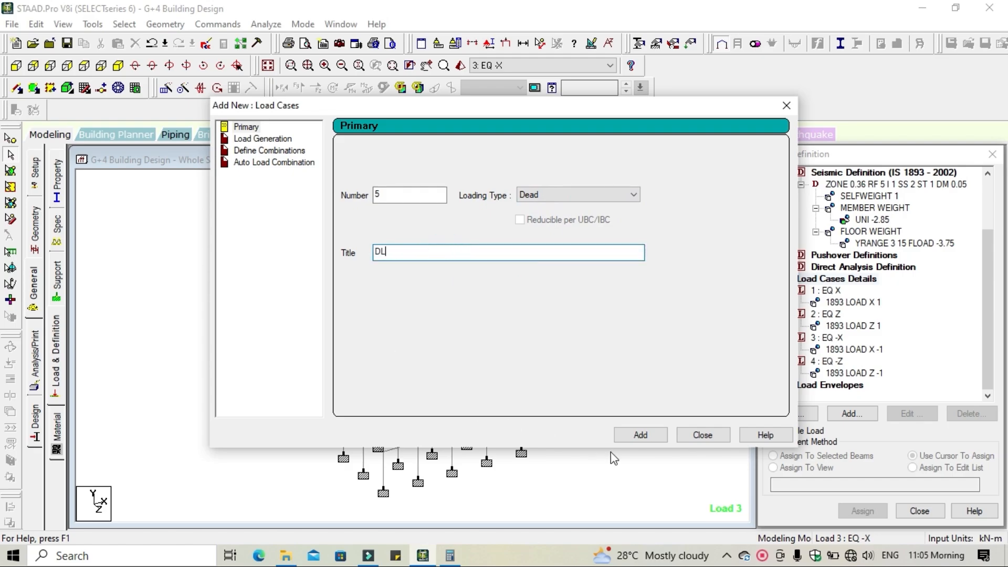
pyautogui.click(640, 434)
pyautogui.click(703, 435)
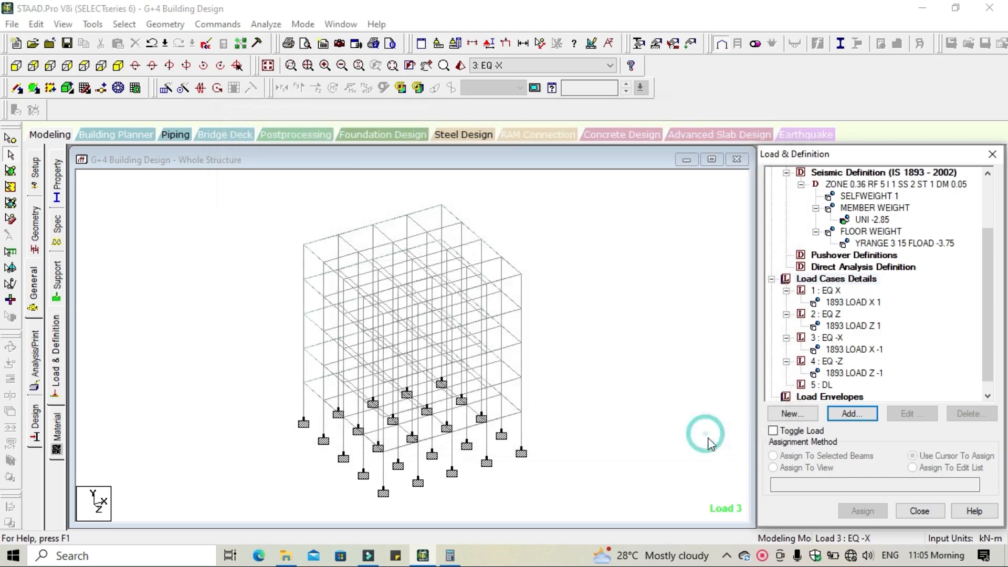
# Add a selfweight load in the Y direction with factor -1 to load case DL
pyautogui.click(824, 372)
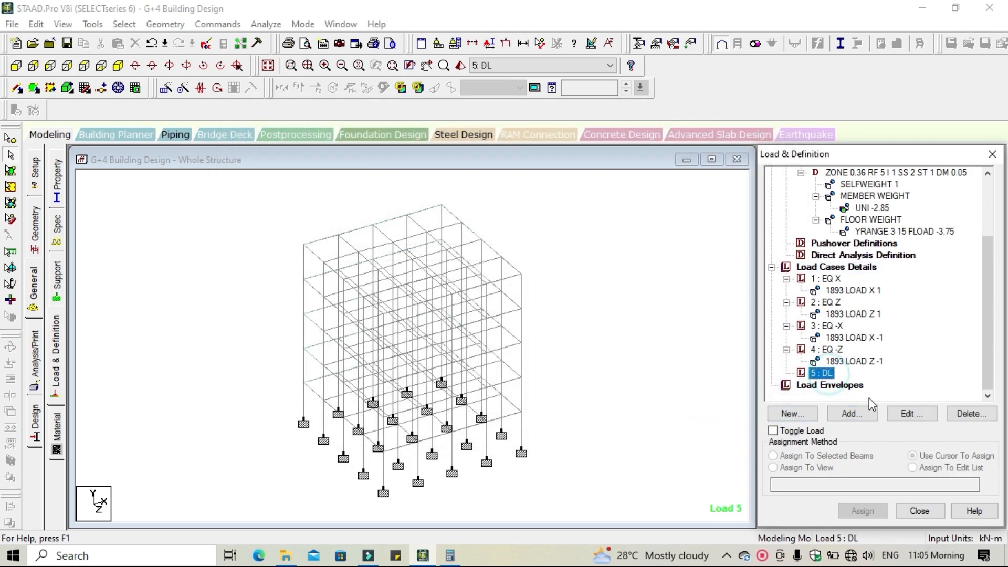
pyautogui.click(847, 413)
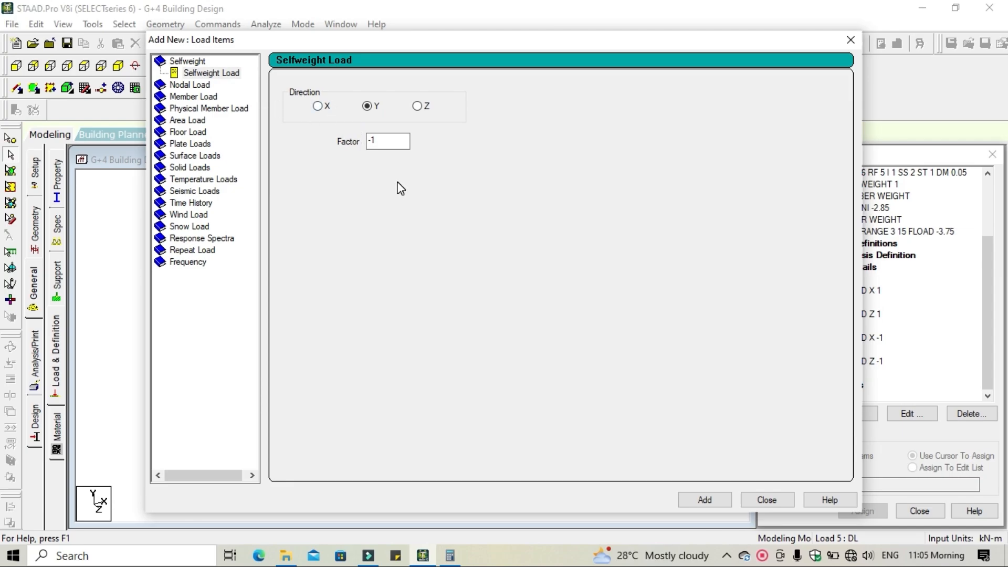
pyautogui.click(717, 500)
pyautogui.click(768, 501)
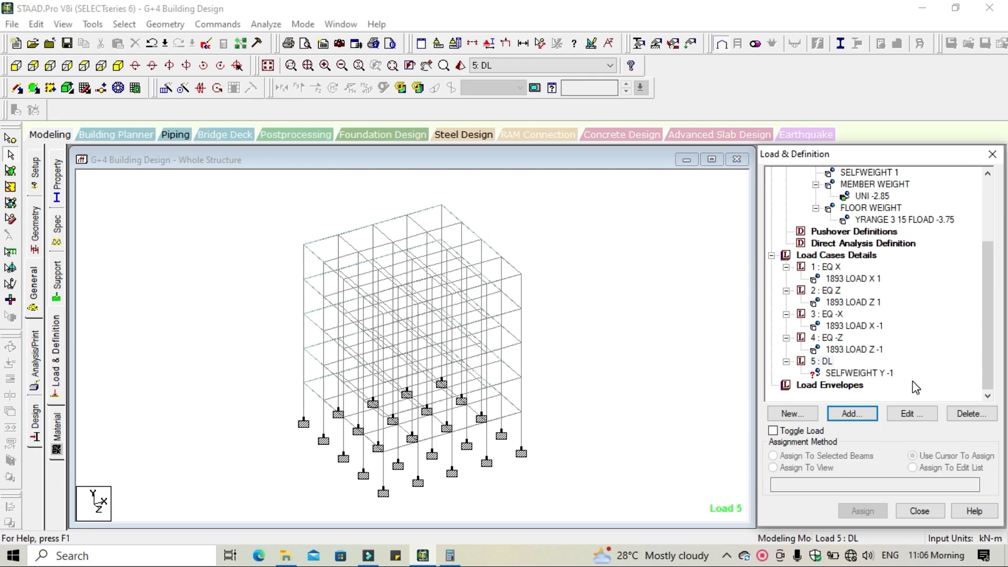
# Assign the DL selfweight load to all members in view, then clear the member selection
pyautogui.click(844, 373)
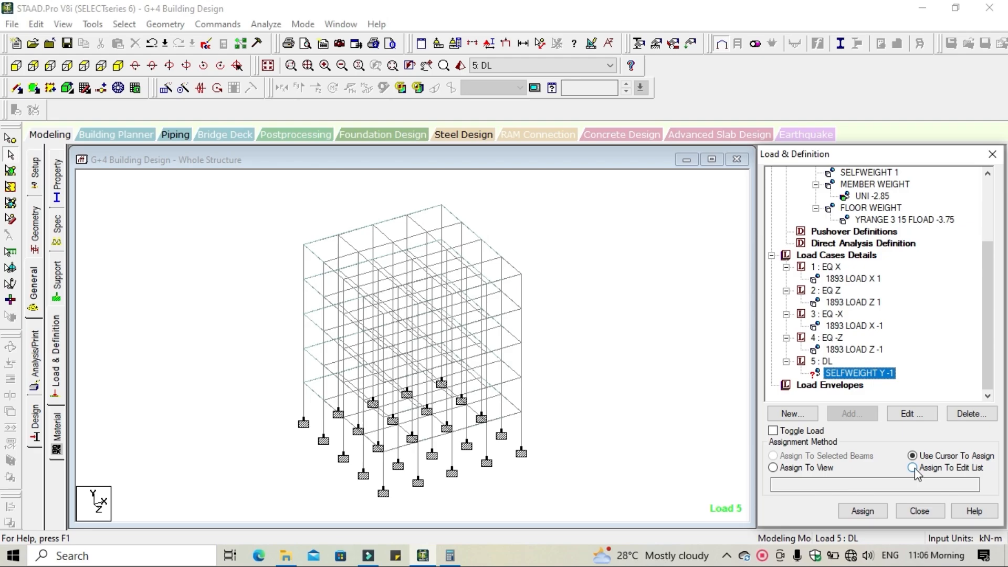
pyautogui.click(819, 468)
pyautogui.click(859, 511)
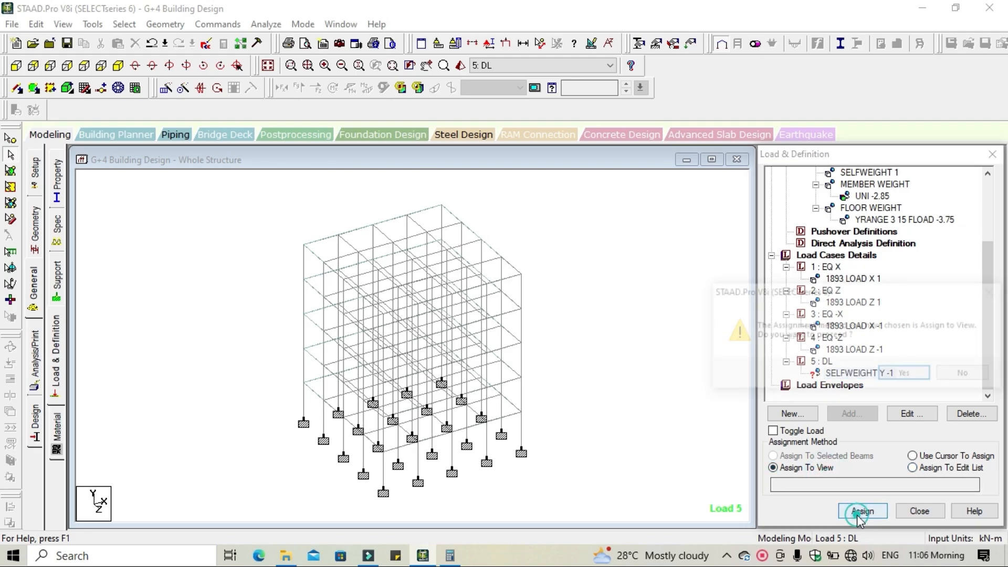
pyautogui.click(911, 374)
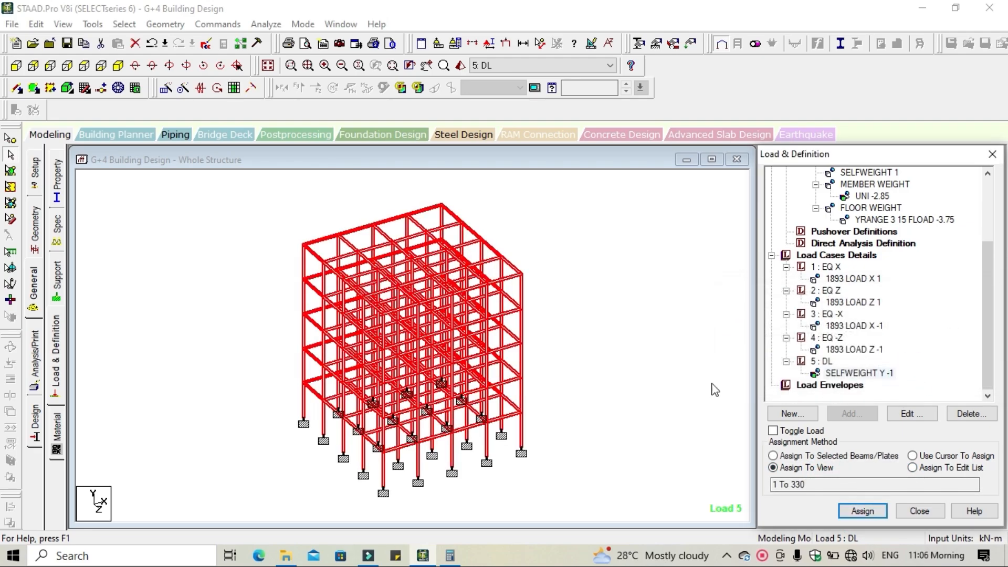
pyautogui.click(691, 377)
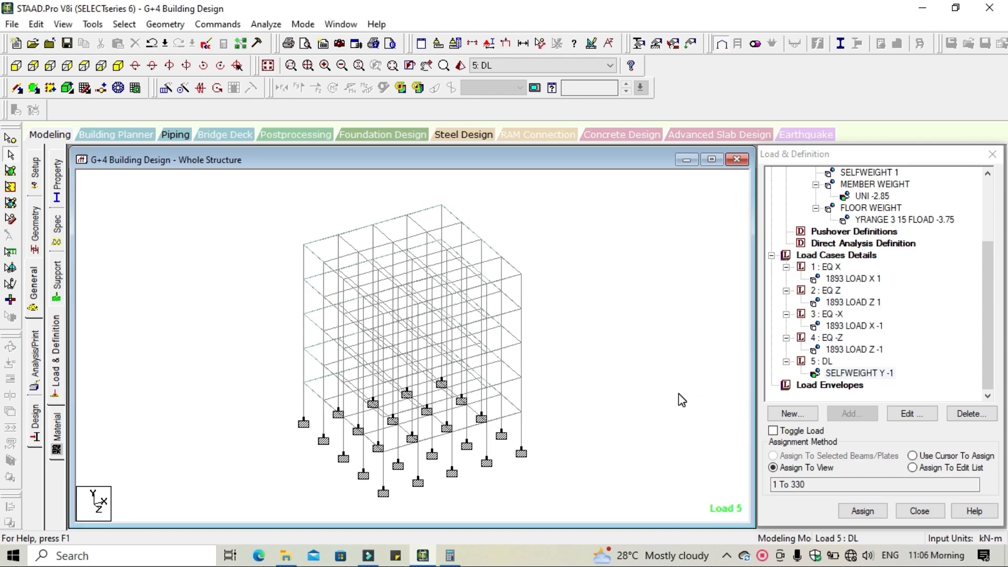
# Assign the CONCRETE material to all members in view and accept the assignment prompt
pyautogui.click(59, 454)
pyautogui.click(837, 338)
pyautogui.click(856, 448)
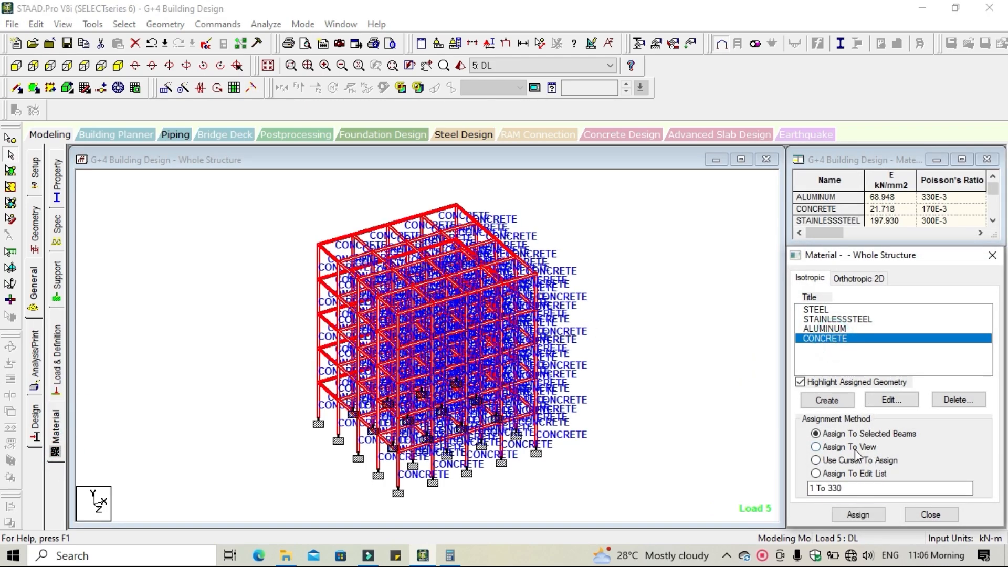
pyautogui.click(861, 514)
pyautogui.click(912, 427)
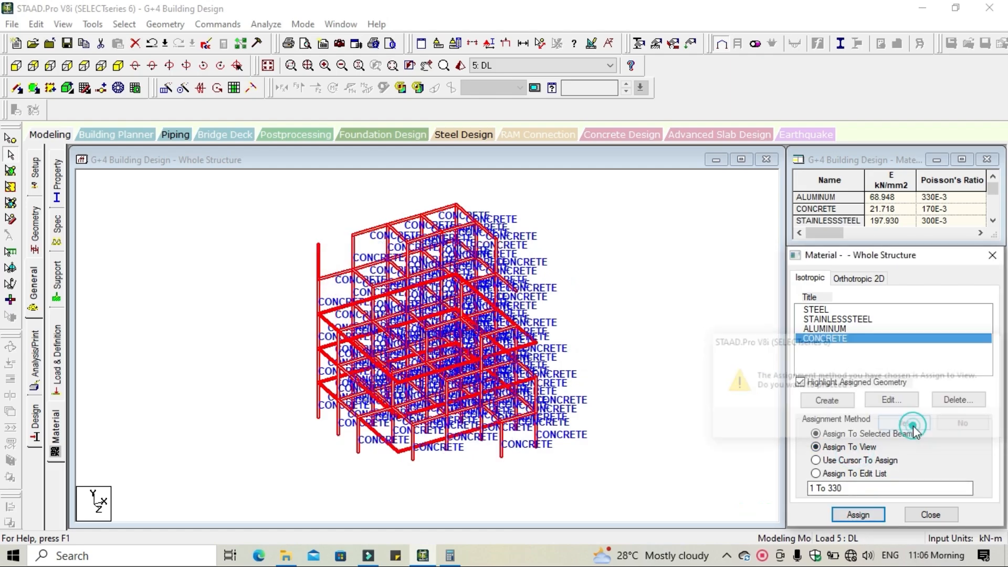
# Examine the selfweight, member weight and floor weight entries of the IS 1893 seismic definition
pyautogui.click(56, 362)
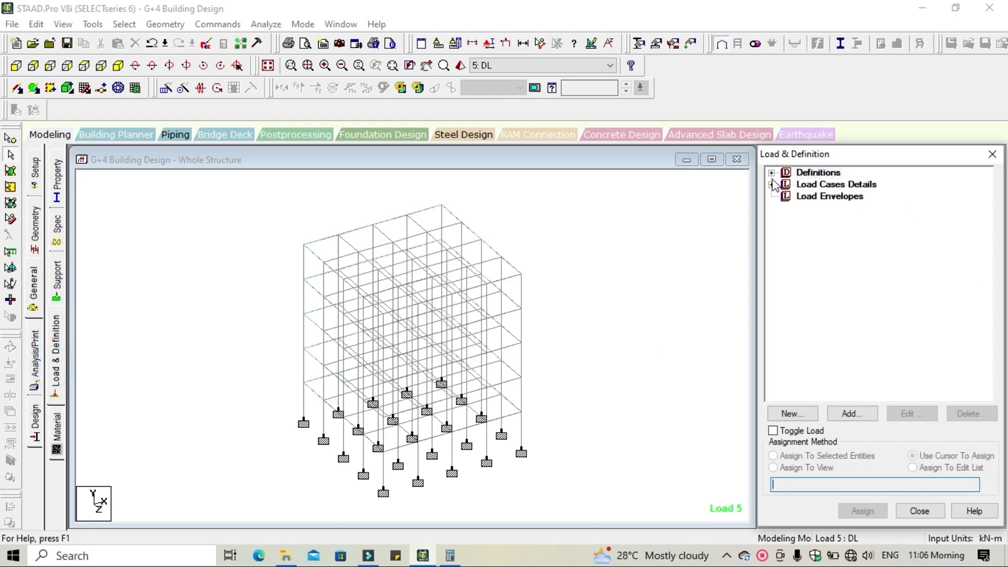
pyautogui.click(771, 172)
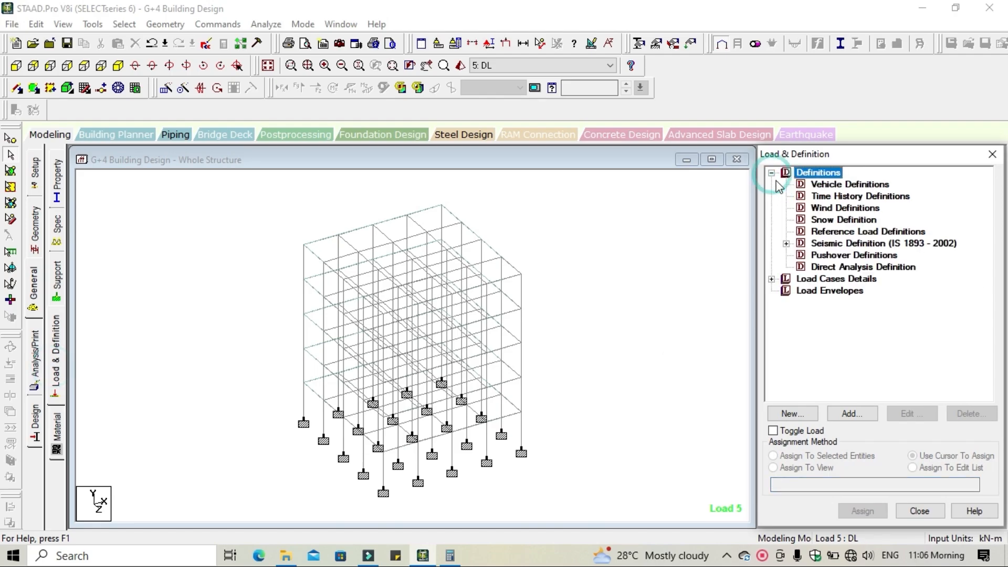
pyautogui.click(786, 243)
pyautogui.click(801, 256)
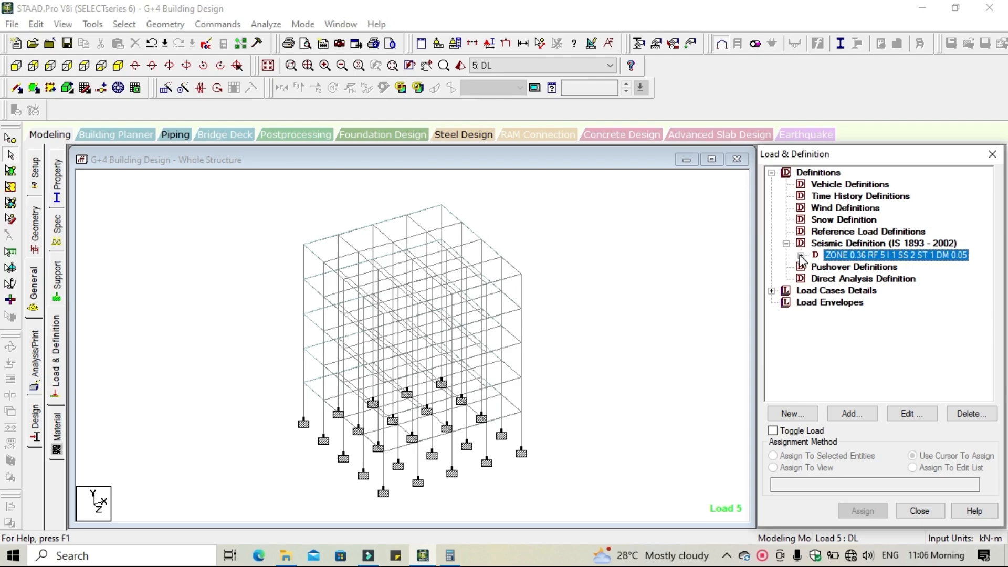
pyautogui.click(800, 256)
pyautogui.click(850, 266)
pyautogui.click(842, 279)
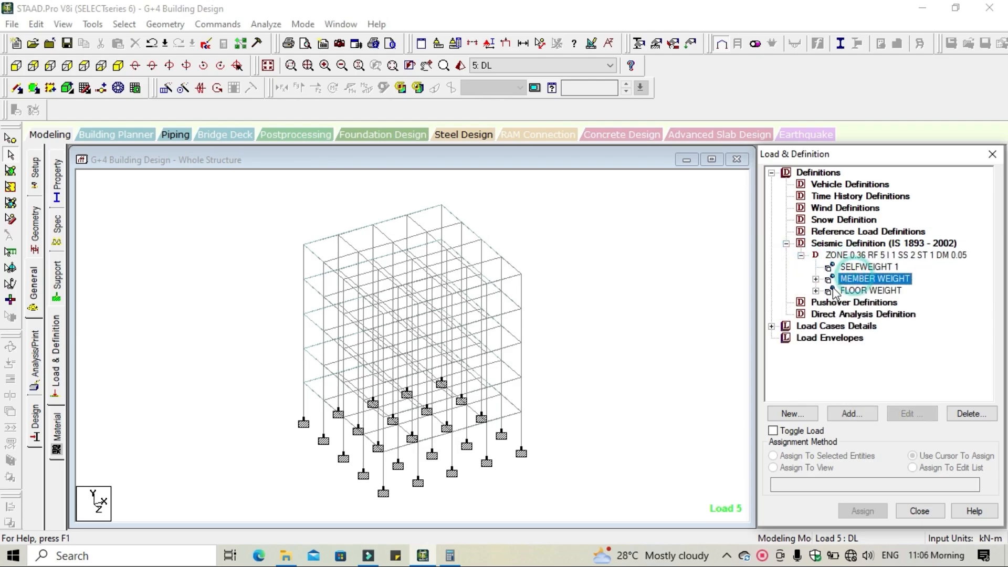
pyautogui.click(815, 278)
pyautogui.click(844, 290)
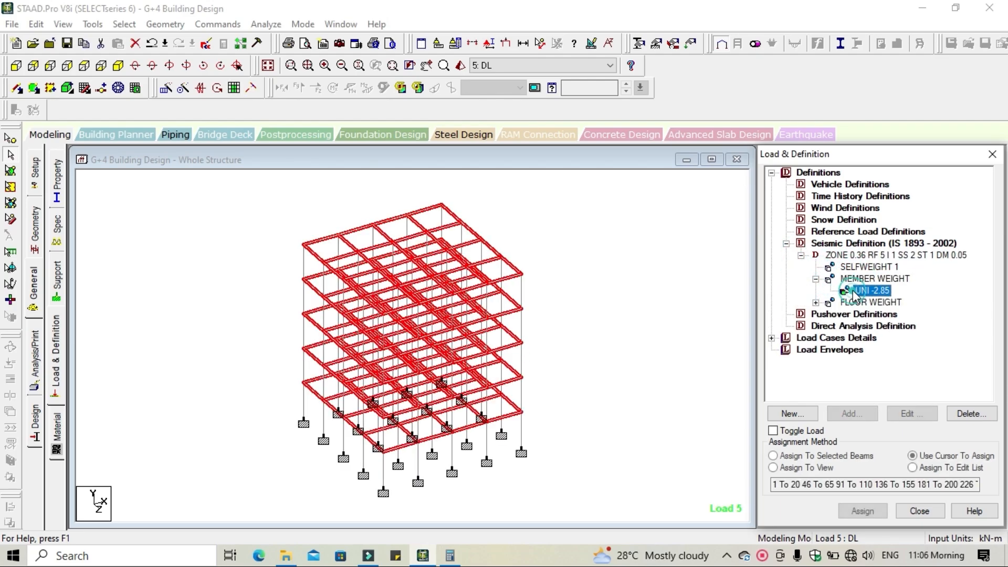
pyautogui.click(816, 302)
pyautogui.click(872, 315)
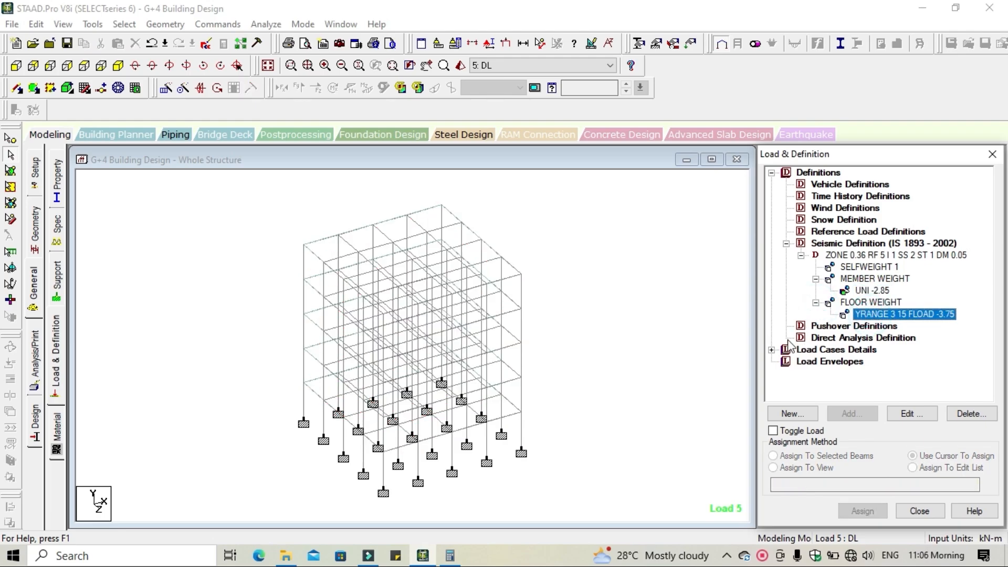
# Examine the load items contained in load cases EQ X and DL
pyautogui.click(771, 350)
pyautogui.scroll(-1, 850, 337)
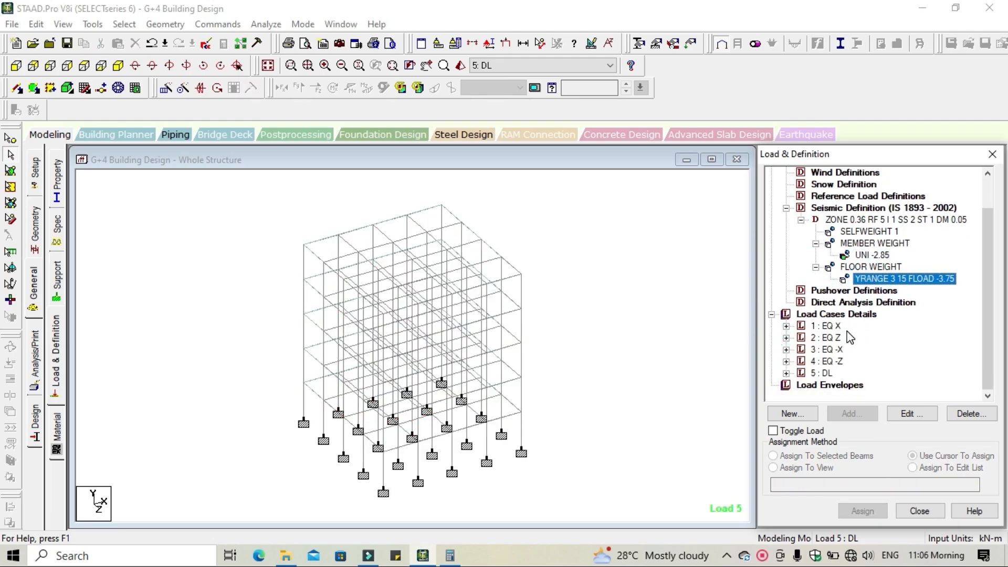
pyautogui.click(785, 326)
pyautogui.click(842, 373)
pyautogui.scroll(-2, 842, 372)
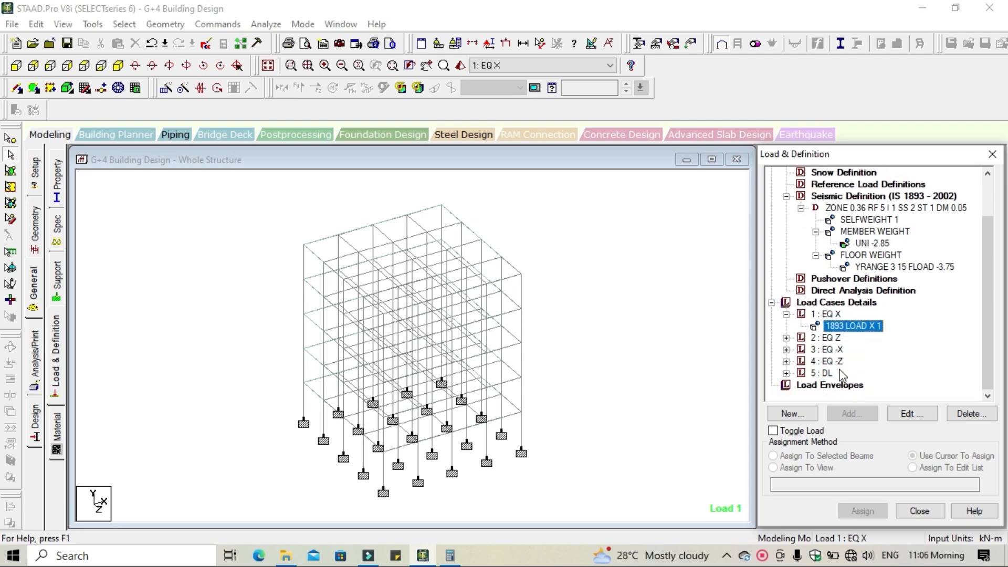
pyautogui.click(786, 373)
pyautogui.click(852, 385)
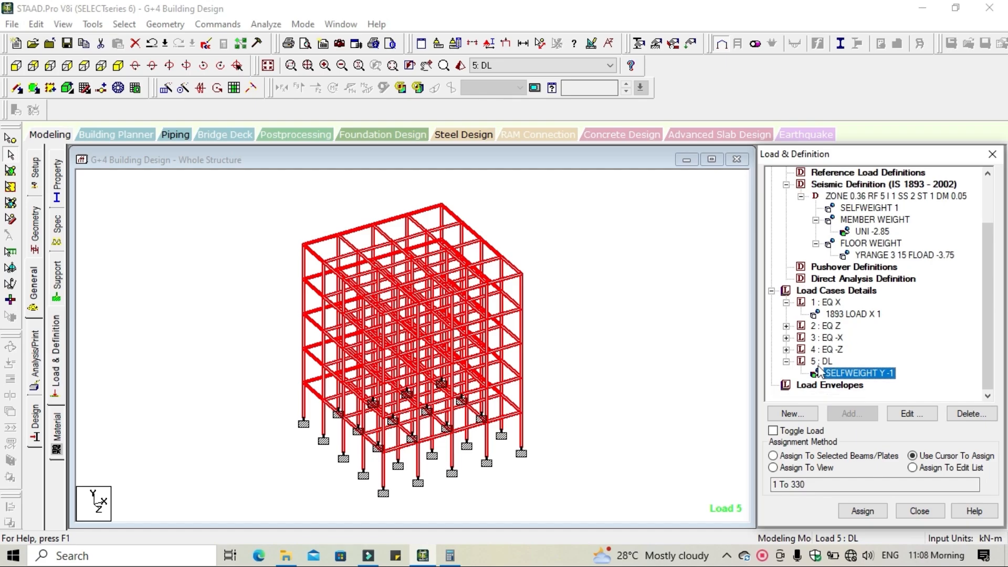
# Accept the save reminder, save the modified structure and clear the member selection
pyautogui.click(876, 375)
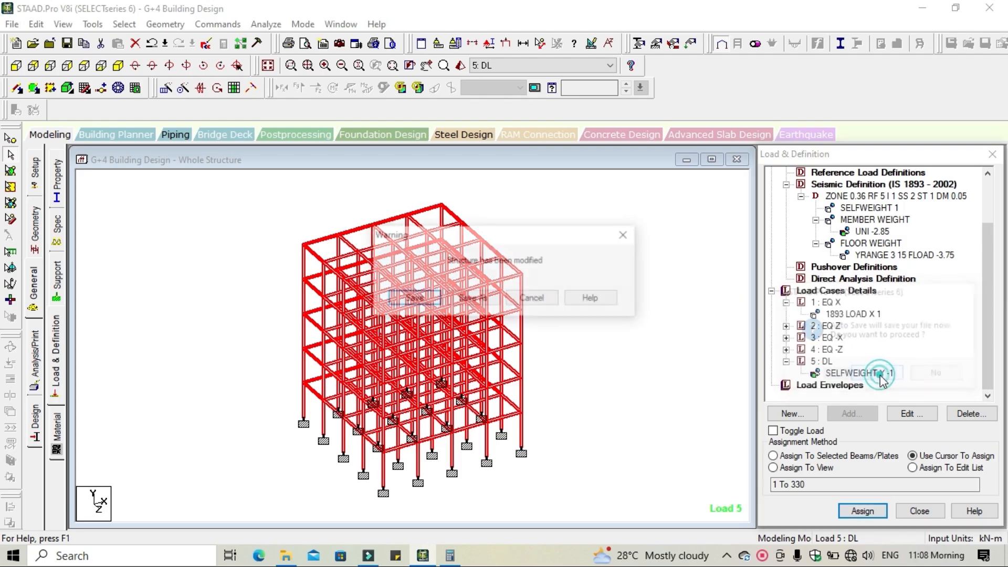
pyautogui.click(410, 300)
pyautogui.click(653, 271)
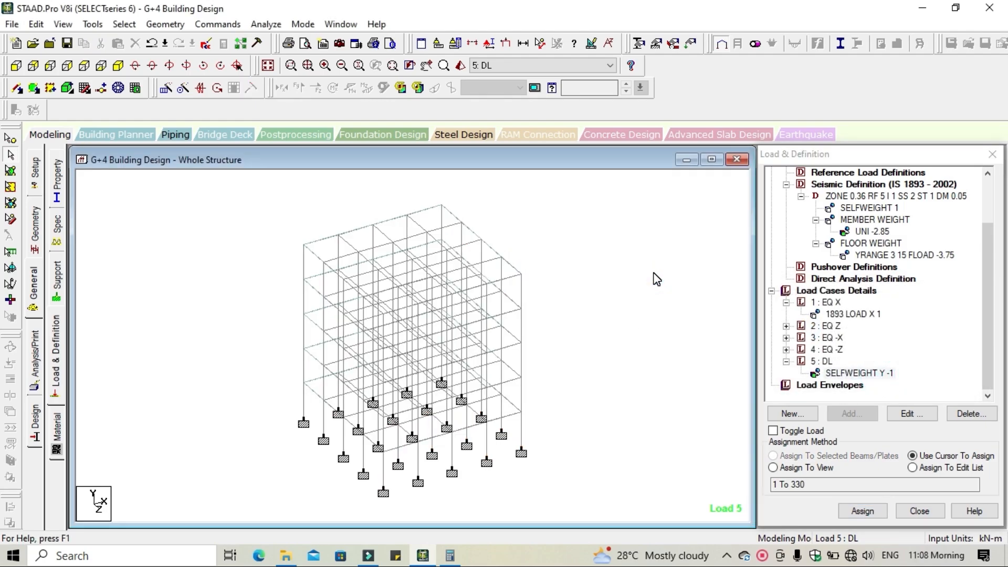
pyautogui.click(663, 282)
# Start adding primary load case 6 under the load case details and show its available loading types
pyautogui.click(856, 297)
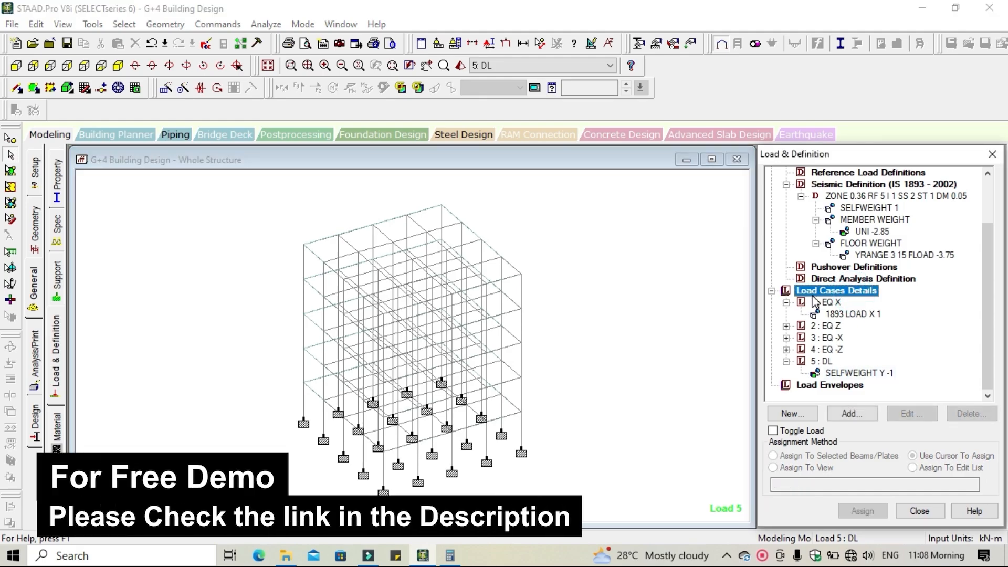
pyautogui.click(852, 414)
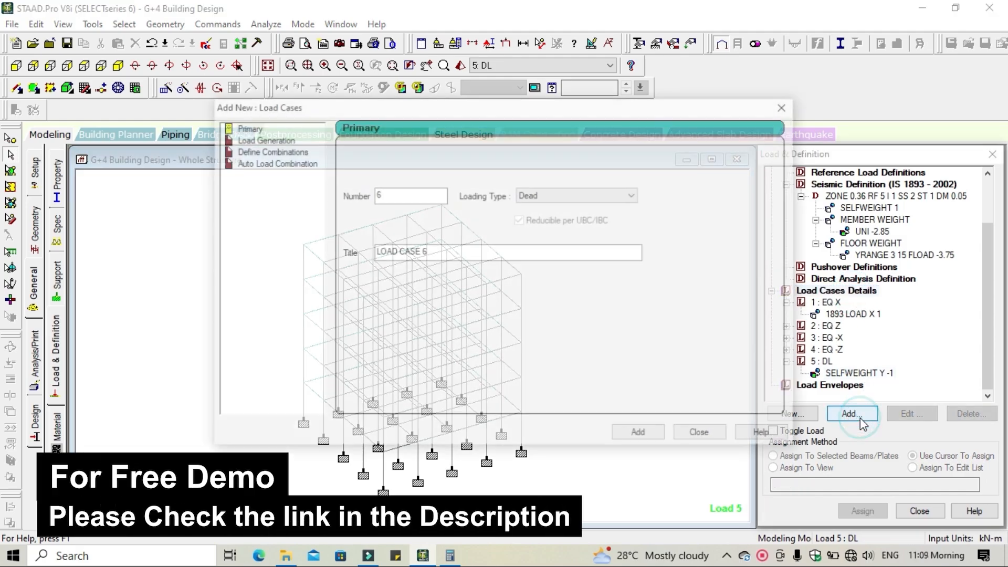
pyautogui.click(609, 194)
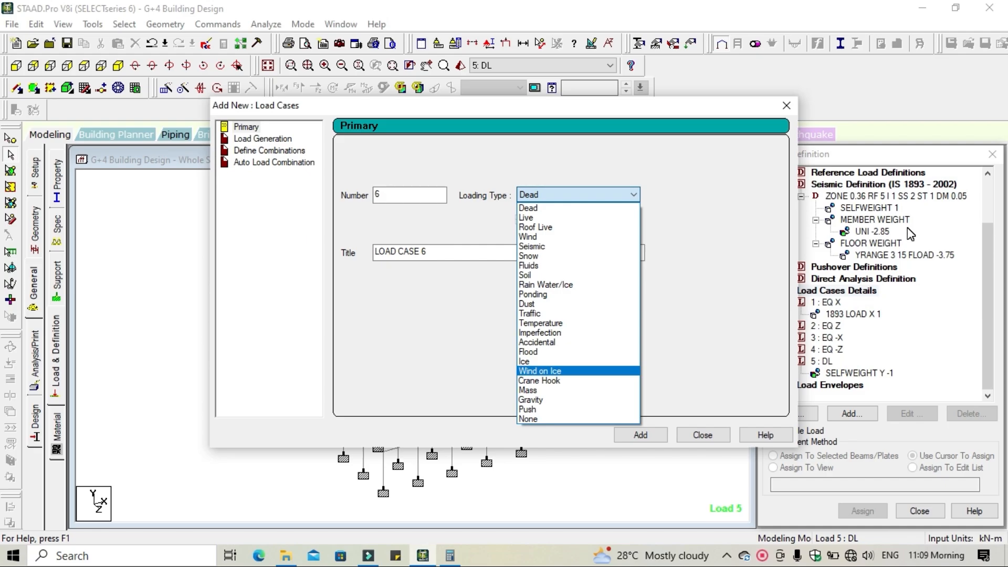
# Create primary load case 6 with loading type Live and the title LL
pyautogui.click(596, 228)
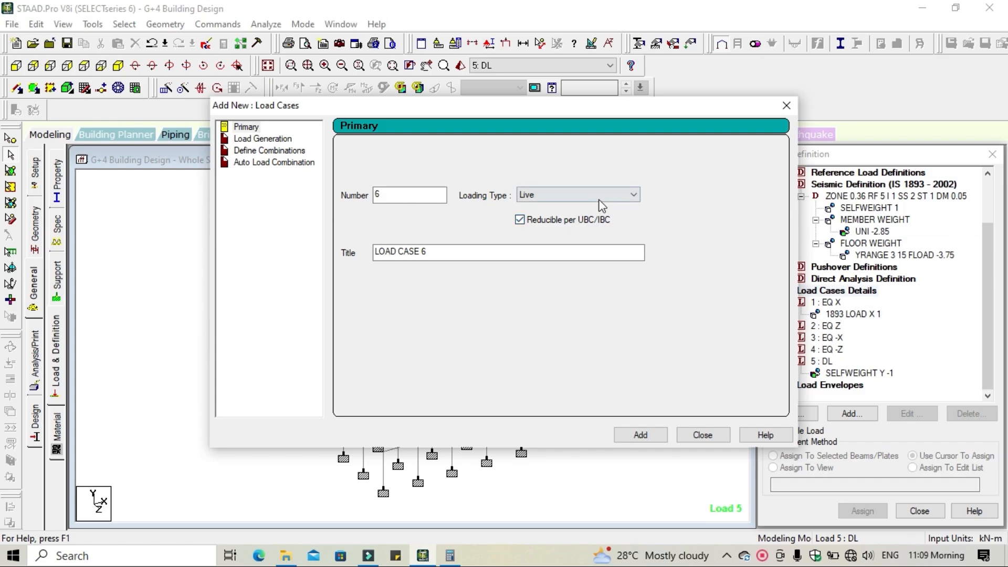
pyautogui.click(599, 198)
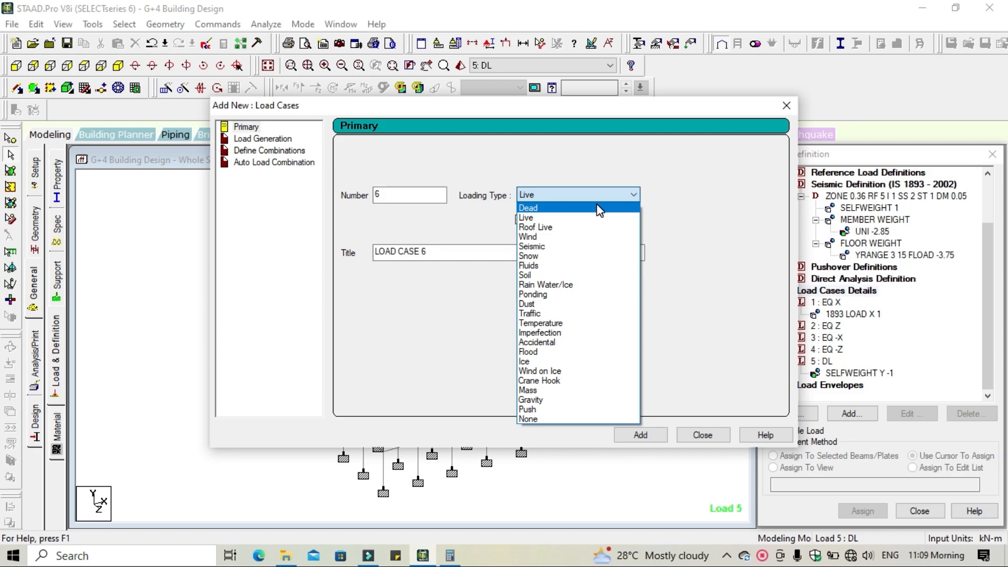
pyautogui.click(583, 218)
pyautogui.moveTo(445, 254); pyautogui.dragTo(266, 247)
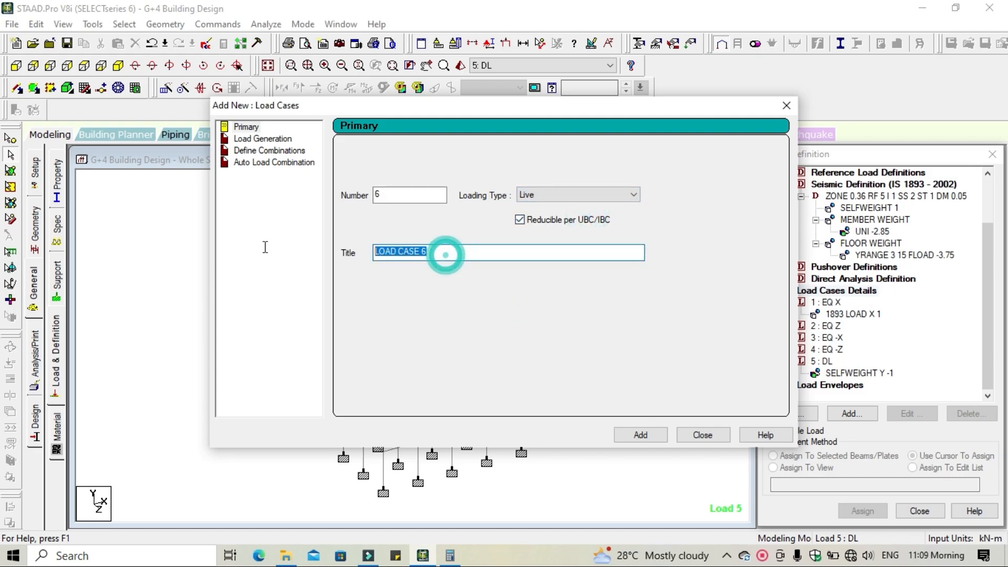
pyautogui.write('LL')
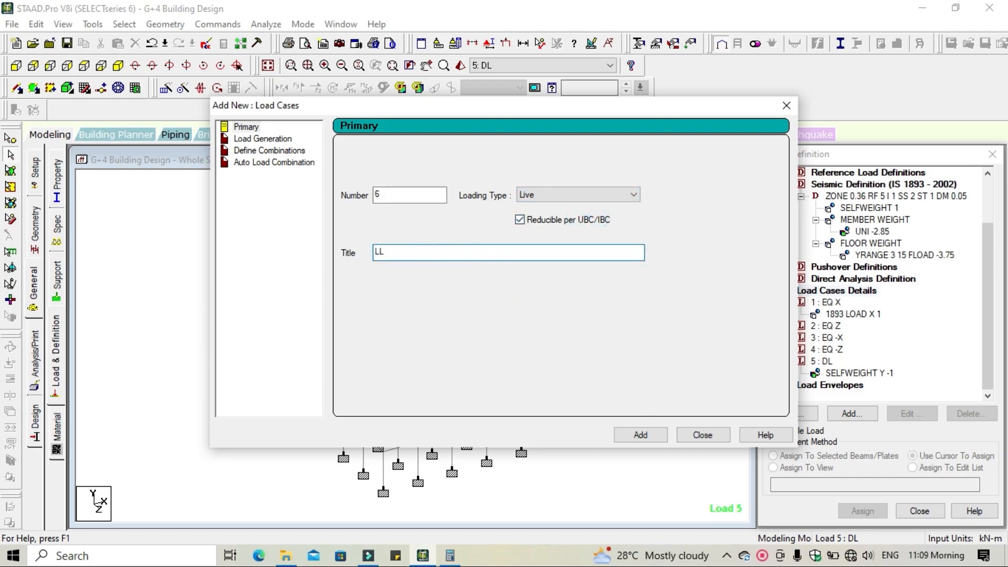
pyautogui.click(647, 436)
pyautogui.click(706, 437)
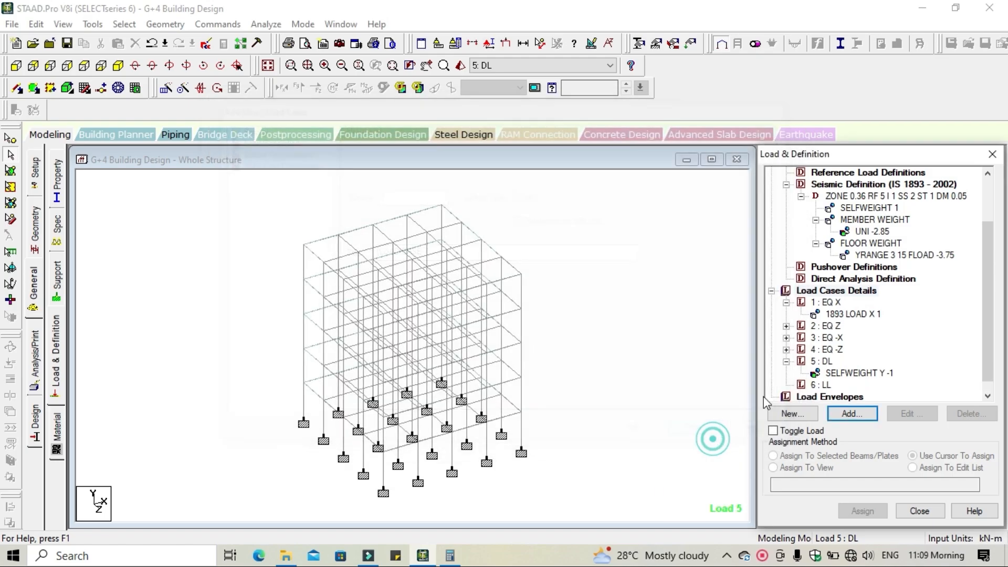
# Add a floor load of -2 kN/m2 in Global Y to load case LL, with a Y range from 3 to 15 m
pyautogui.click(821, 373)
pyautogui.click(851, 414)
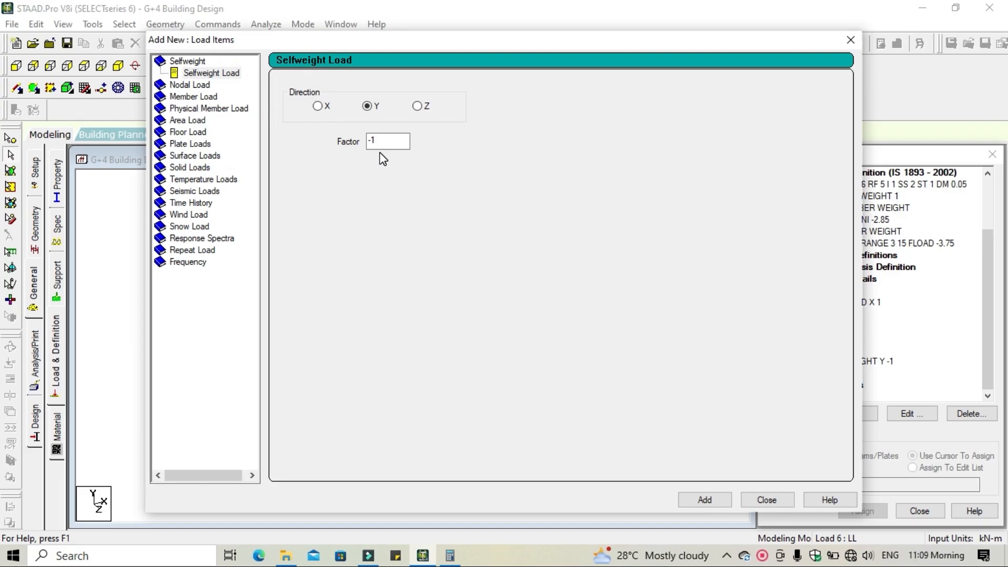
pyautogui.click(190, 132)
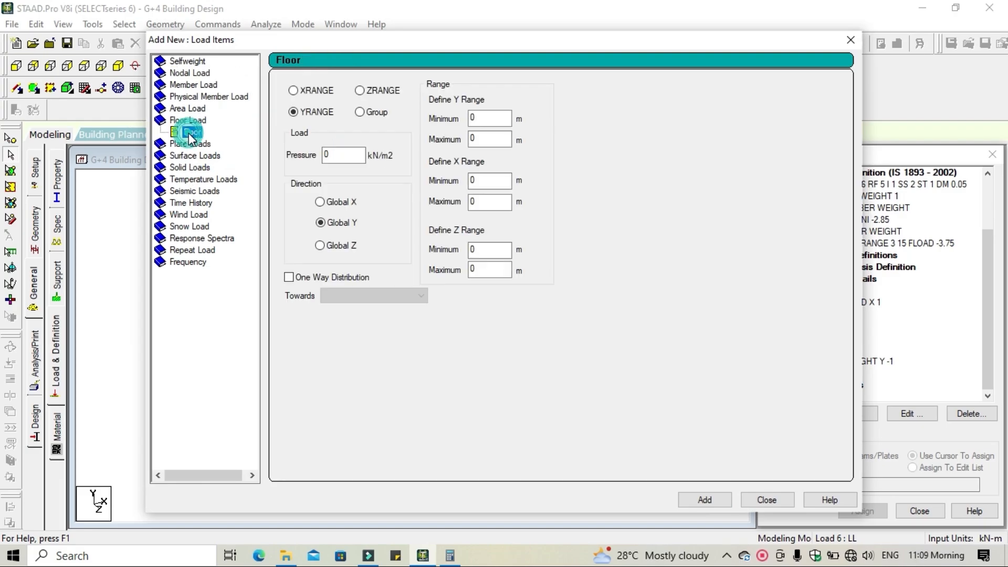
pyautogui.doubleClick(343, 155)
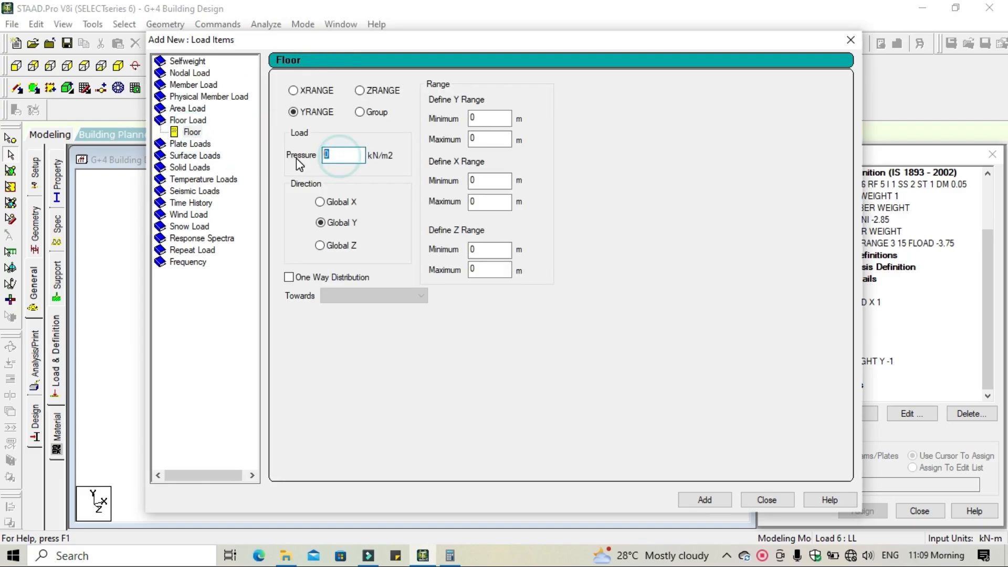
pyautogui.write('-2')
pyautogui.doubleClick(471, 119)
pyautogui.write('3')
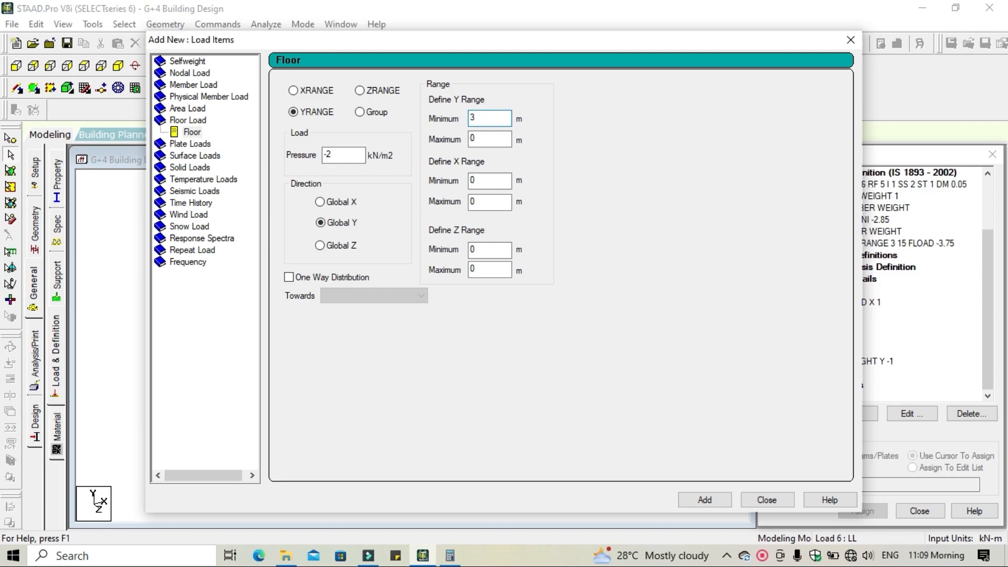
pyautogui.doubleClick(480, 139)
pyautogui.write('15')
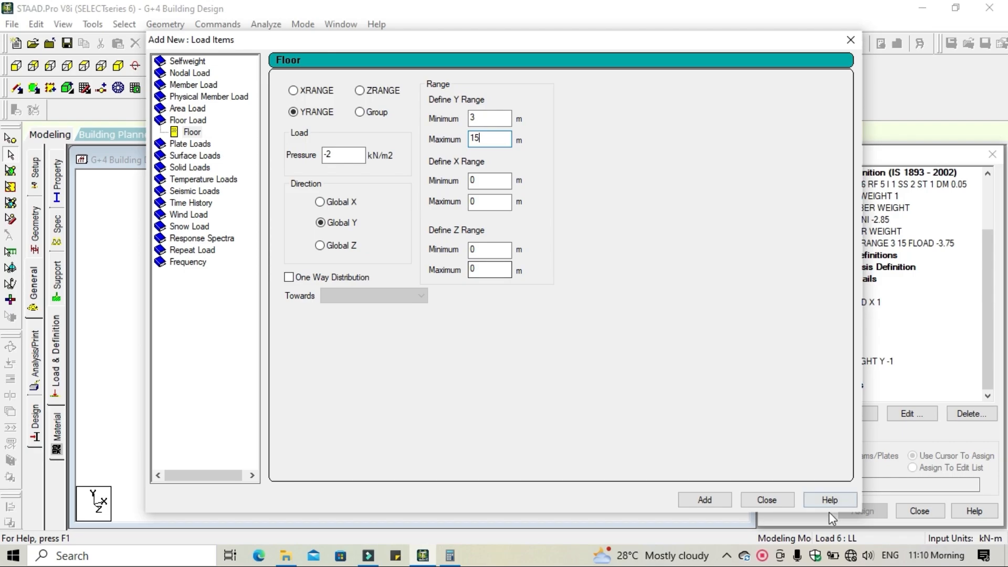
pyautogui.click(698, 500)
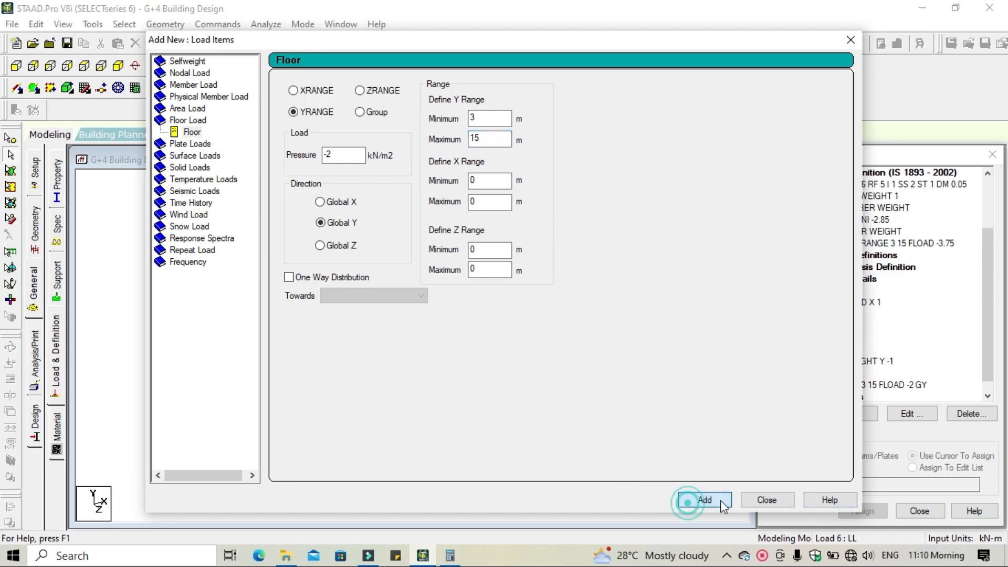
pyautogui.click(767, 500)
# Open a new floor load item for the dead load case DL
pyautogui.scroll(-1, 898, 309)
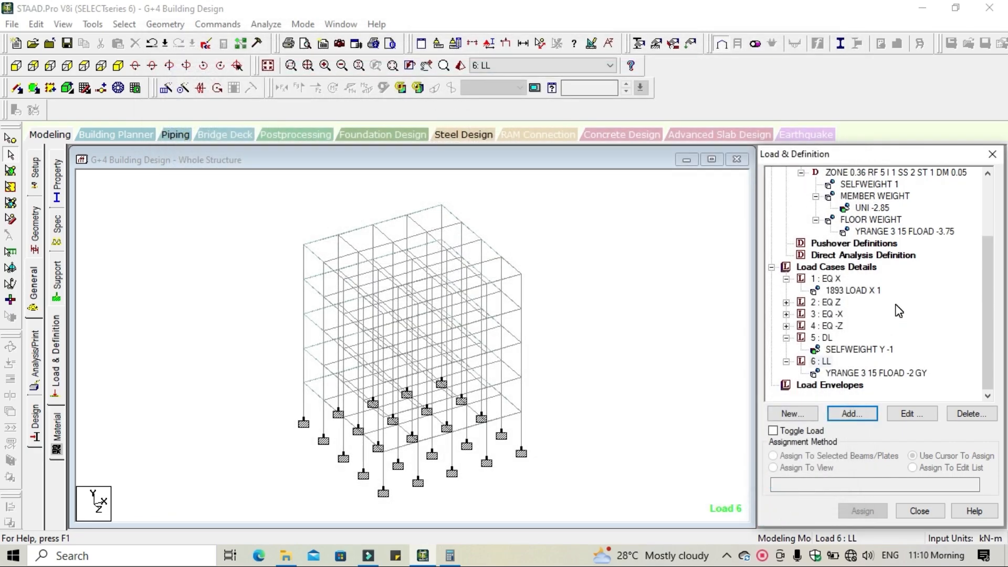
pyautogui.click(828, 337)
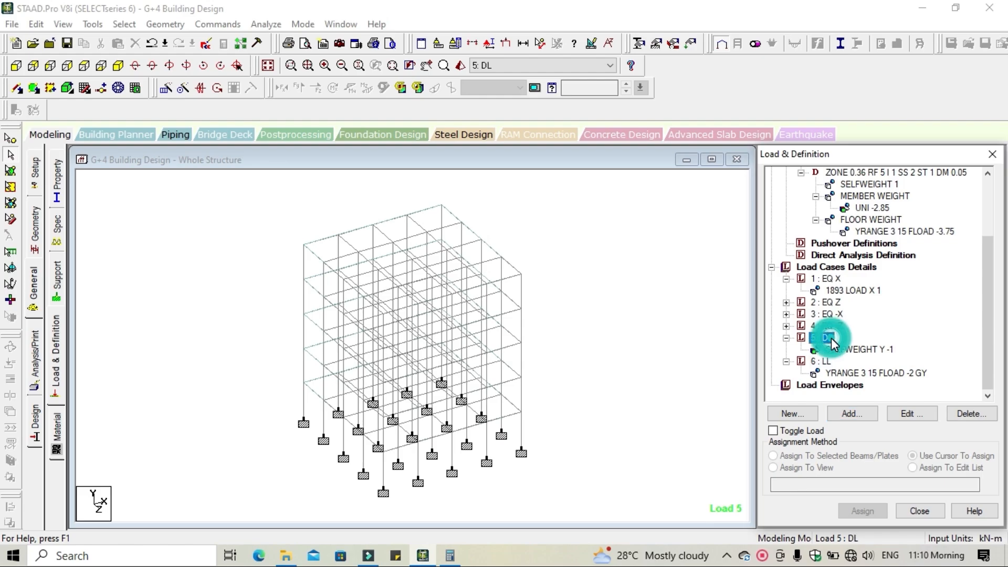
pyautogui.click(851, 416)
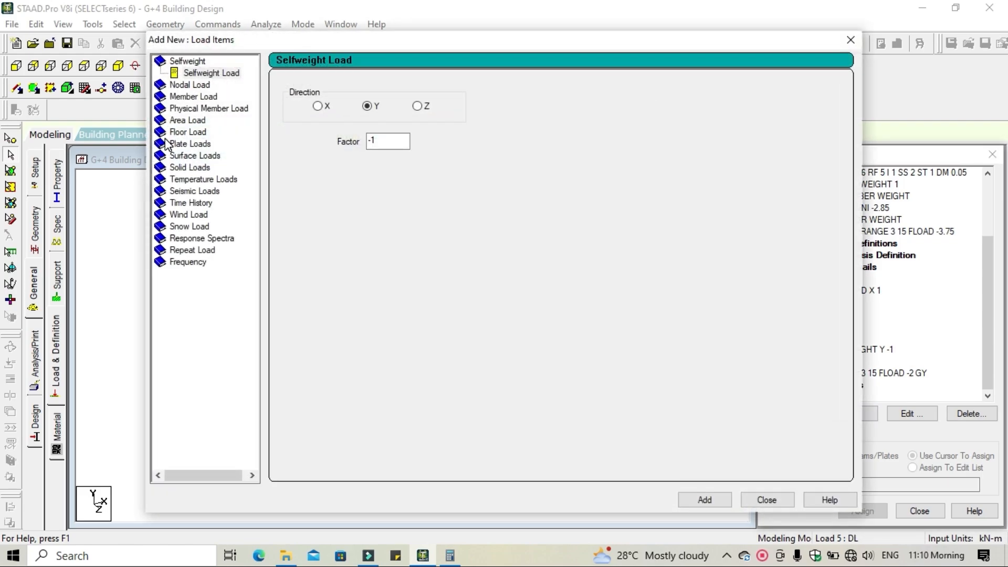
pyautogui.click(179, 132)
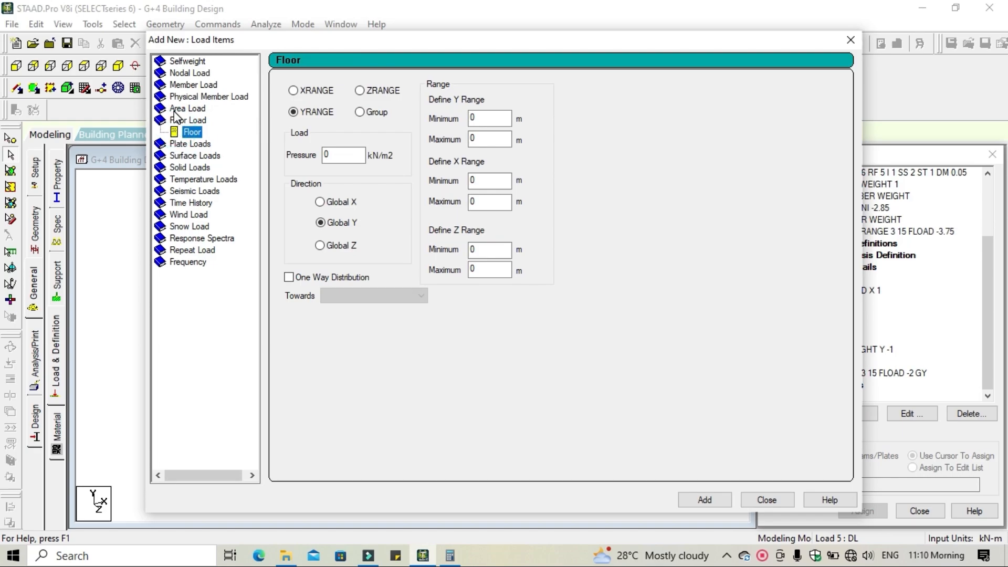
pyautogui.click(178, 109)
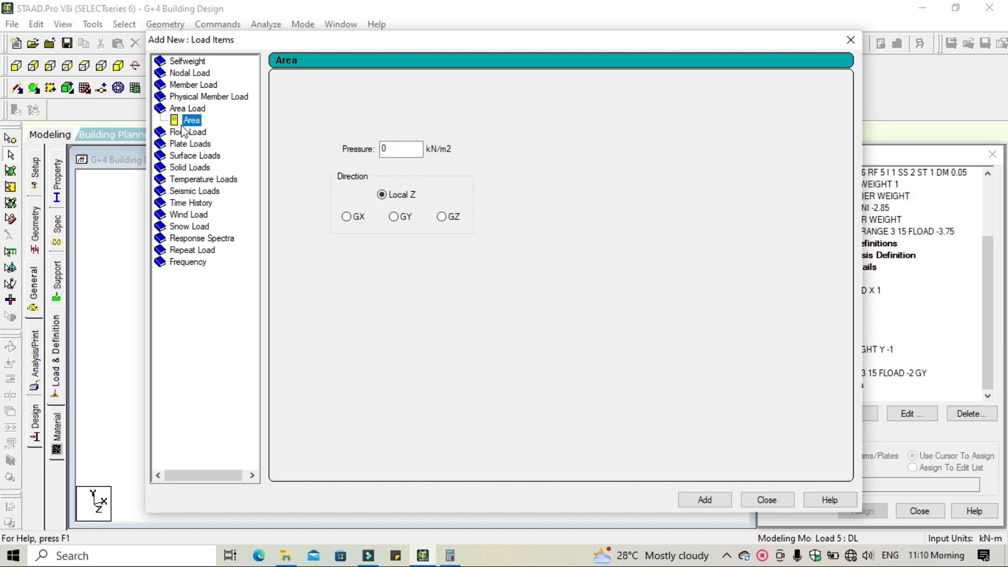
pyautogui.click(181, 85)
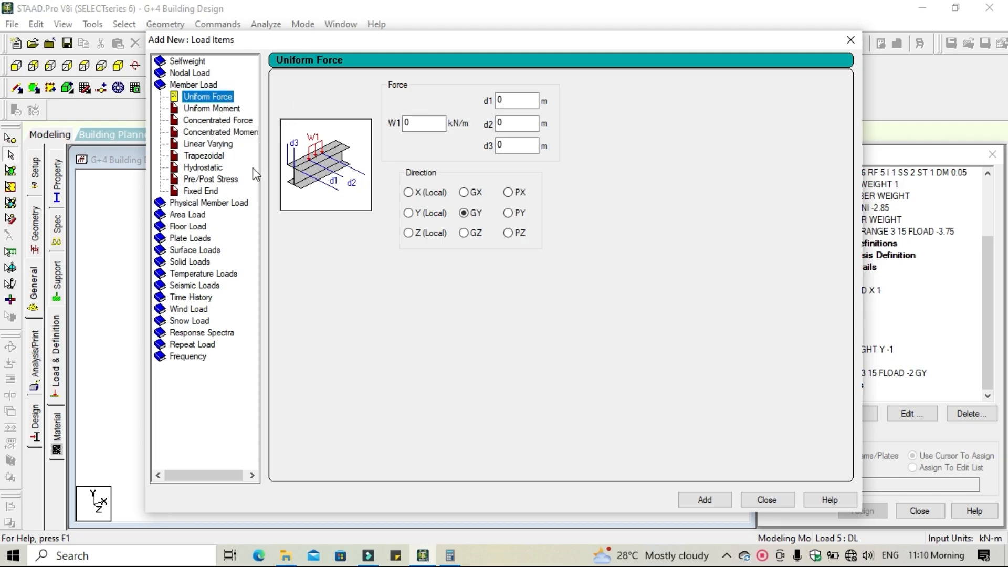
pyautogui.click(194, 239)
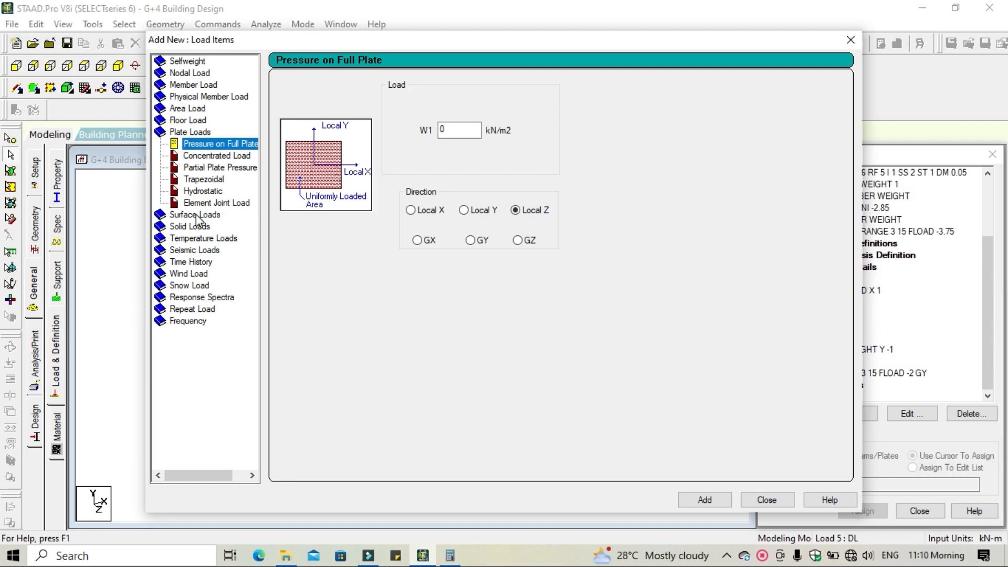
# Add a floor load of -1 kN/m2 in Global Y to case DL, with a Y range from 3 to 15 m
pyautogui.click(191, 121)
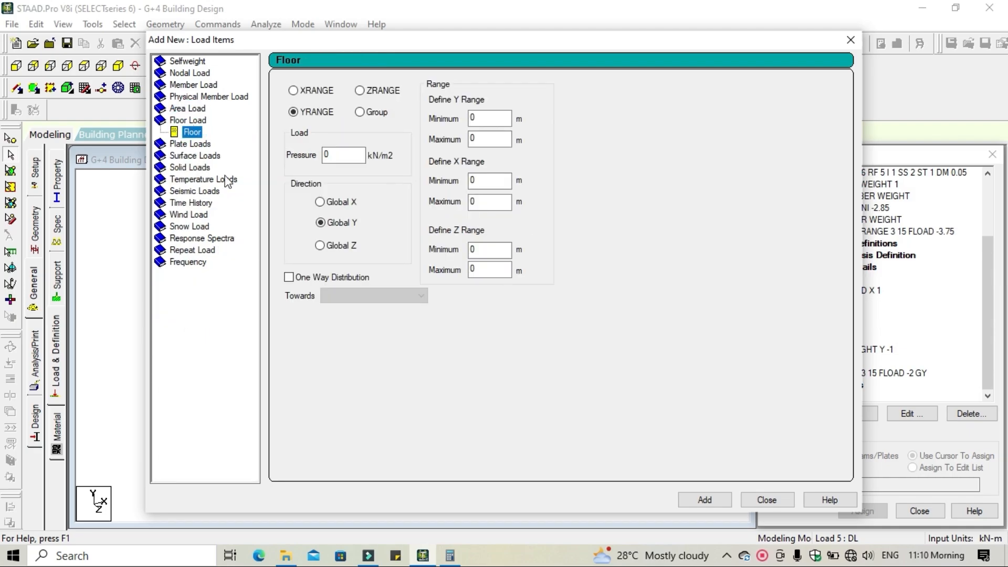
pyautogui.doubleClick(350, 153)
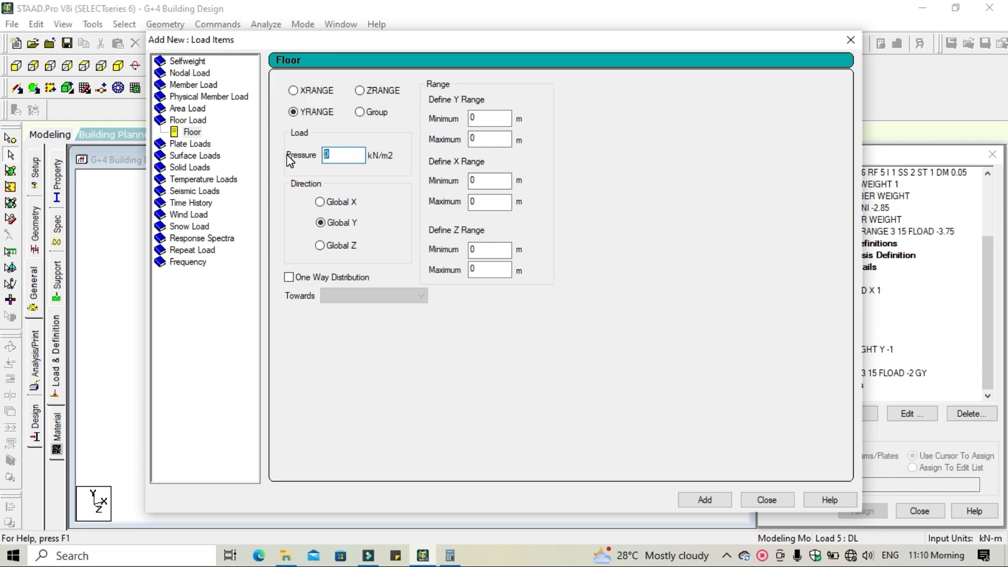
pyautogui.write('-1')
pyautogui.doubleClick(491, 118)
pyautogui.doubleClick(472, 139)
pyautogui.write('15')
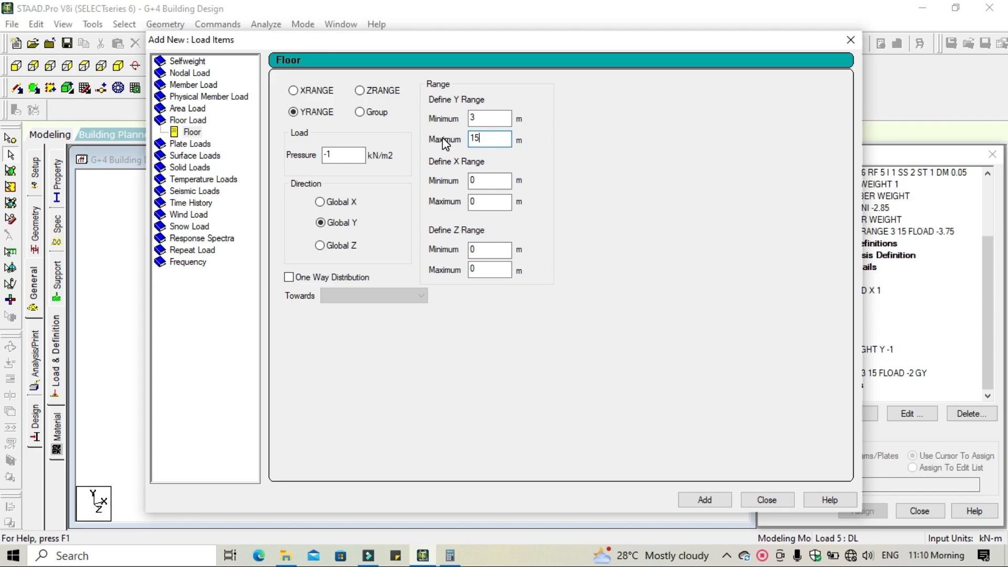
pyautogui.click(694, 502)
pyautogui.click(764, 500)
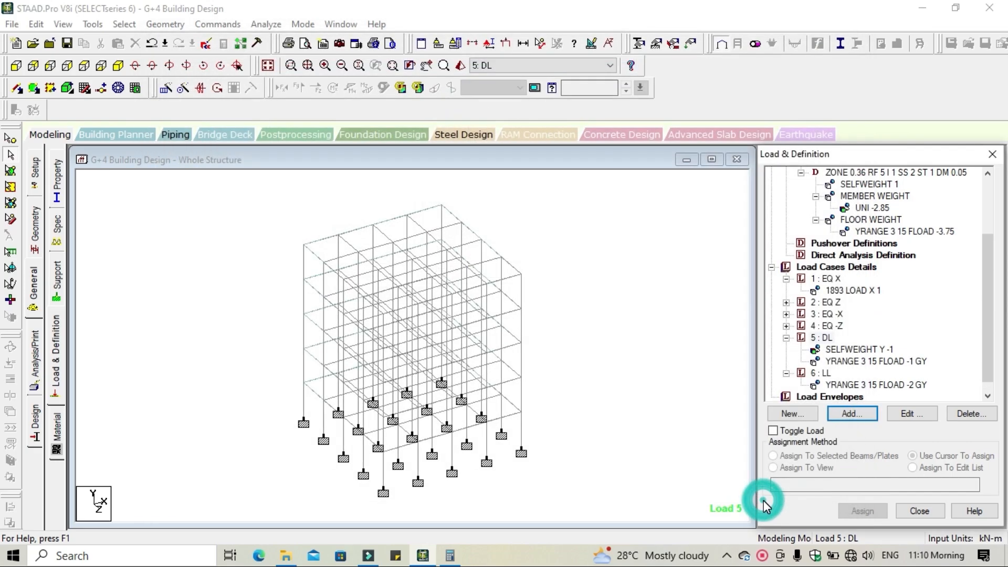
# Inspect the DL floor load, the LL floor load and the seismic floor weight on the structure
pyautogui.click(860, 349)
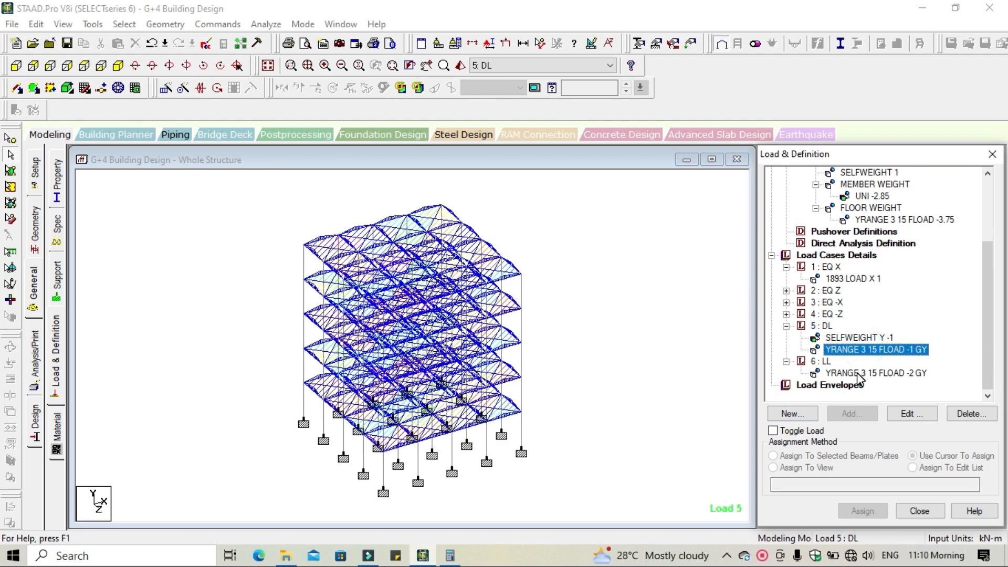
pyautogui.click(857, 372)
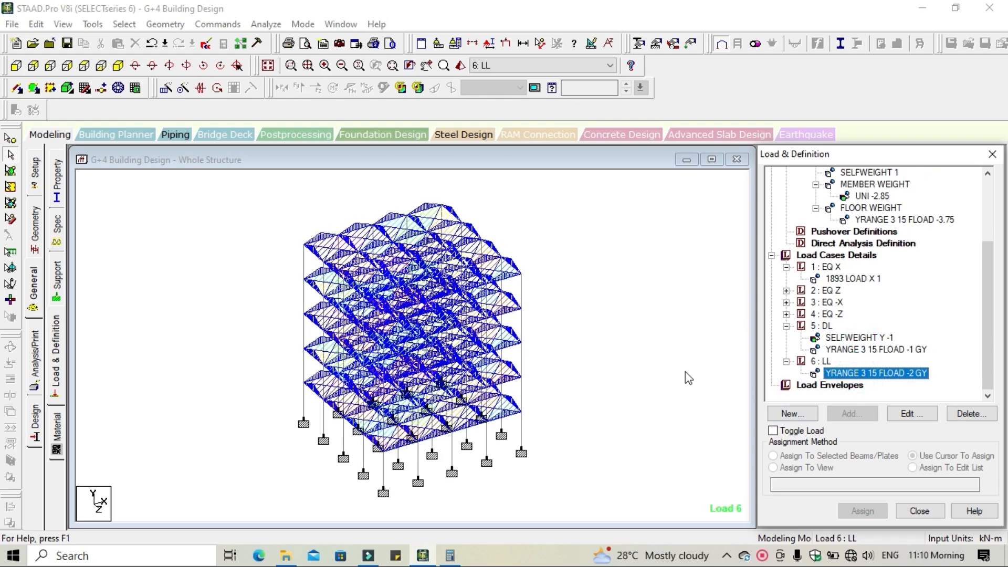
pyautogui.click(895, 220)
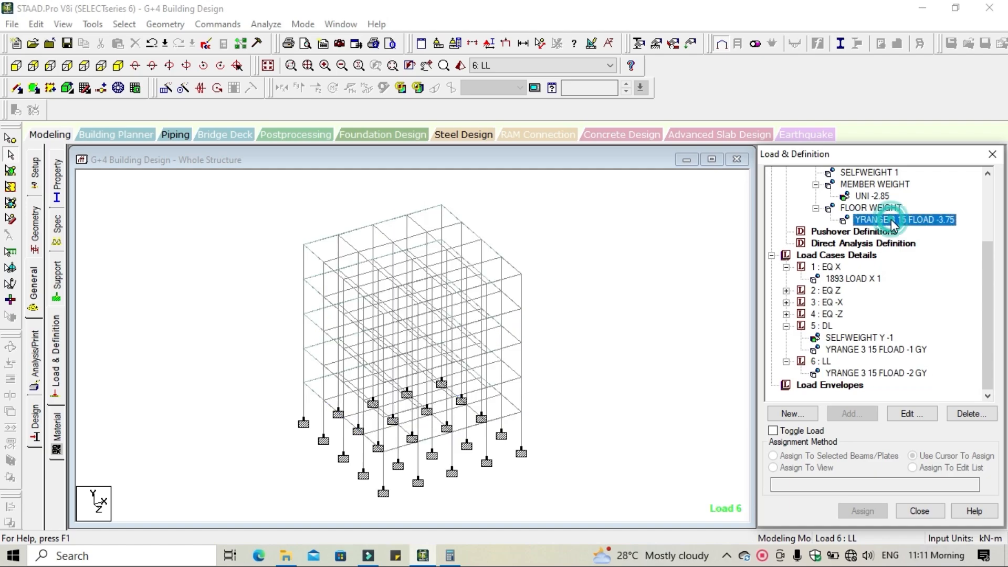
pyautogui.click(670, 326)
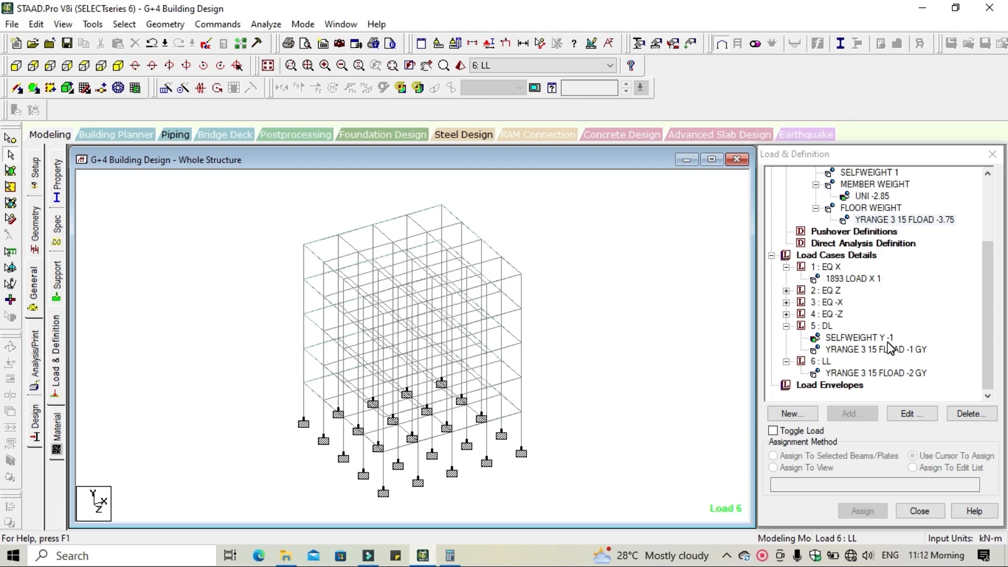
# Generate and add automatic load combinations using the Indian Code and the Genral_Structures category
pyautogui.click(855, 257)
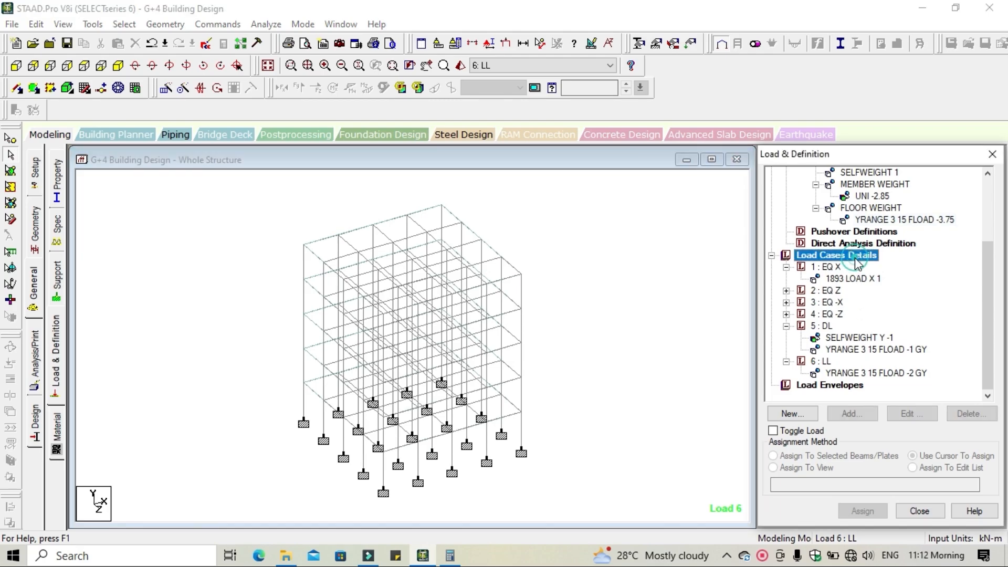
pyautogui.click(851, 414)
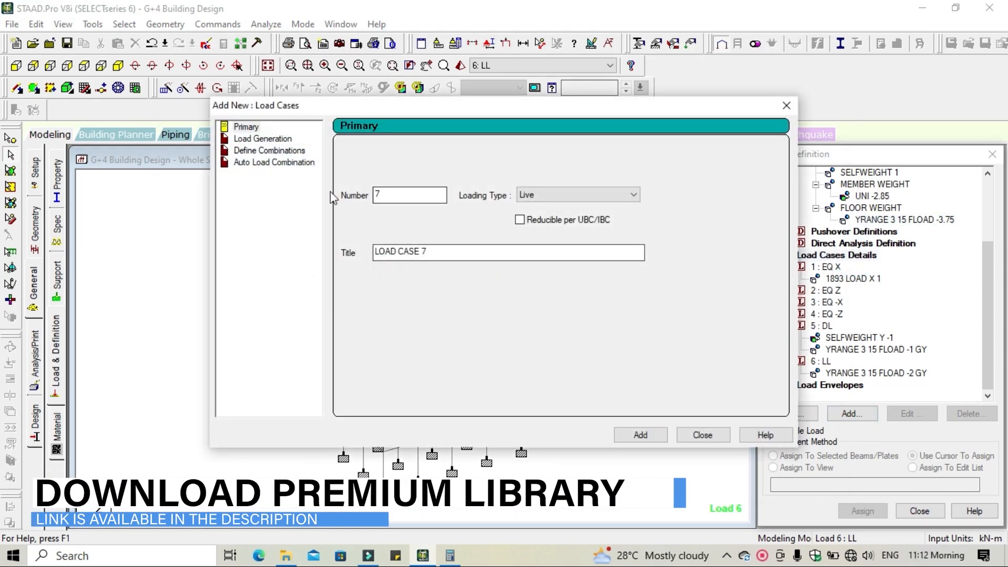
pyautogui.click(274, 162)
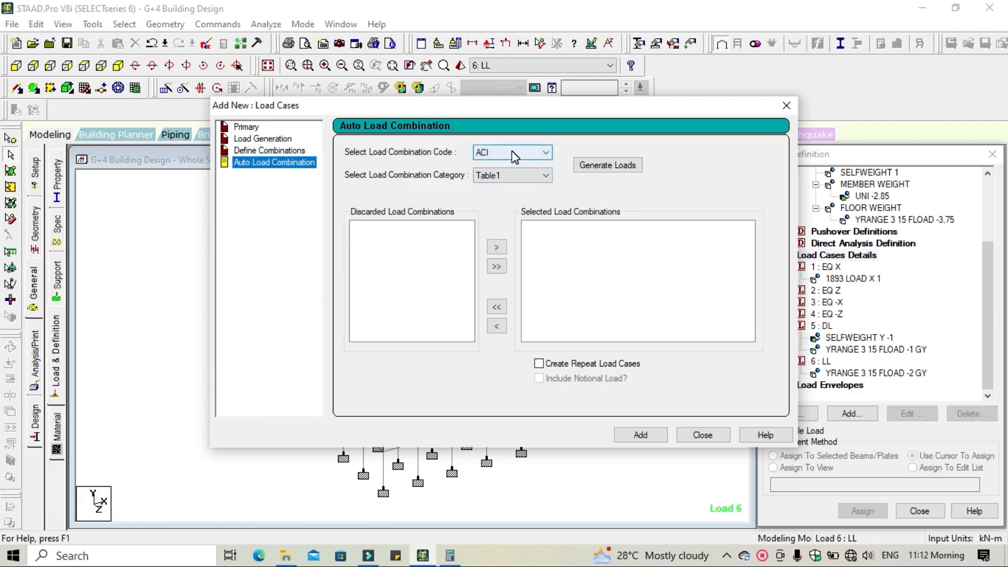
pyautogui.click(513, 153)
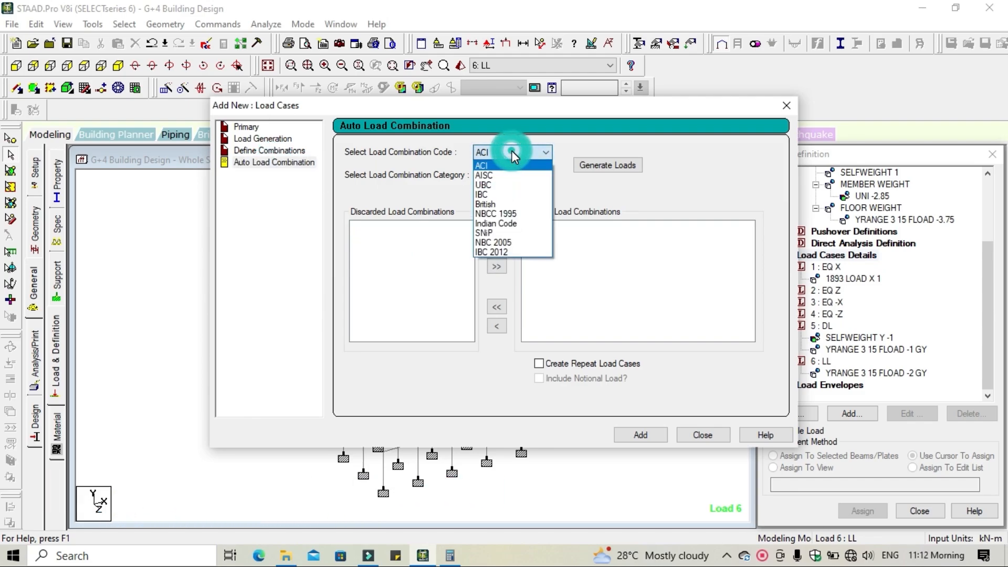
pyautogui.click(514, 224)
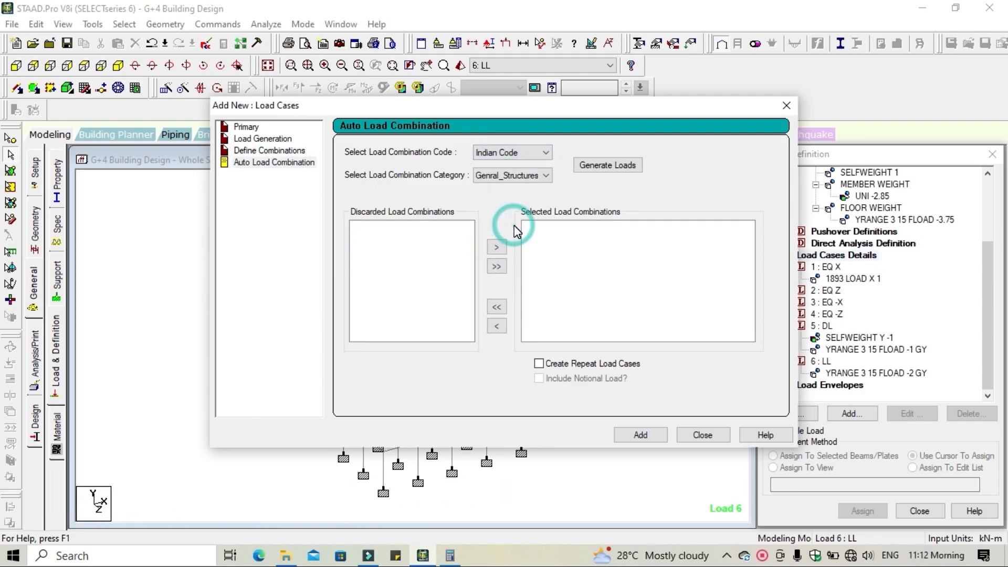
pyautogui.click(596, 167)
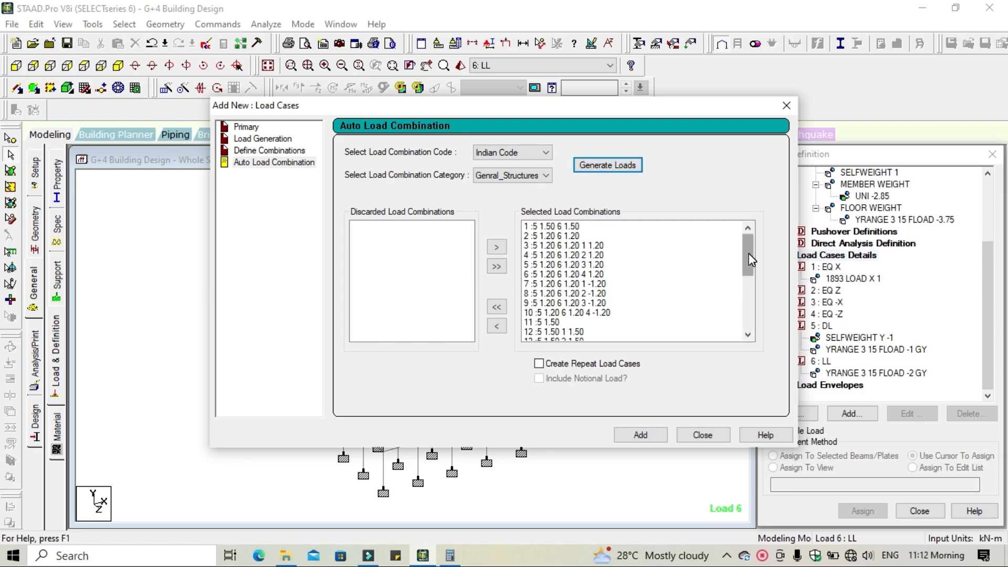
pyautogui.moveTo(749, 253)
pyautogui.mouseDown()
pyautogui.moveTo(748, 328)
pyautogui.moveTo(753, 247)
pyautogui.mouseUp()
pyautogui.click(637, 436)
pyautogui.click(694, 439)
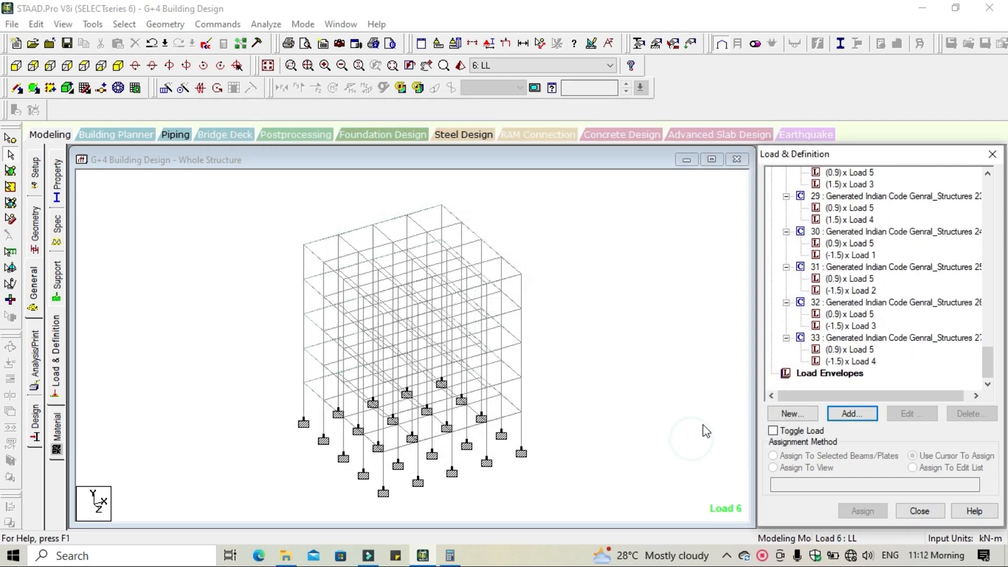
pyautogui.scroll(13, 870, 349)
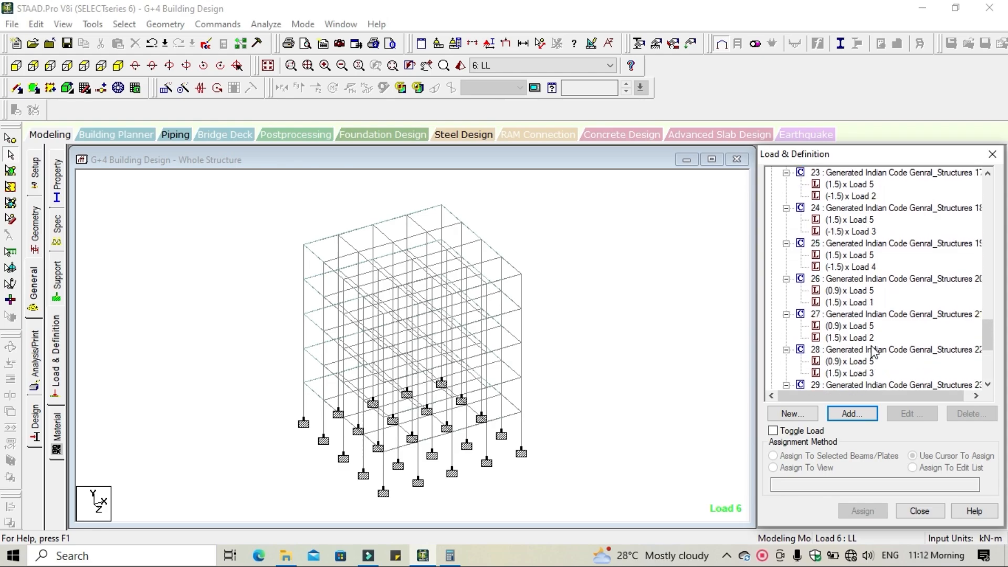
pyautogui.scroll(13, 873, 350)
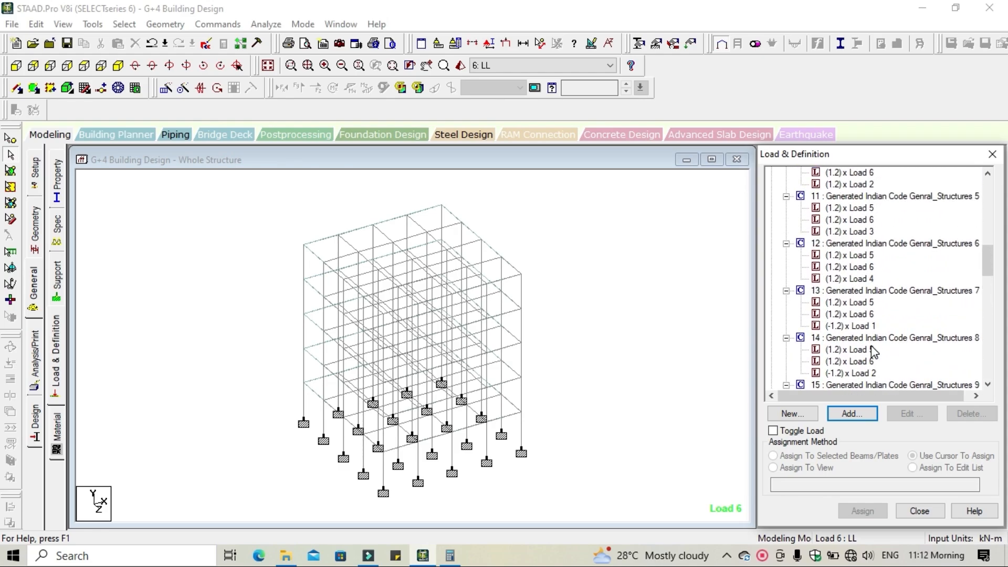
pyautogui.scroll(2, 872, 352)
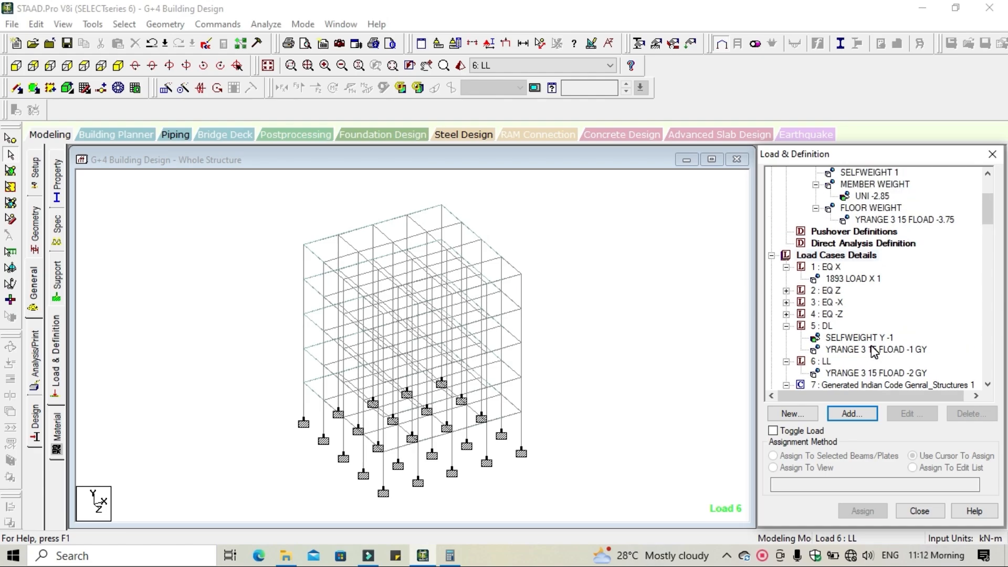
pyautogui.scroll(3, 872, 350)
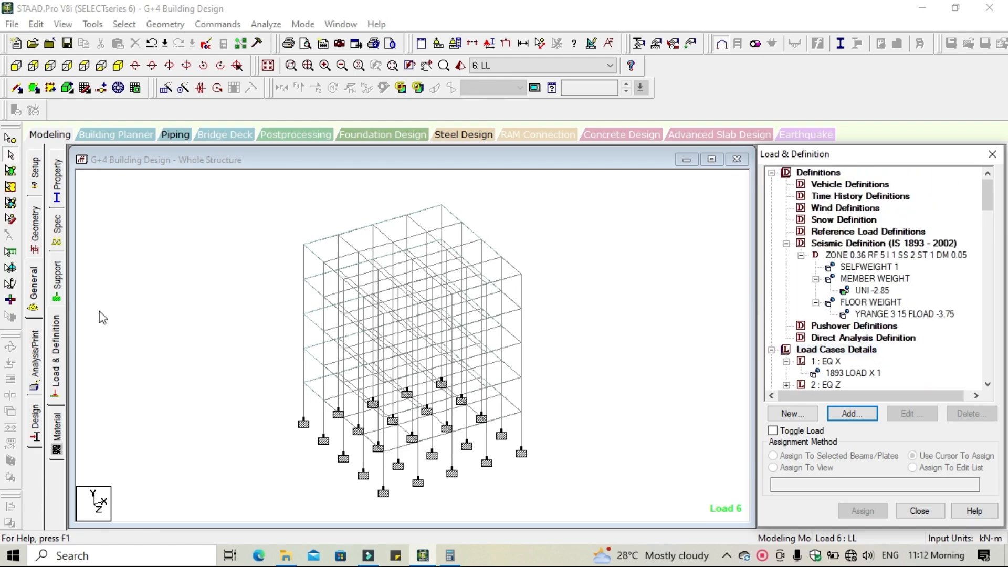
pyautogui.click(36, 375)
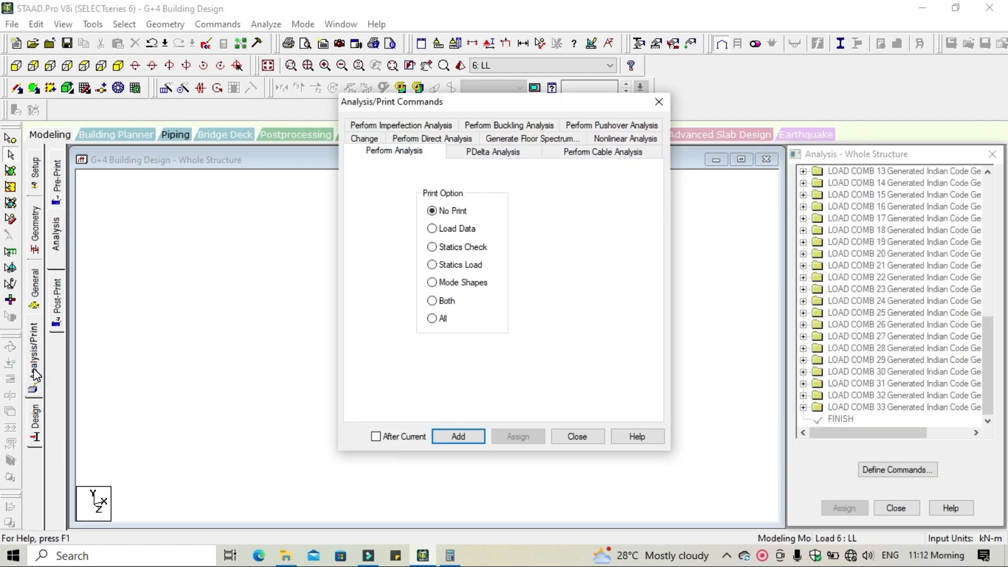
pyautogui.click(658, 103)
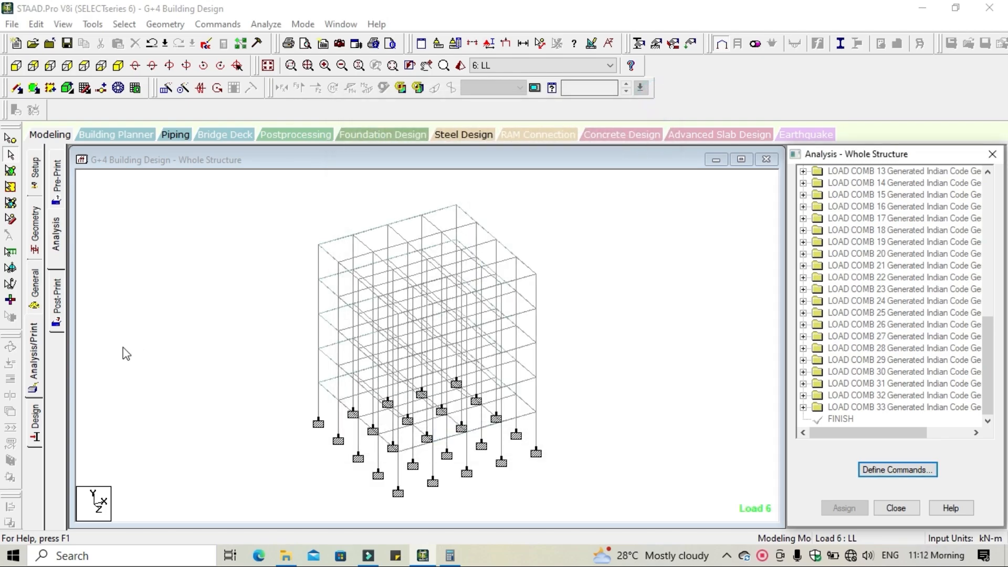
pyautogui.click(35, 419)
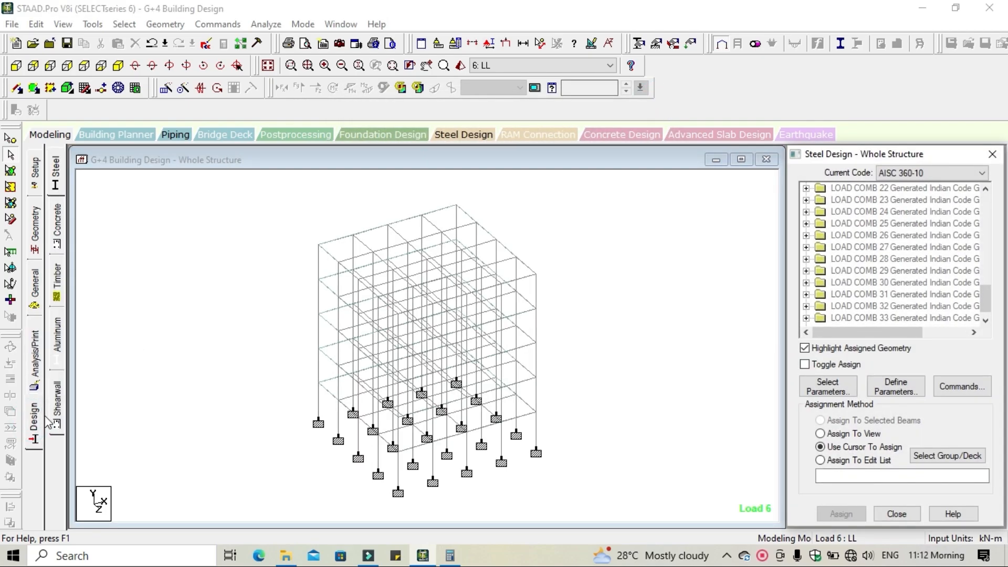
pyautogui.click(33, 247)
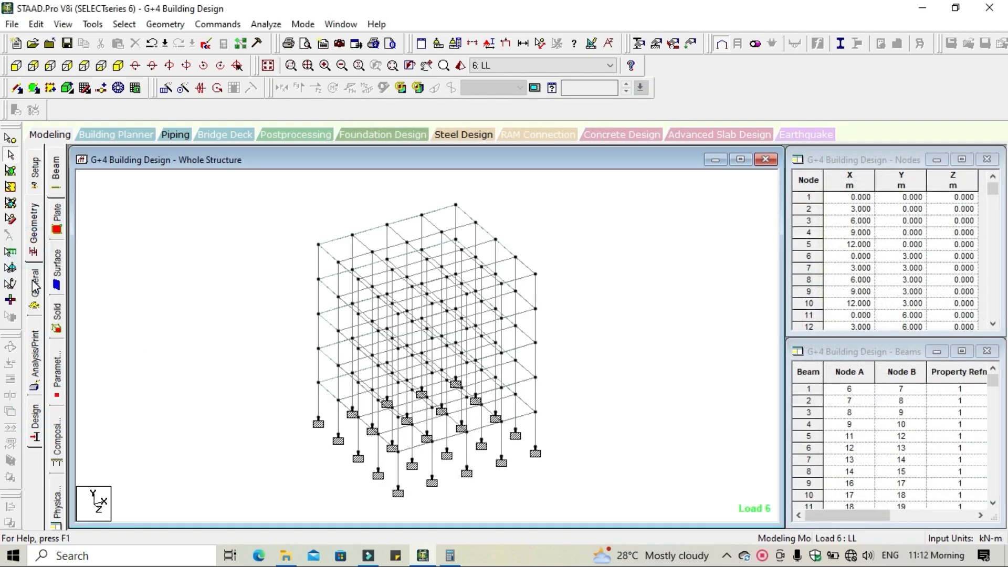
# Assign the CONCRETE material to all members and plates in the view
pyautogui.click(34, 286)
pyautogui.click(55, 430)
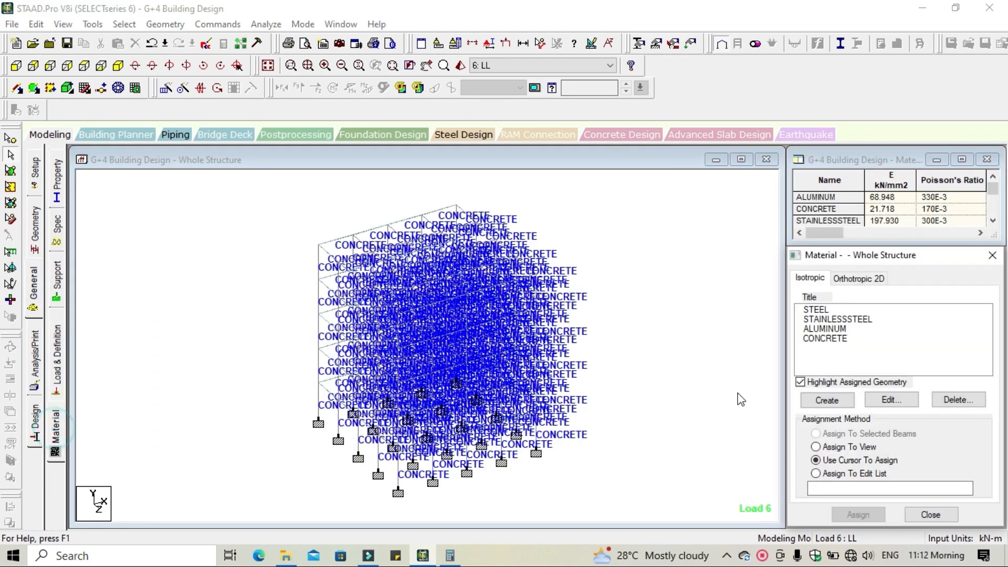
pyautogui.click(835, 339)
pyautogui.click(849, 514)
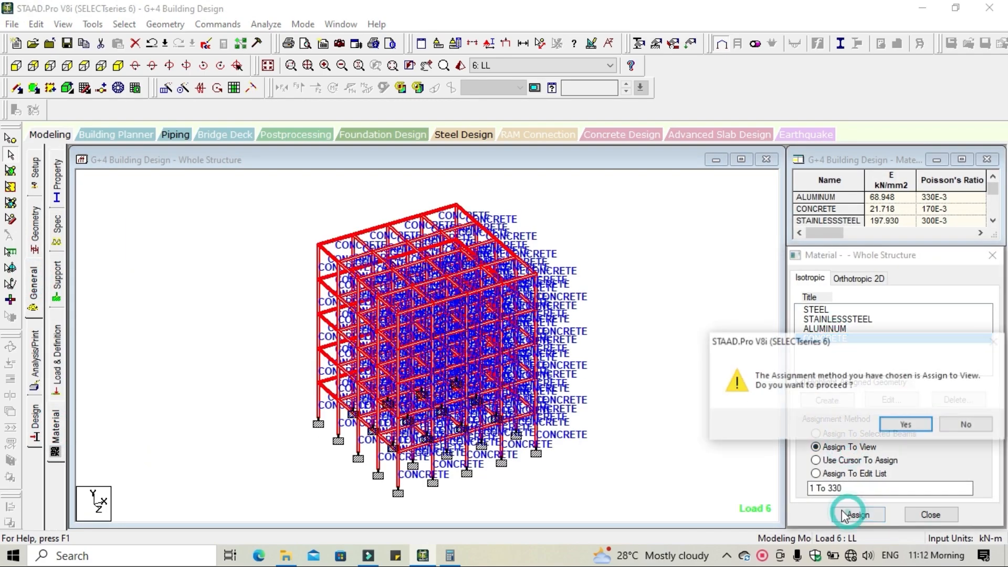
pyautogui.click(903, 424)
# Add a Perform Analysis command with the No Print option and check it in the structure's command list
pyautogui.click(37, 352)
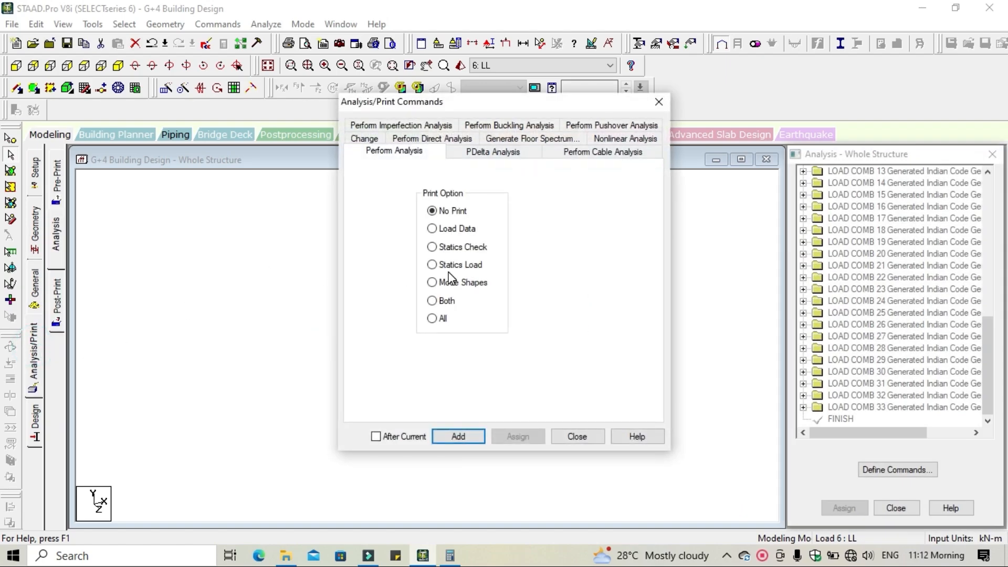
pyautogui.click(464, 438)
pyautogui.click(598, 438)
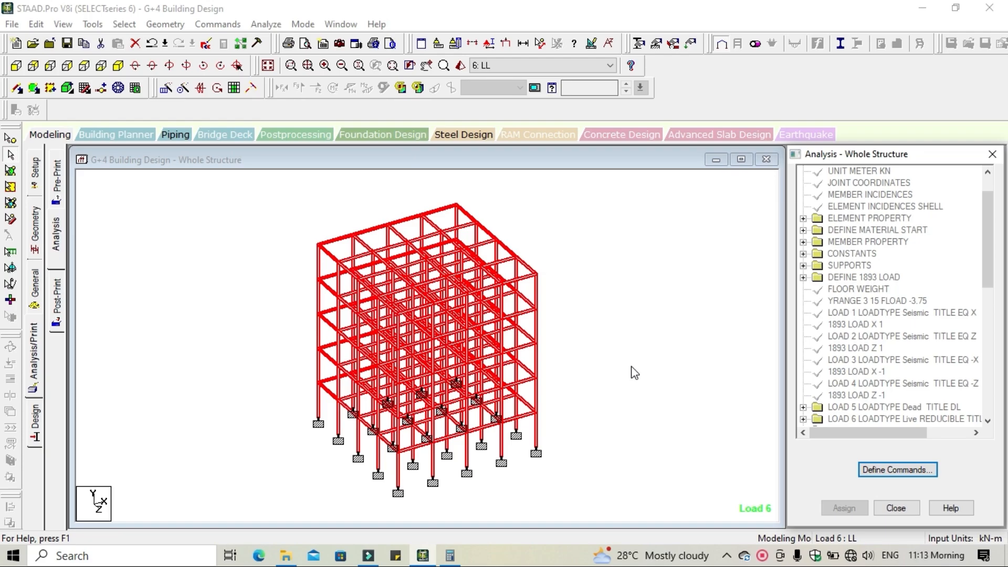
pyautogui.scroll(1, 871, 302)
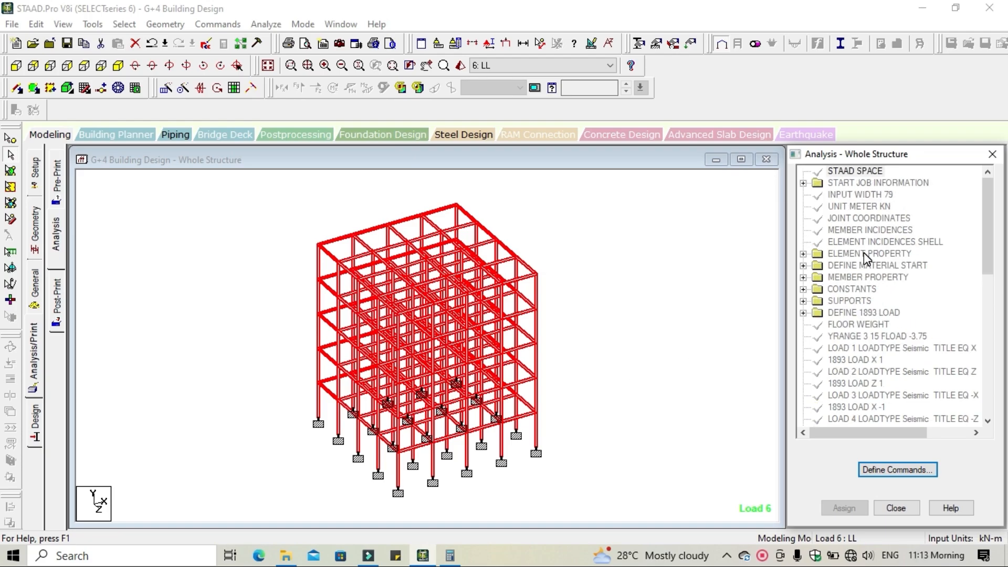
pyautogui.scroll(-2, 866, 257)
pyautogui.scroll(-8, 865, 257)
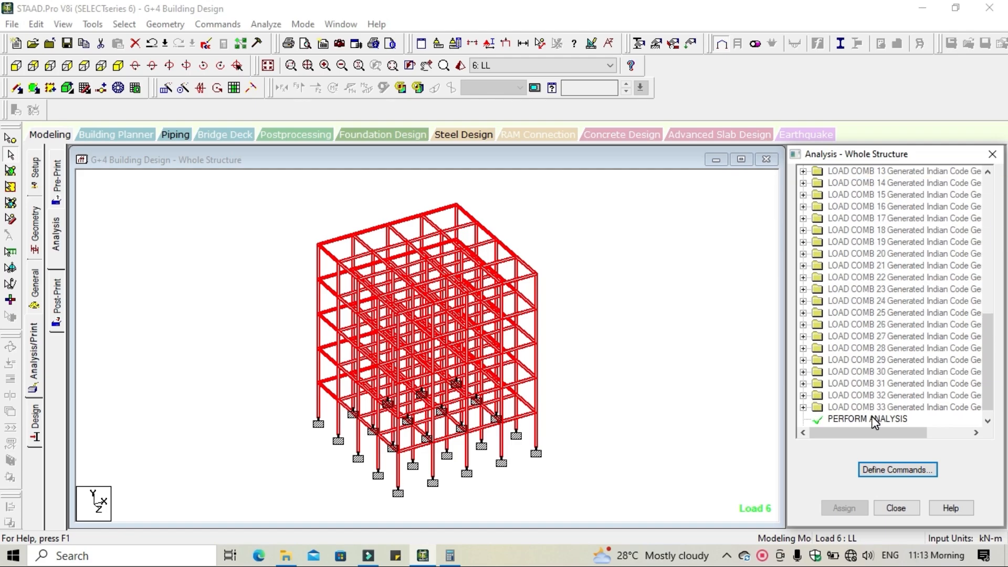
# Save the modified structure and run the analysis
pyautogui.click(266, 24)
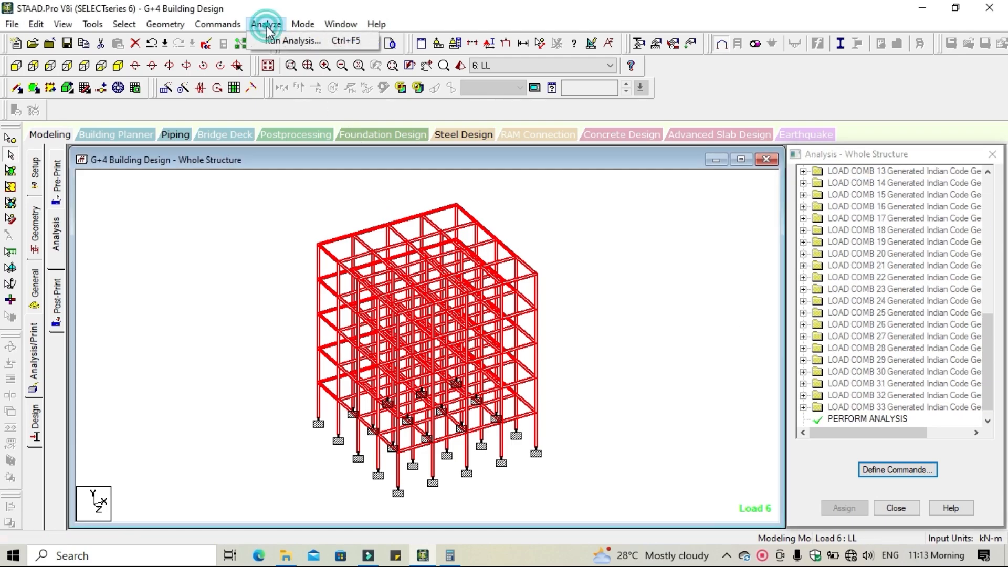
pyautogui.click(290, 41)
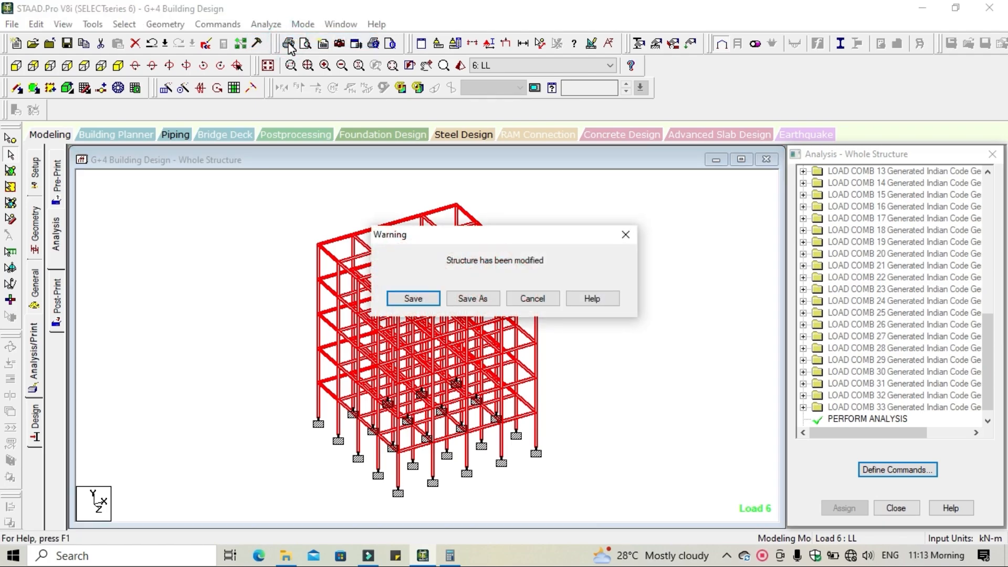
pyautogui.click(413, 298)
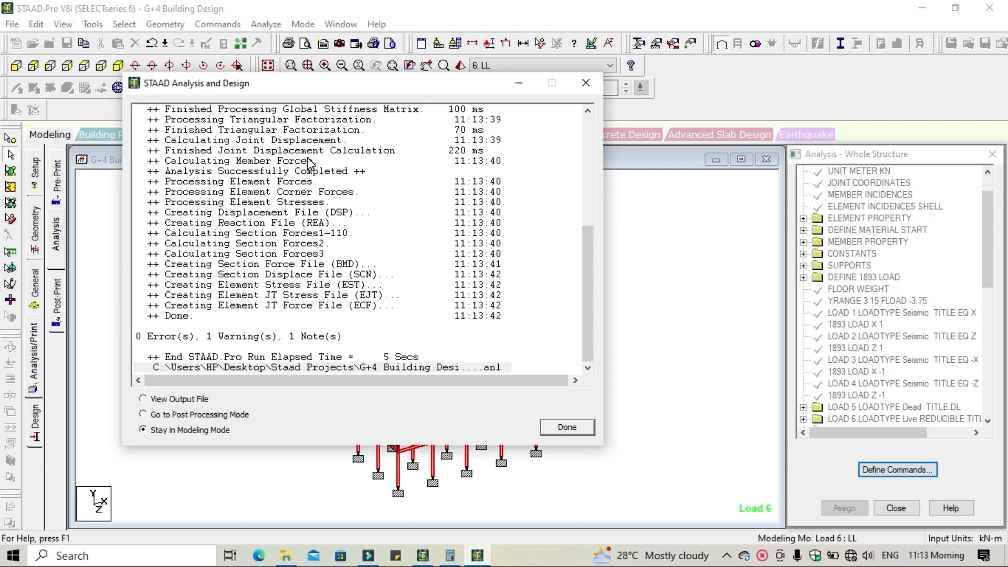
# Go to Post Processing Mode with all load cases selected in the results setup, and clear the member selection
pyautogui.click(158, 414)
pyautogui.click(567, 427)
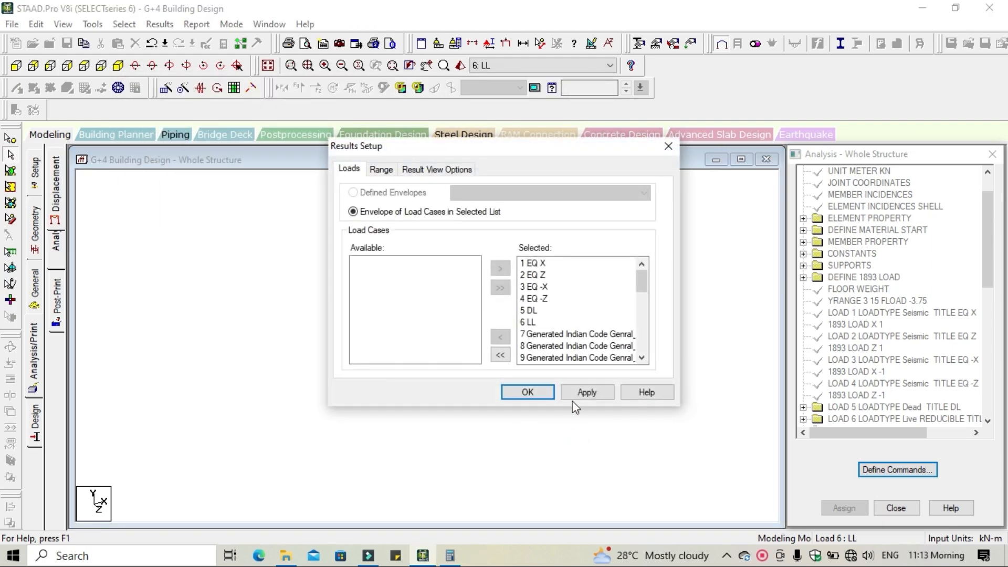
pyautogui.click(586, 393)
pyautogui.click(526, 392)
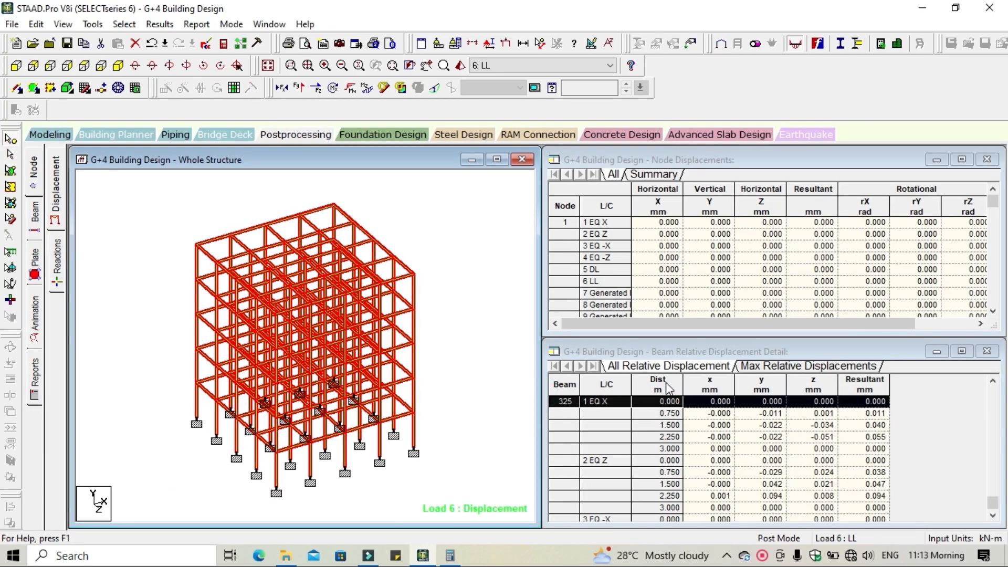
pyautogui.click(489, 312)
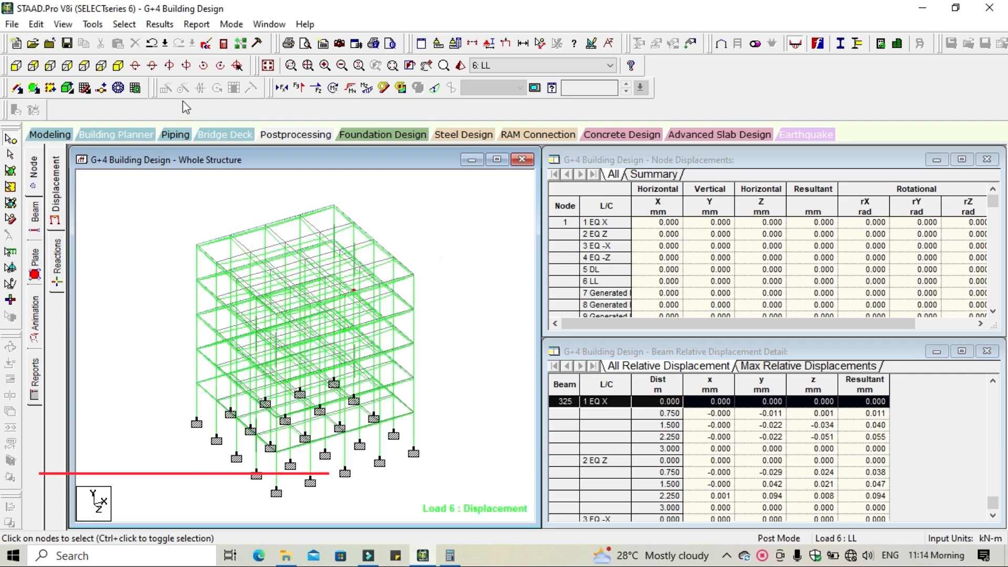
# Examine the shear Y, shear Z and axial force diagrams of the whole structure for load case LL
pyautogui.click(297, 88)
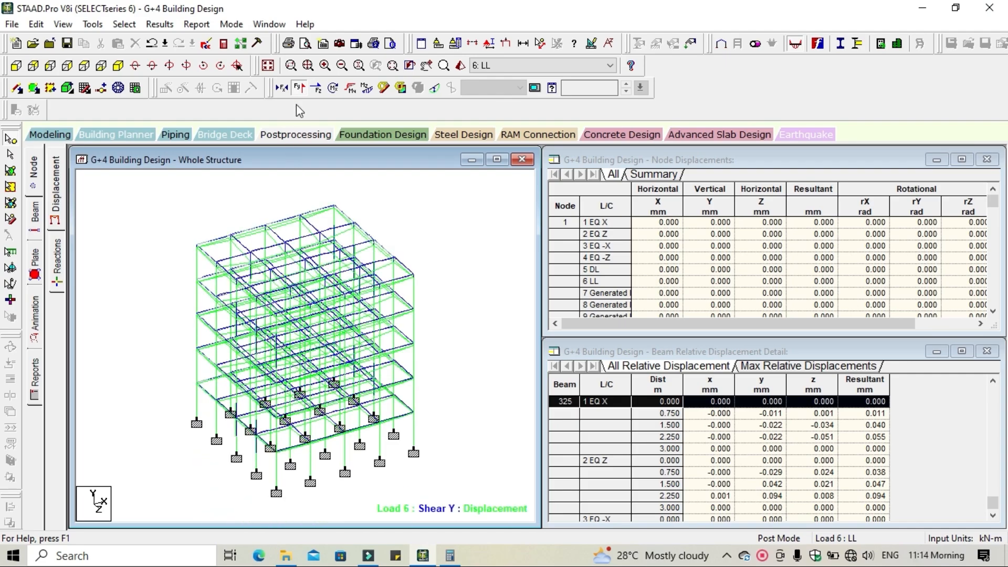
pyautogui.click(317, 88)
pyautogui.click(333, 88)
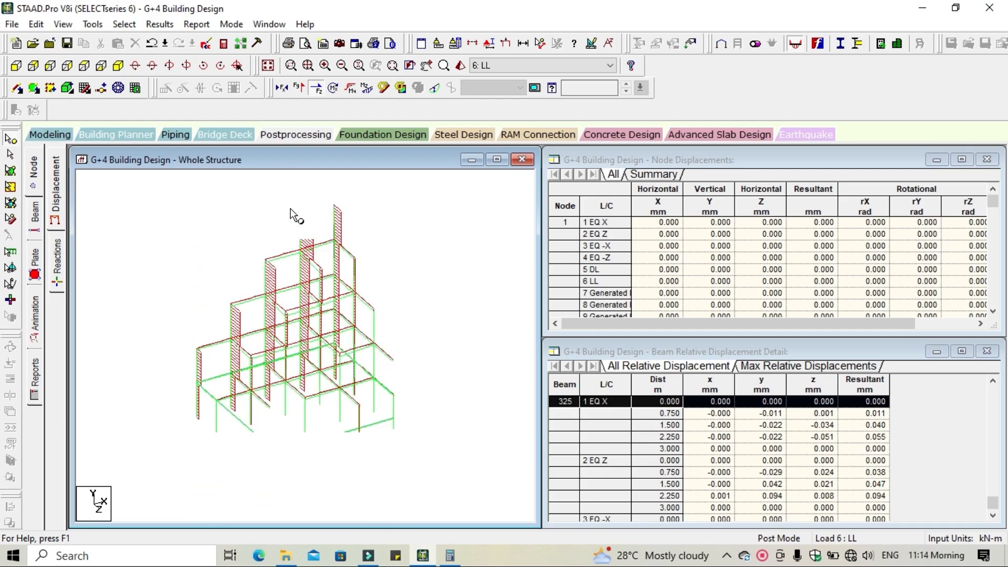
pyautogui.click(315, 87)
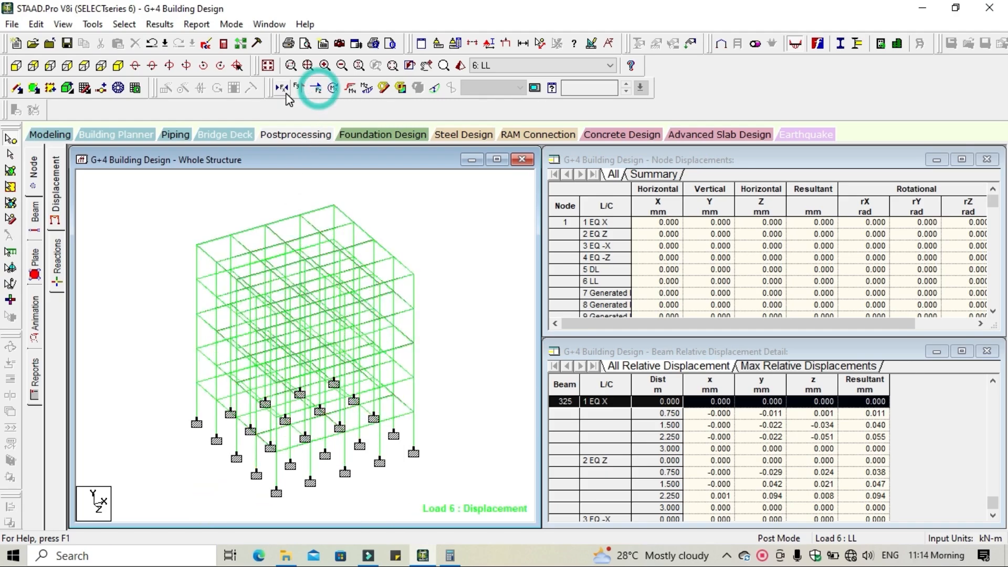
pyautogui.click(287, 97)
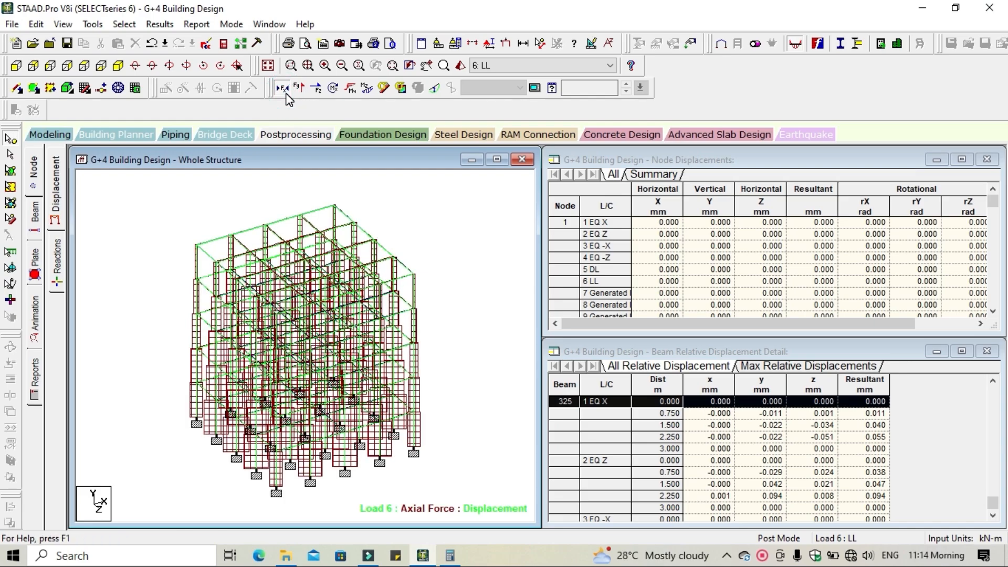
pyautogui.click(286, 93)
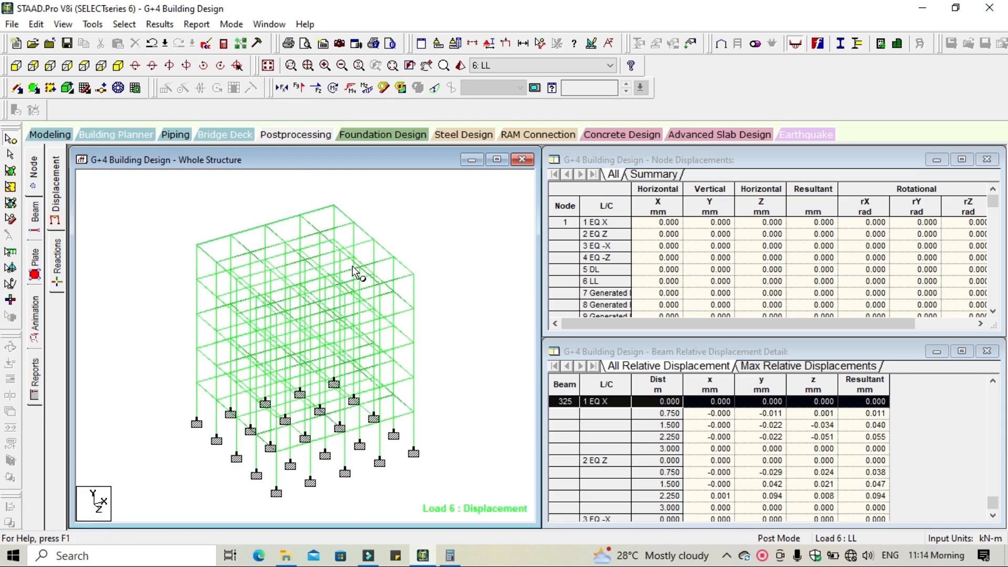
pyautogui.click(282, 88)
pyautogui.click(282, 88)
# Examine the torsion, bending Y and bending Z diagrams for load case LL, and hide the bending Z diagram
pyautogui.click(338, 89)
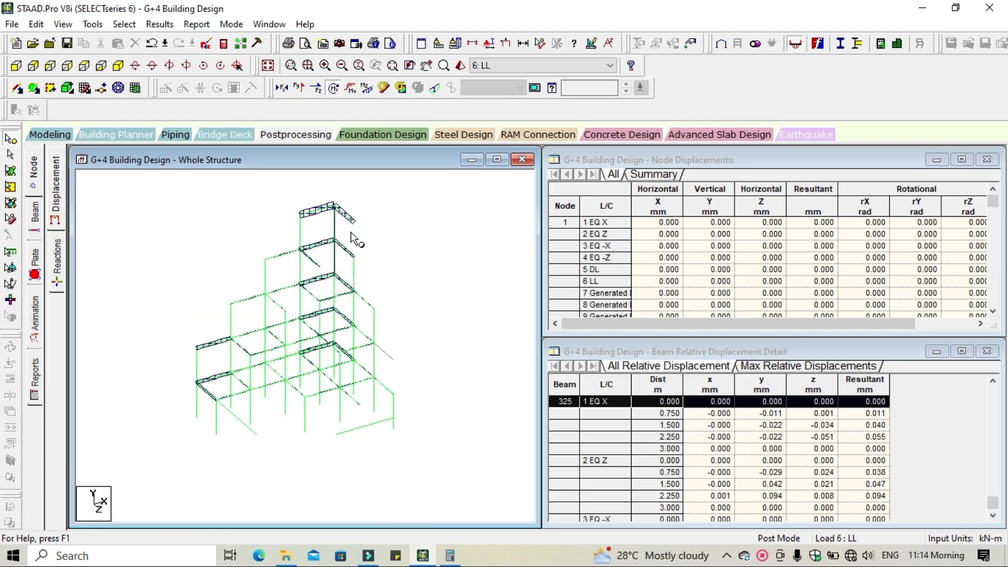
pyautogui.click(333, 88)
pyautogui.click(349, 88)
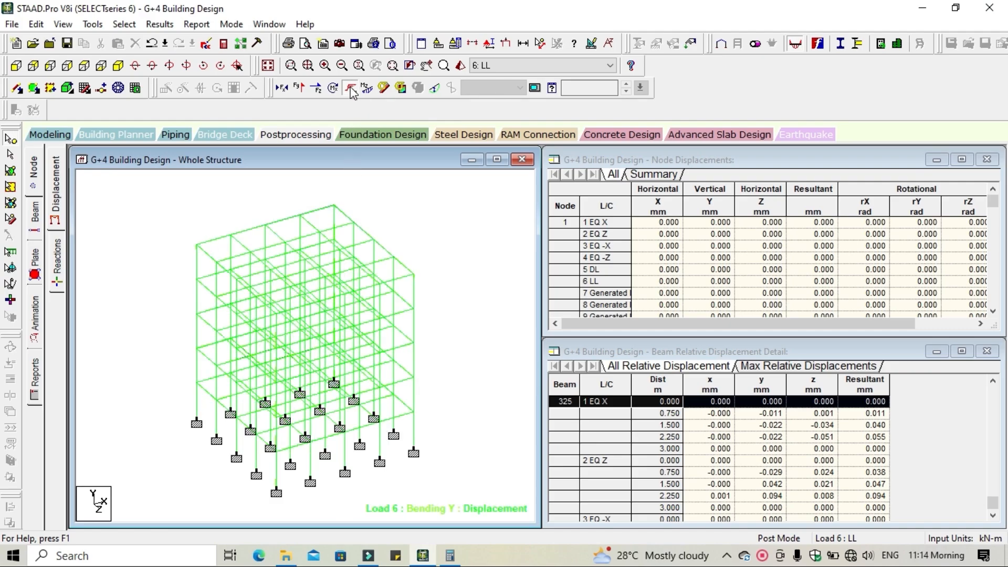
pyautogui.click(367, 90)
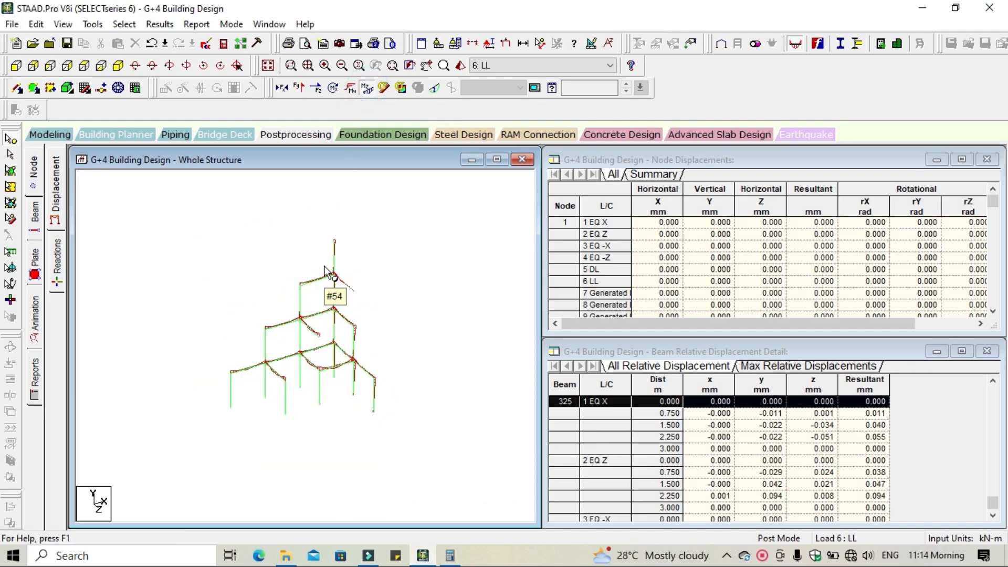
pyautogui.scroll(2, 278, 240)
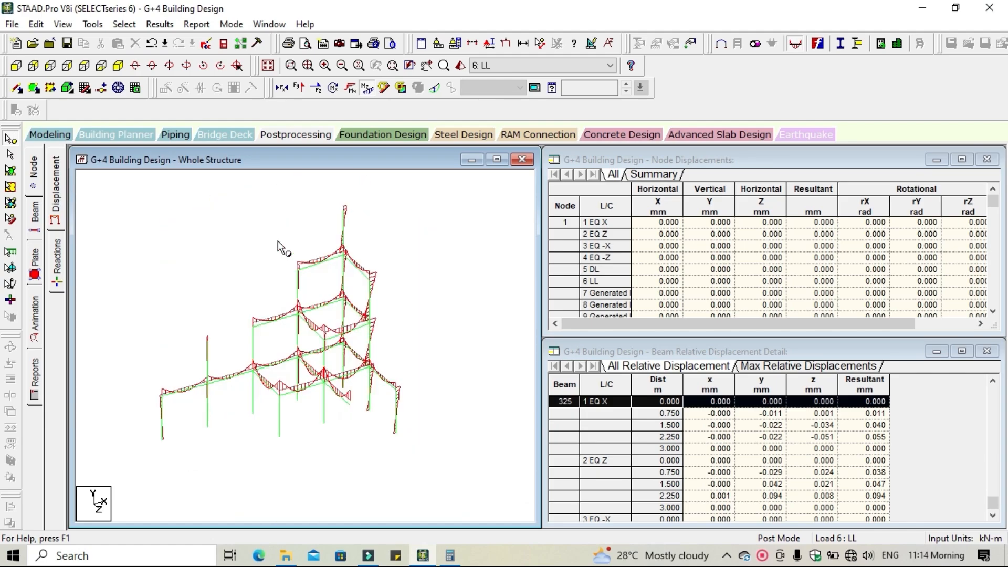
pyautogui.moveTo(202, 216); pyautogui.dragTo(199, 263, button='middle')
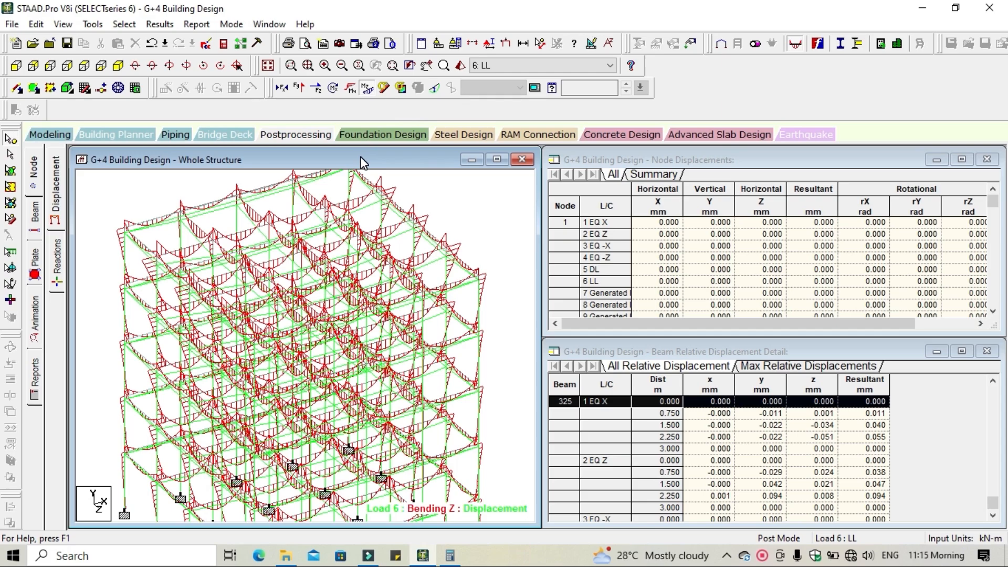
pyautogui.click(366, 90)
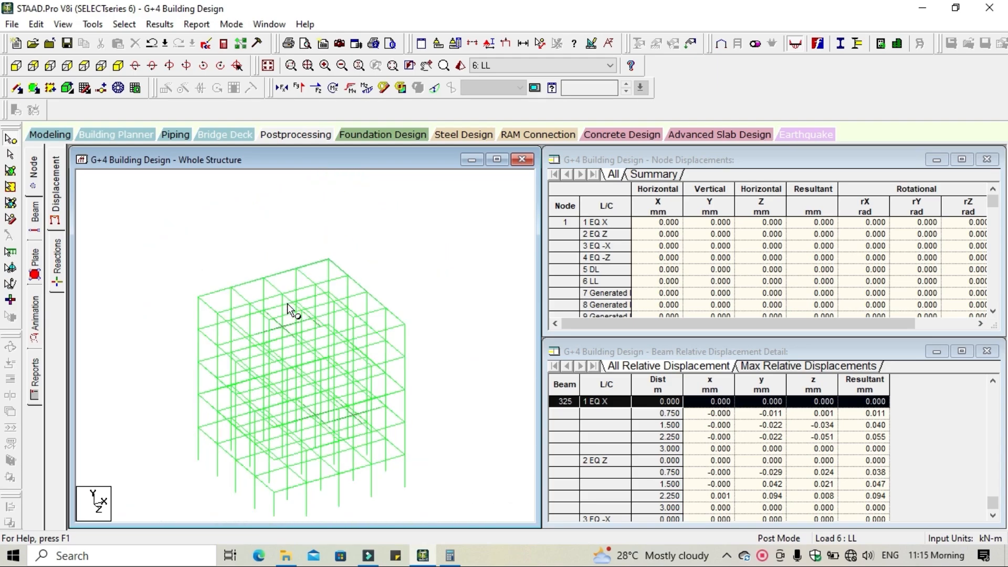
# Display the plate stress contour for load case 5: DL with the Max Absolute stress type and Normal Fill
pyautogui.click(35, 259)
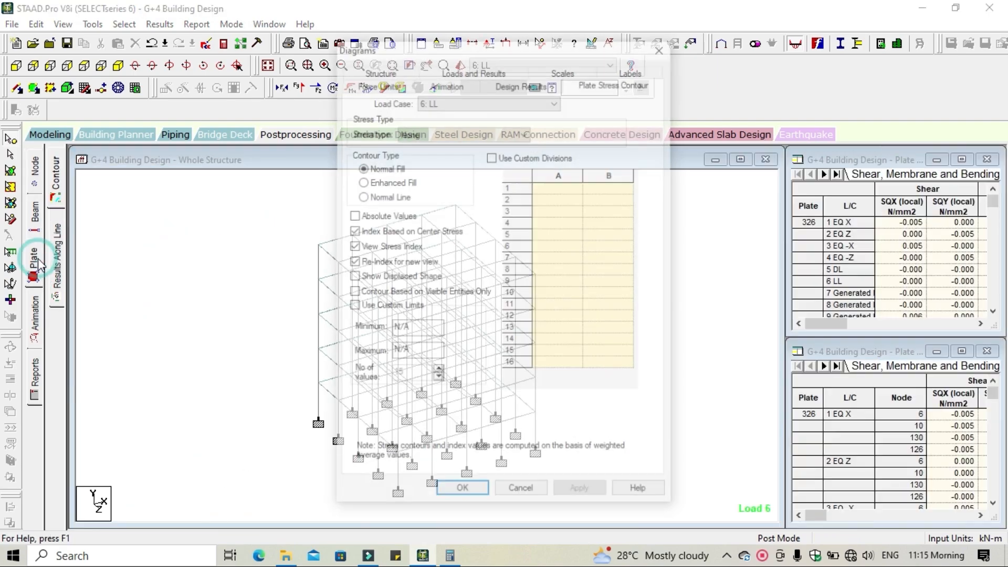
pyautogui.click(490, 100)
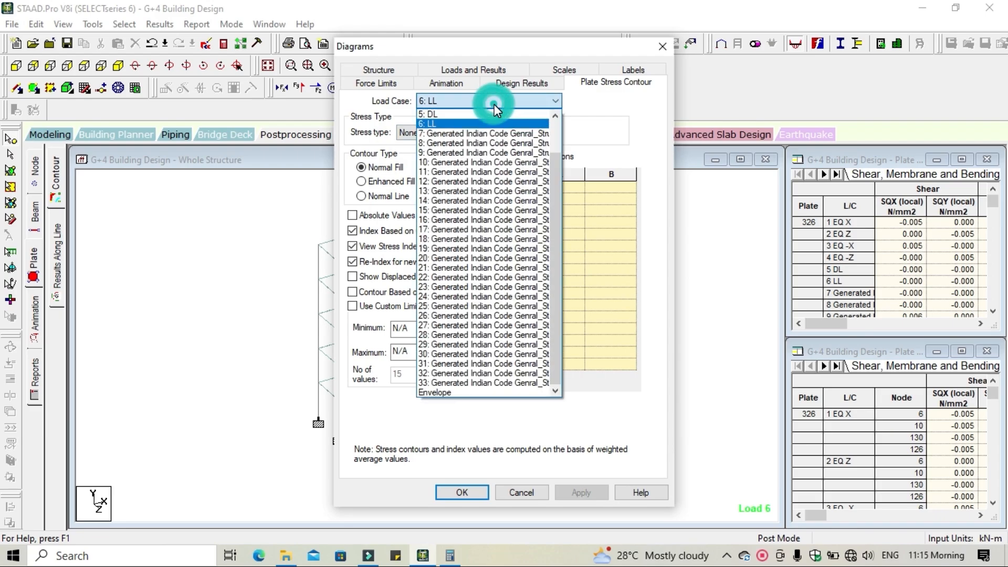
pyautogui.scroll(1, 508, 231)
pyautogui.scroll(1, 510, 233)
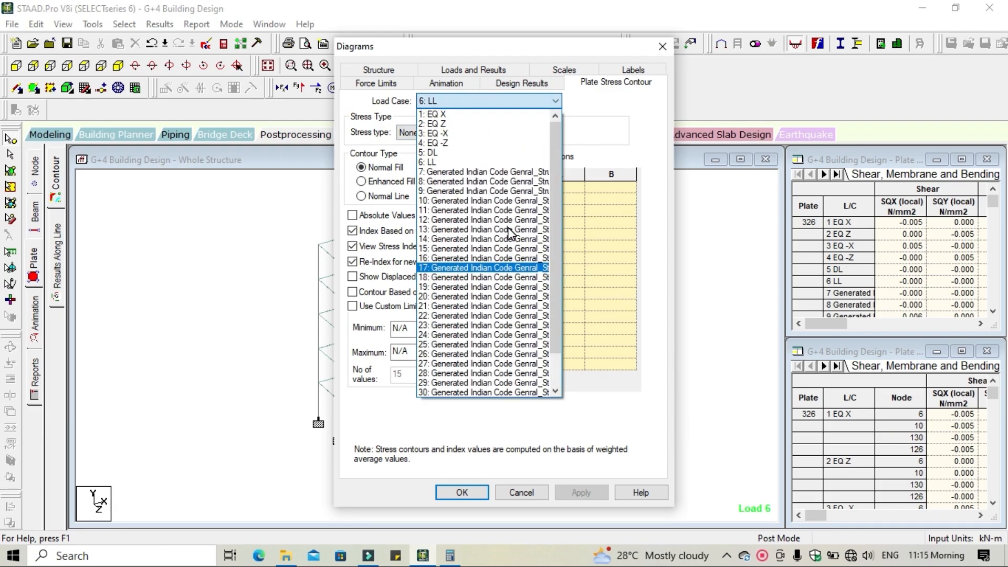
pyautogui.click(472, 153)
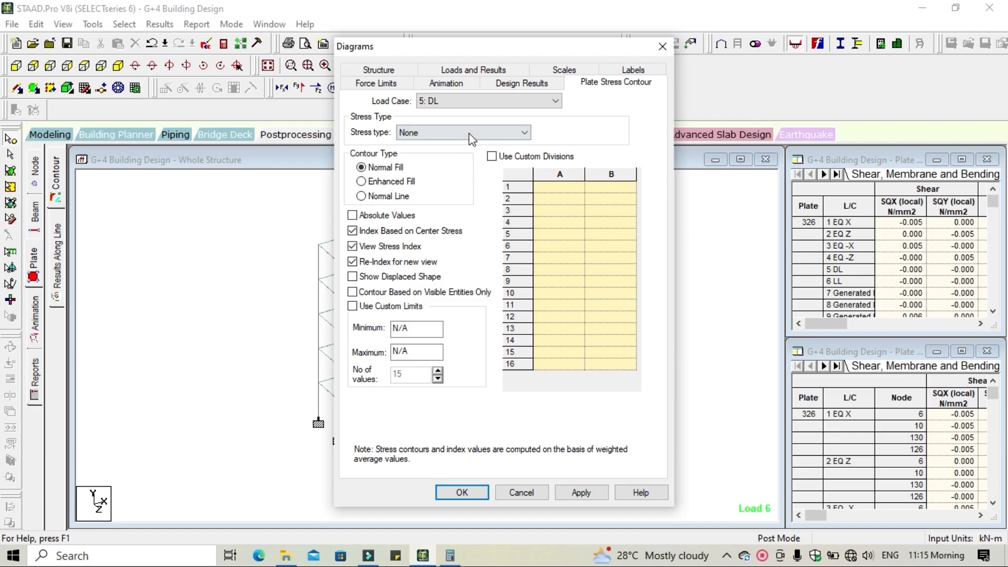
pyautogui.click(468, 134)
pyautogui.click(468, 155)
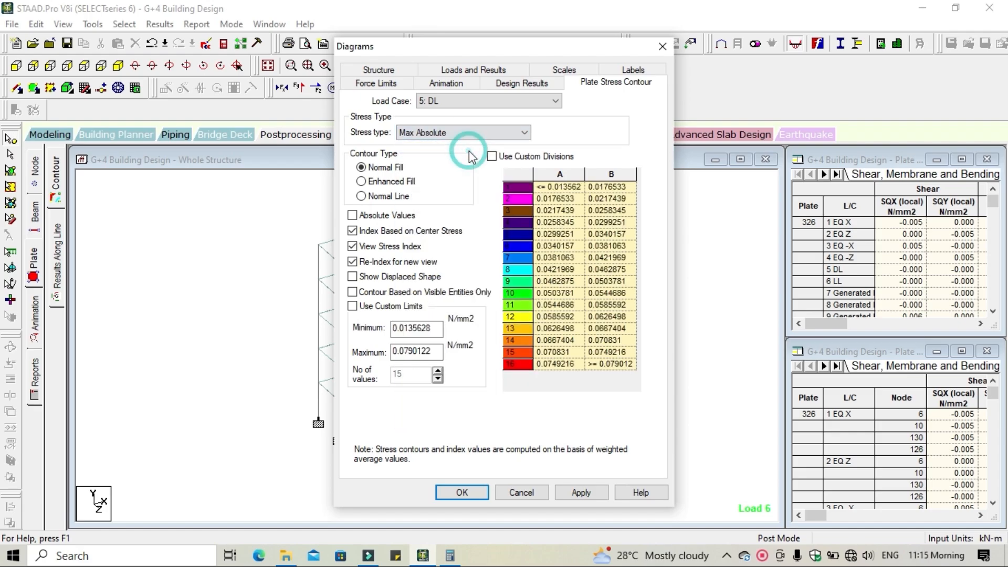
pyautogui.click(581, 493)
pyautogui.click(480, 492)
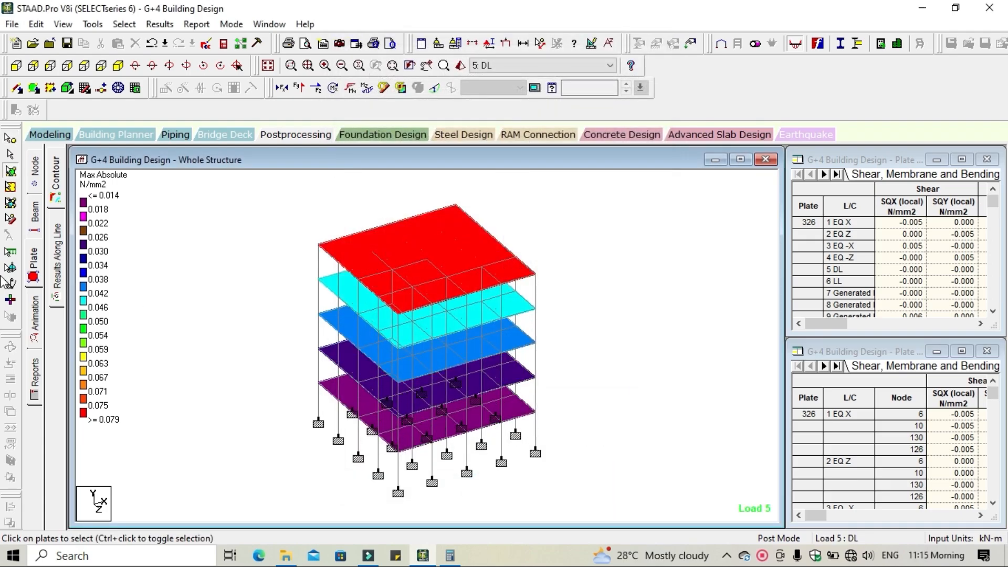
# Return to the beam force results and hide the Bending Z diagram on the whole structure
pyautogui.click(34, 223)
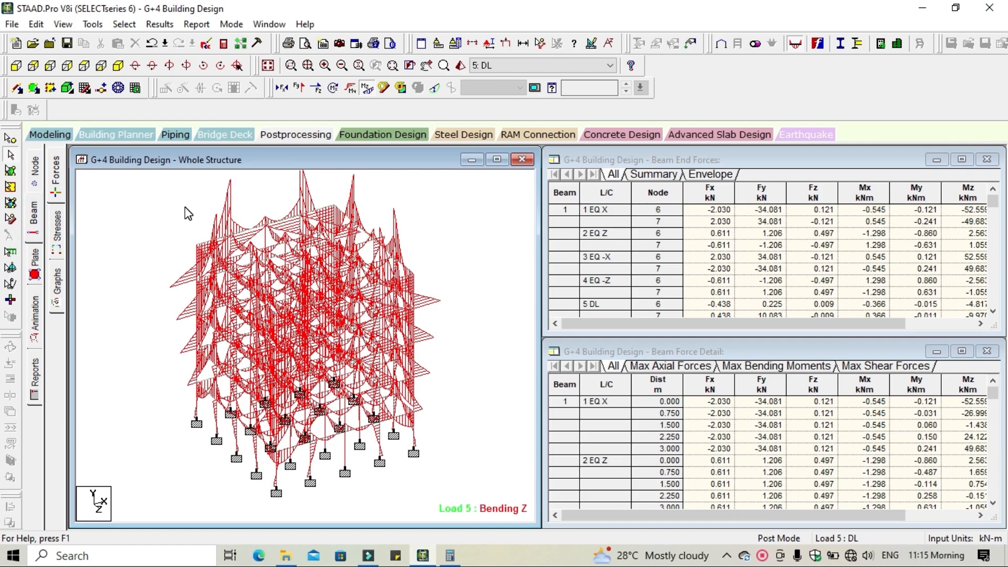
pyautogui.click(368, 88)
pyautogui.scroll(2, 270, 232)
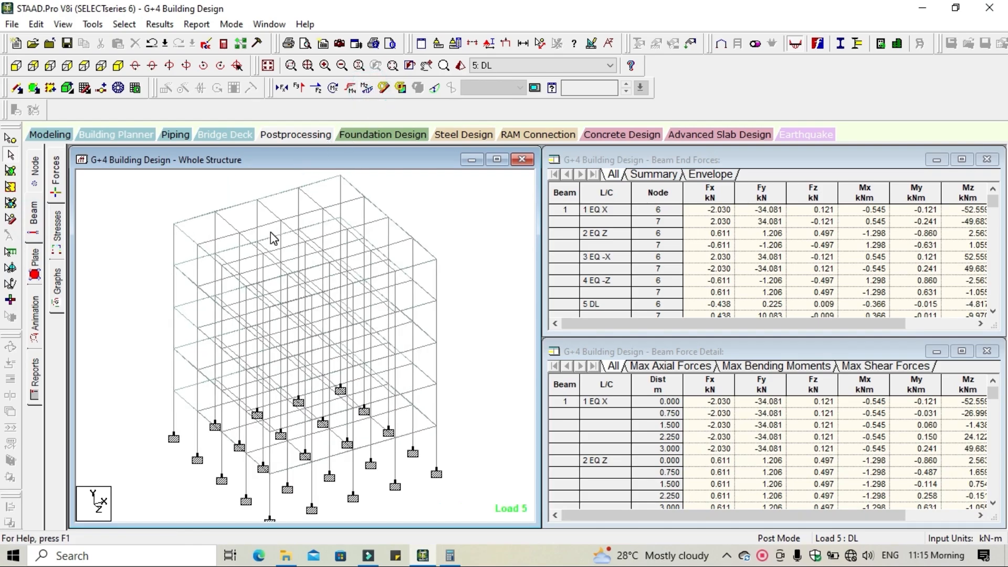
# Examine the Bending-Z diagram for load case 6:LL and the section properties of beam 19 on the roof's back edge
pyautogui.doubleClick(277, 193)
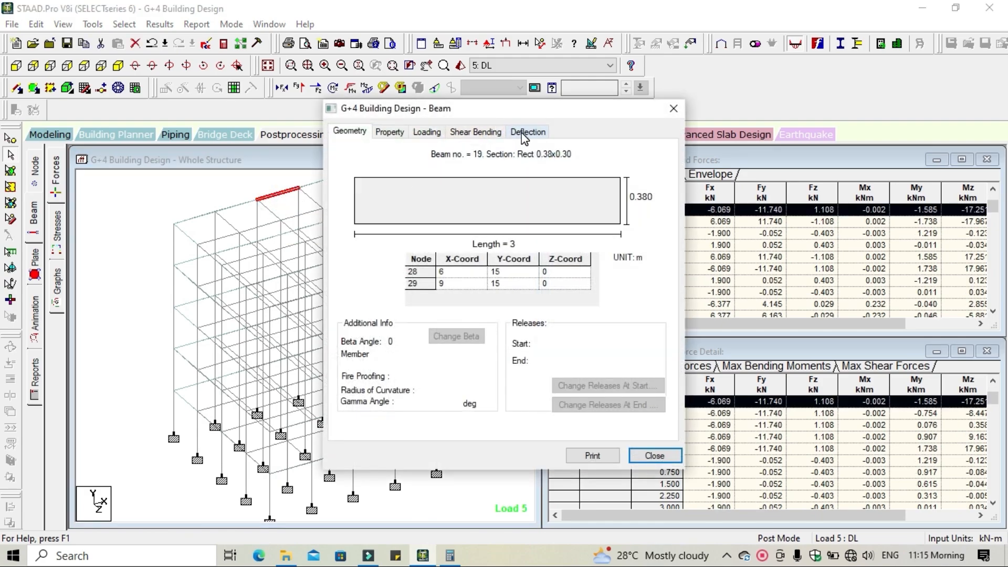
pyautogui.click(523, 133)
pyautogui.click(472, 132)
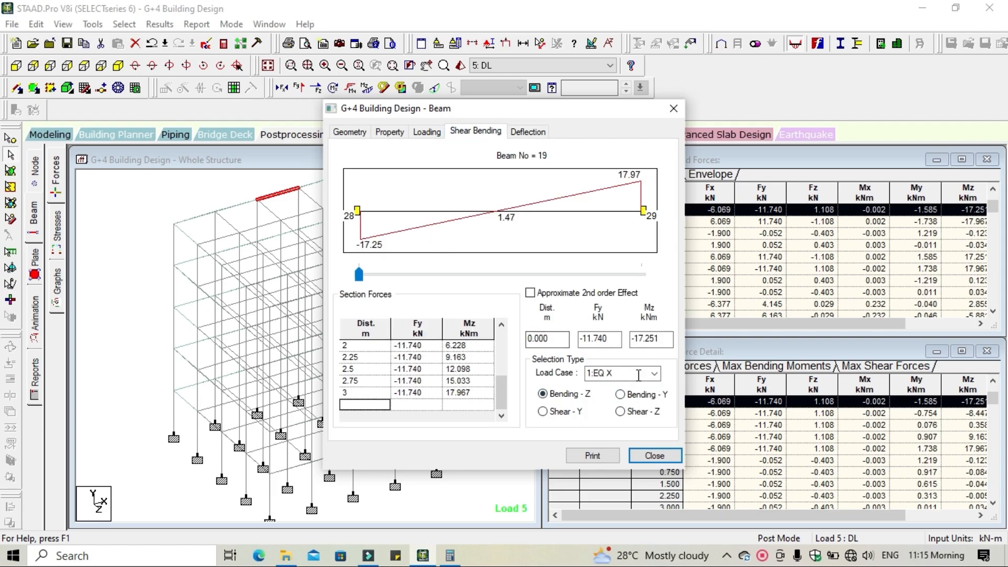
pyautogui.click(638, 373)
pyautogui.click(601, 138)
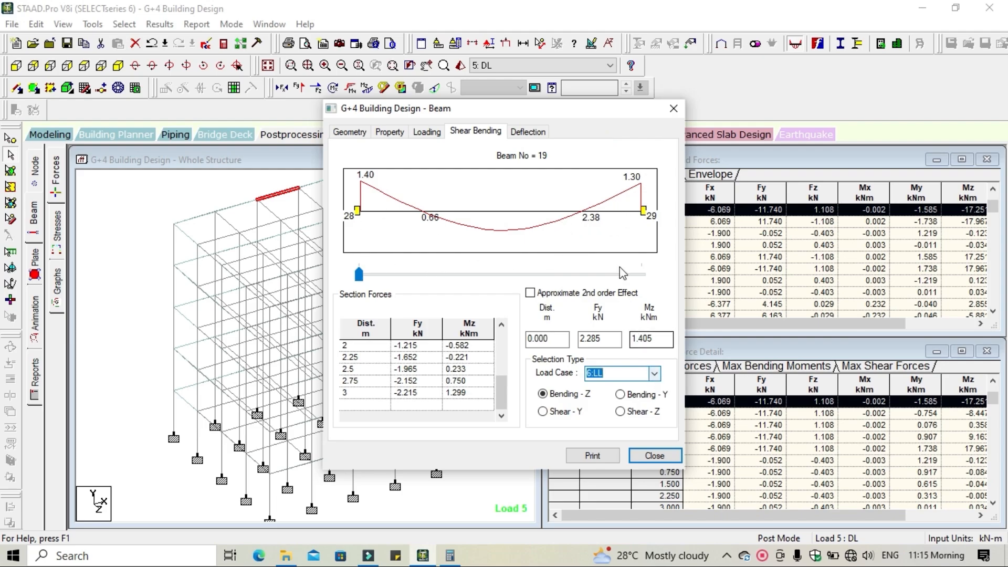
pyautogui.click(391, 136)
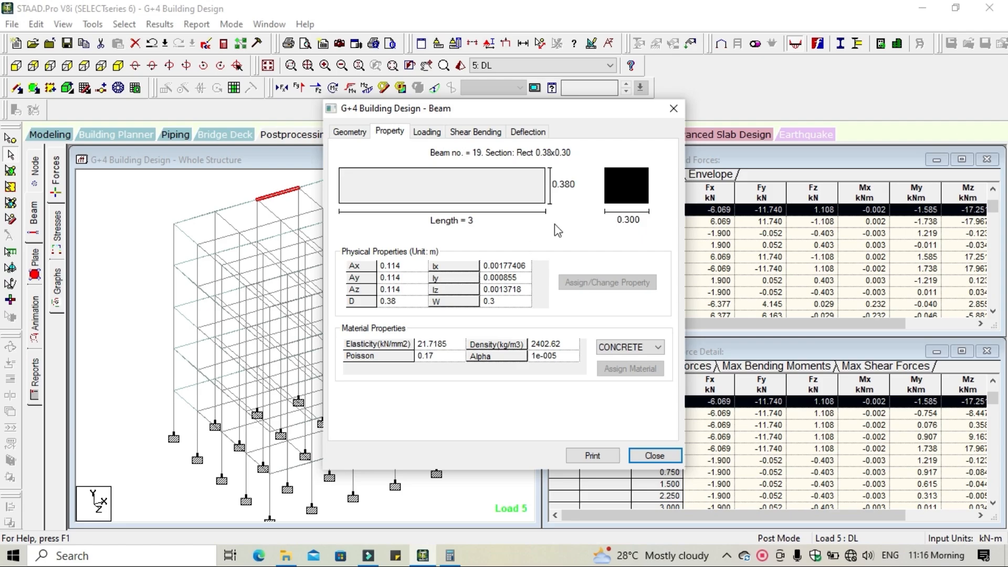
# Examine beam 19's global deflection in the X direction for 5:DL and 6:LL, and in the Y direction for 6:LL
pyautogui.click(528, 131)
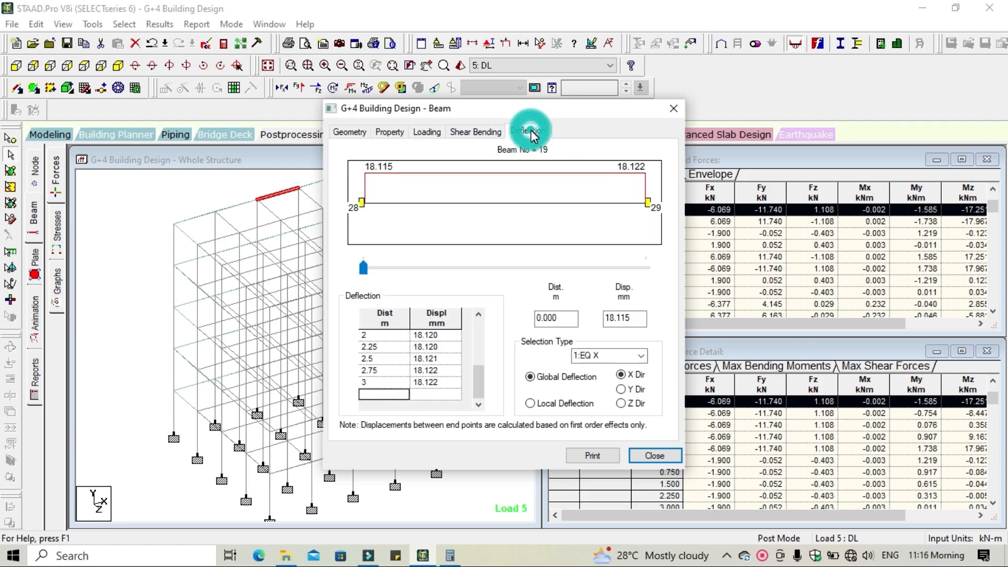
pyautogui.click(641, 356)
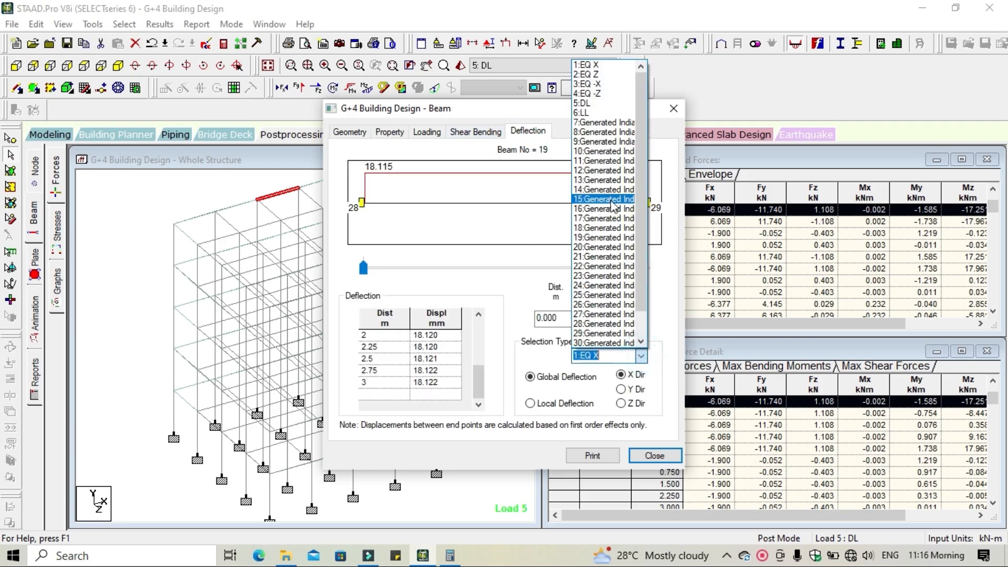
pyautogui.click(600, 104)
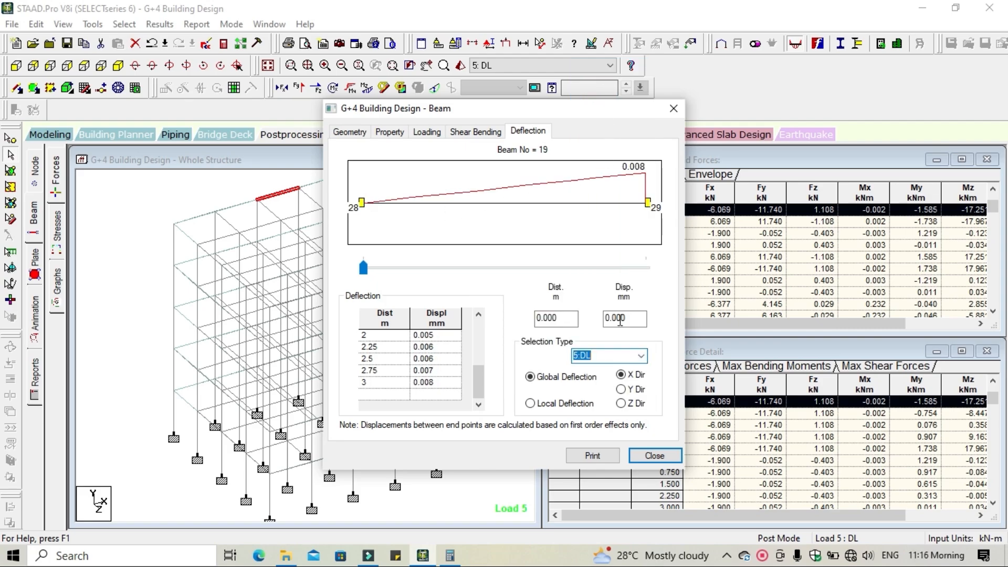
pyautogui.click(641, 357)
pyautogui.click(598, 86)
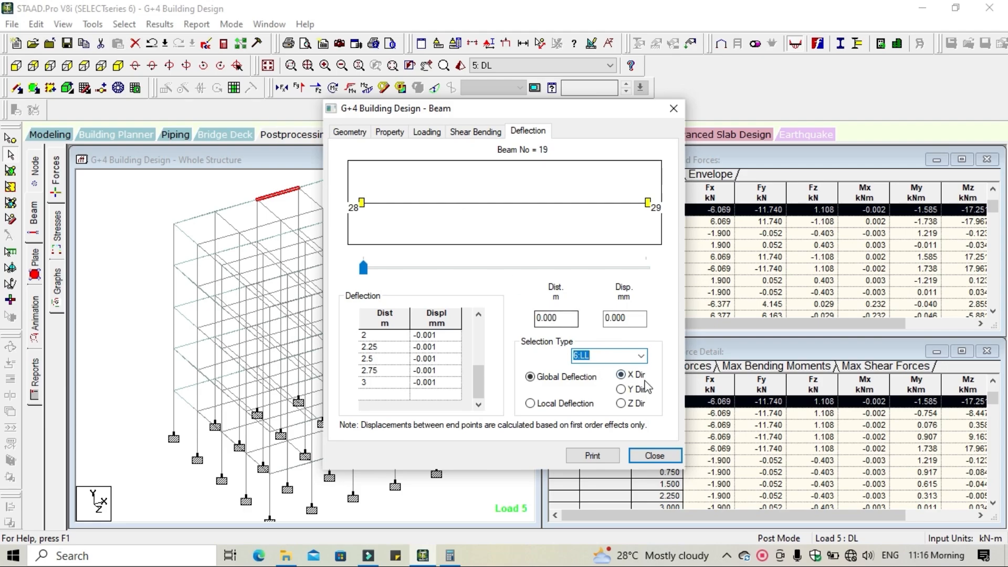
pyautogui.click(641, 356)
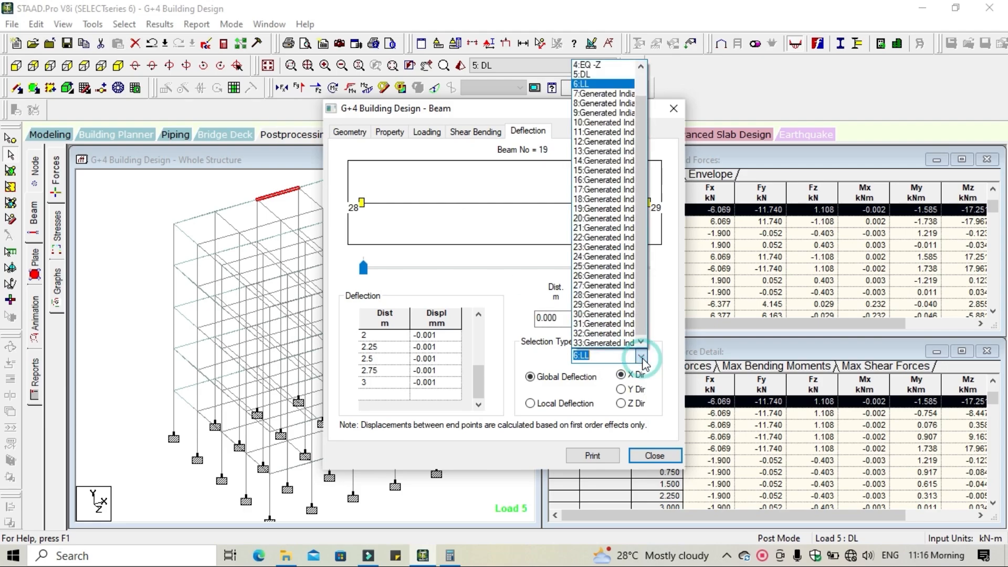
pyautogui.click(650, 323)
pyautogui.click(635, 390)
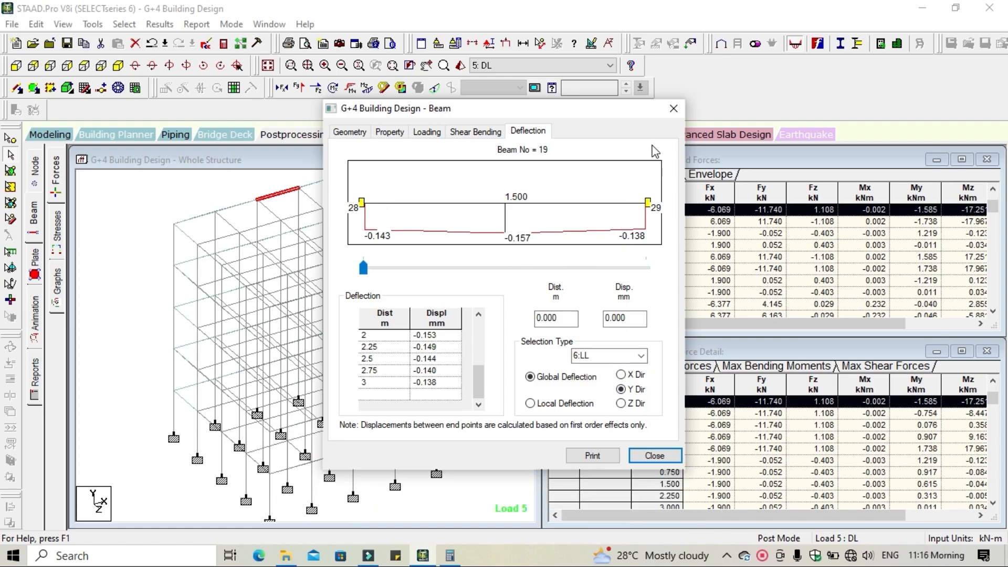
pyautogui.click(673, 108)
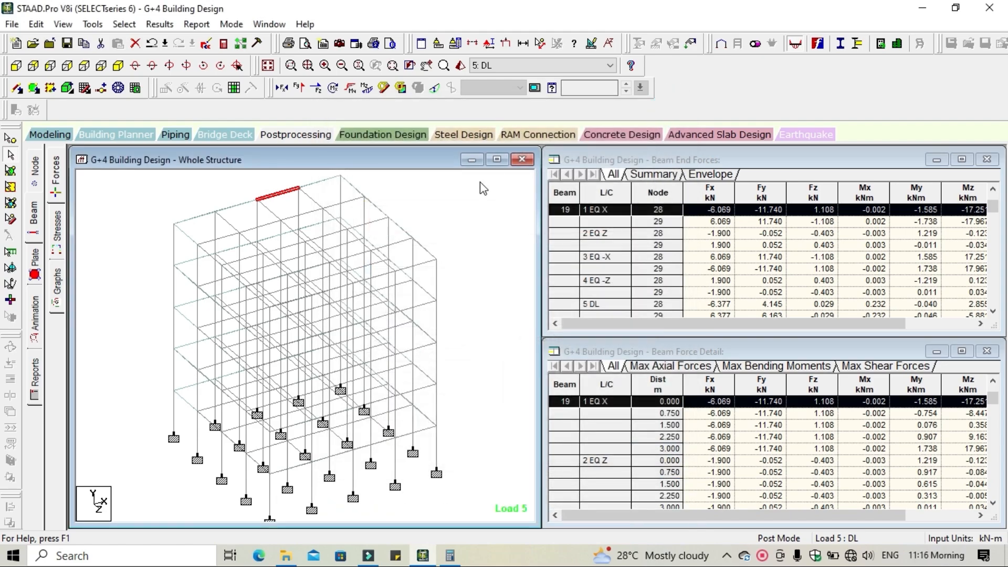
# Clear the beam selection and view the geometry details of the top-storey corner column, member 41
pyautogui.click(141, 200)
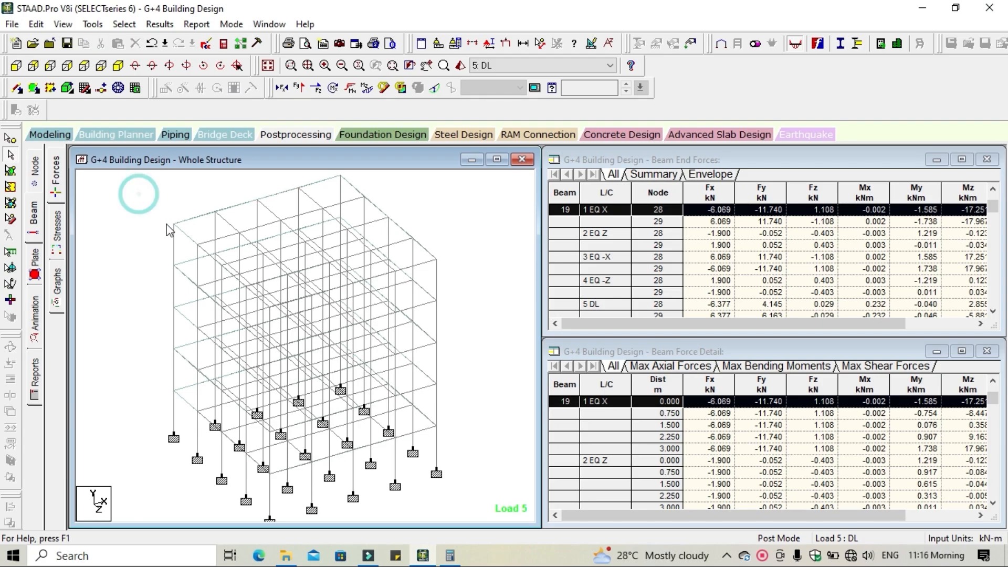
pyautogui.doubleClick(173, 246)
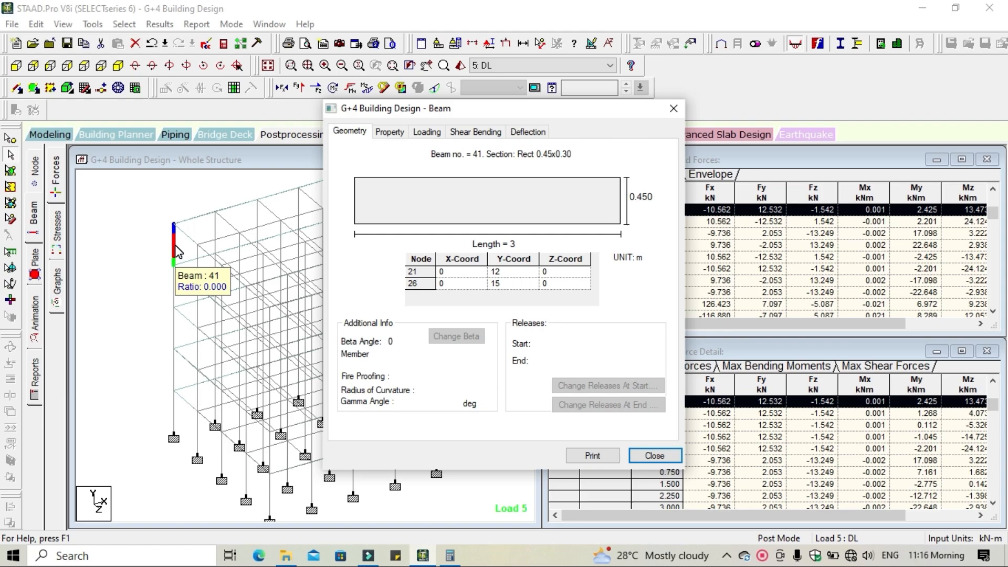
pyautogui.click(673, 108)
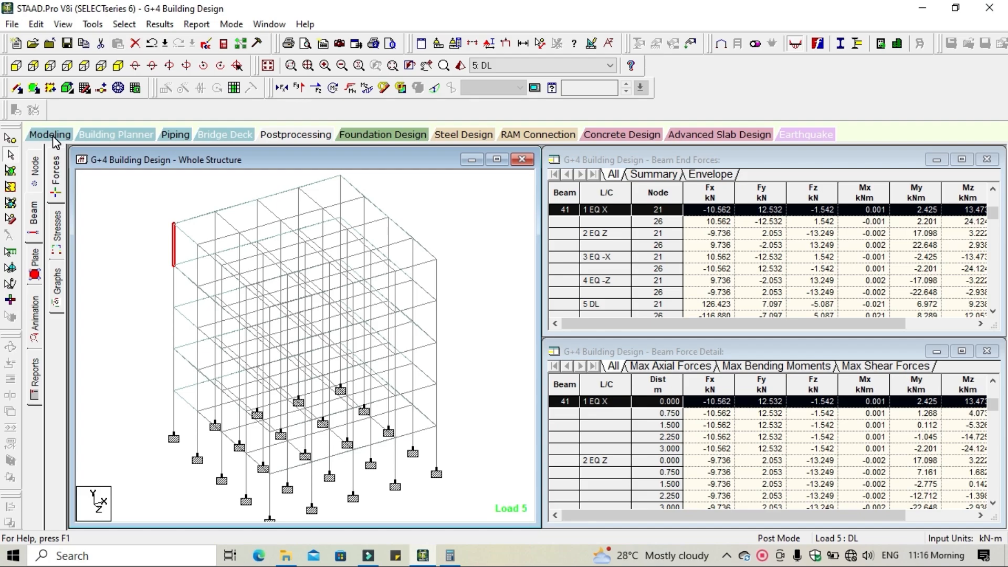
# Return to Modeling mode, display the 1893 LOAD X 1 item of load case EQ X, and clear the column selection
pyautogui.click(51, 135)
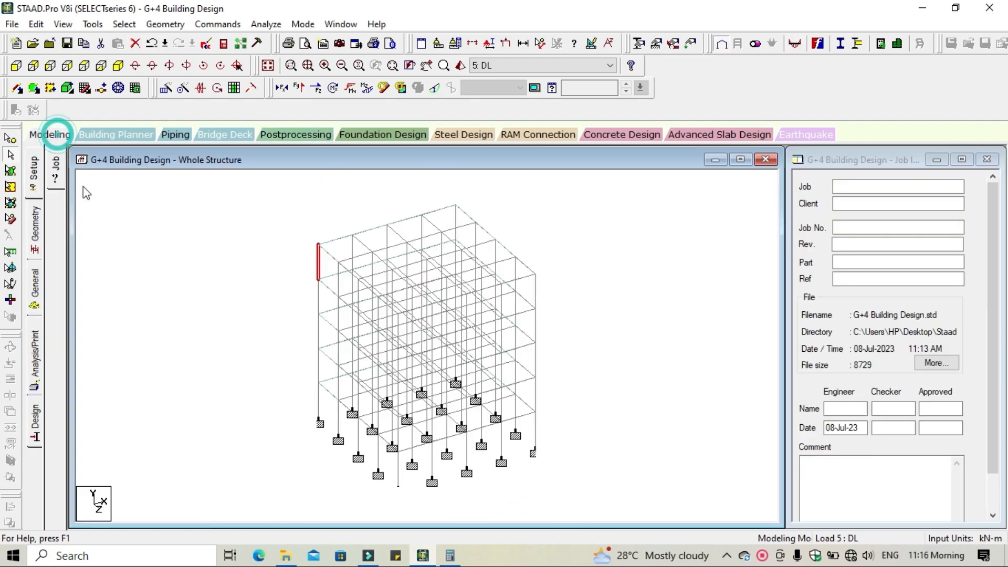
pyautogui.click(38, 285)
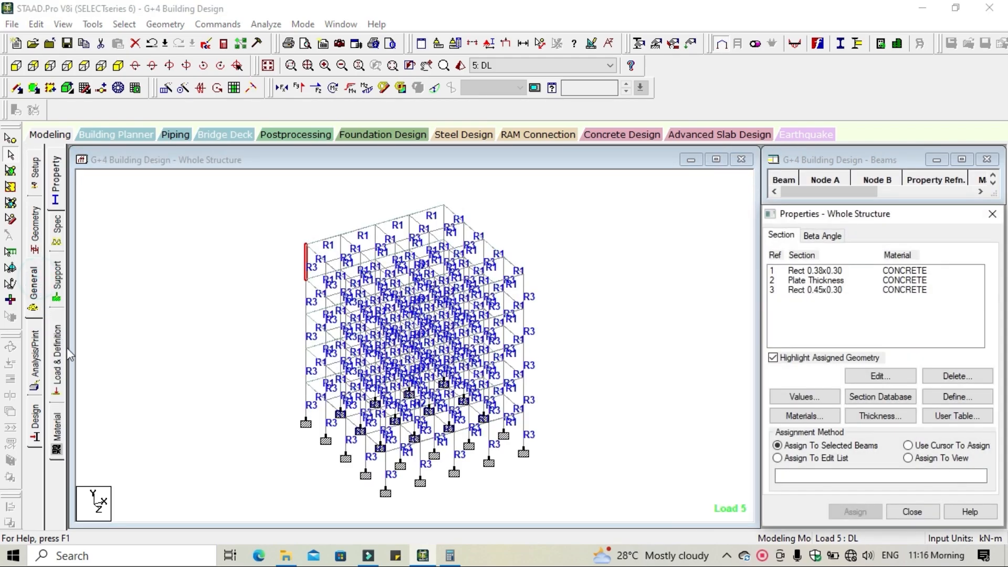
pyautogui.click(56, 357)
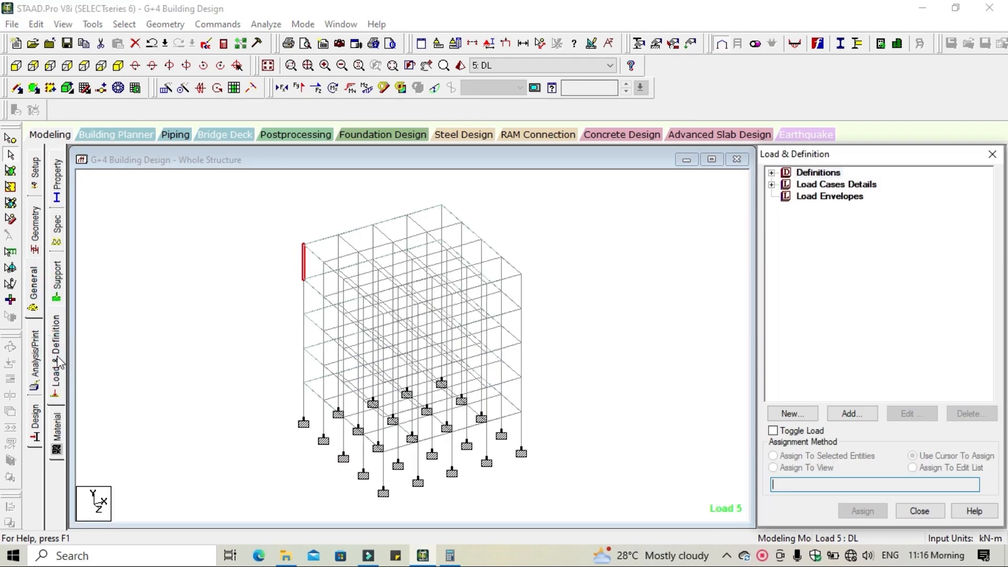
pyautogui.click(771, 184)
pyautogui.click(827, 184)
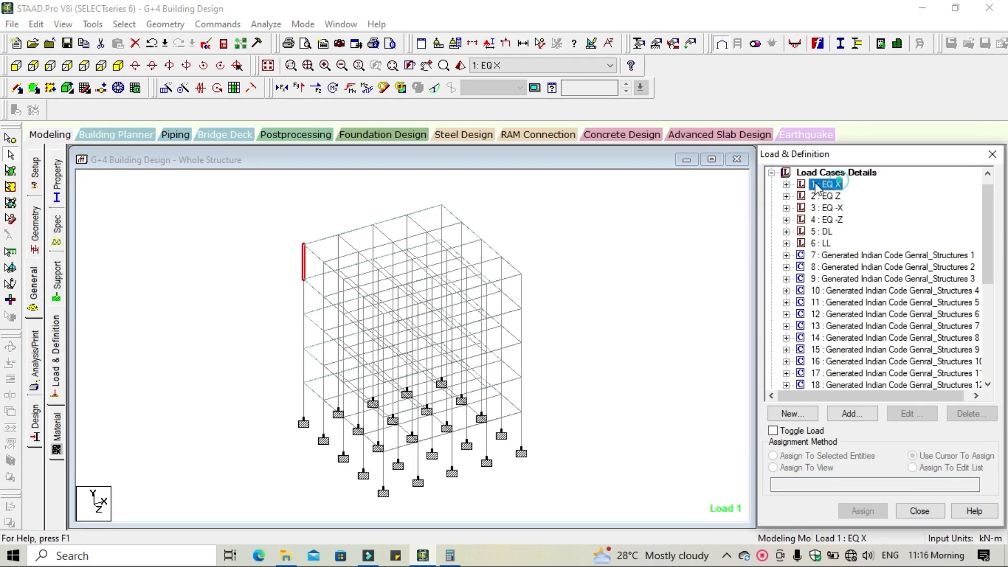
pyautogui.doubleClick(827, 184)
pyautogui.click(831, 208)
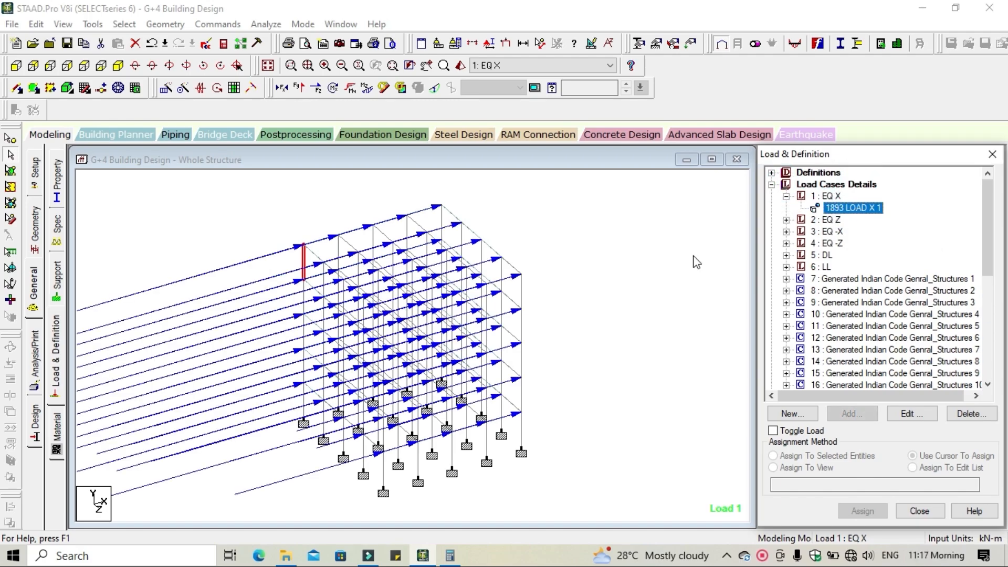
pyautogui.click(674, 270)
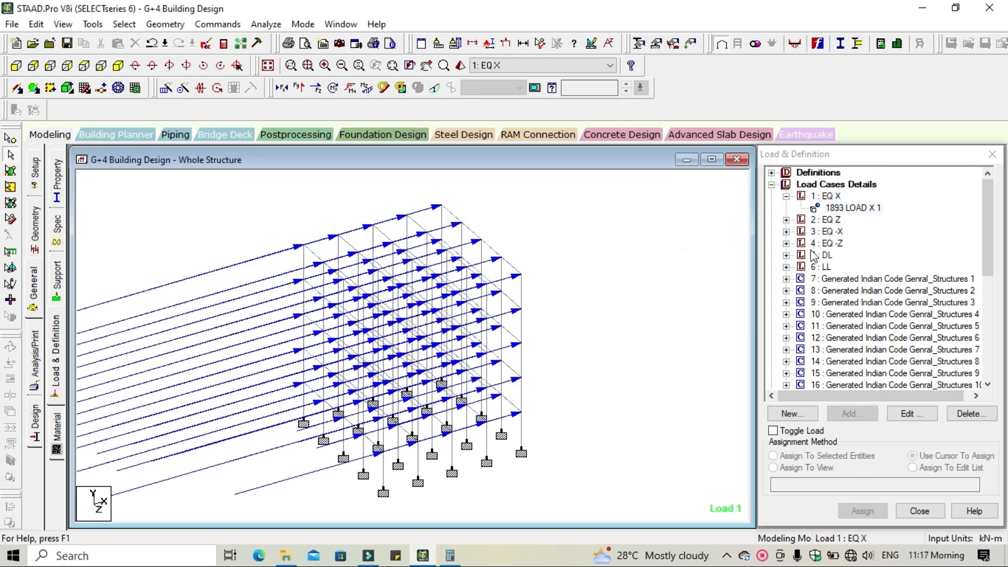
# Examine the seismic load arrows of load cases EQ -Z, EQ -X, EQ Z and EQ X on the structure
pyautogui.click(786, 219)
pyautogui.click(785, 243)
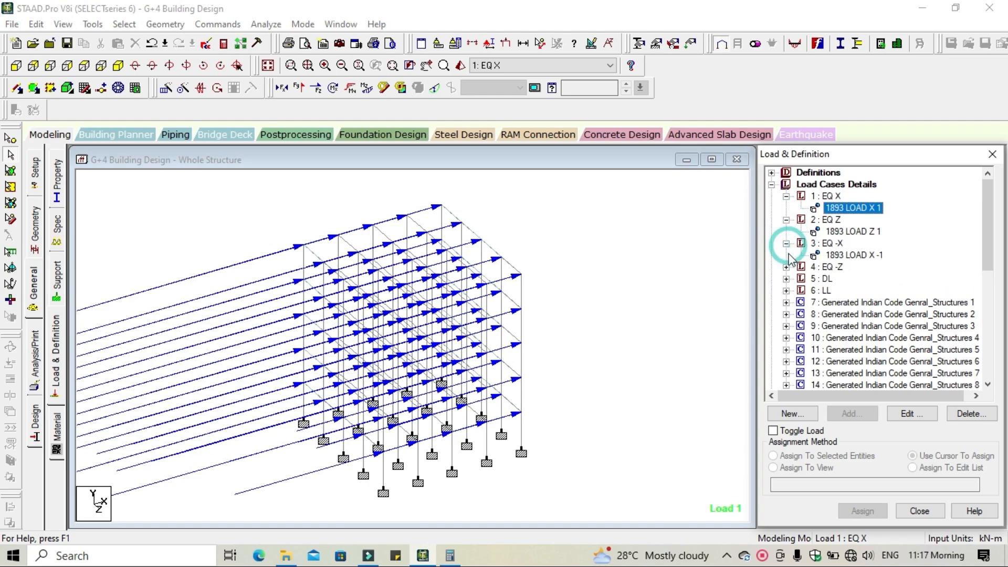
pyautogui.click(786, 266)
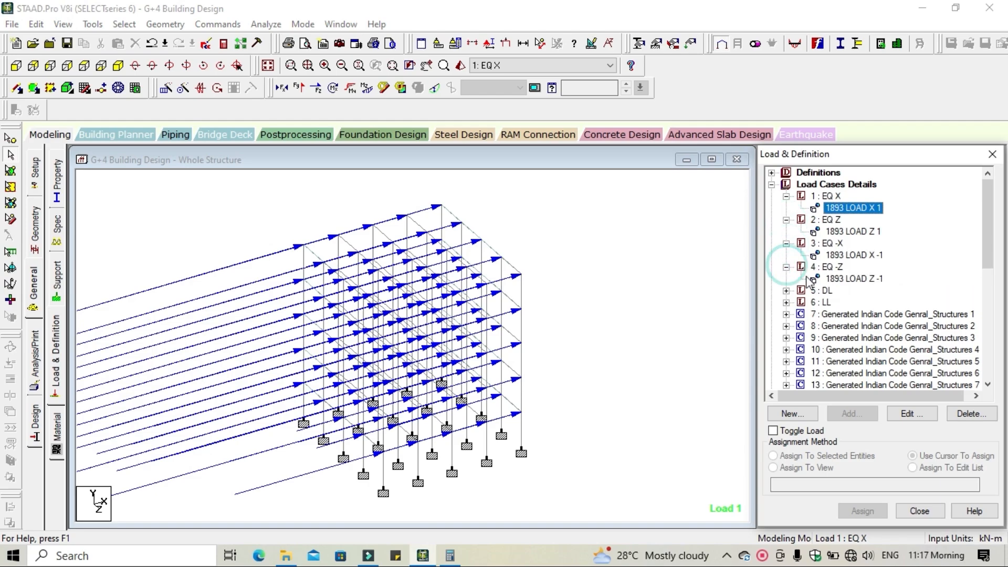
pyautogui.click(851, 278)
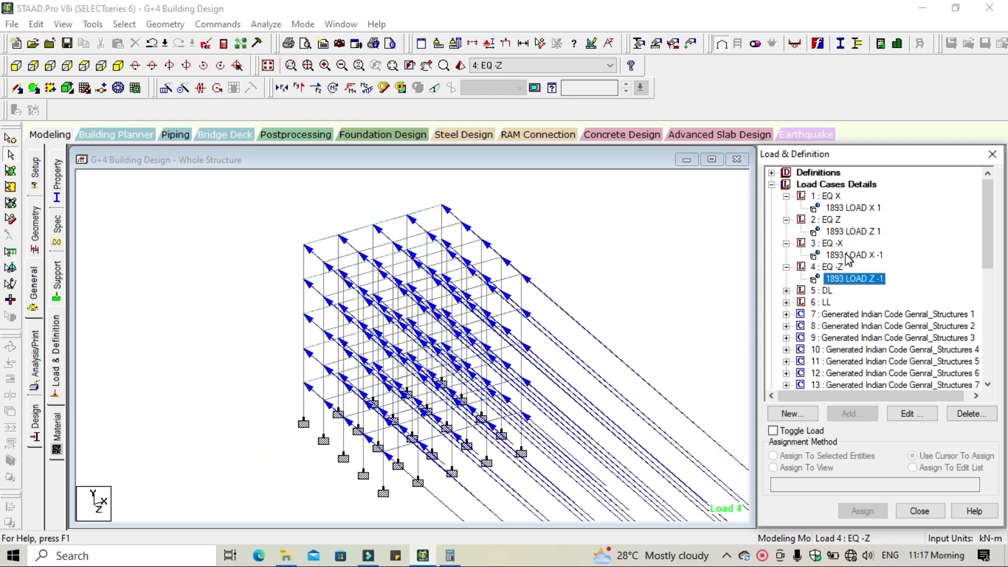
pyautogui.click(848, 257)
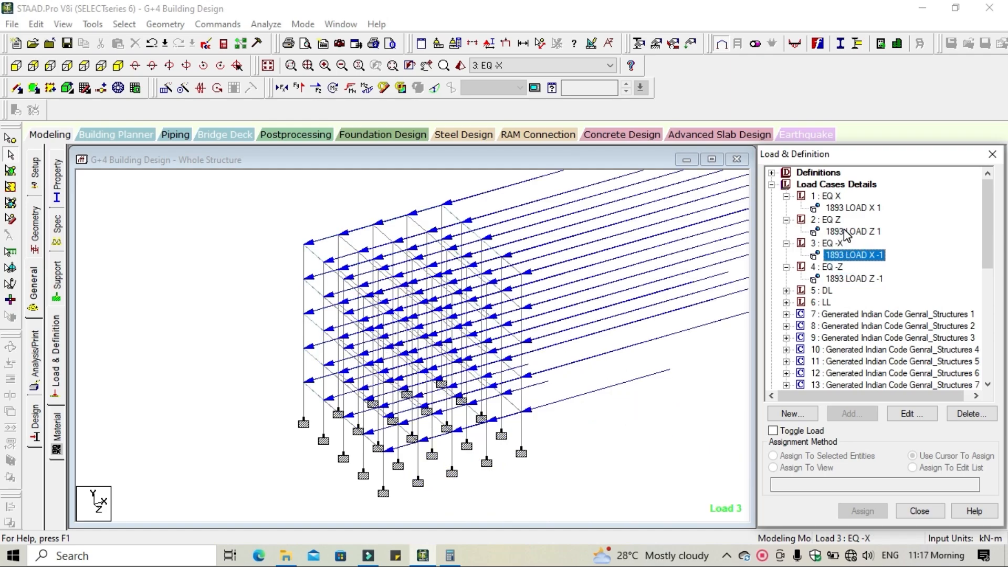
pyautogui.click(846, 232)
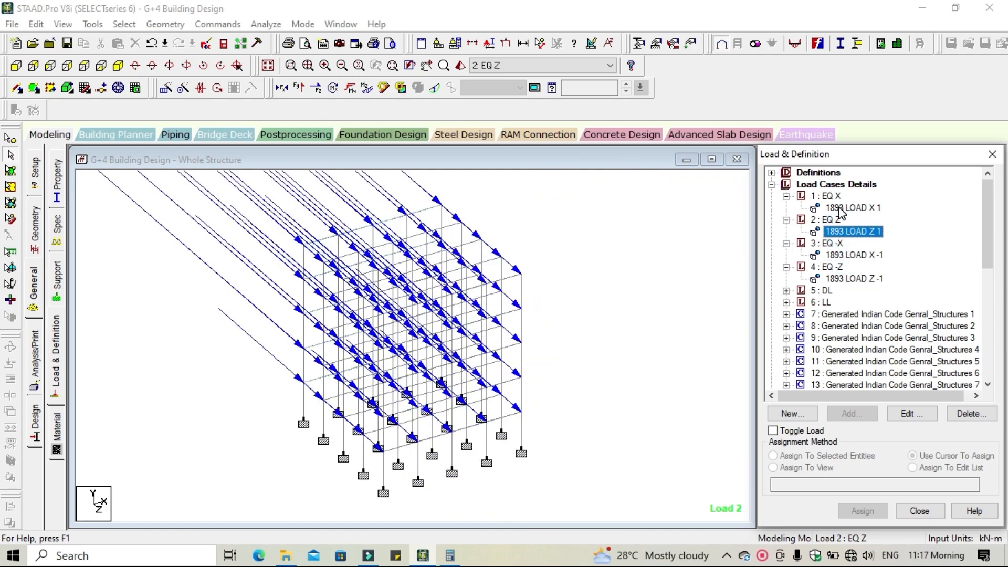
pyautogui.click(839, 208)
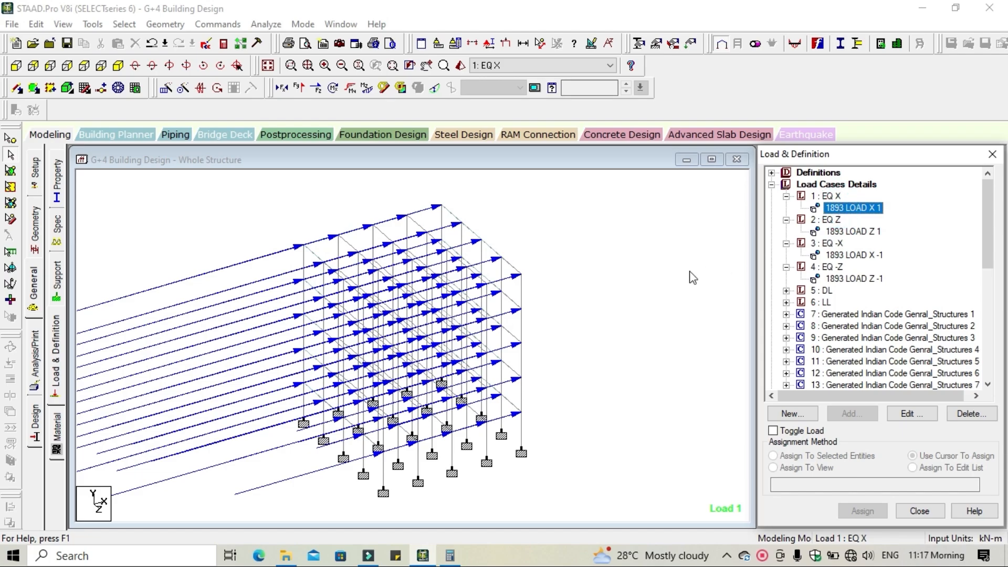
# Examine the self-weight and floor load of case DL and the floor load of case LL on the structure
pyautogui.click(786, 290)
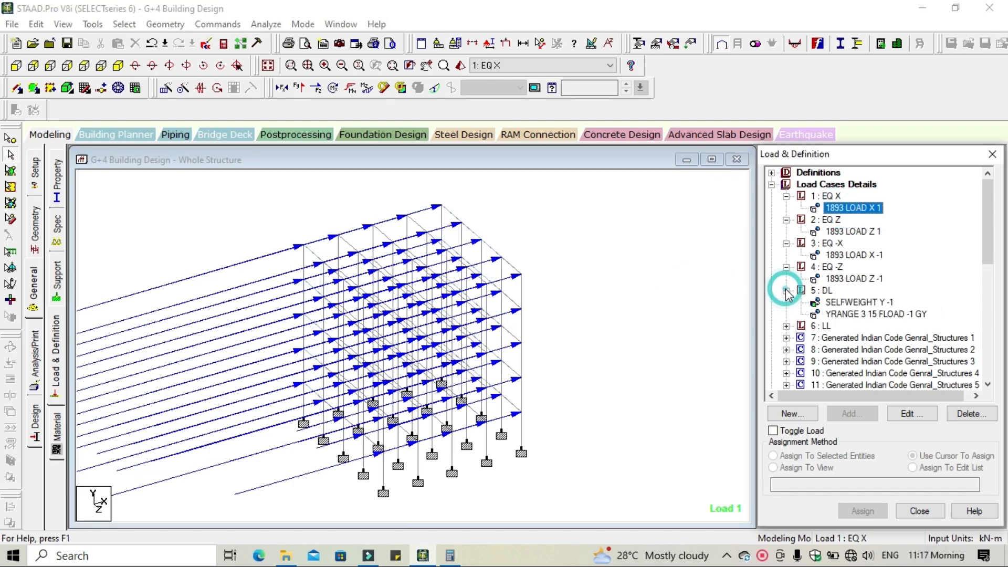
pyautogui.click(860, 290)
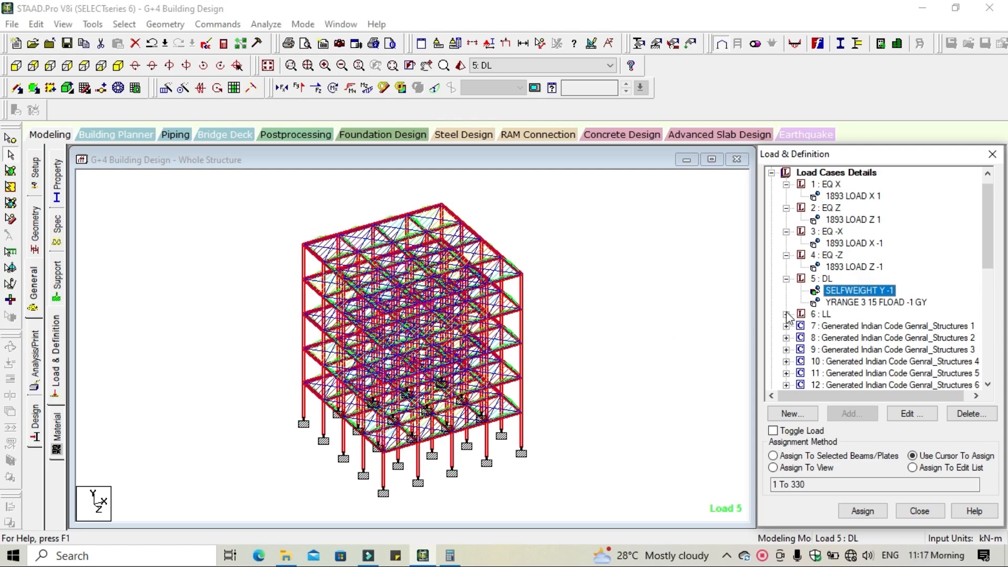
pyautogui.click(876, 302)
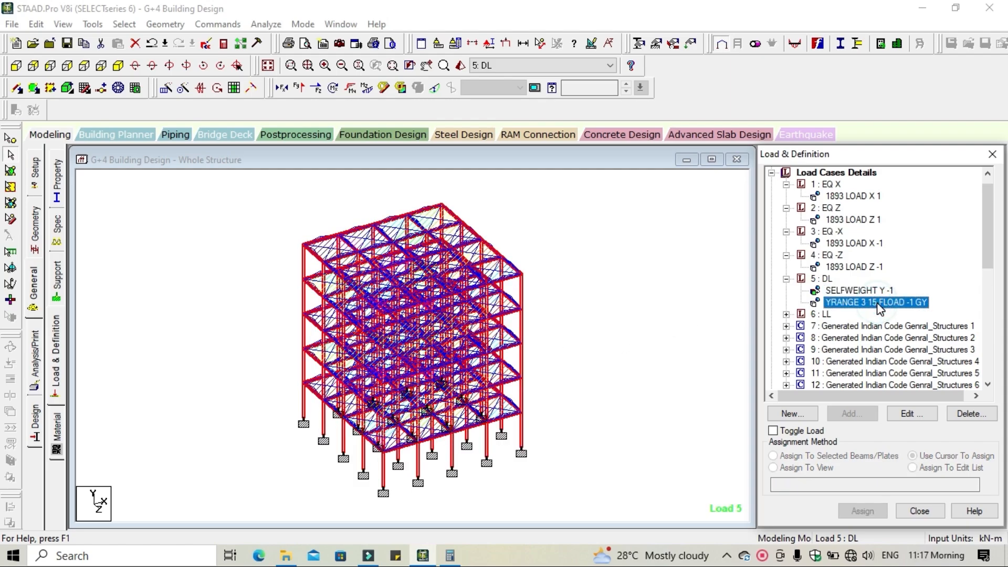
pyautogui.click(786, 314)
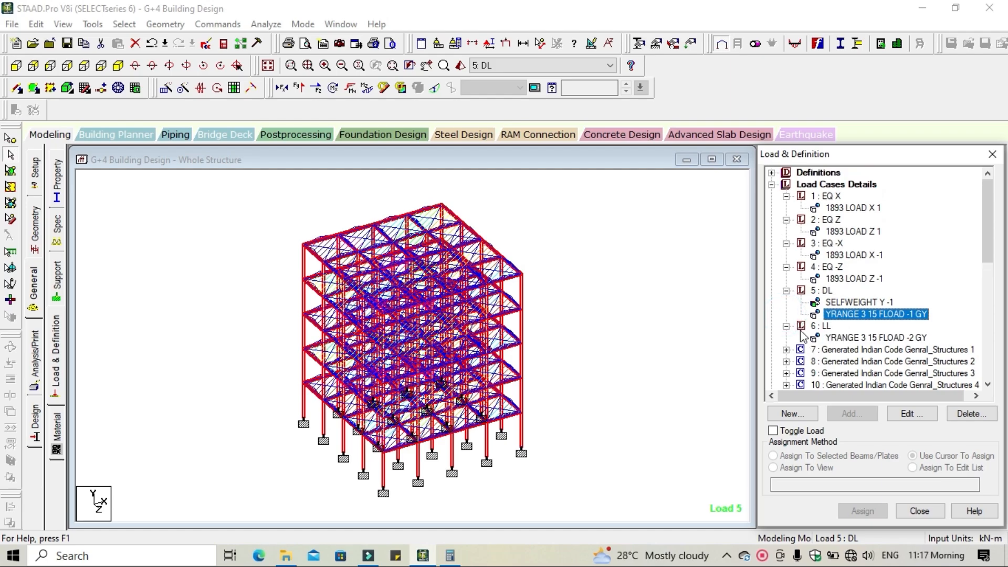
pyautogui.click(834, 338)
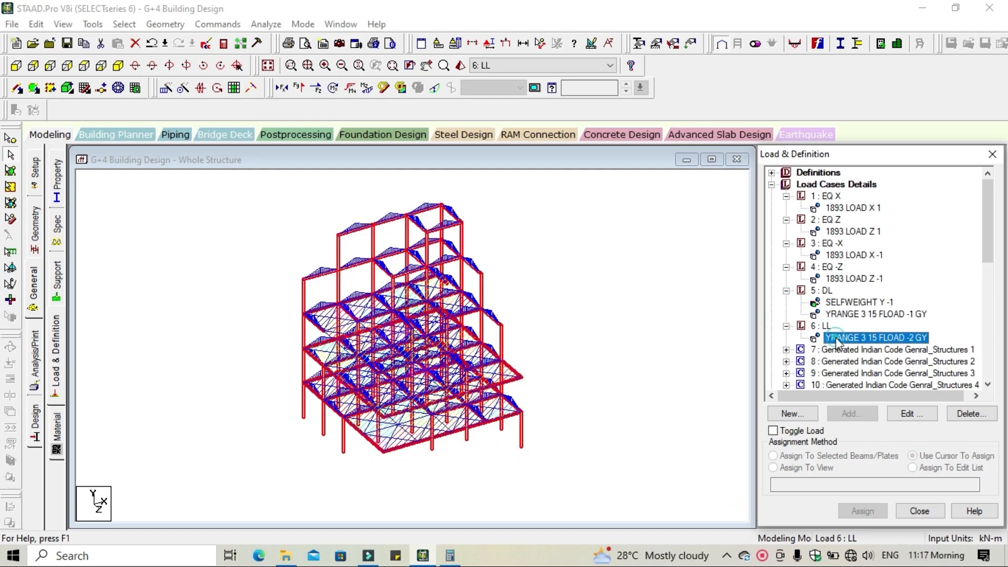
pyautogui.click(594, 313)
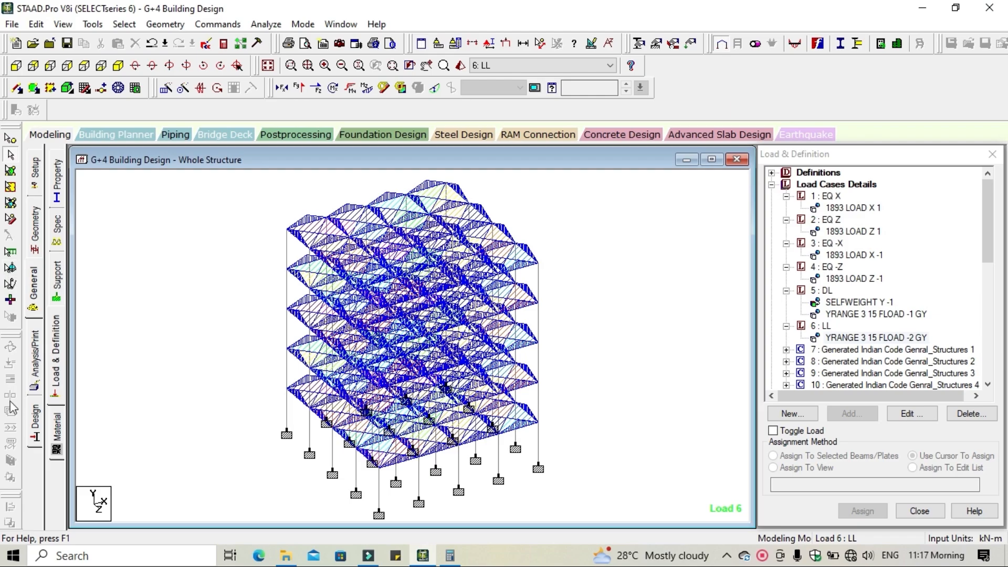
# Open the concrete design settings for the whole structure and set the design code to IS456
pyautogui.click(36, 444)
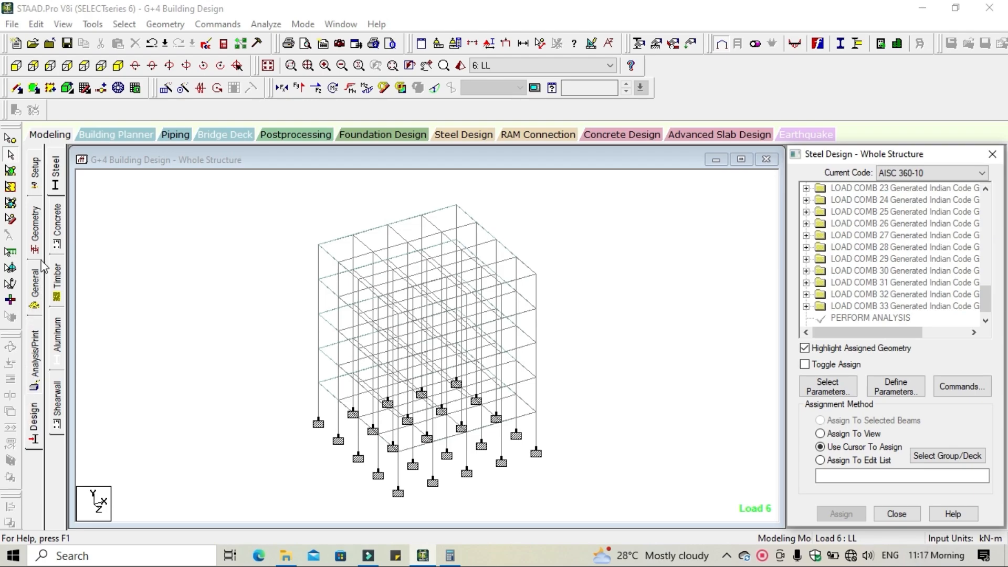
pyautogui.click(59, 227)
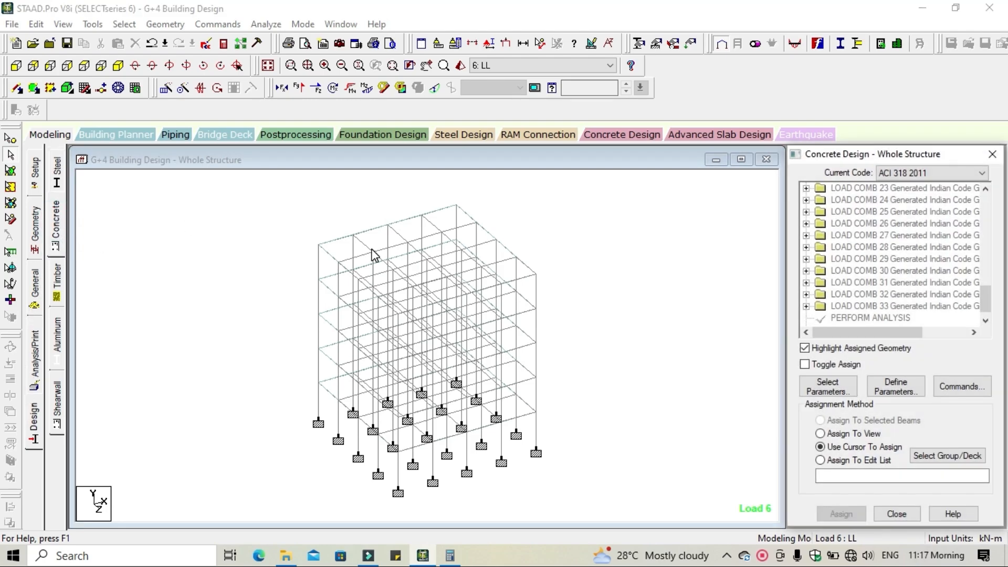
pyautogui.click(924, 172)
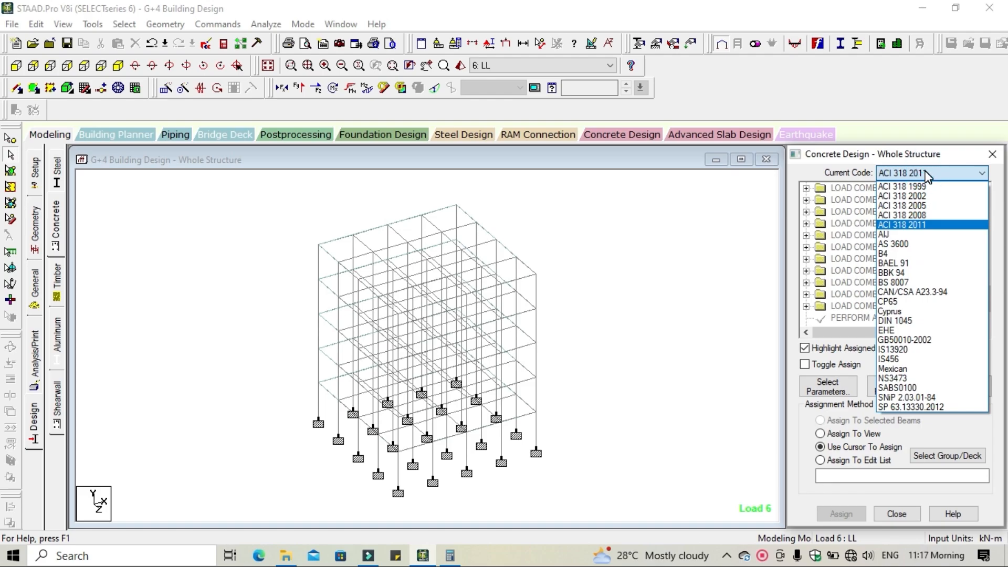
pyautogui.click(935, 361)
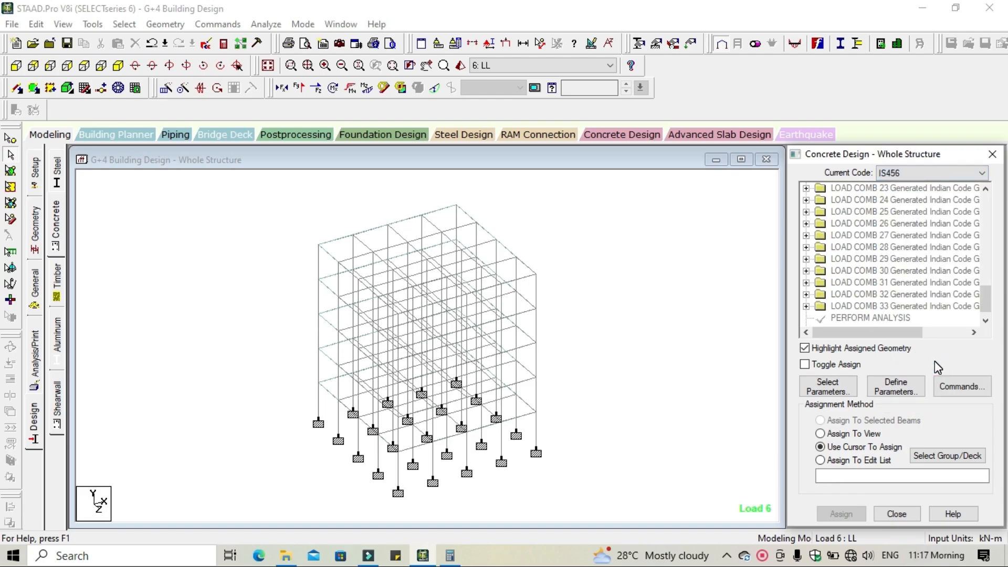
# Empty the selected design parameters and add Fc, Fymain and Fysec to the selection
pyautogui.click(828, 388)
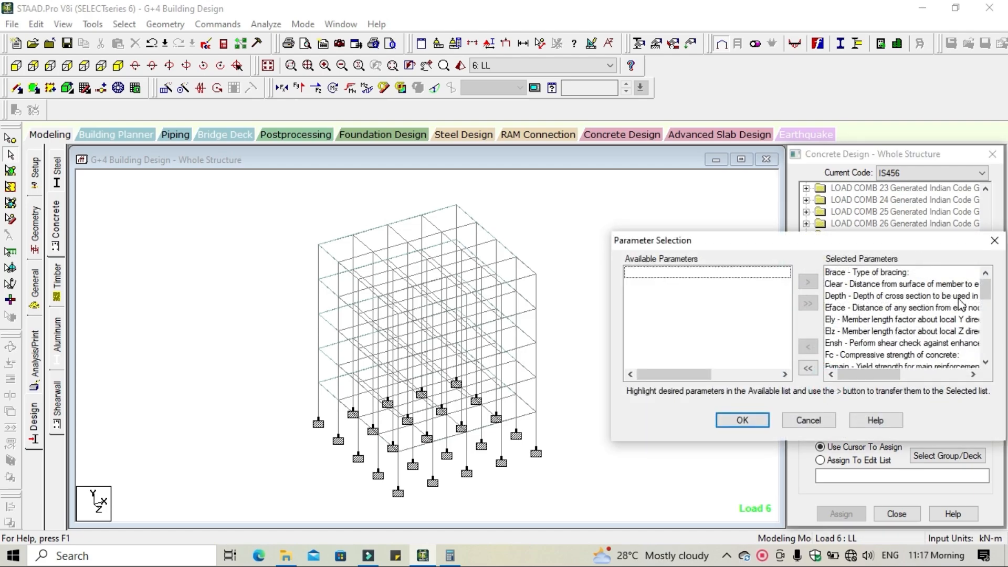
pyautogui.click(808, 368)
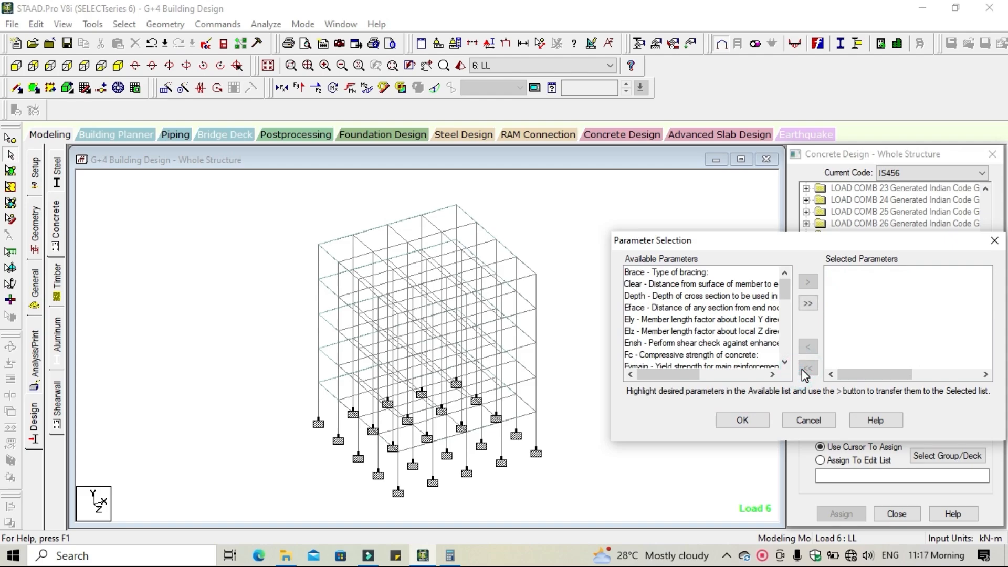
pyautogui.click(741, 356)
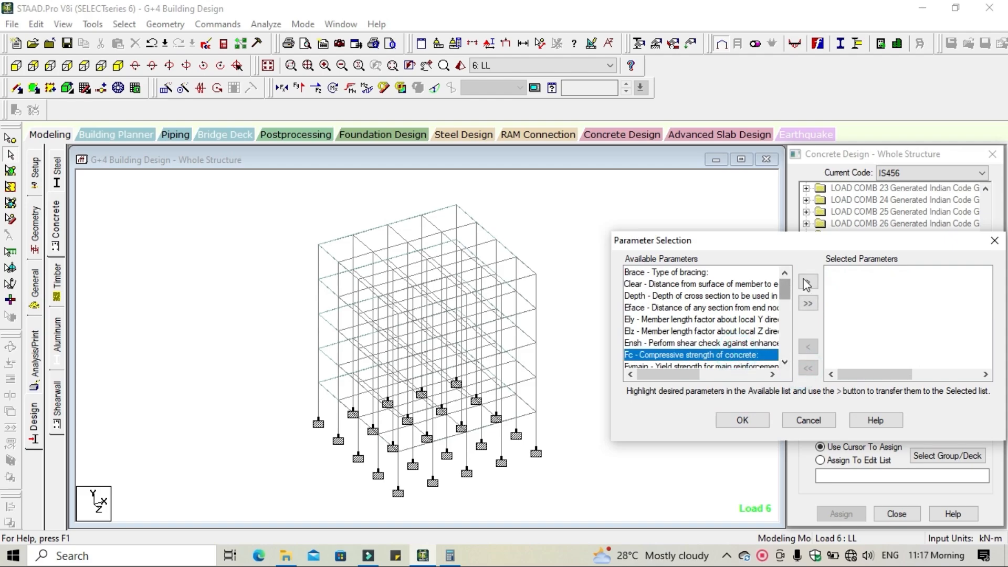
pyautogui.click(813, 284)
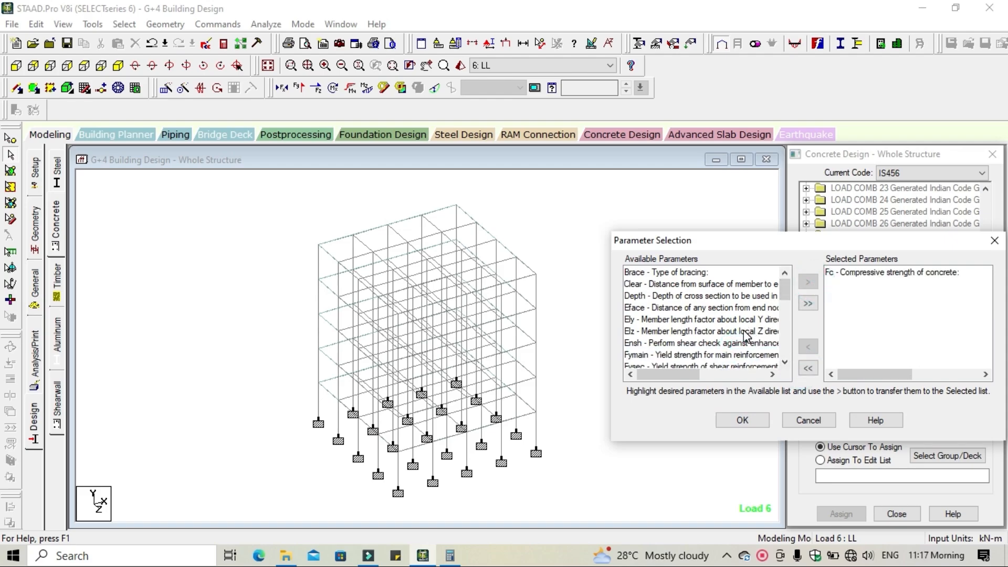
pyautogui.click(722, 356)
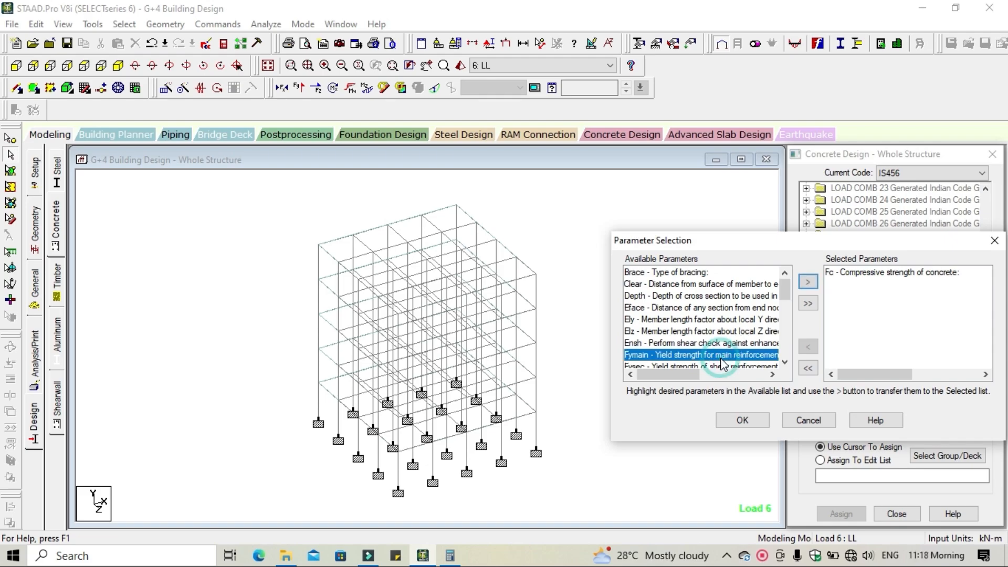
pyautogui.click(808, 282)
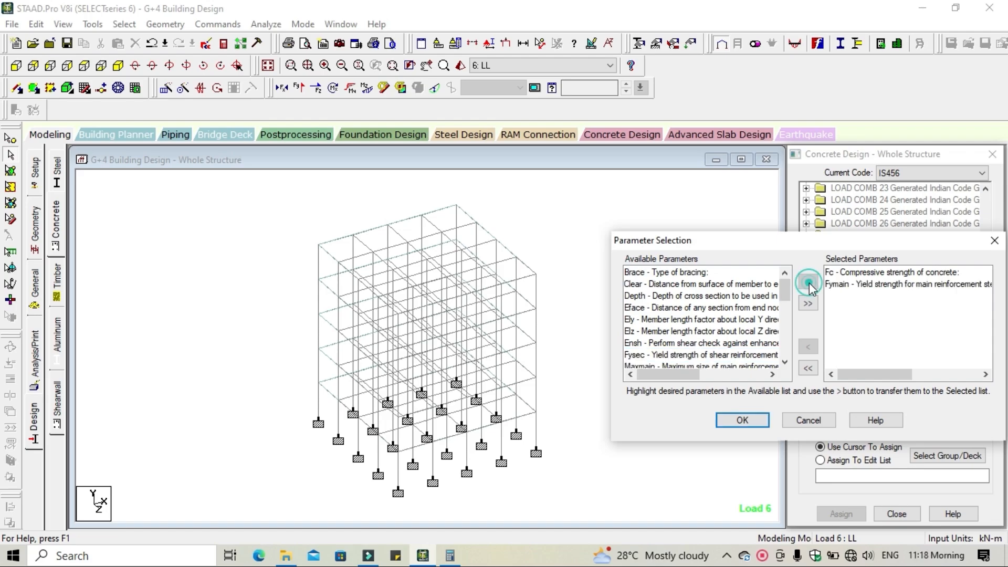
pyautogui.click(733, 357)
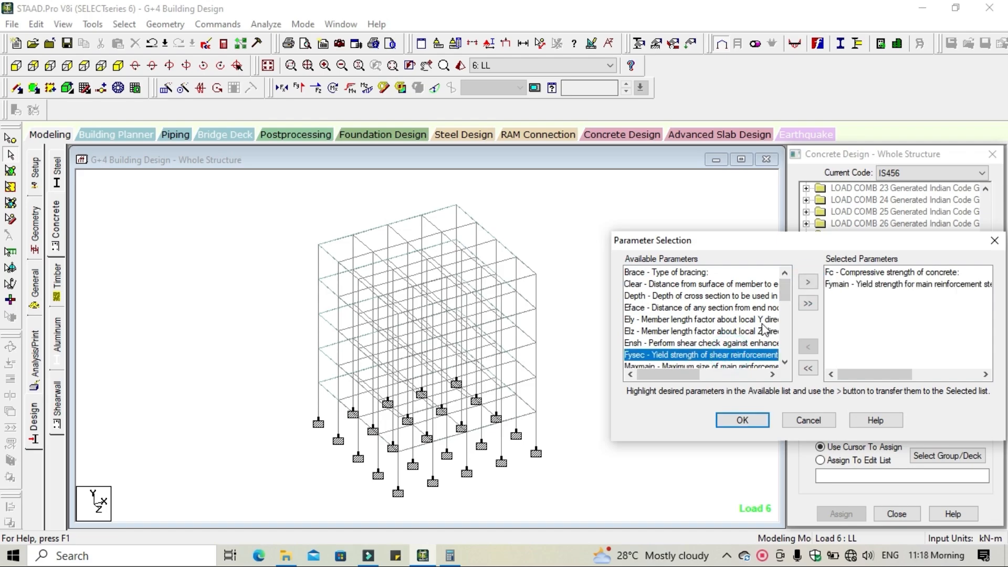
pyautogui.click(806, 285)
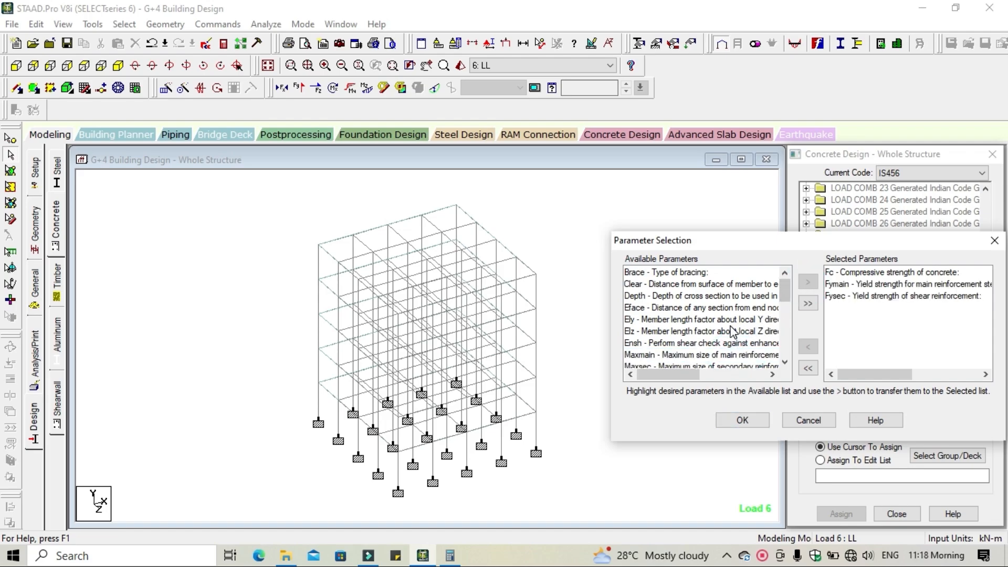
# Add the Maxmain and Maxsec reinforcement size parameters to the selection and accept it
pyautogui.scroll(-1, 733, 331)
pyautogui.click(722, 319)
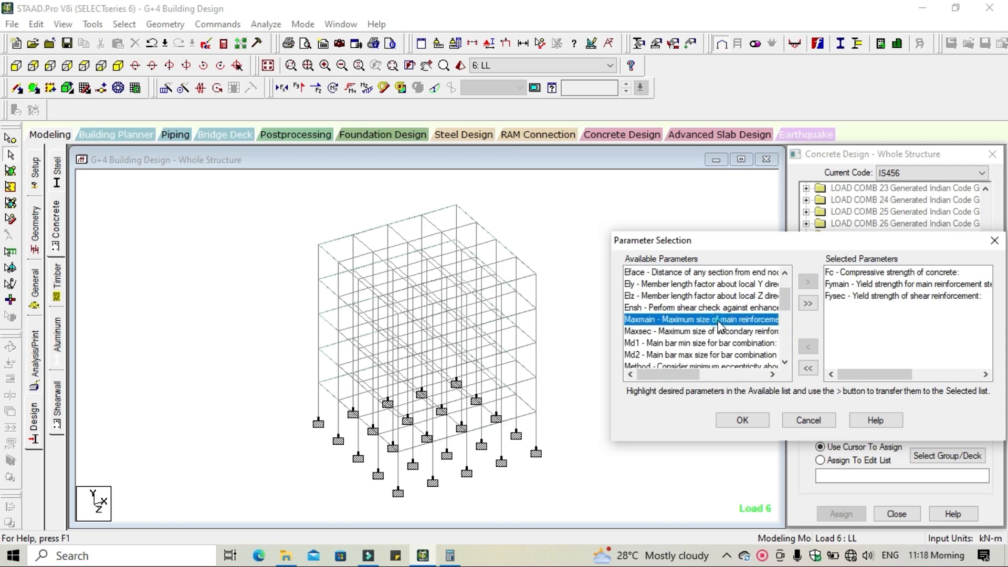
pyautogui.click(811, 283)
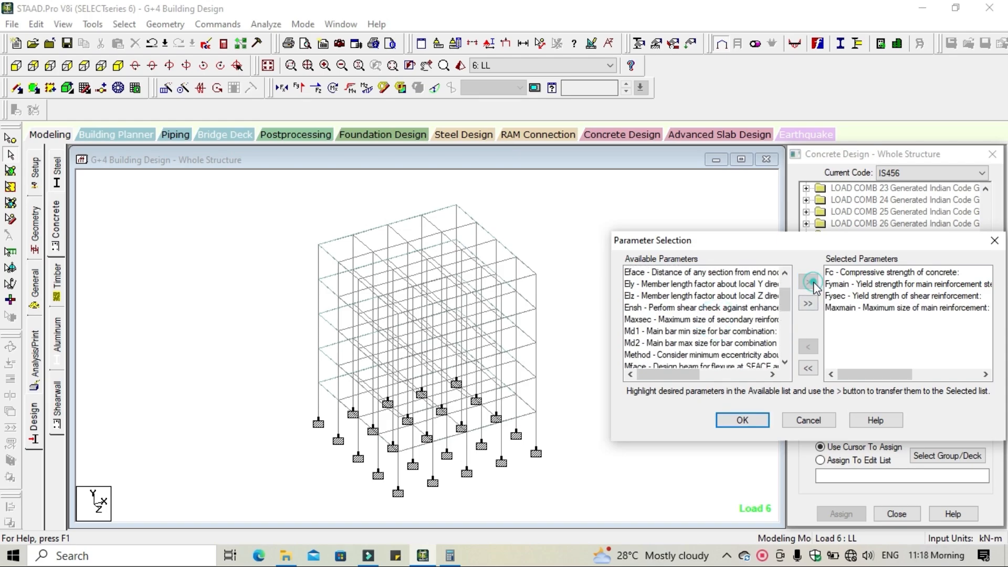
pyautogui.click(694, 321)
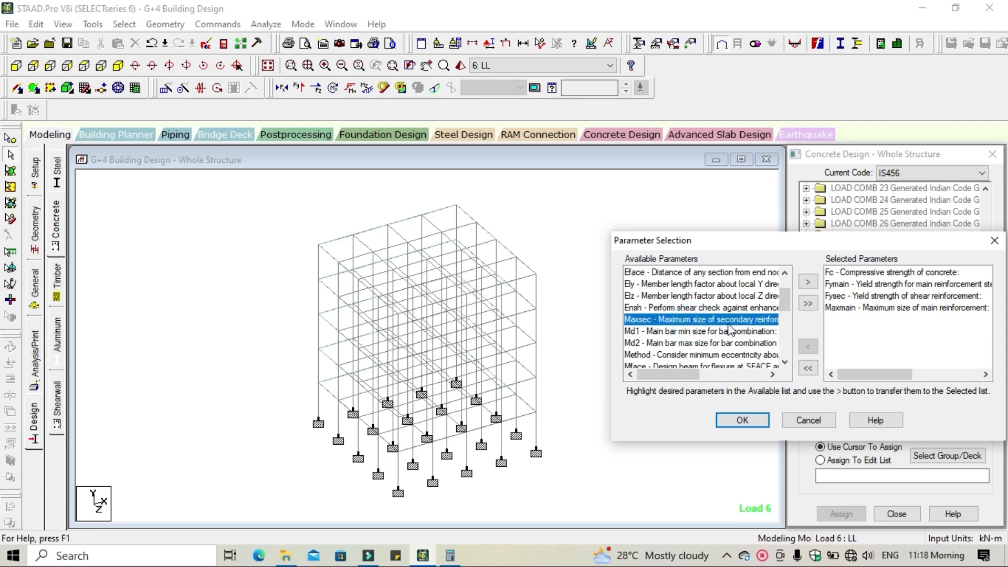
pyautogui.click(808, 283)
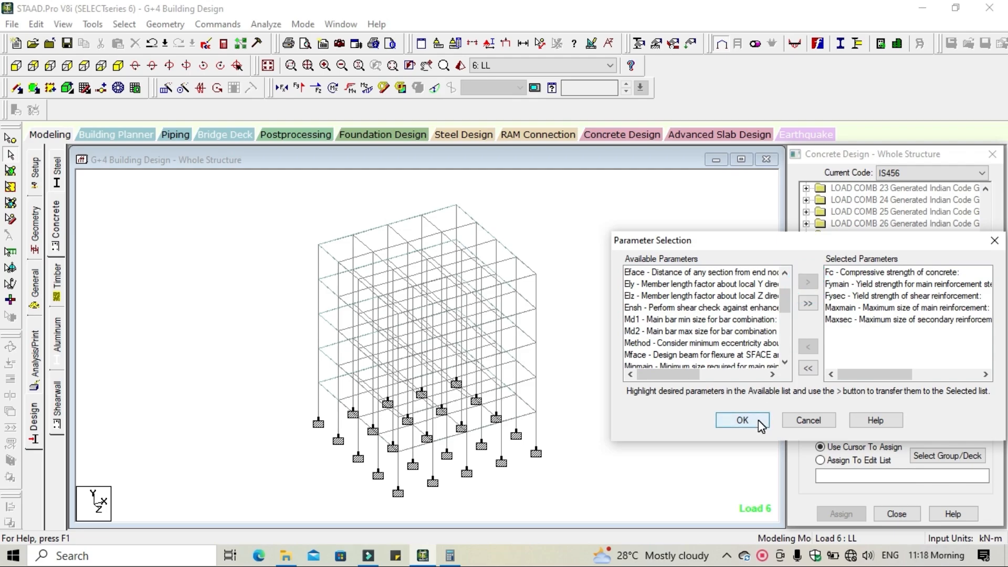
pyautogui.click(742, 419)
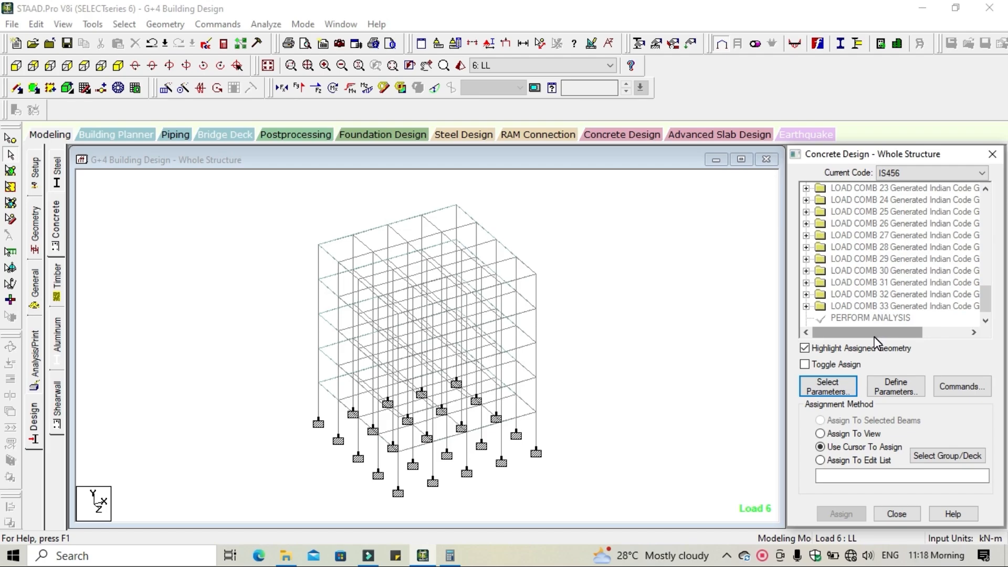
# Define the FC parameter with a concrete compressive strength of 25000 kN/m2 and add it to the design
pyautogui.click(898, 391)
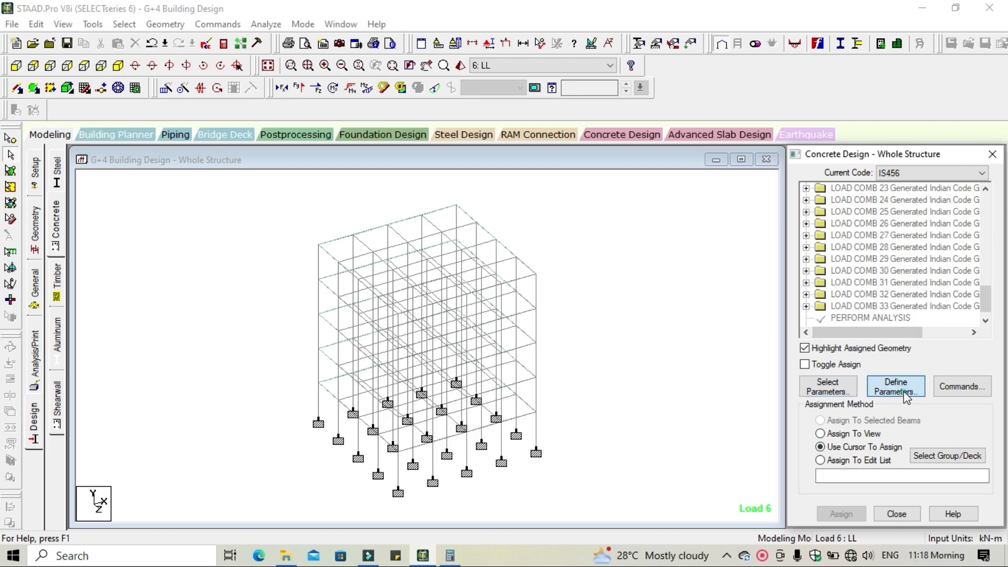
pyautogui.click(302, 151)
pyautogui.click(310, 161)
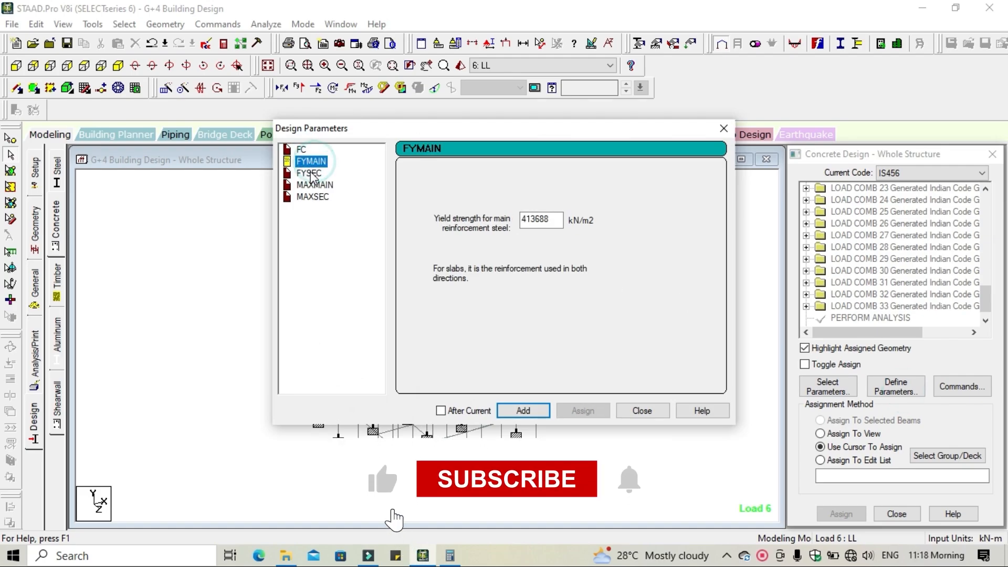
pyautogui.click(301, 149)
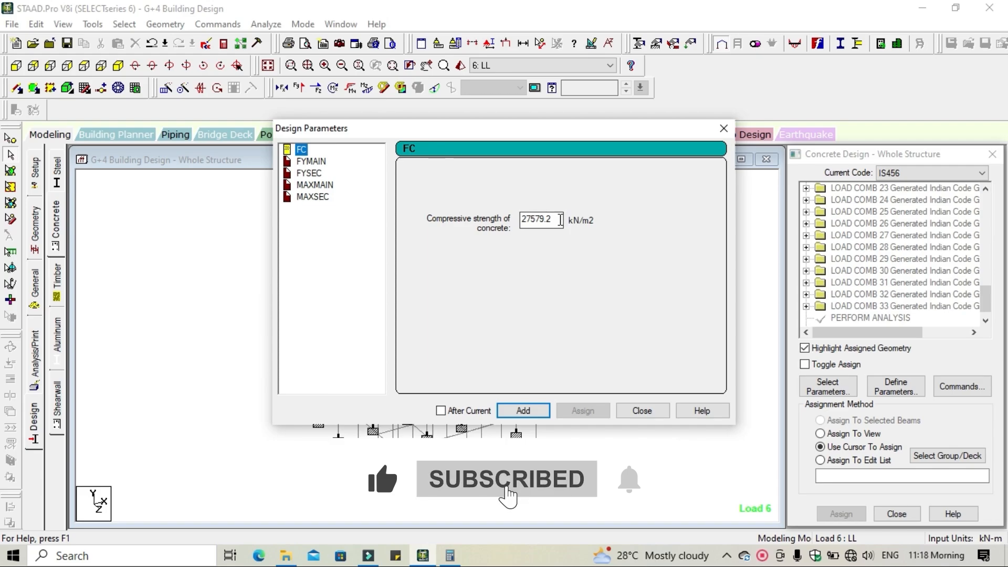
pyautogui.moveTo(558, 219); pyautogui.dragTo(523, 223)
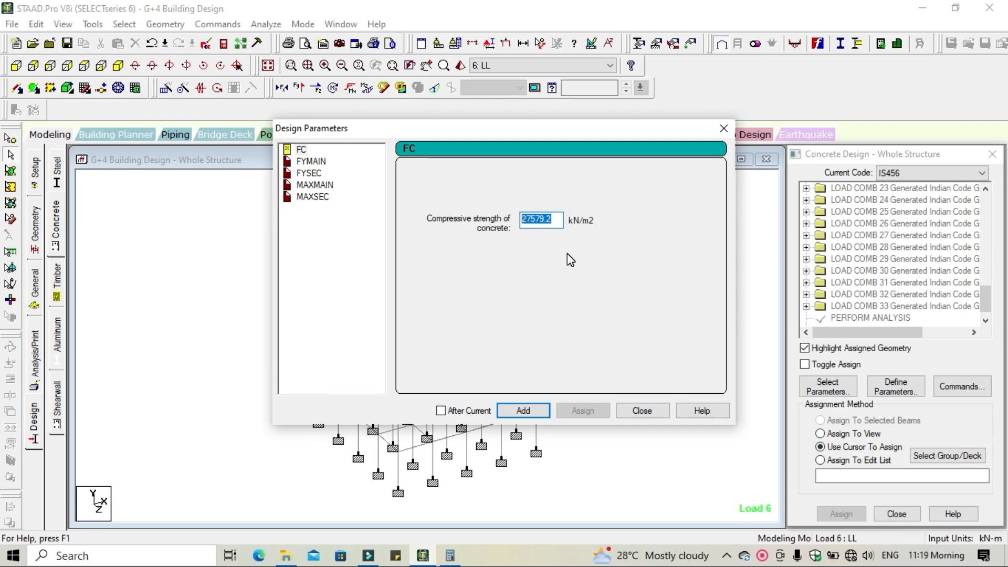
pyautogui.write('25000')
pyautogui.click(523, 409)
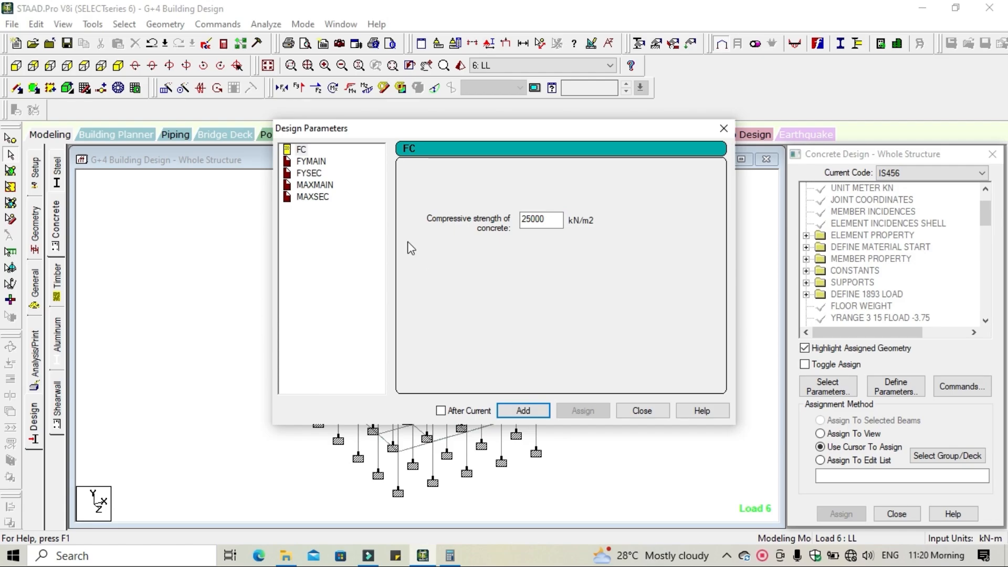
# Add the FYMAIN and FYSEC parameters, each with a reinforcement yield strength of 415000 kN/m2
pyautogui.click(312, 166)
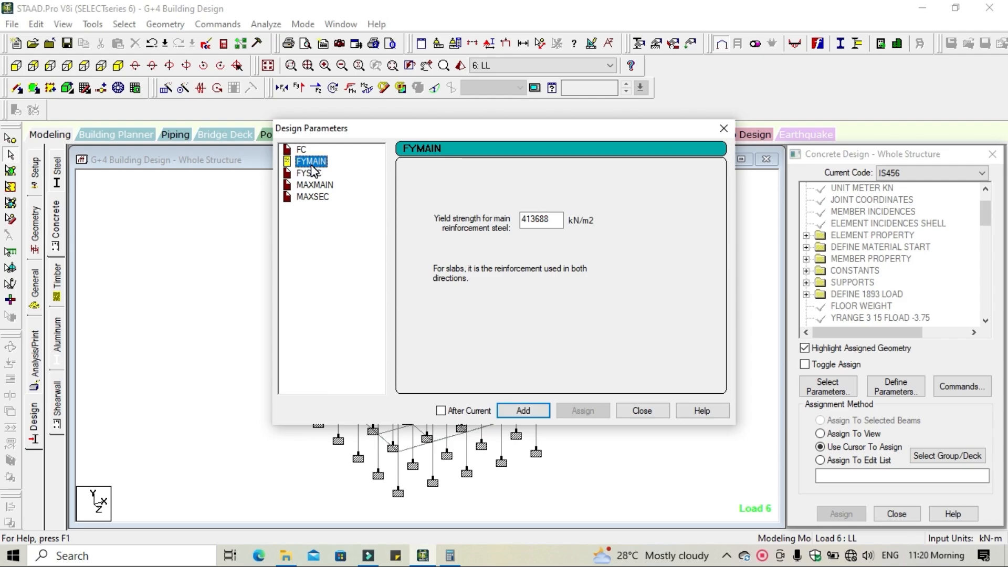
pyautogui.doubleClick(546, 219)
pyautogui.write('415000')
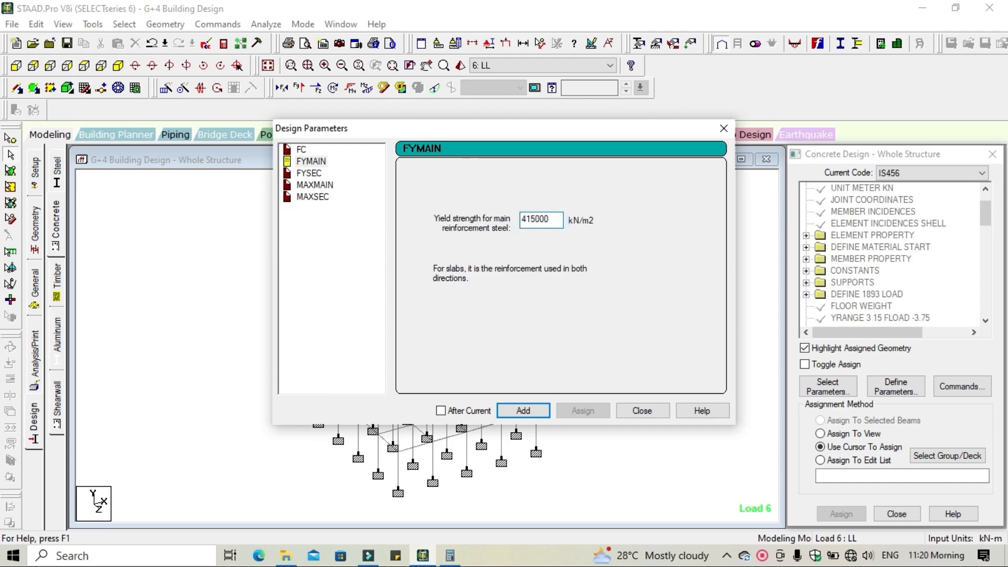
pyautogui.click(526, 411)
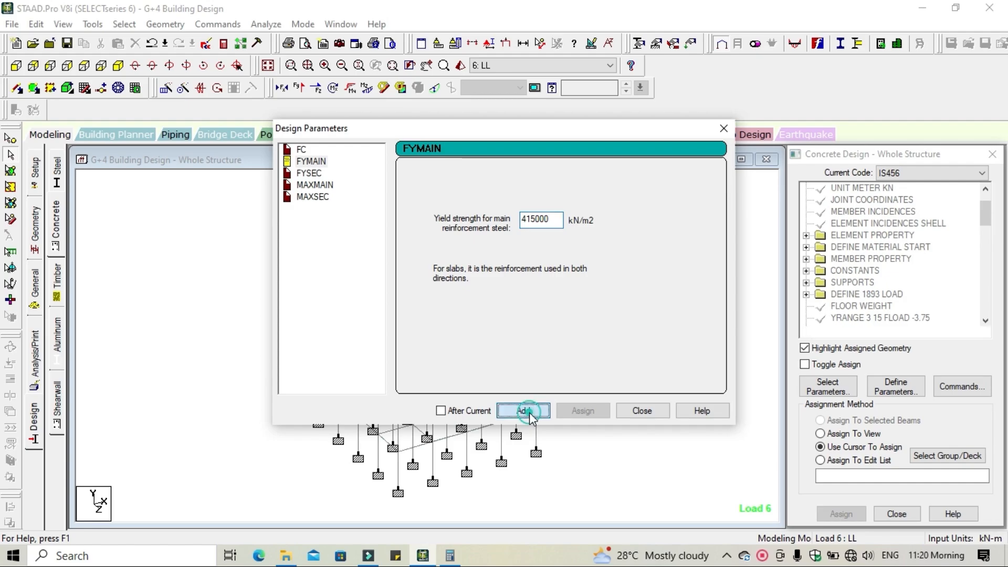
pyautogui.click(311, 173)
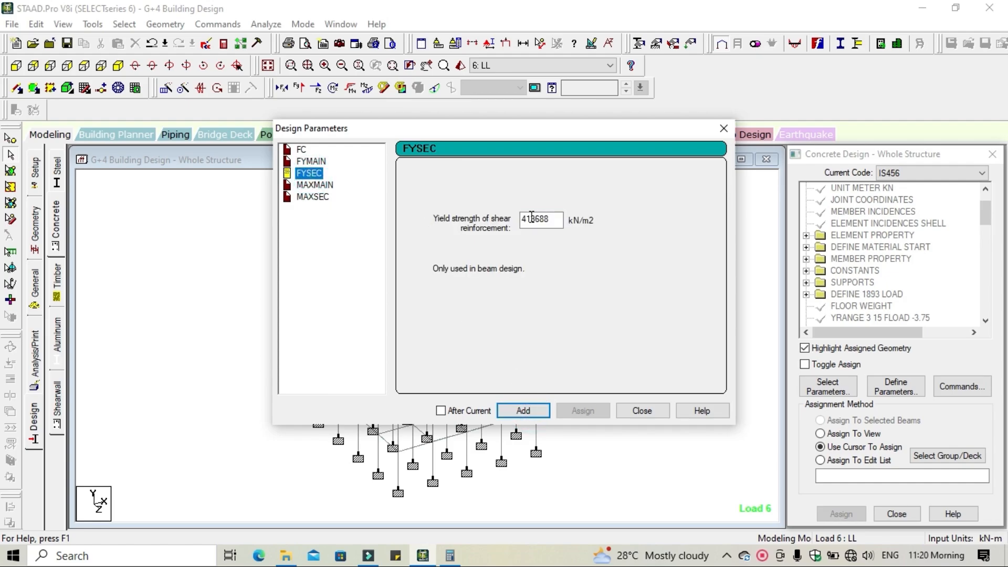
pyautogui.moveTo(551, 219); pyautogui.dragTo(522, 219)
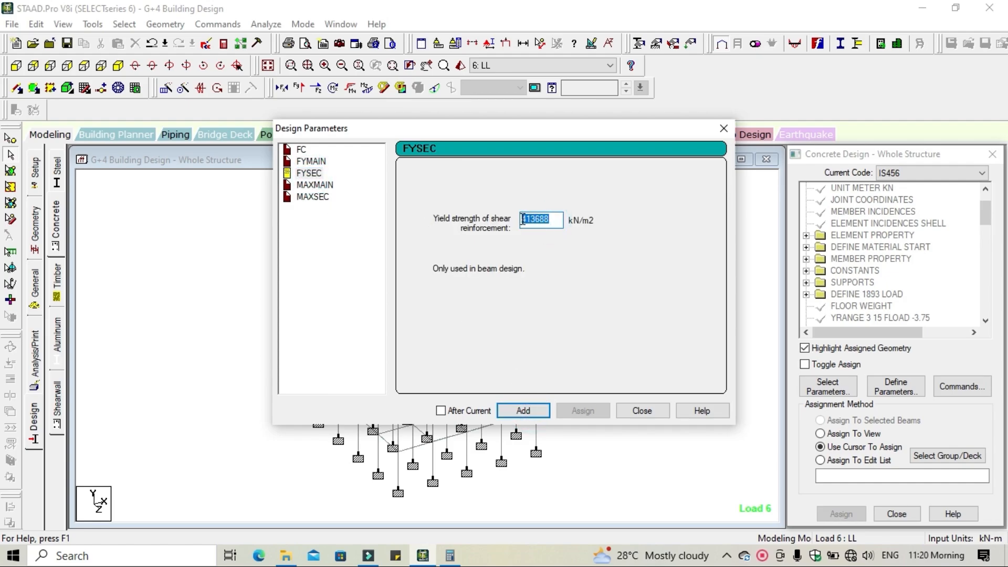
pyautogui.write('415000')
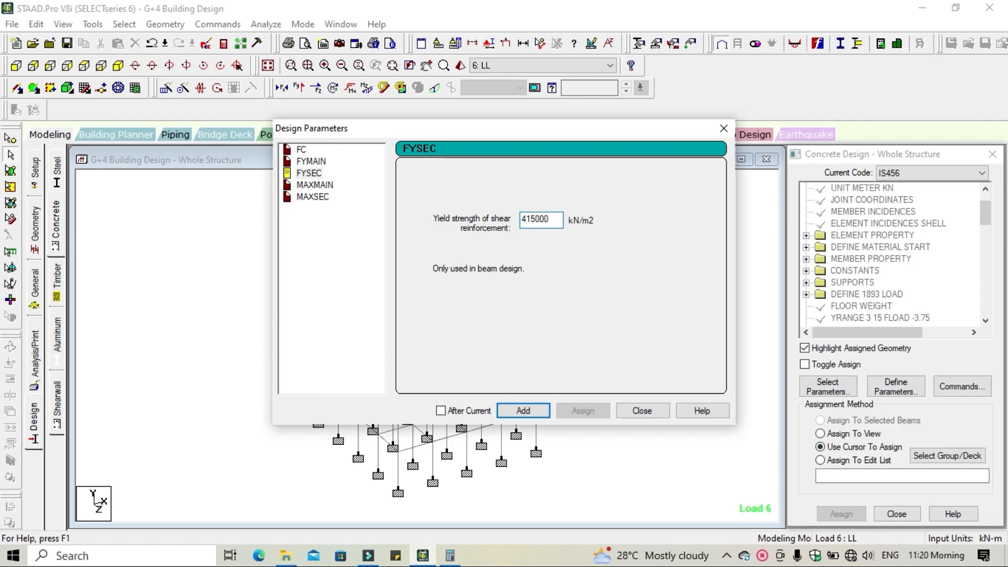
pyautogui.click(523, 410)
# Add MAXMAIN with a 16 mm maximum main bar and MAXSEC with a 12 mm maximum secondary bar, and finish defining parameters
pyautogui.click(316, 186)
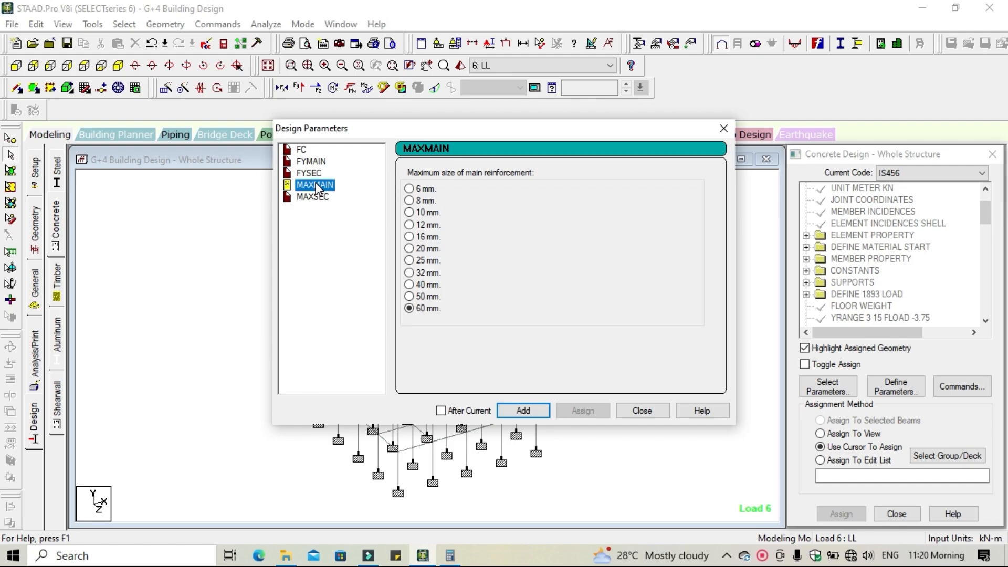
pyautogui.click(410, 236)
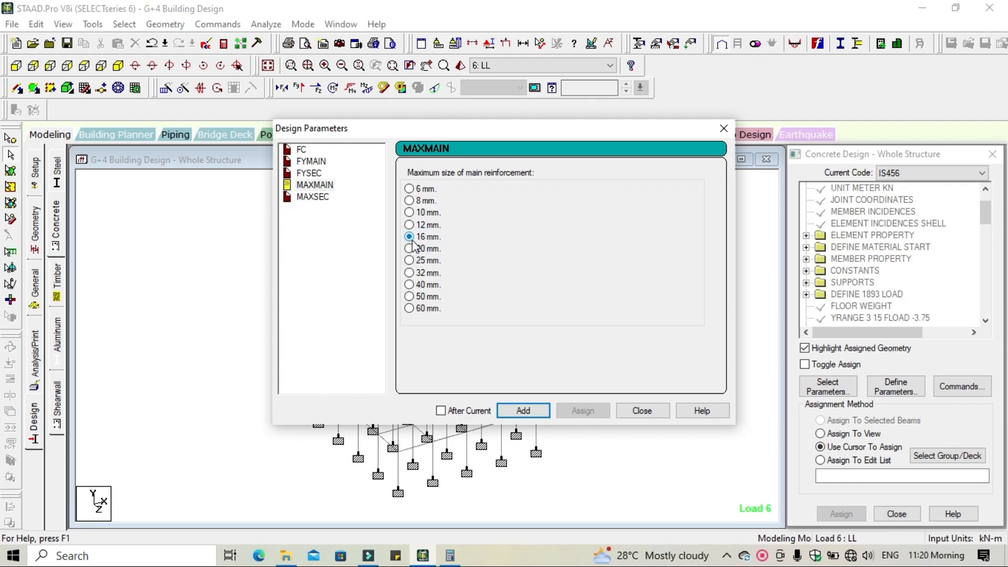
pyautogui.click(523, 410)
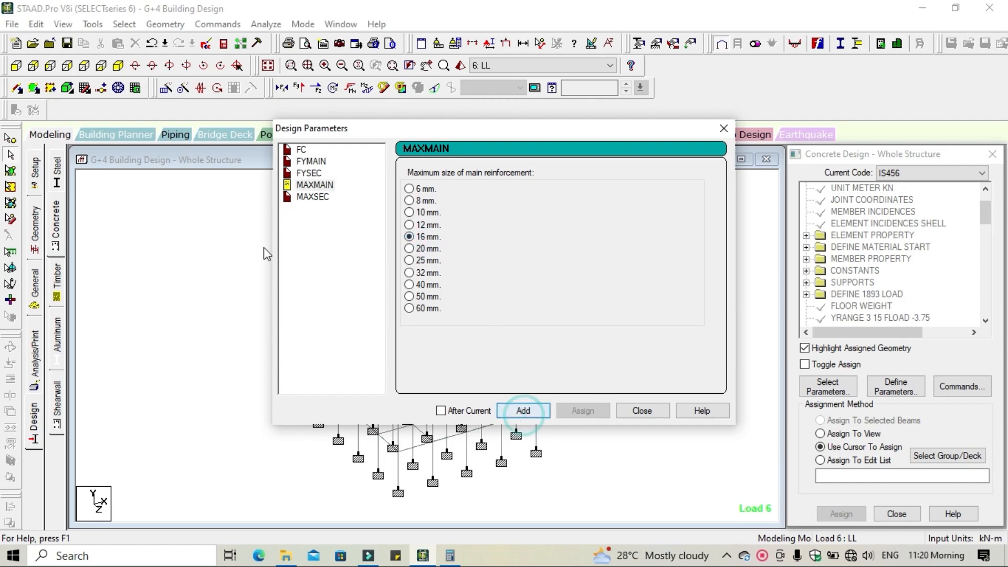
pyautogui.click(311, 198)
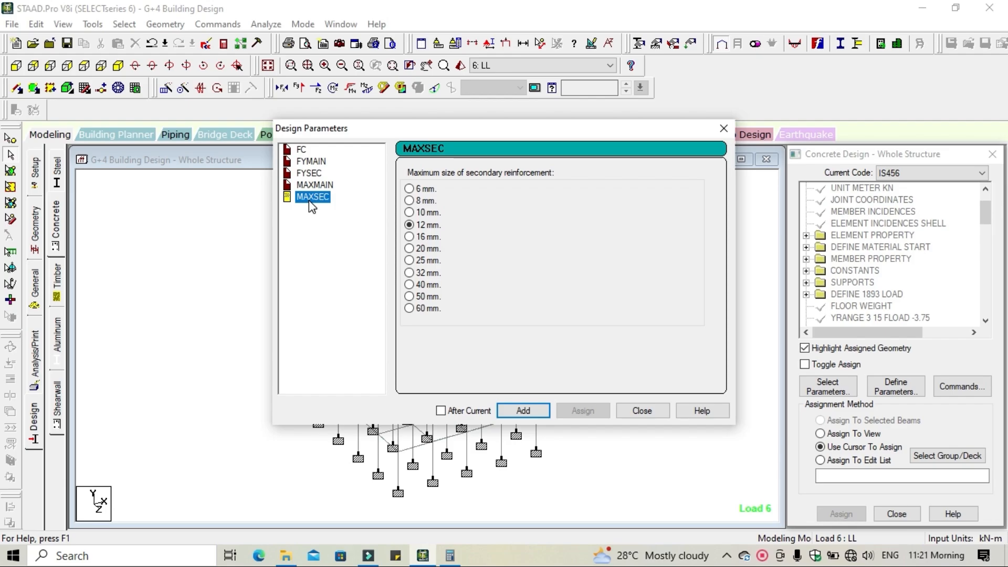
pyautogui.click(525, 412)
pyautogui.click(642, 410)
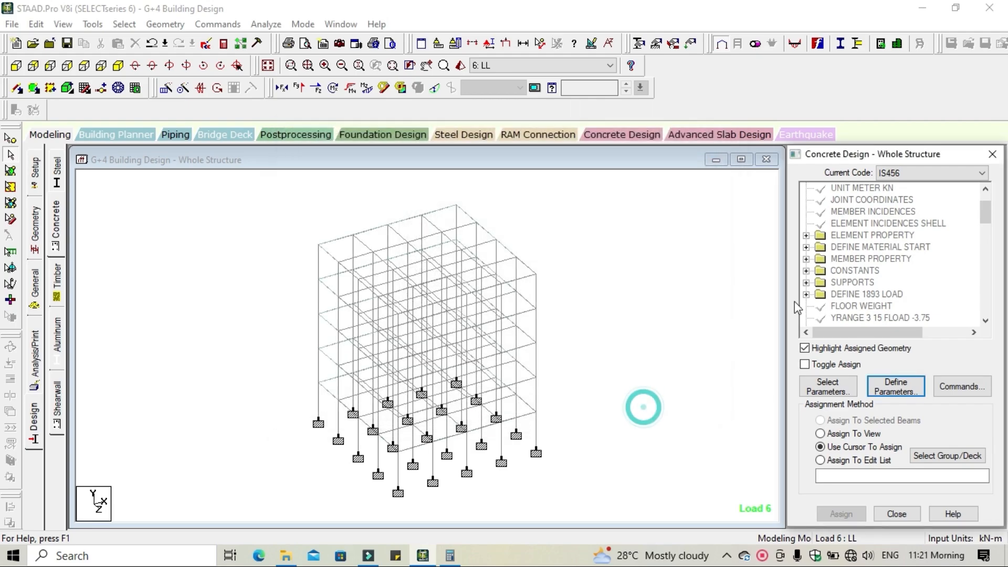
# Locate the added parameters under START CONCRETE DESIGN in the concrete design command tree
pyautogui.scroll(-1, 868, 274)
pyautogui.scroll(-8, 868, 274)
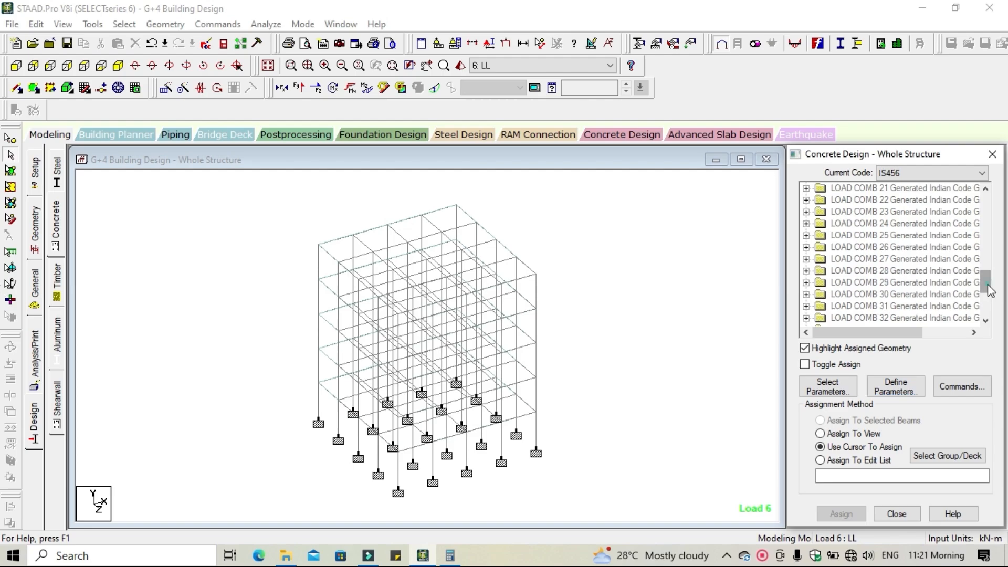
pyautogui.moveTo(985, 283); pyautogui.dragTo(985, 305)
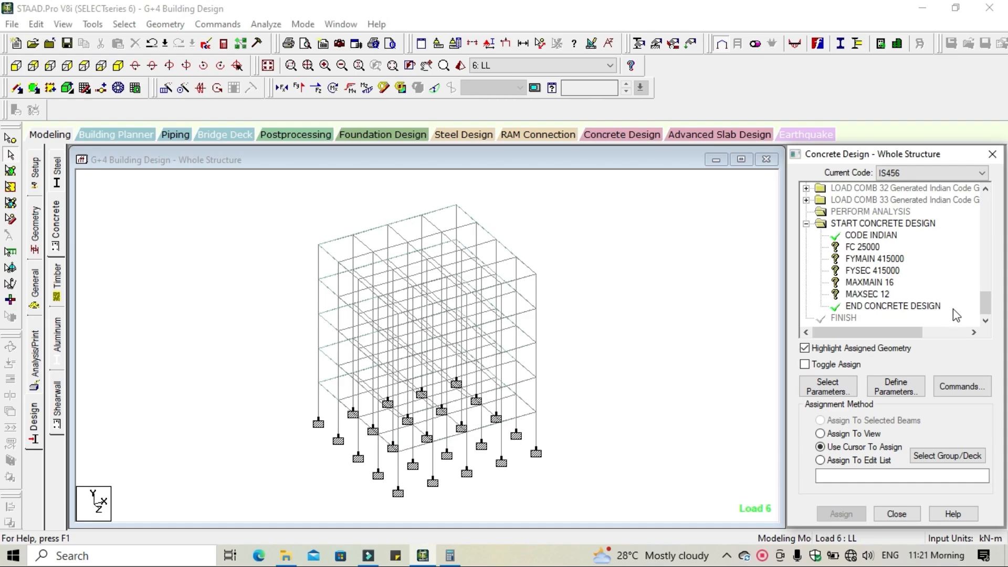
# Add the DESIGN BEAM and DESIGN COLUMN commands to the concrete design
pyautogui.click(969, 393)
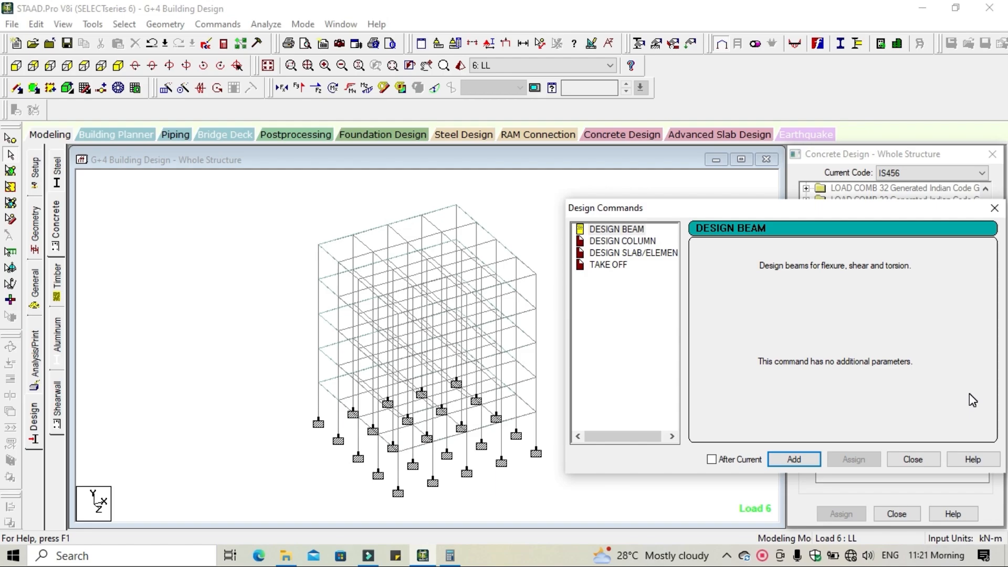
pyautogui.click(636, 229)
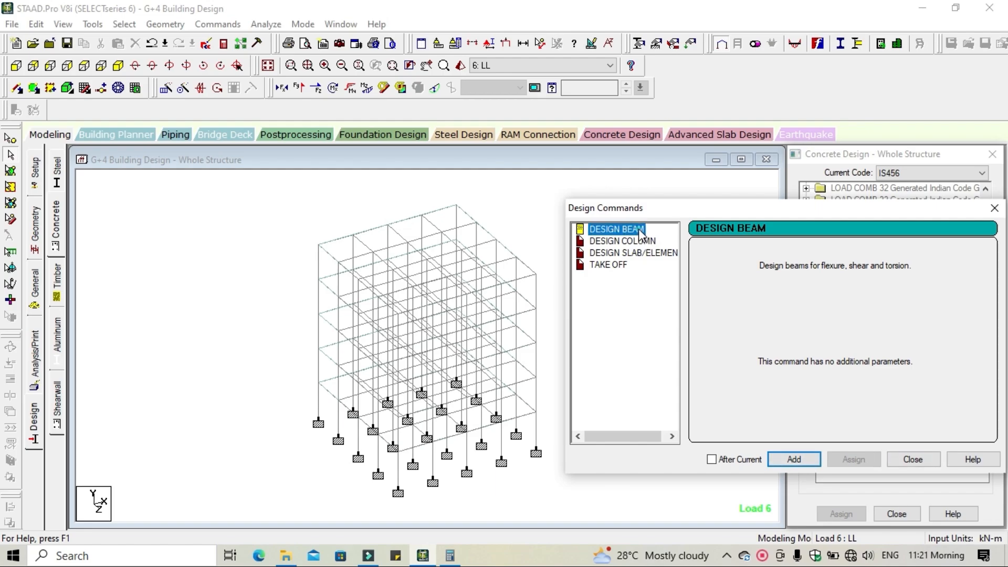
pyautogui.click(794, 458)
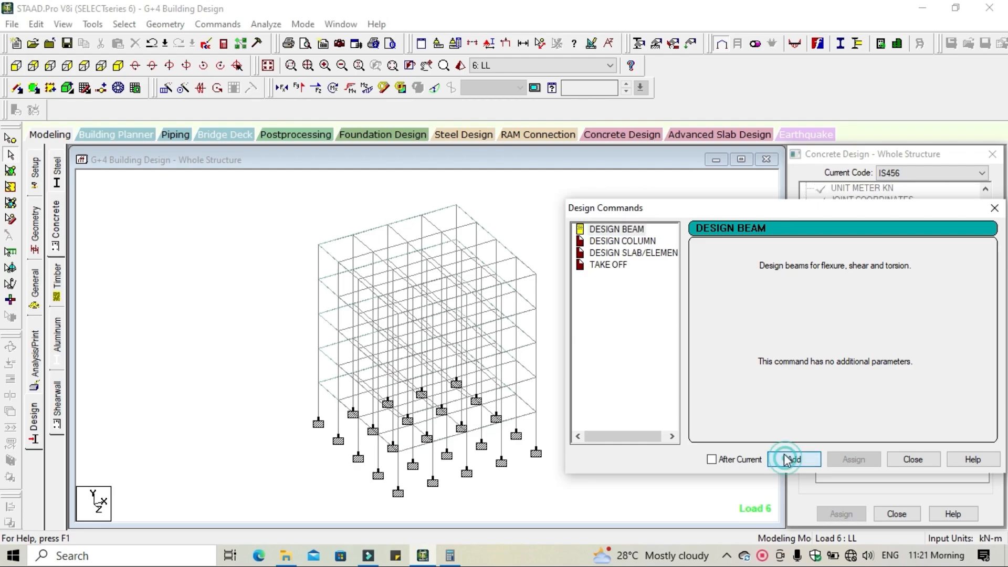
pyautogui.click(620, 245)
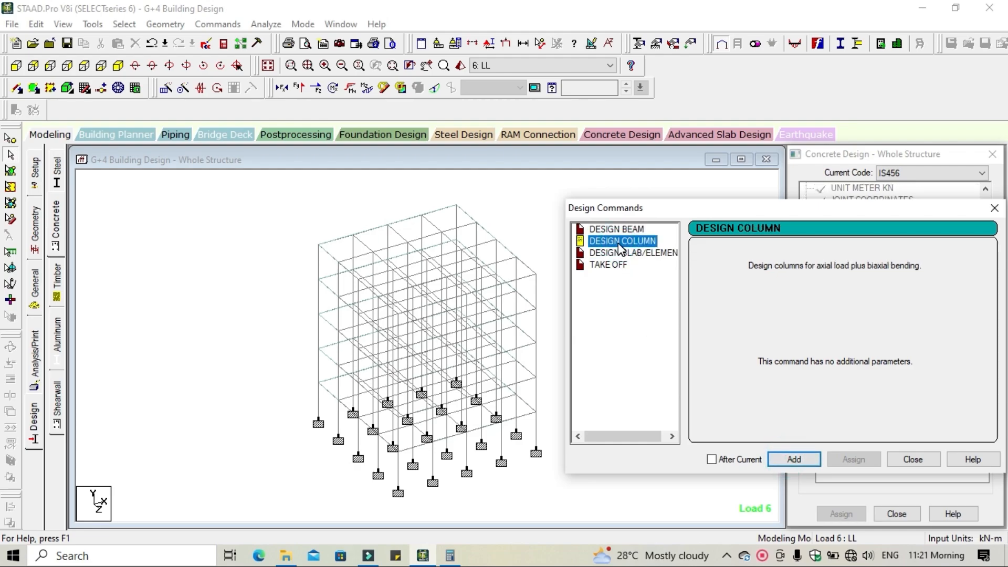
pyautogui.click(793, 458)
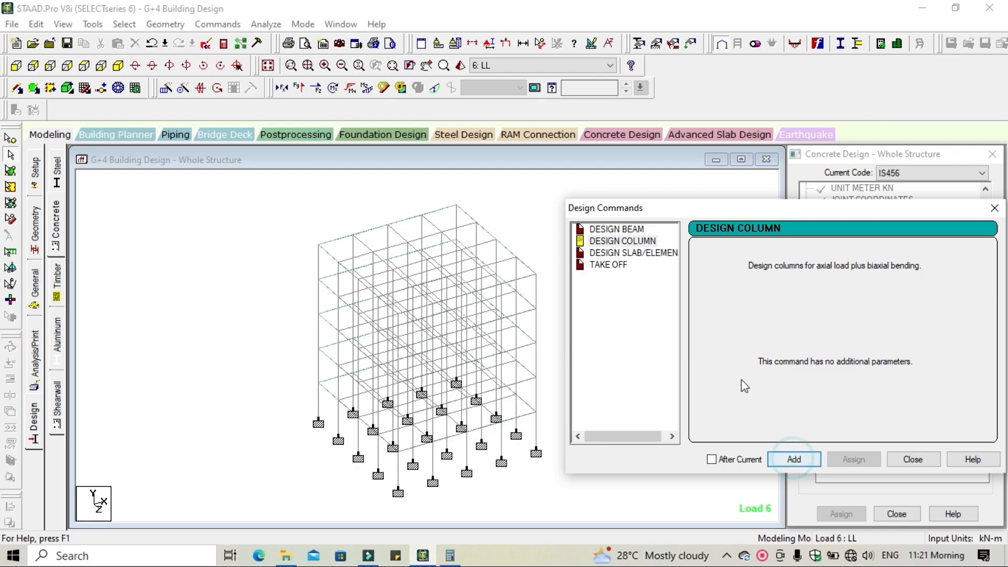
# Add the DESIGN SLAB/ELEMENT and TAKE OFF commands to the concrete design and finish adding design commands
pyautogui.click(640, 259)
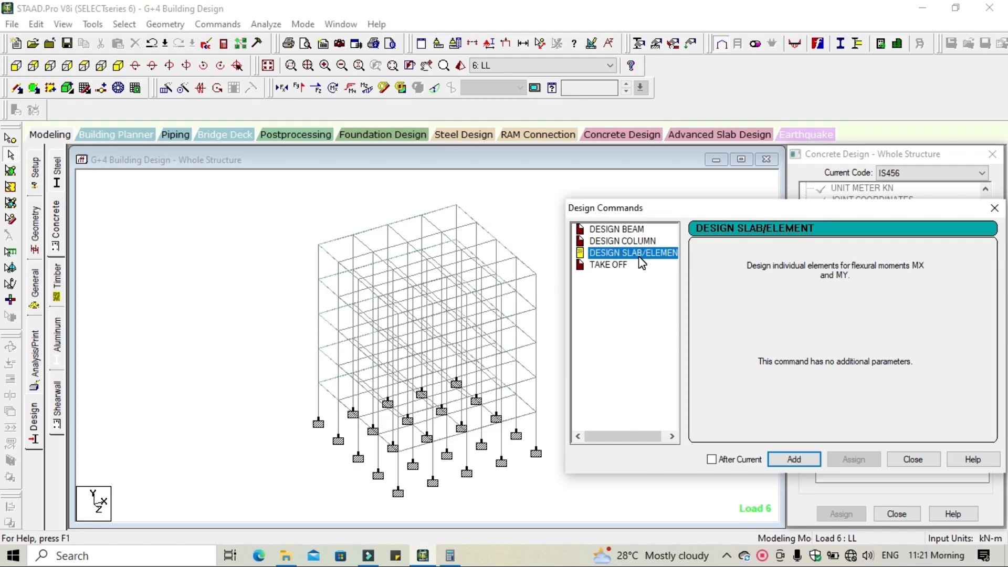
pyautogui.click(793, 459)
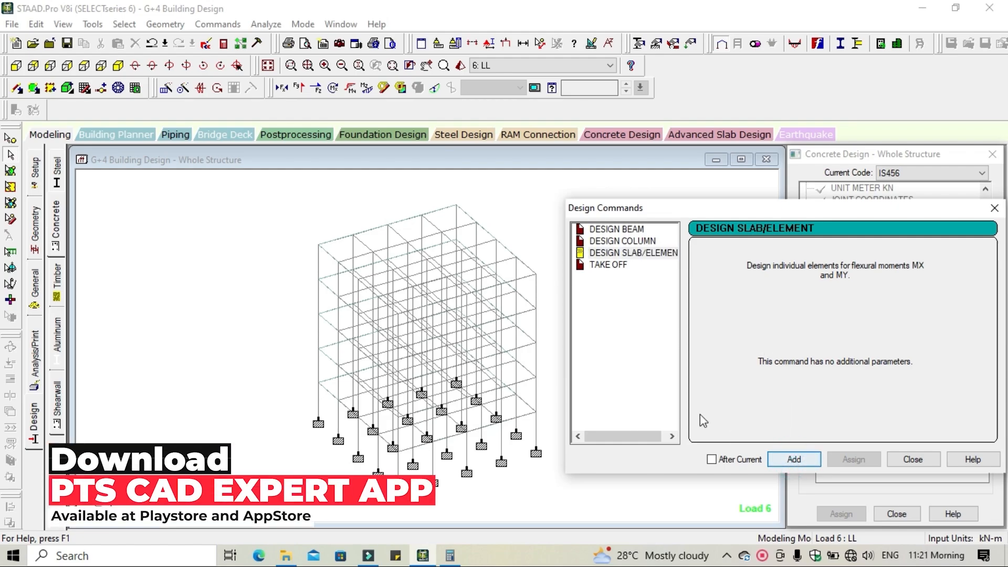
pyautogui.click(615, 270)
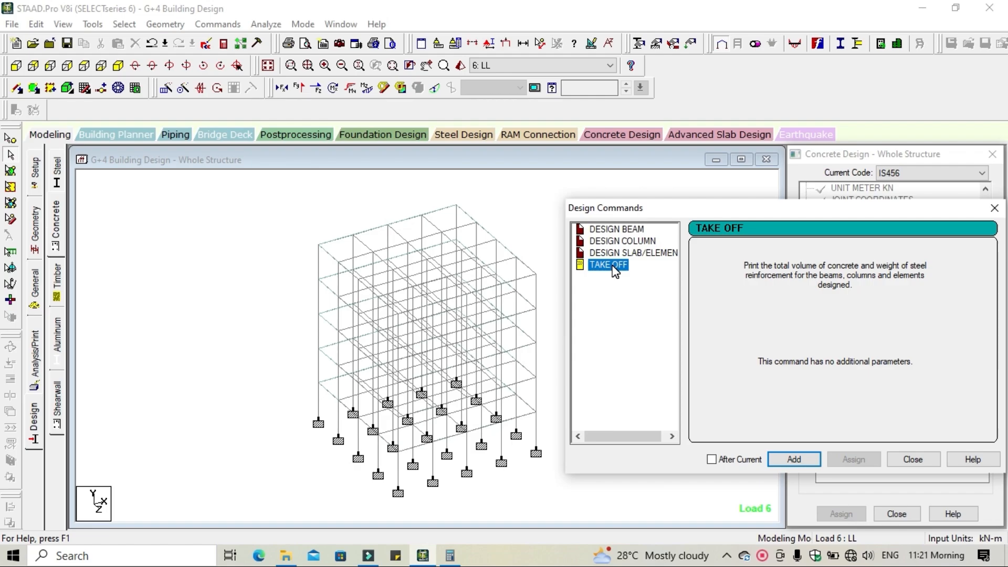
pyautogui.moveTo(761, 208); pyautogui.dragTo(391, 84)
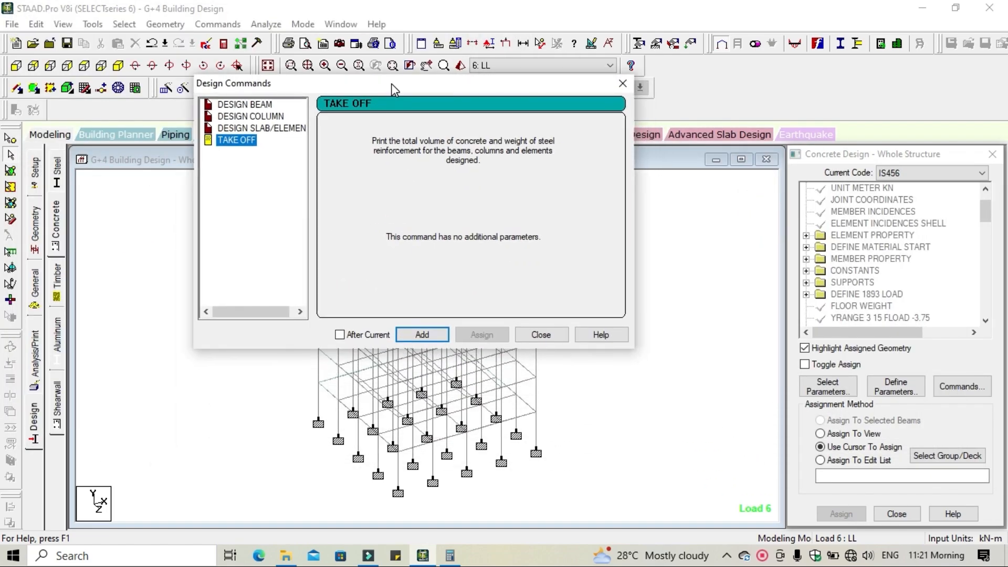
pyautogui.click(423, 334)
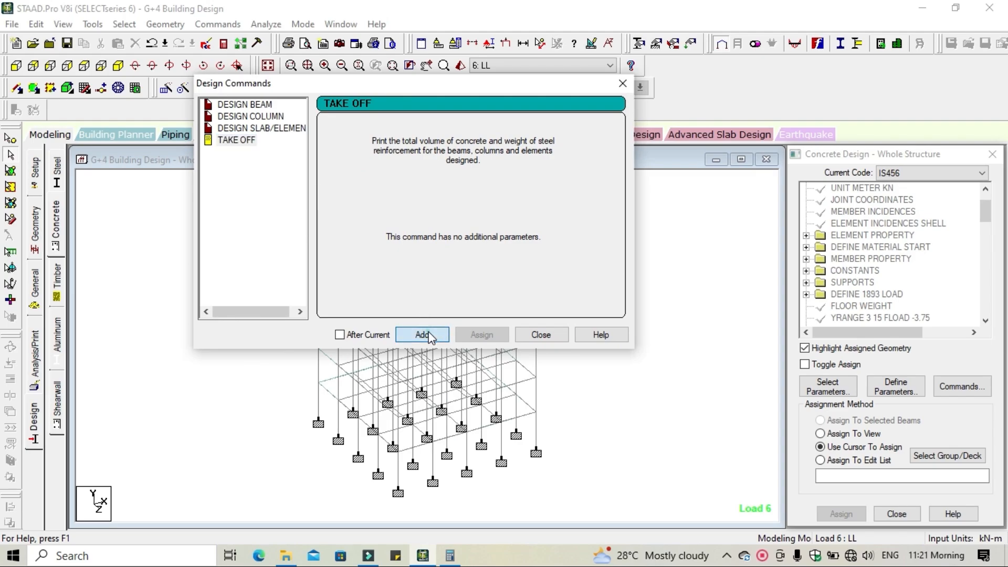
pyautogui.click(540, 334)
# Assign the FC 25000 parameter to the whole structure using the Assign To View method
pyautogui.moveTo(985, 212); pyautogui.dragTo(984, 313)
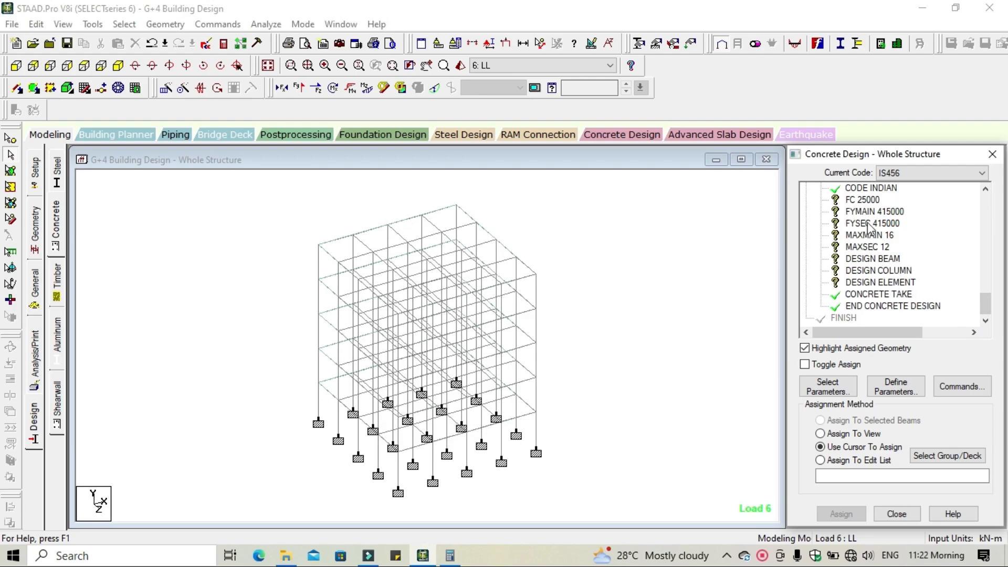
pyautogui.click(861, 200)
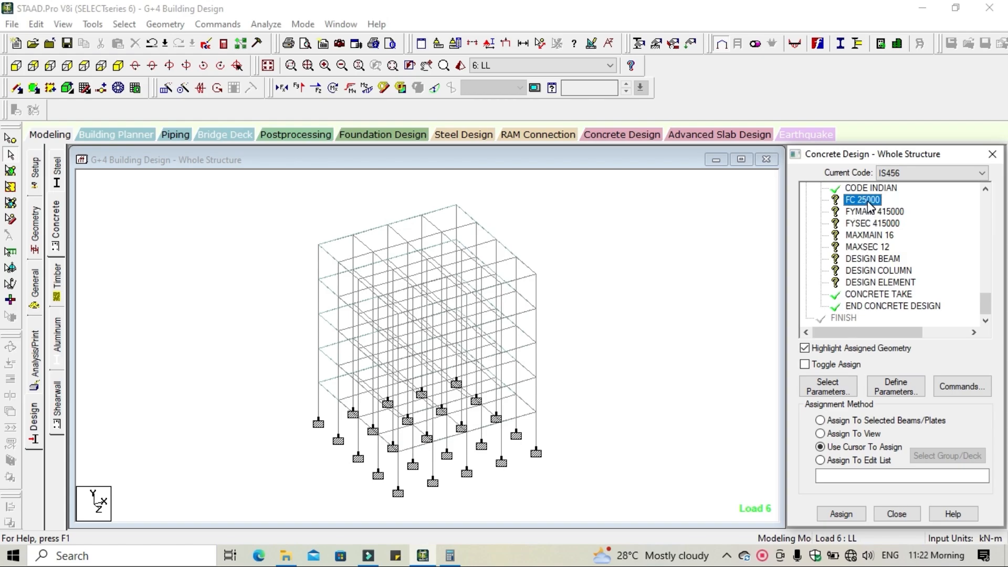
pyautogui.click(851, 434)
pyautogui.click(842, 514)
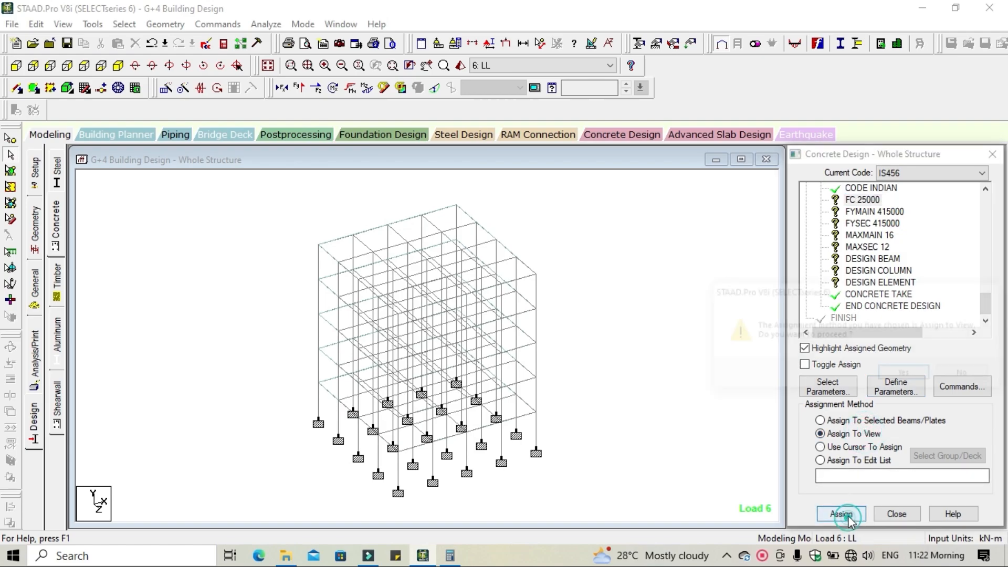
pyautogui.click(903, 373)
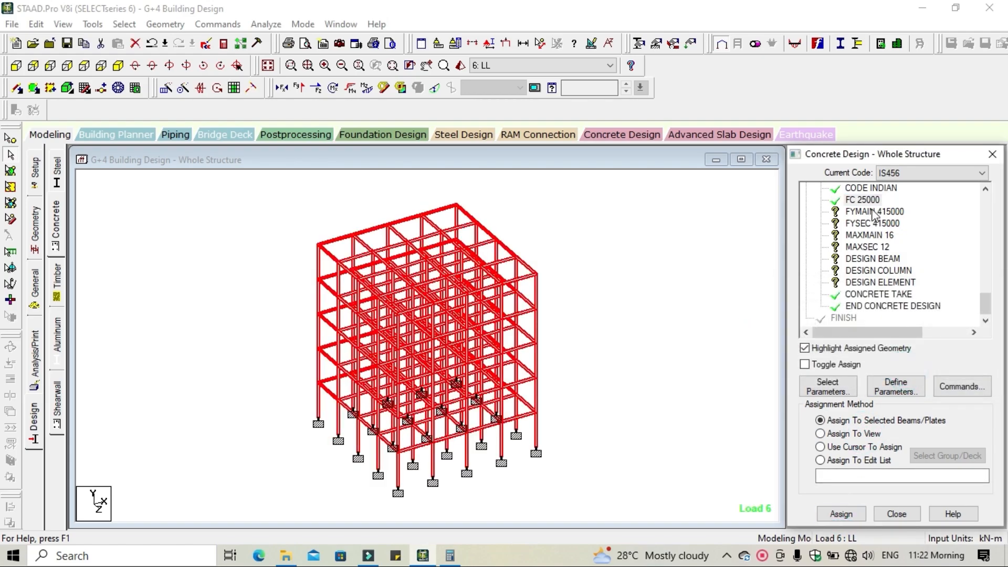
# Assign the FYMAIN 415000 and FYSEC 415000 parameters to the whole structure using Assign To View
pyautogui.click(874, 212)
pyautogui.click(857, 435)
pyautogui.click(842, 513)
pyautogui.click(903, 373)
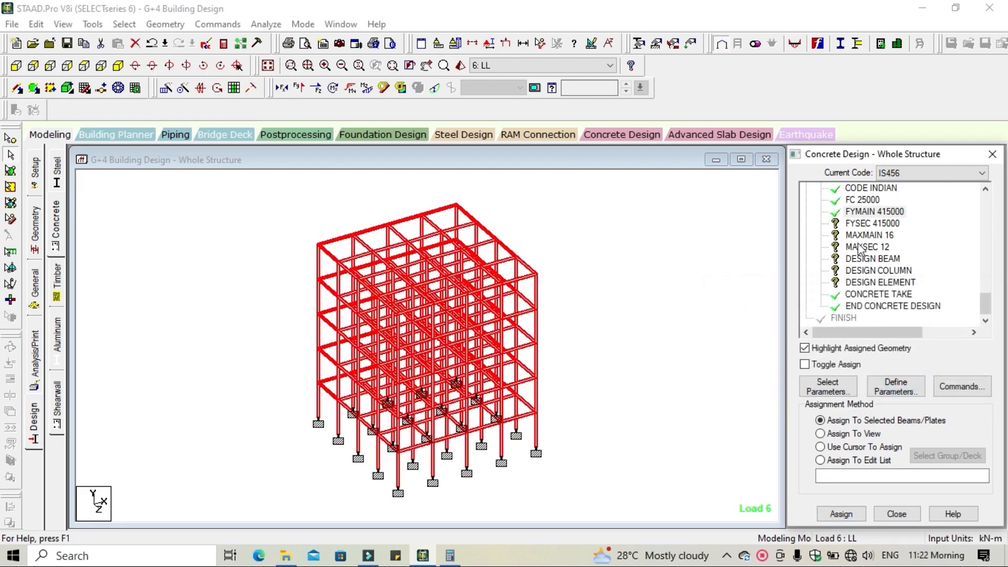
pyautogui.click(866, 225)
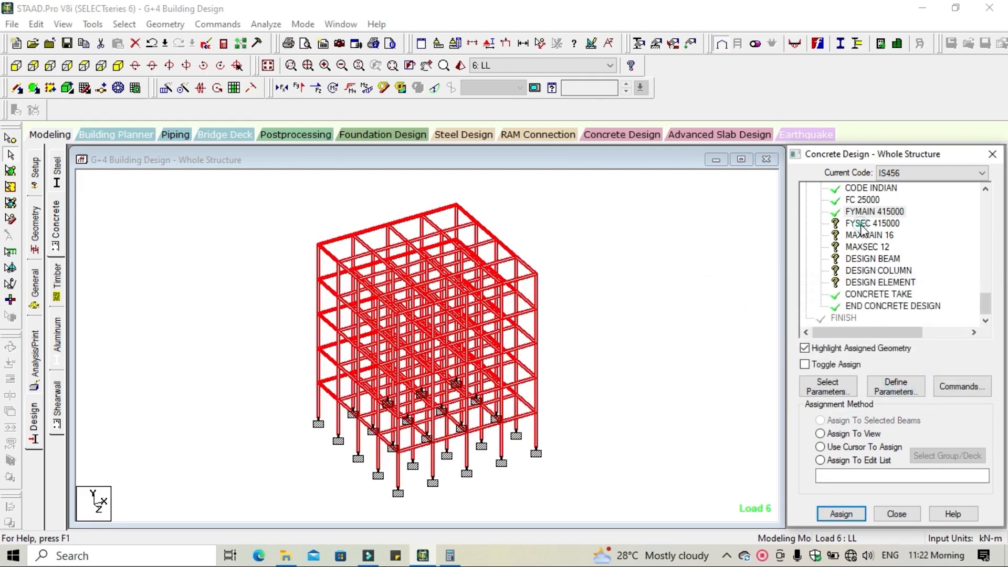
pyautogui.click(851, 434)
pyautogui.click(841, 513)
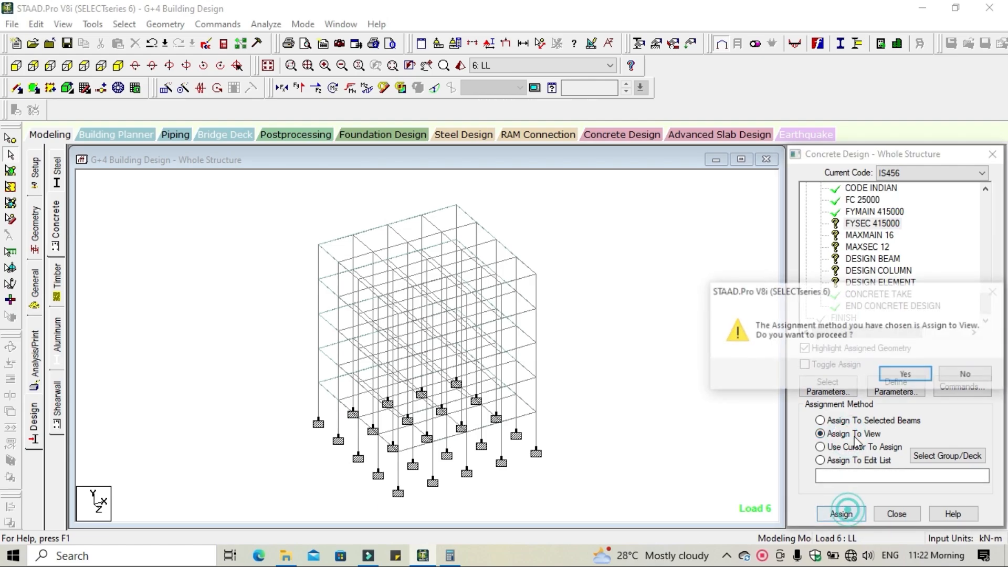
pyautogui.click(899, 374)
# Assign the MAXMAIN 16 and MAXSEC 12 parameters to the whole structure using Assign To View
pyautogui.click(878, 235)
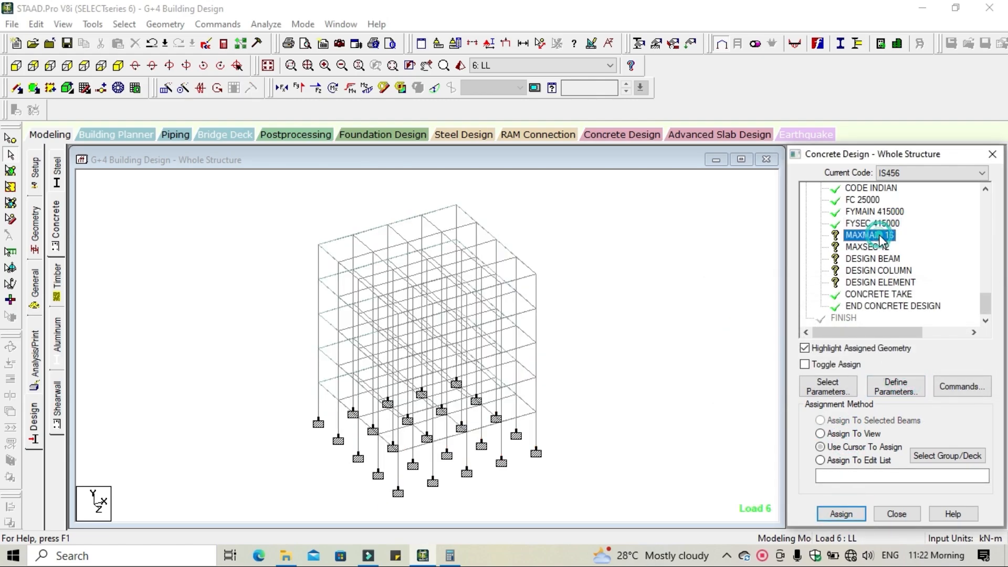
pyautogui.click(852, 434)
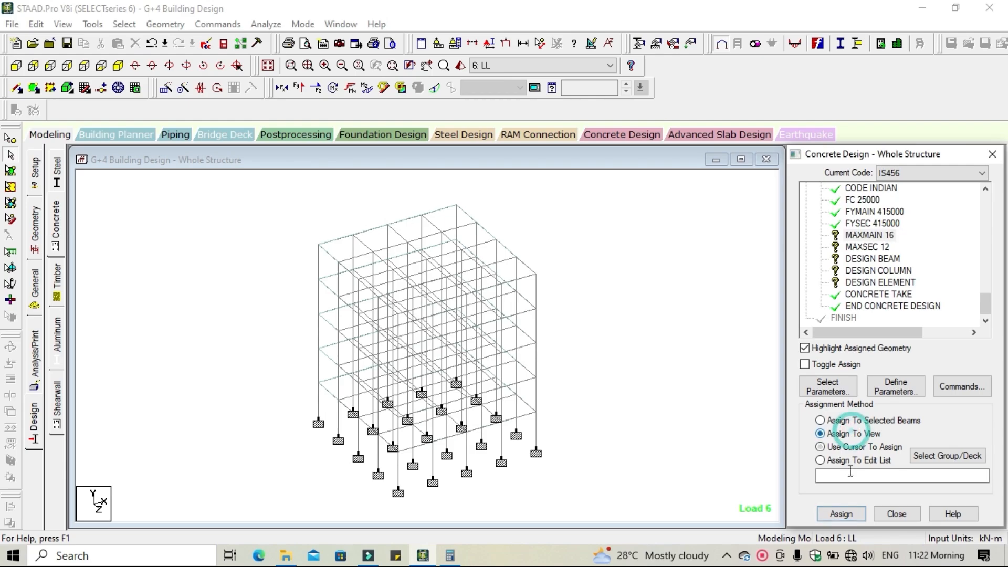
pyautogui.click(841, 514)
pyautogui.click(904, 375)
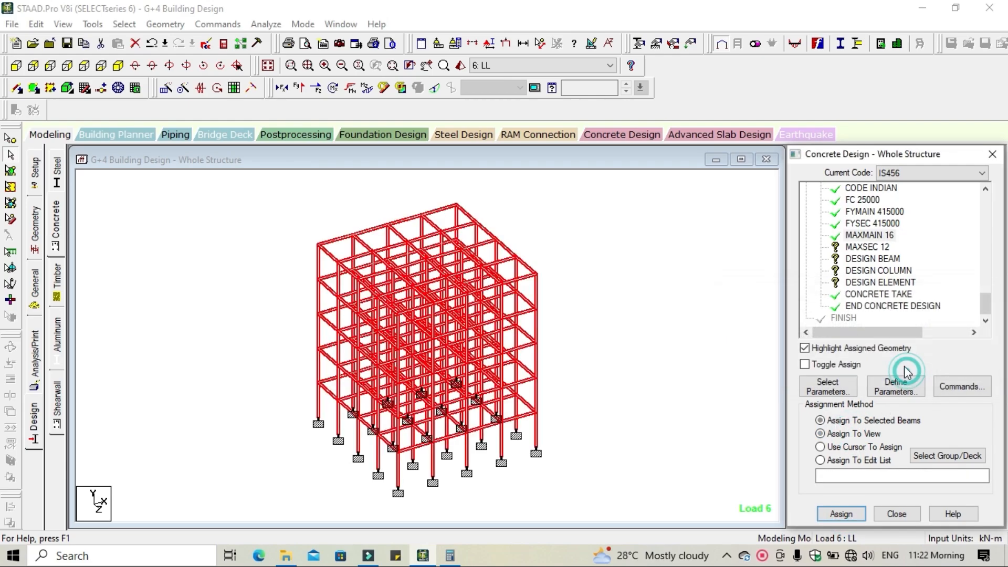
pyautogui.click(863, 247)
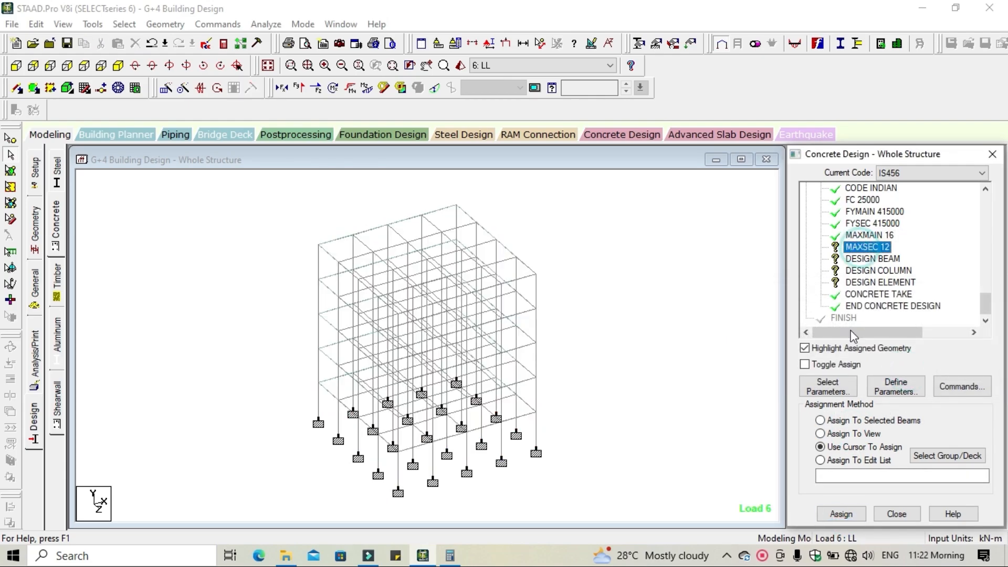
pyautogui.click(851, 433)
pyautogui.click(840, 514)
pyautogui.click(904, 373)
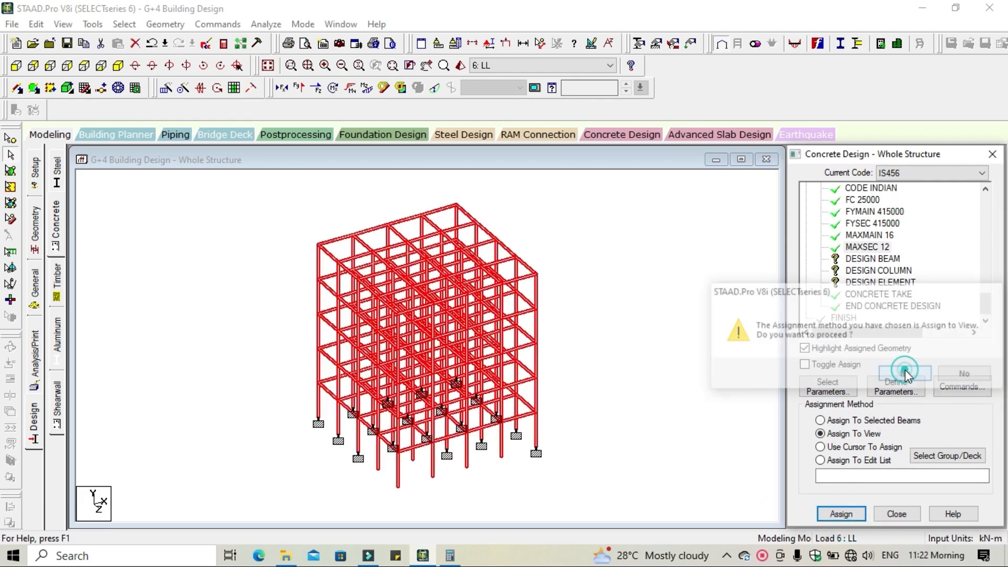
# Assign the DESIGN BEAM command to all beams parallel to the X and Z axes
pyautogui.click(872, 259)
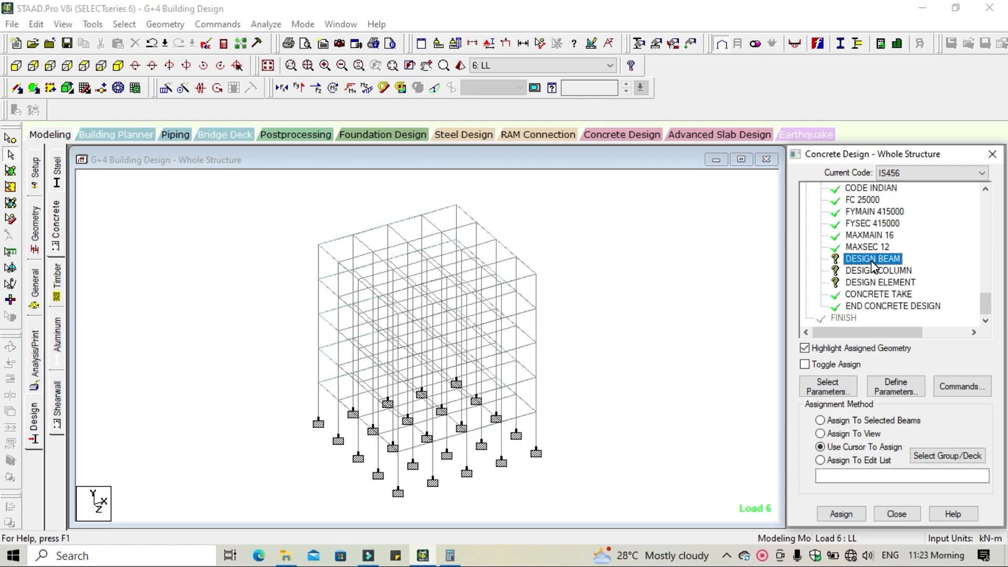
pyautogui.click(125, 24)
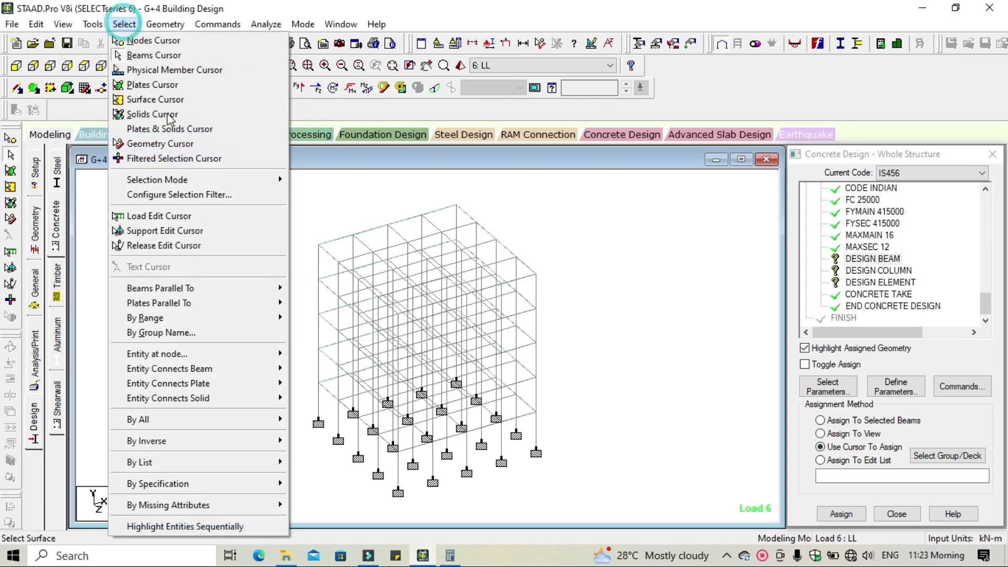
pyautogui.click(294, 288)
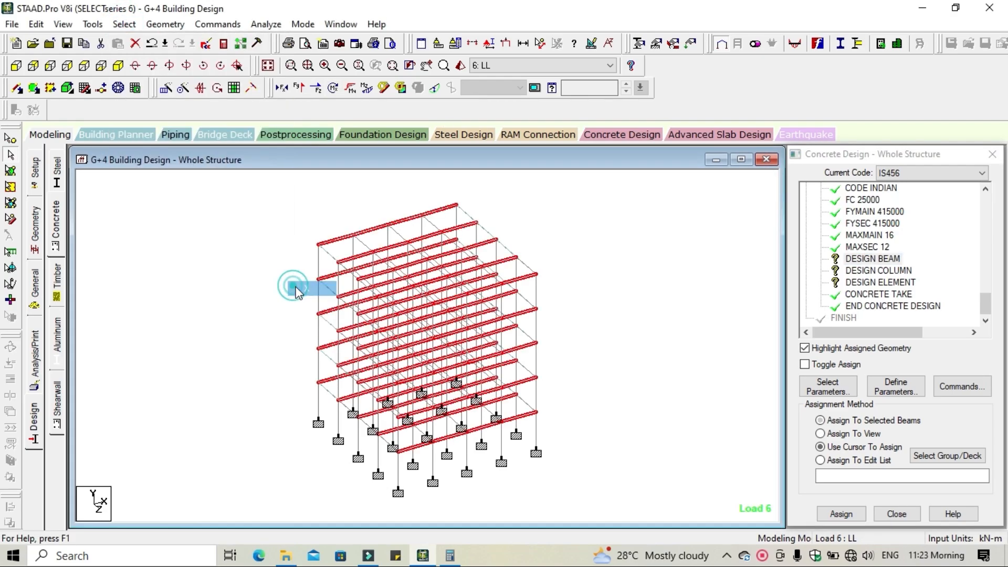
pyautogui.click(125, 24)
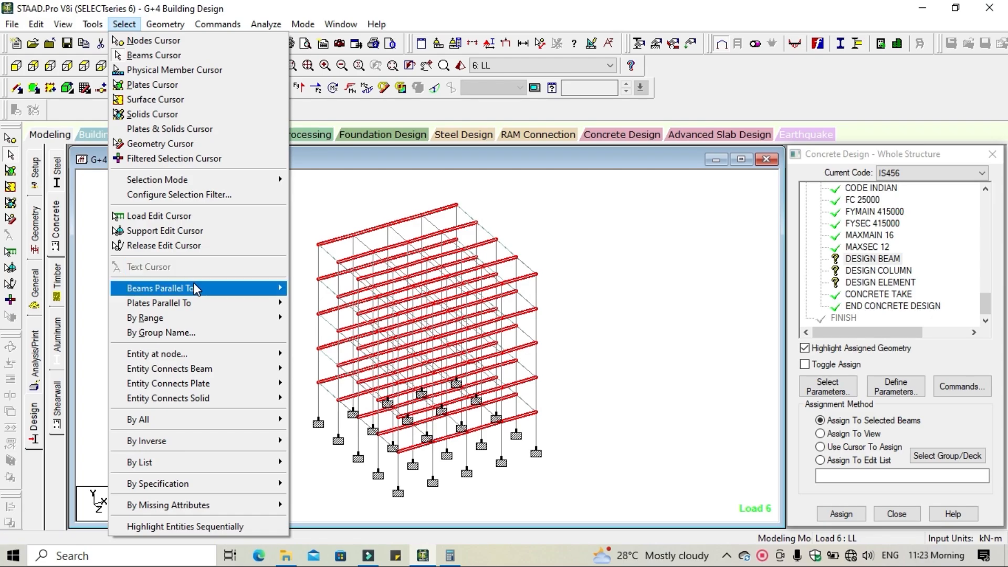
pyautogui.moveTo(204, 289)
pyautogui.click(296, 321)
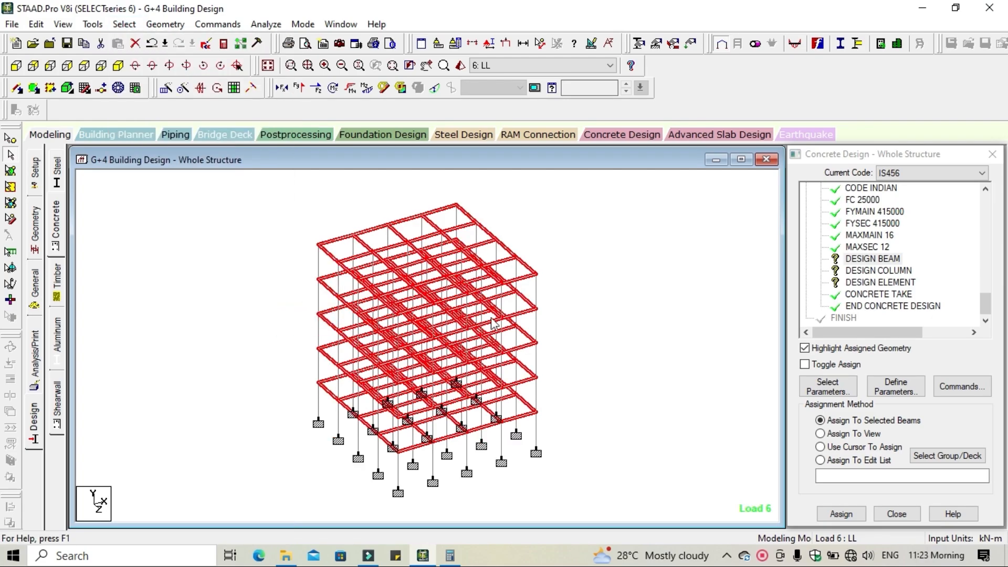
pyautogui.click(842, 514)
pyautogui.click(901, 378)
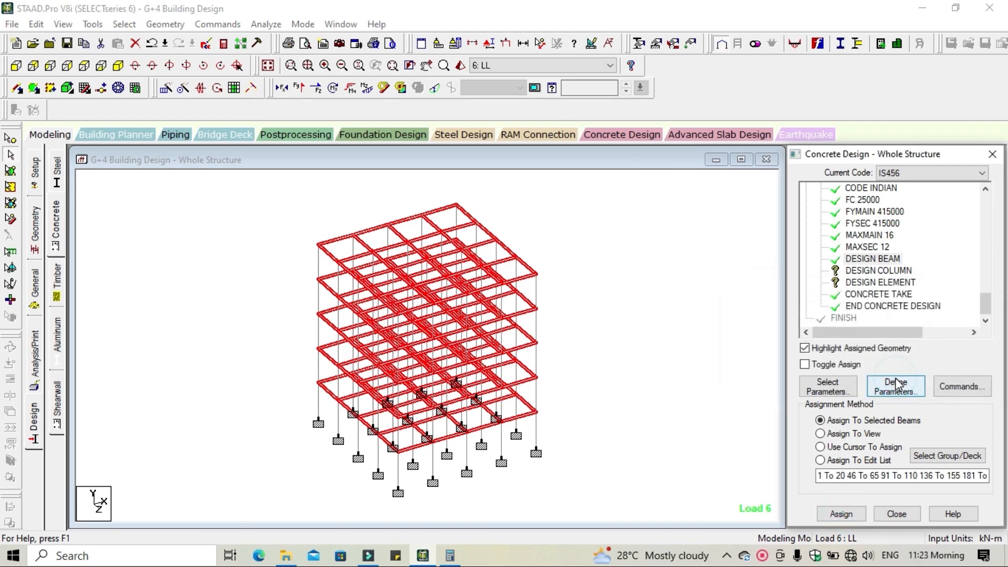
pyautogui.click(689, 331)
# Assign the DESIGN COLUMN command to all members parallel to the Y axis
pyautogui.click(878, 270)
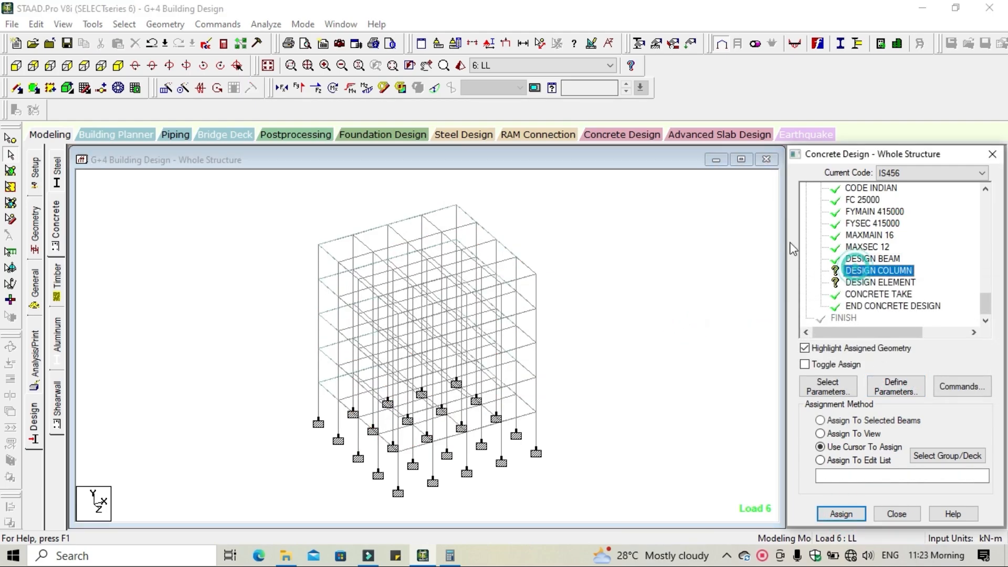
pyautogui.click(118, 25)
pyautogui.moveTo(191, 288)
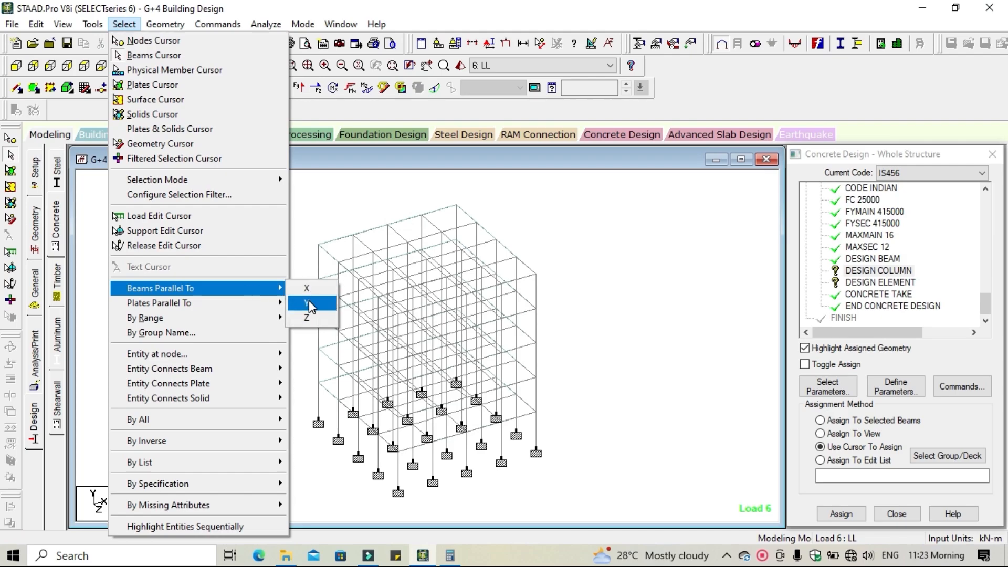
pyautogui.click(308, 300)
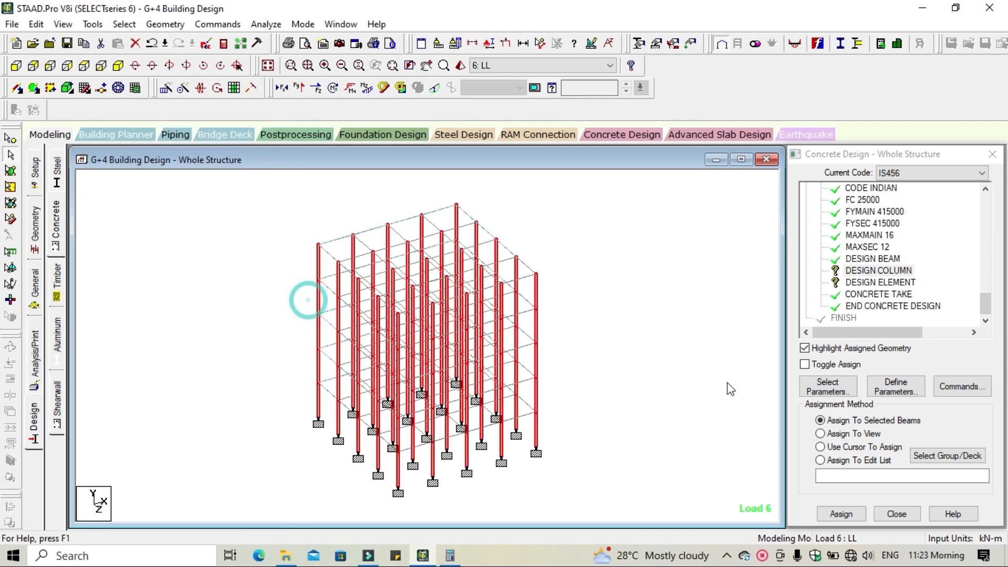
pyautogui.click(840, 513)
pyautogui.click(905, 375)
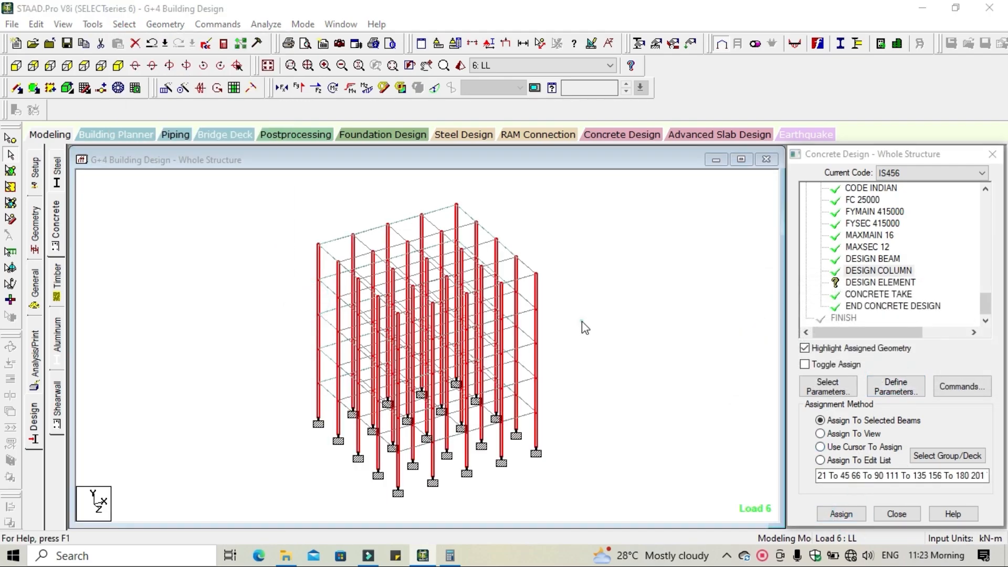
# Assign the DESIGN ELEMENT command to all plates using Assign To View, saving the modified structure
pyautogui.click(894, 284)
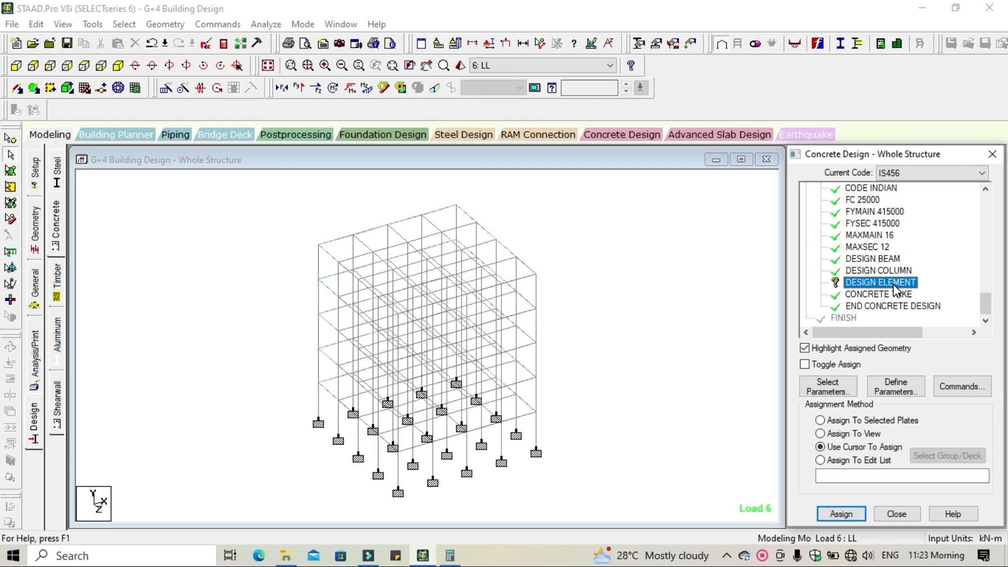
pyautogui.click(863, 433)
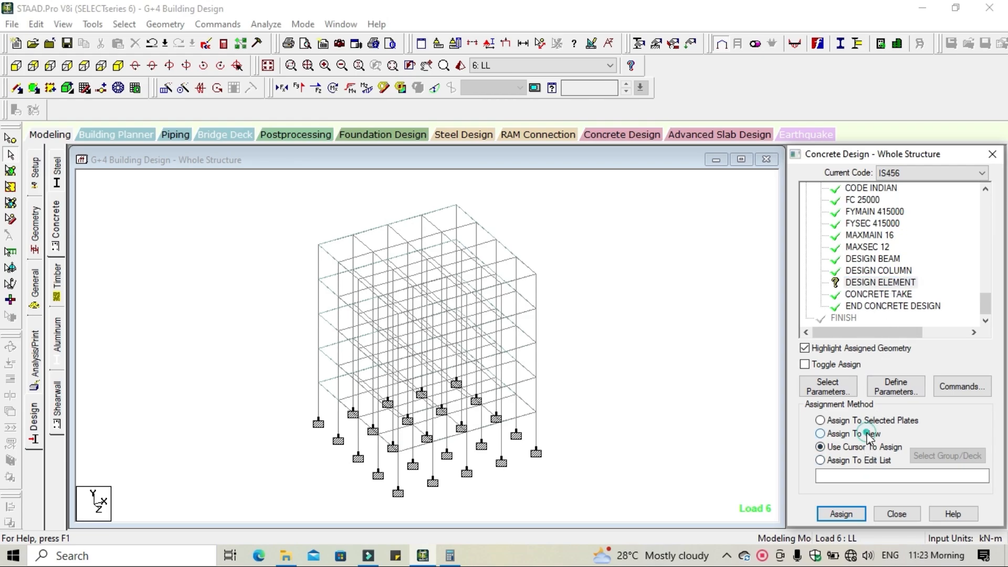
pyautogui.click(856, 517)
pyautogui.click(891, 374)
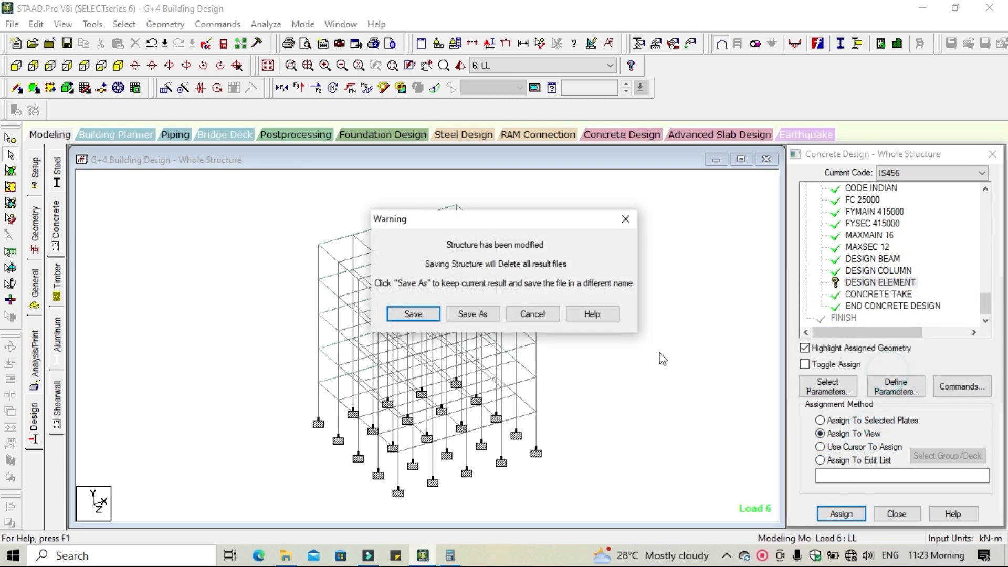
pyautogui.click(413, 313)
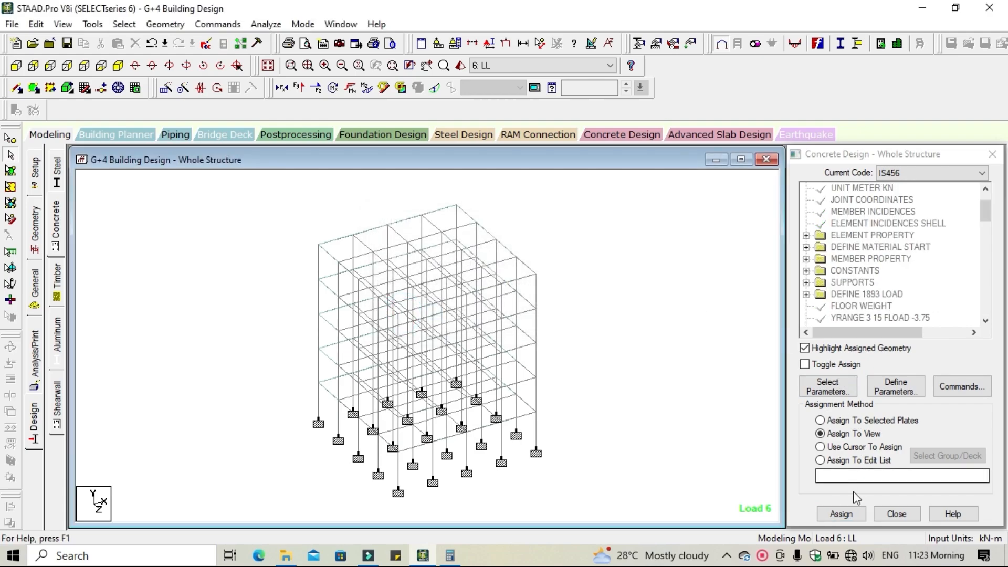
pyautogui.click(841, 514)
pyautogui.click(898, 373)
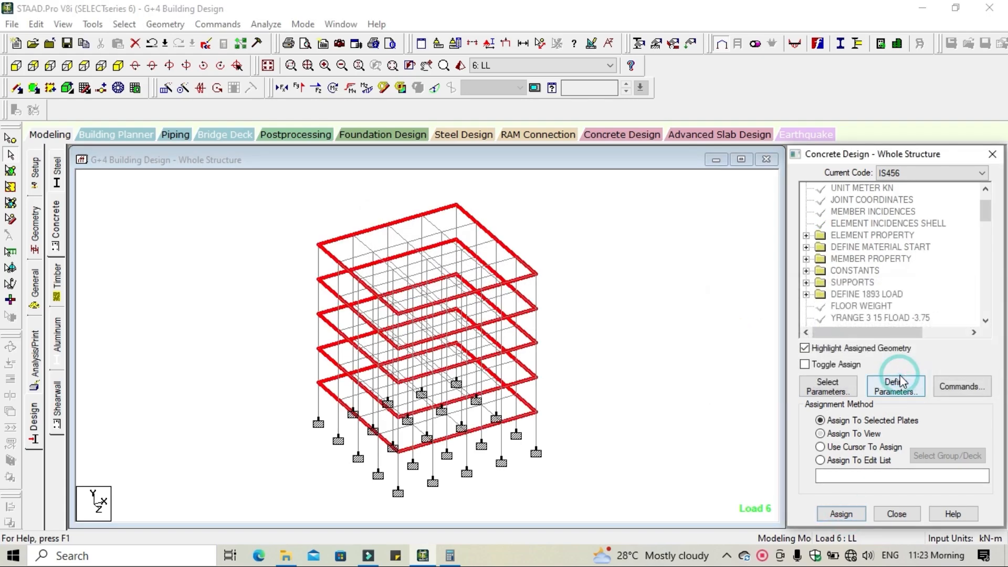
pyautogui.click(649, 329)
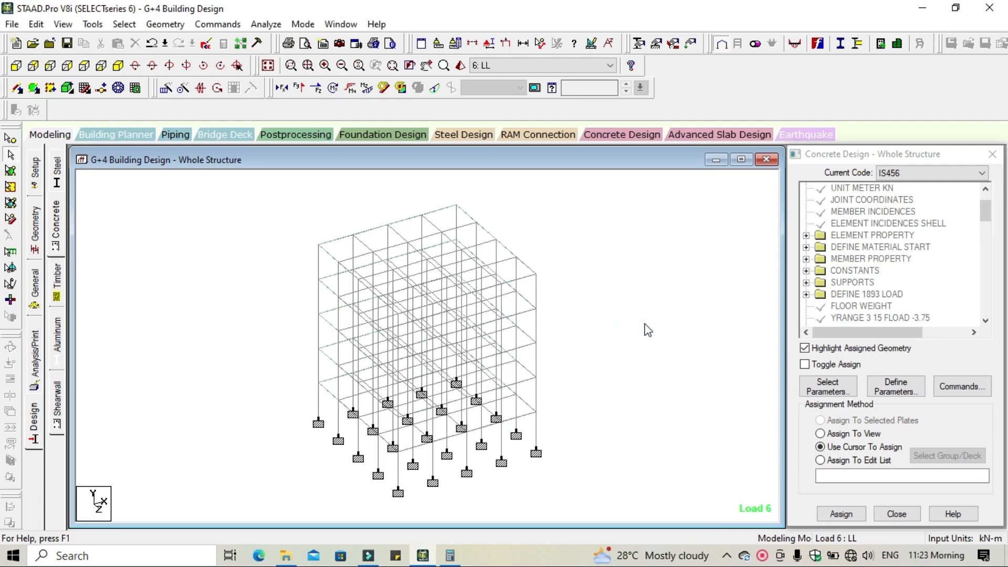
# Add a Perform Analysis command with the No Print option
pyautogui.click(34, 370)
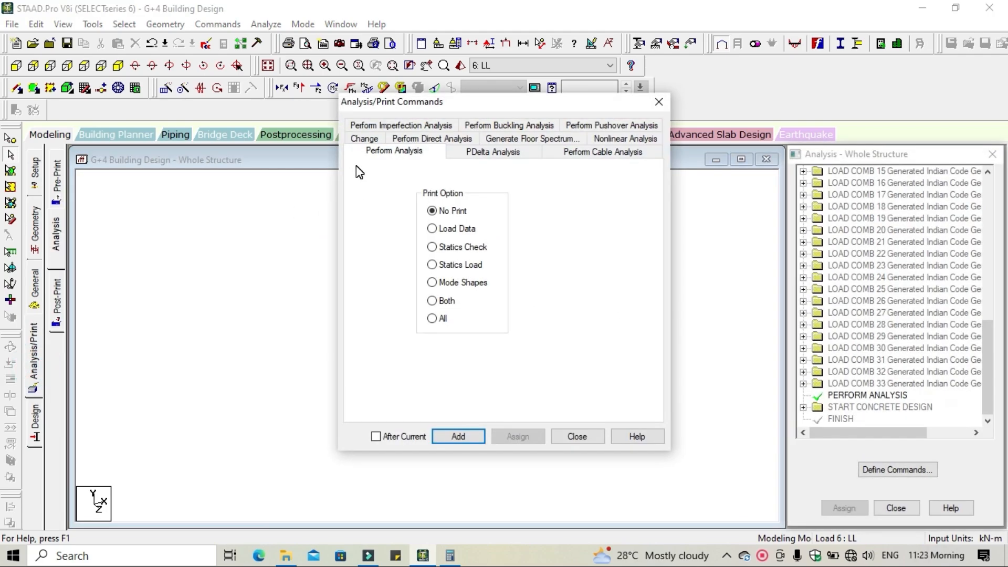
pyautogui.click(467, 438)
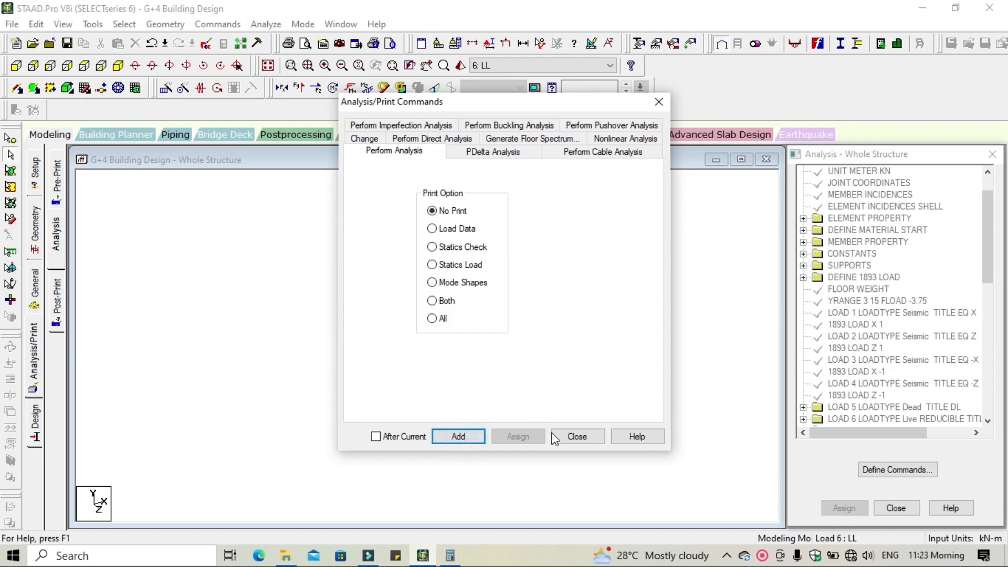
pyautogui.click(577, 436)
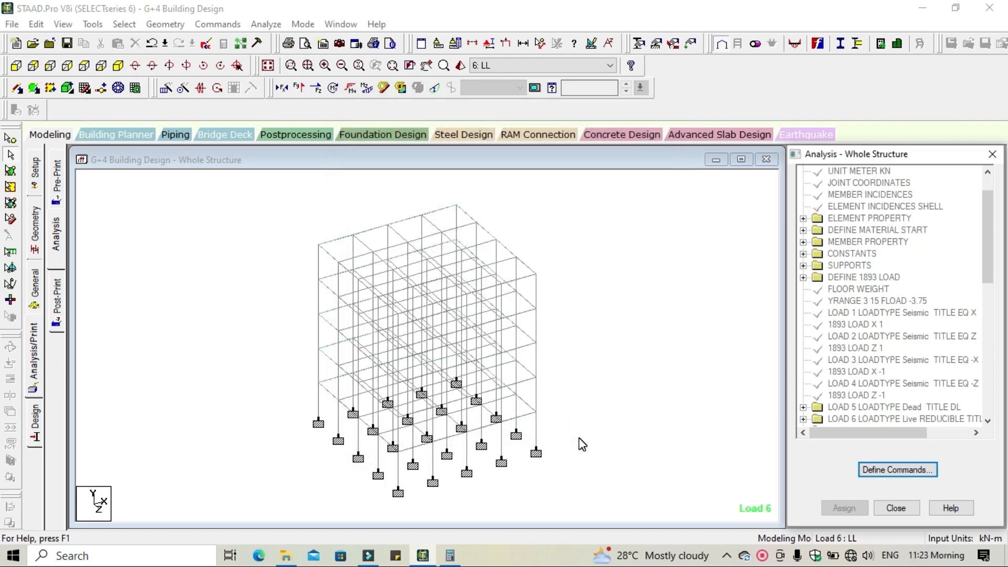
# Run the analysis, saving the model if asked, and go to Post Processing Mode when it finishes
pyautogui.click(266, 24)
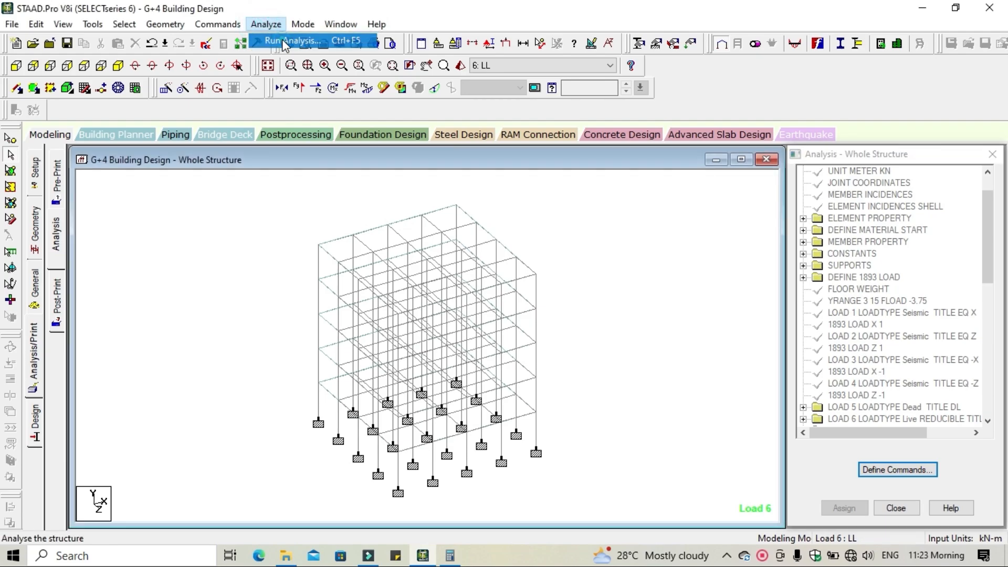
pyautogui.click(282, 42)
pyautogui.click(402, 311)
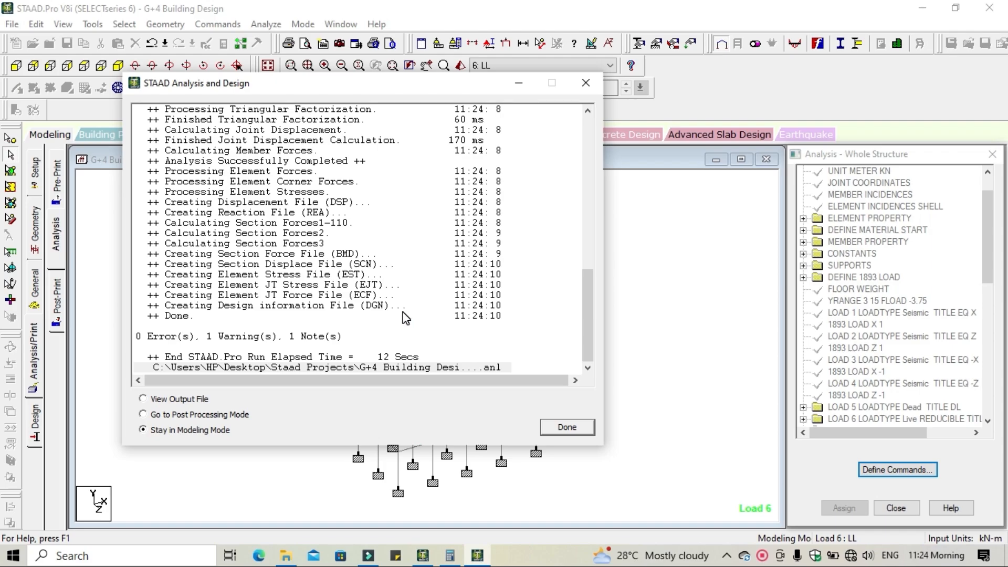
pyautogui.click(156, 415)
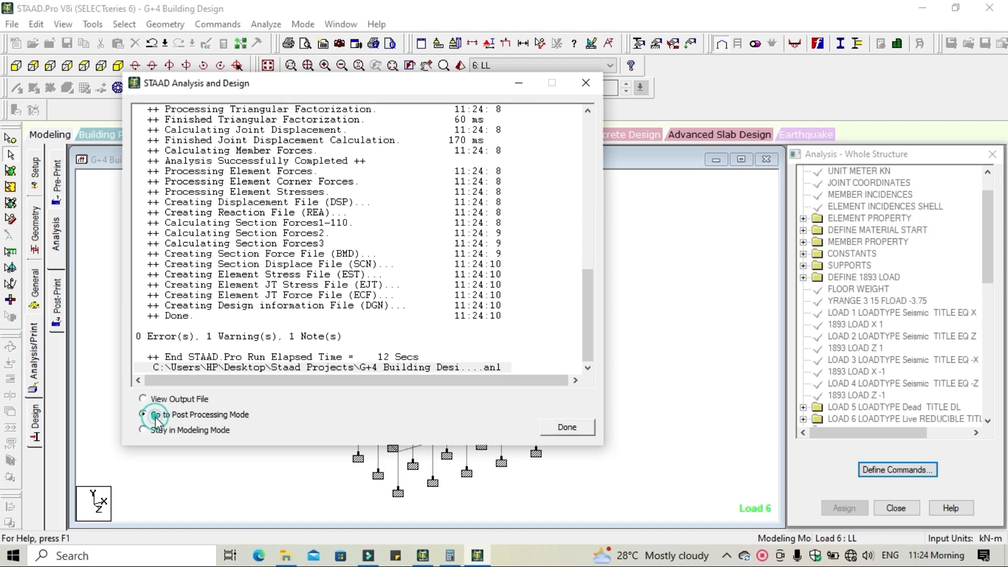
pyautogui.click(587, 426)
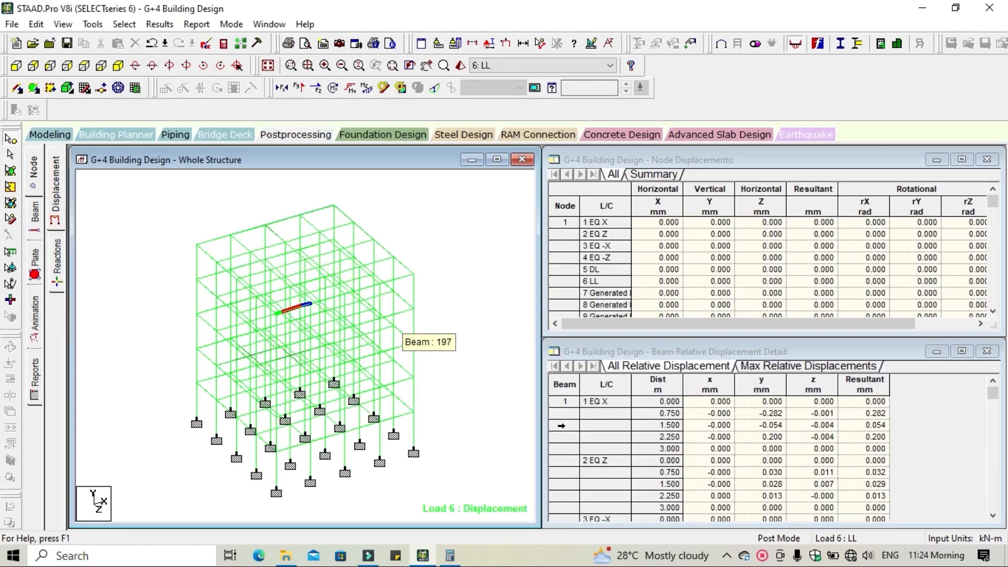
# Show the beam force results and open the concrete design details of roof-edge beam 19
pyautogui.click(478, 265)
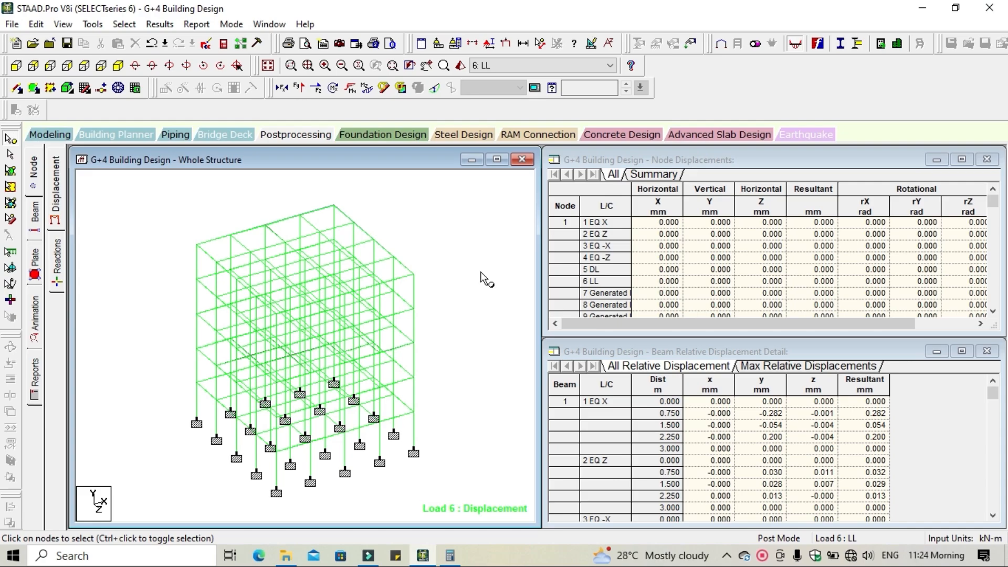
pyautogui.scroll(1, 264, 266)
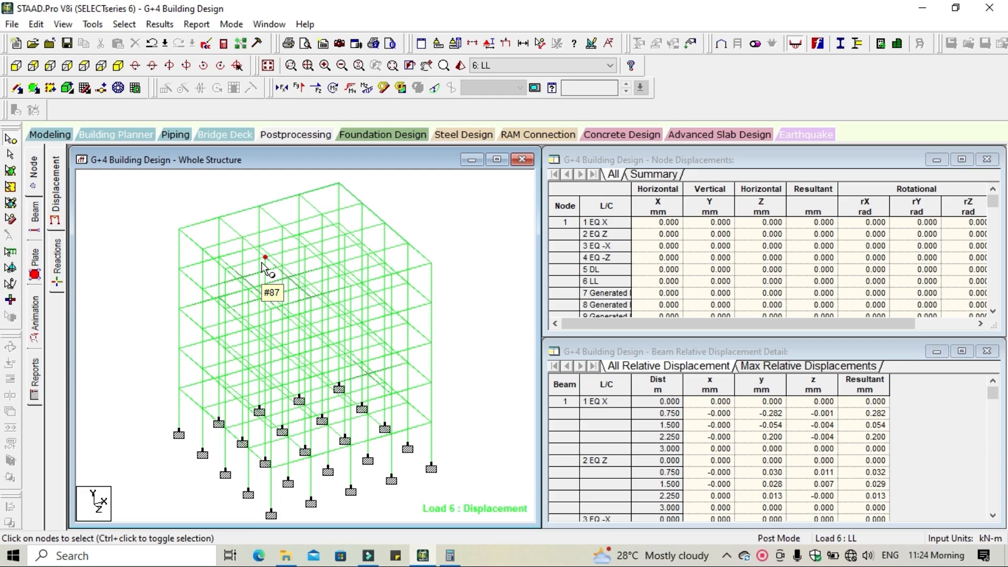
pyautogui.click(35, 218)
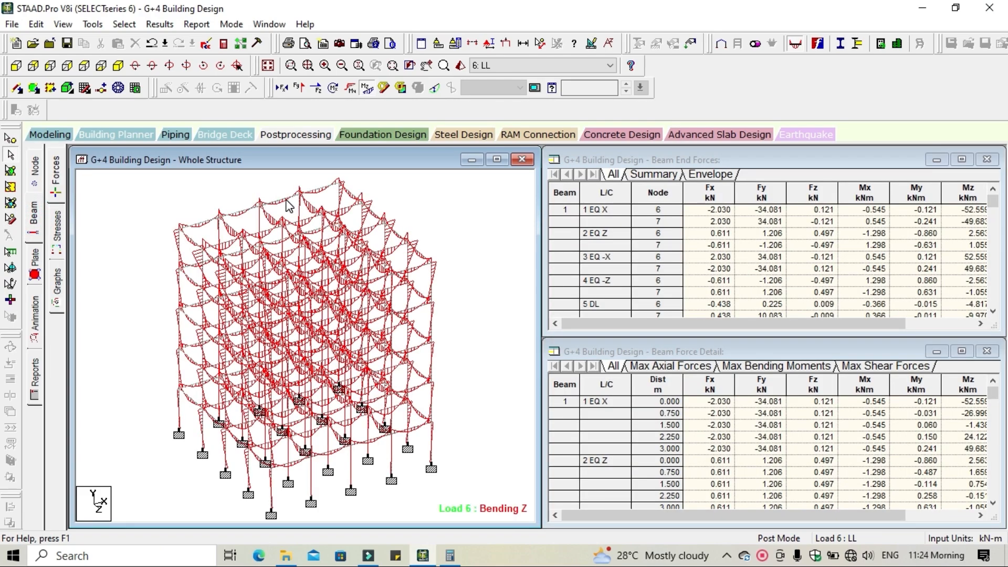
pyautogui.doubleClick(287, 201)
pyautogui.click(586, 132)
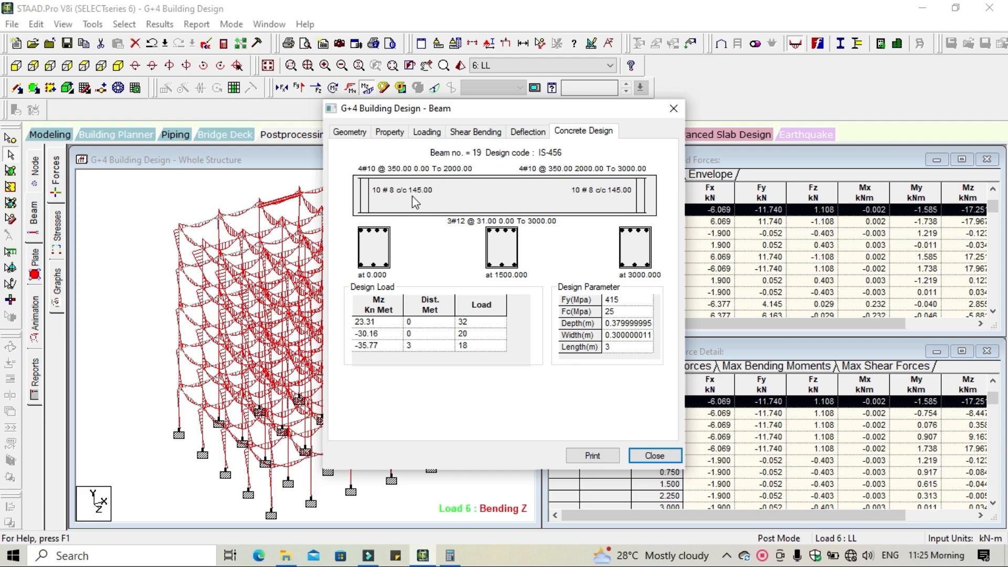
# Review beam 19's deflection, shear bending, loading and concrete design, check its print options without printing, and close its details
pyautogui.click(522, 137)
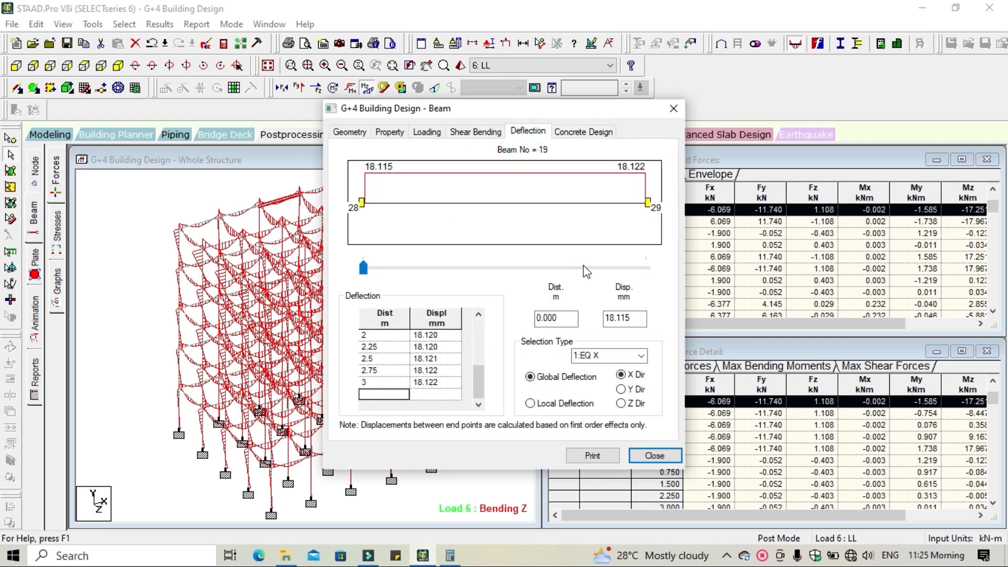
pyautogui.click(475, 133)
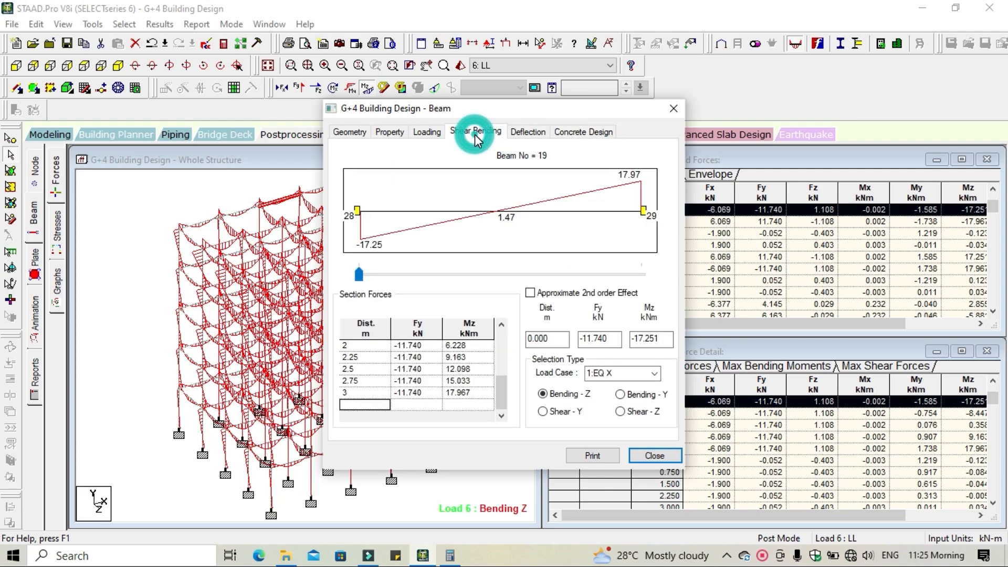
pyautogui.click(427, 132)
pyautogui.click(577, 133)
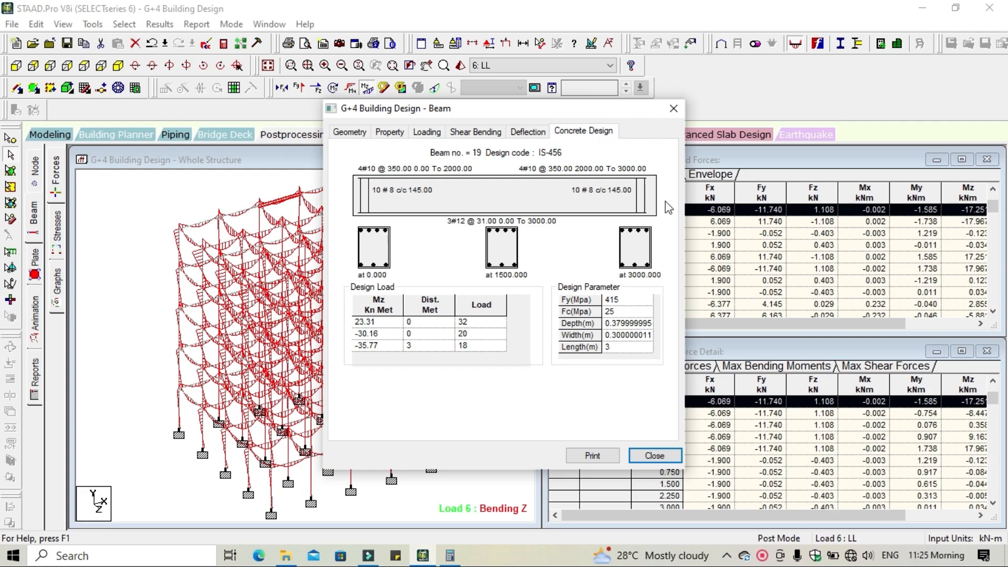
pyautogui.click(583, 454)
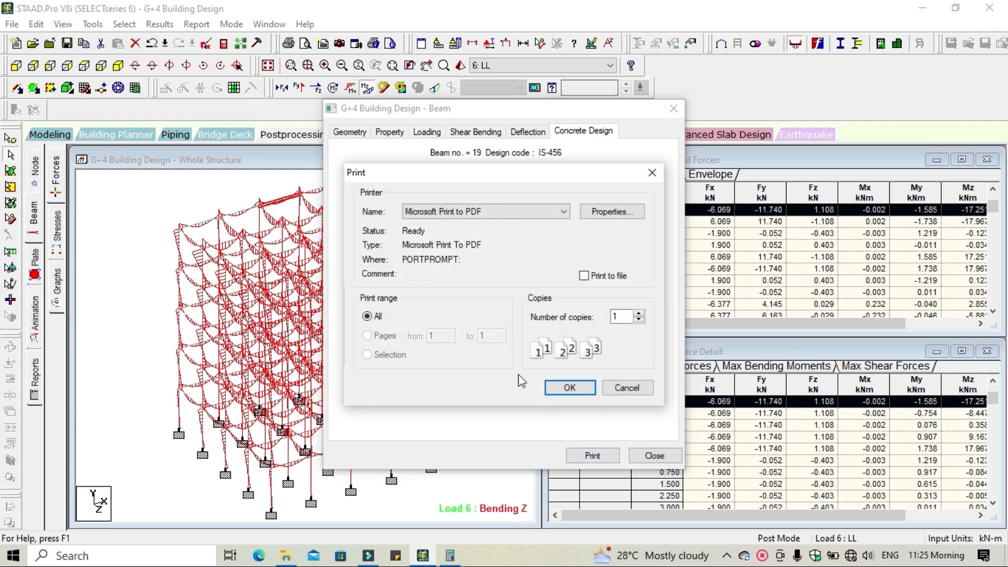
pyautogui.click(619, 389)
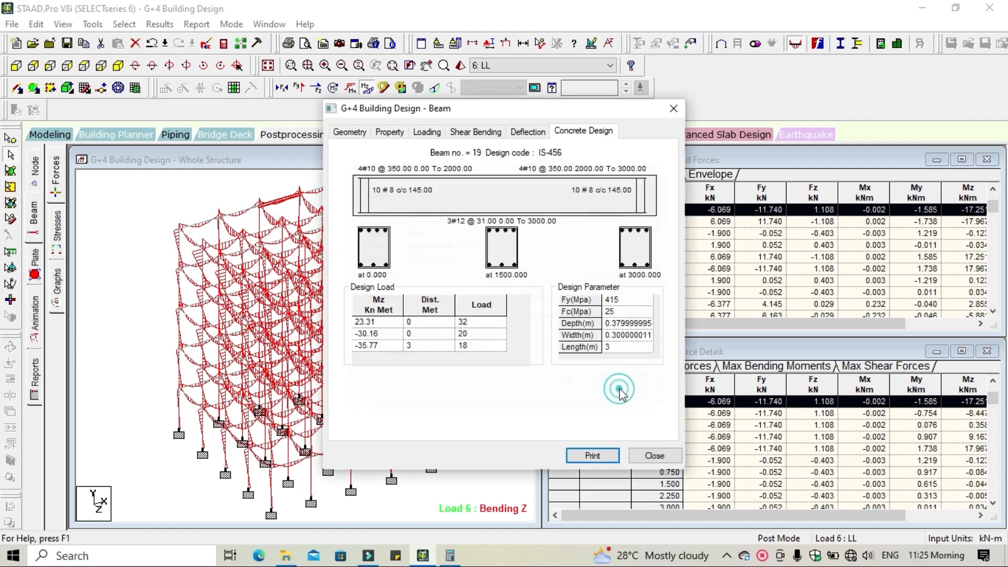
pyautogui.click(669, 107)
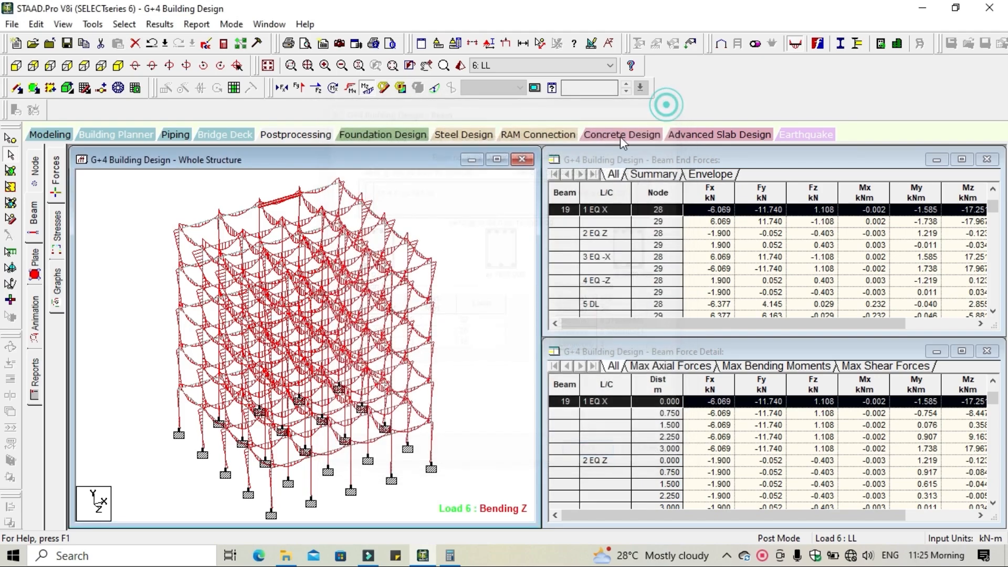
# Review the concrete design, deflection and shear bending of top-storey corner column 41, and close its details
pyautogui.click(178, 249)
pyautogui.doubleClick(178, 250)
pyautogui.click(582, 130)
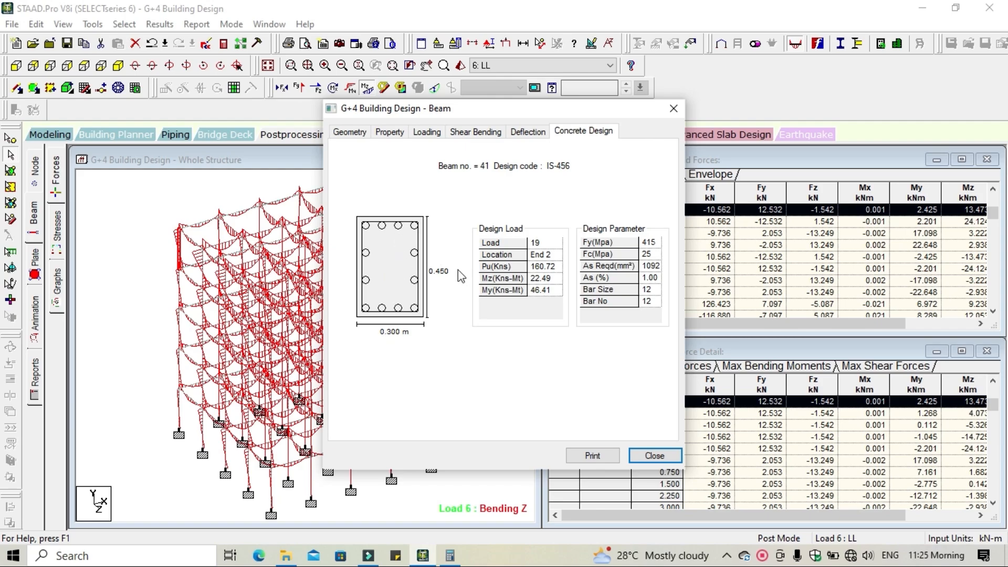
pyautogui.click(527, 132)
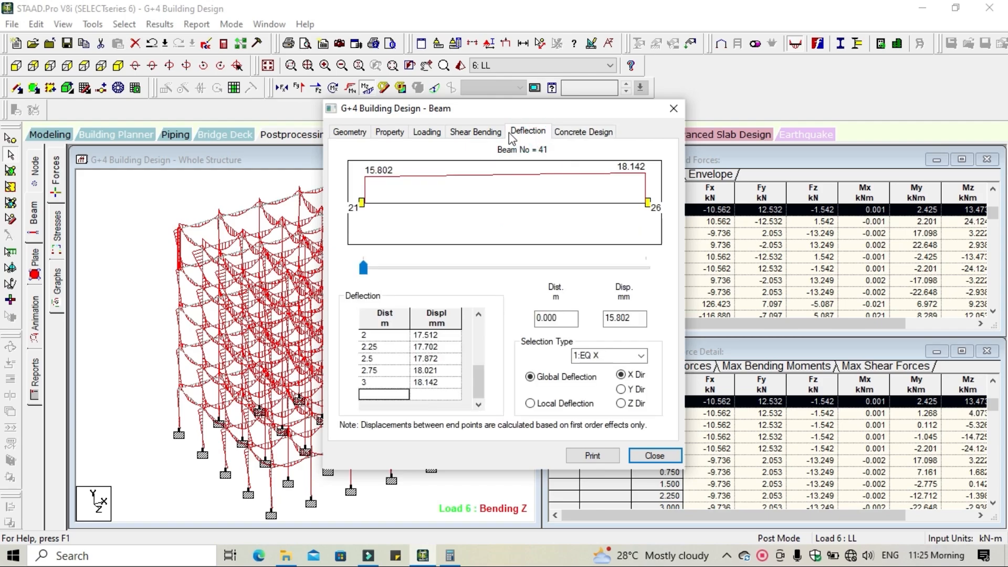
pyautogui.click(493, 132)
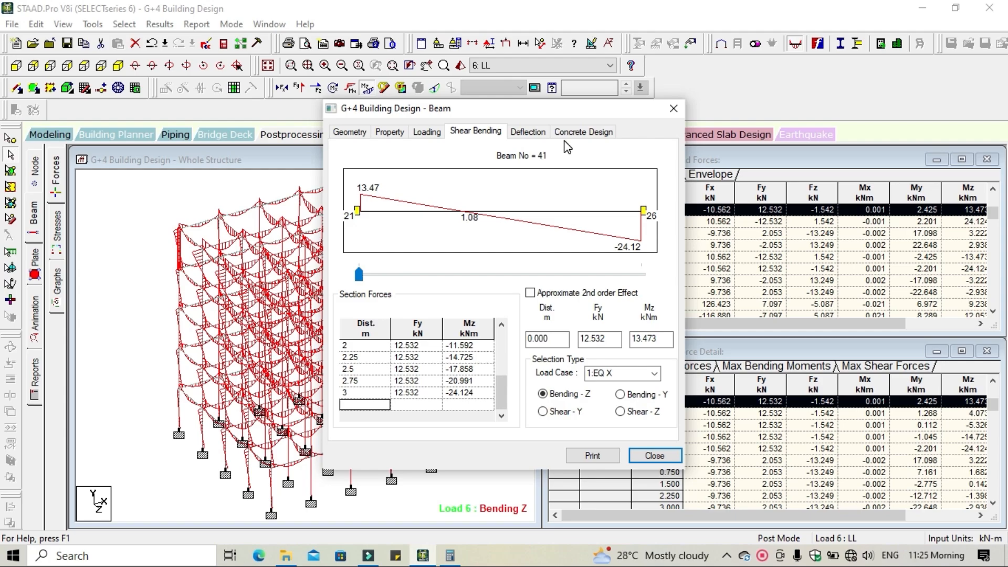
pyautogui.click(674, 108)
pyautogui.click(496, 231)
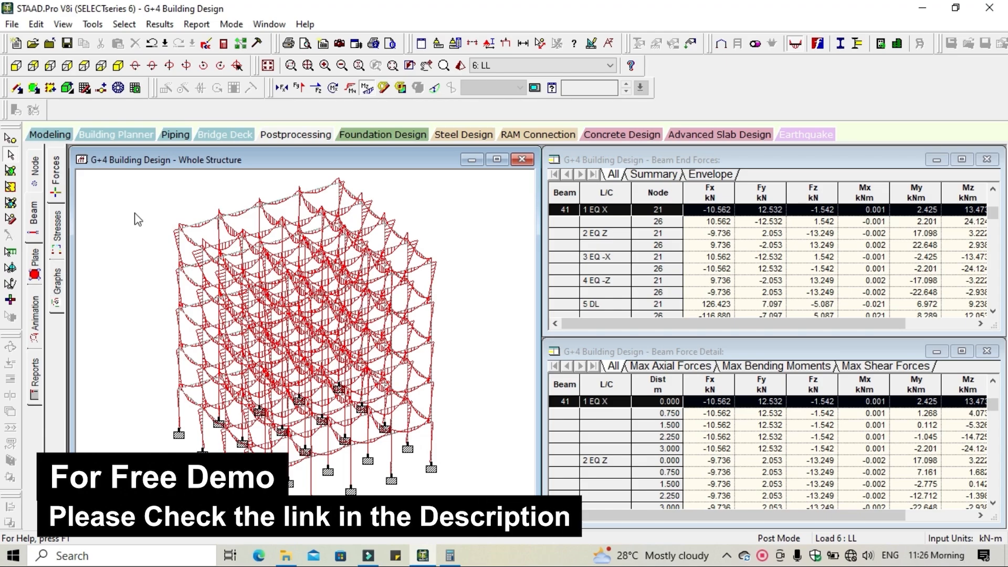
# Display the beam graphs and open the analysis output file at its Concrete Design results
pyautogui.click(59, 292)
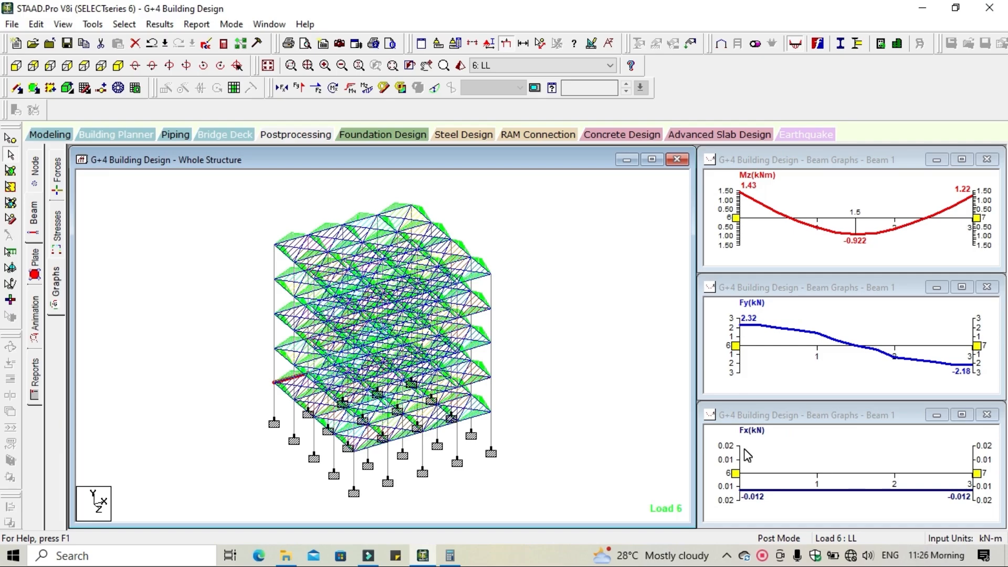
pyautogui.click(224, 44)
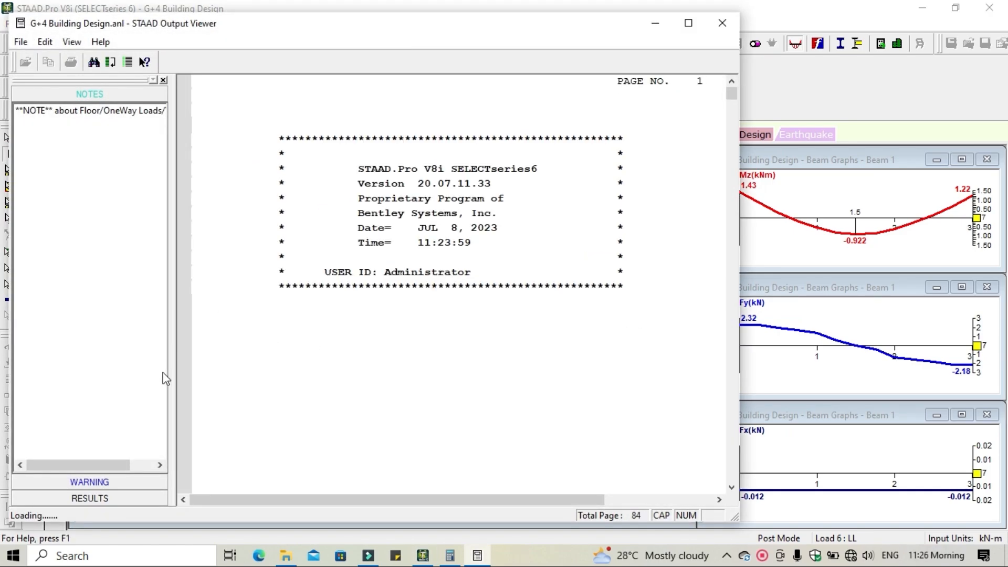
pyautogui.click(116, 503)
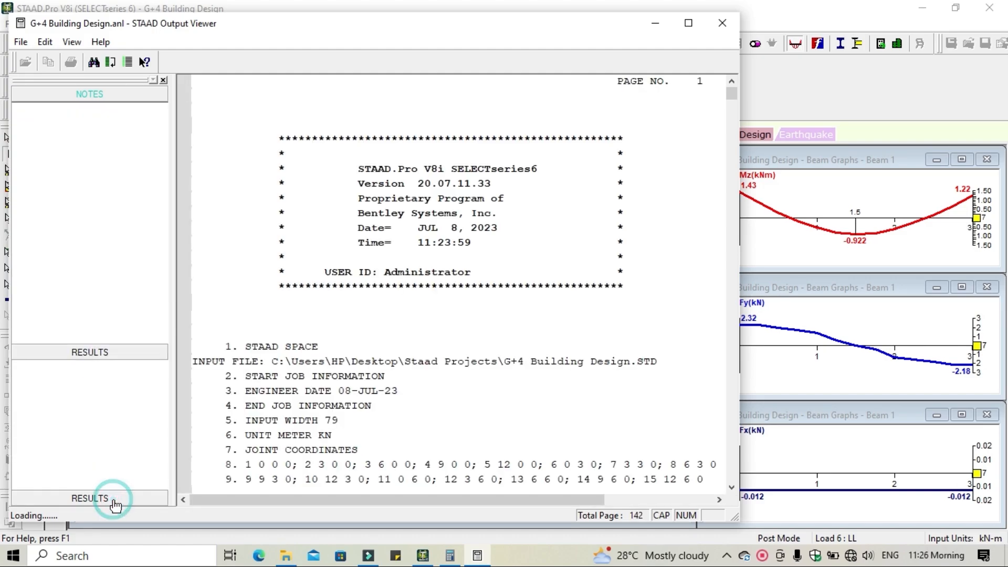
pyautogui.click(68, 142)
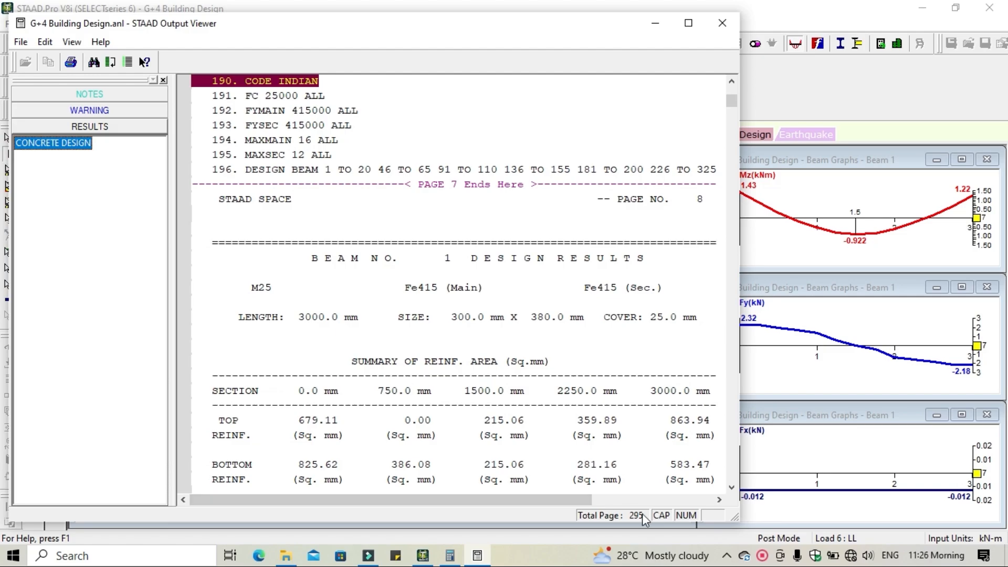
# Widen the output viewer and examine the beams' required and provided reinforcement areas and shear design results
pyautogui.moveTo(734, 517); pyautogui.dragTo(842, 521)
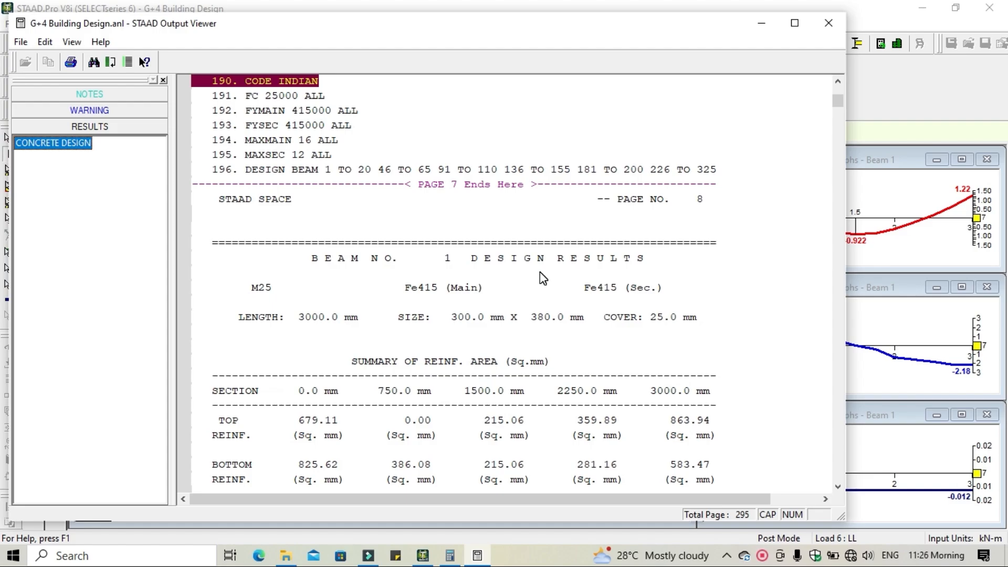
pyautogui.scroll(-3, 544, 277)
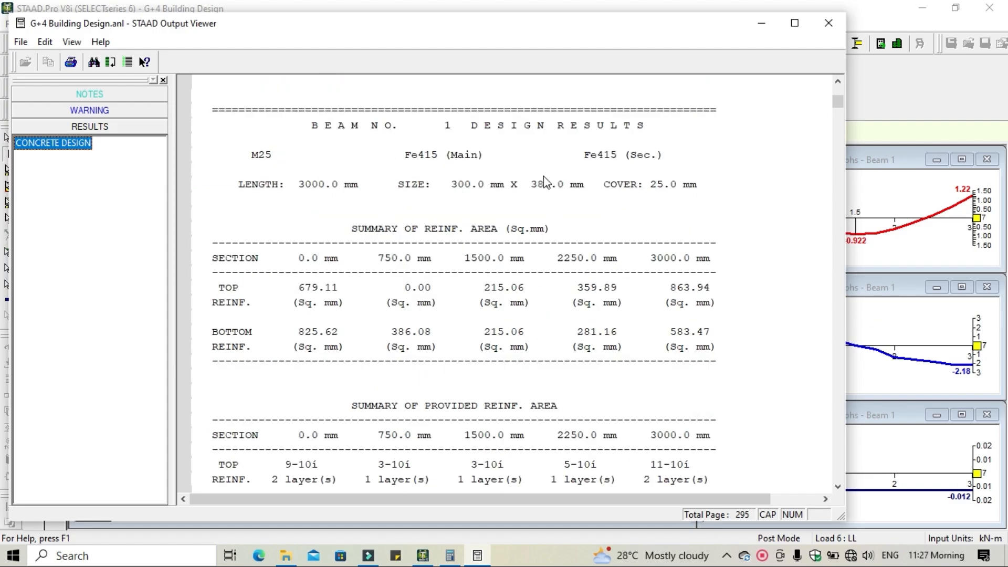
pyautogui.scroll(-2, 475, 350)
pyautogui.scroll(-7, 475, 351)
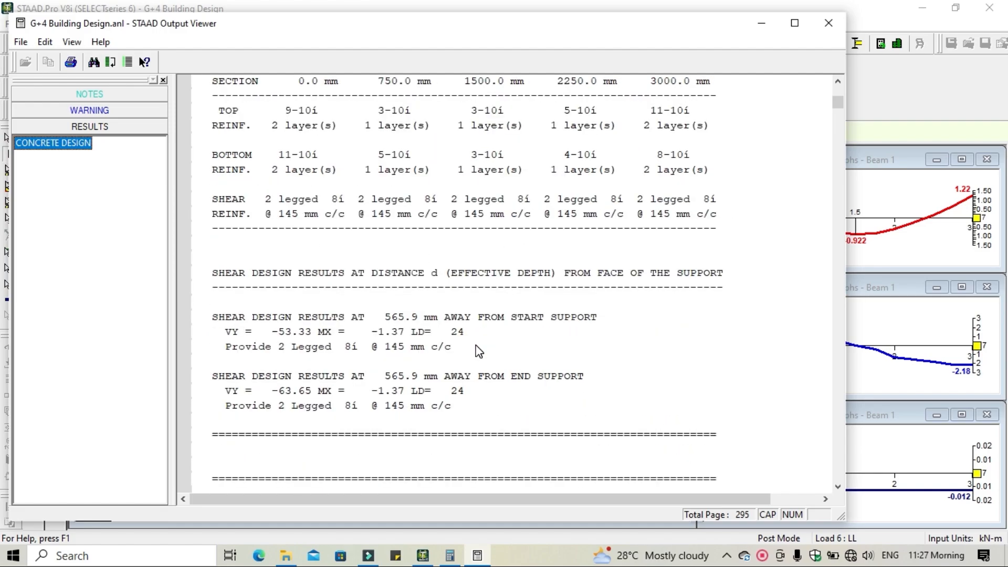
pyautogui.scroll(-20, 610, 305)
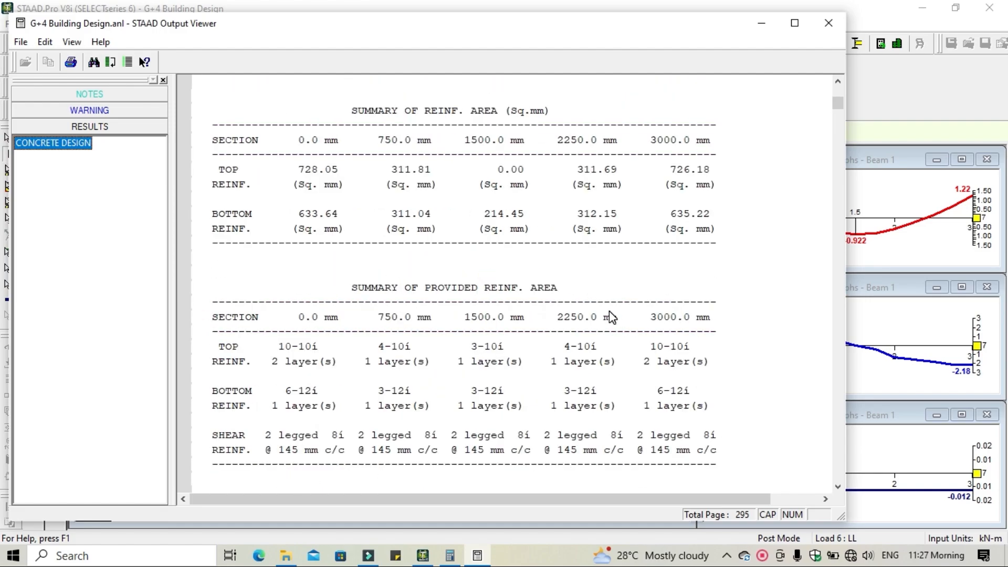
# Examine the required and provided reinforcement and shear design results of further beams, from beam 6 through beams 293 and 294
pyautogui.scroll(-20, 609, 311)
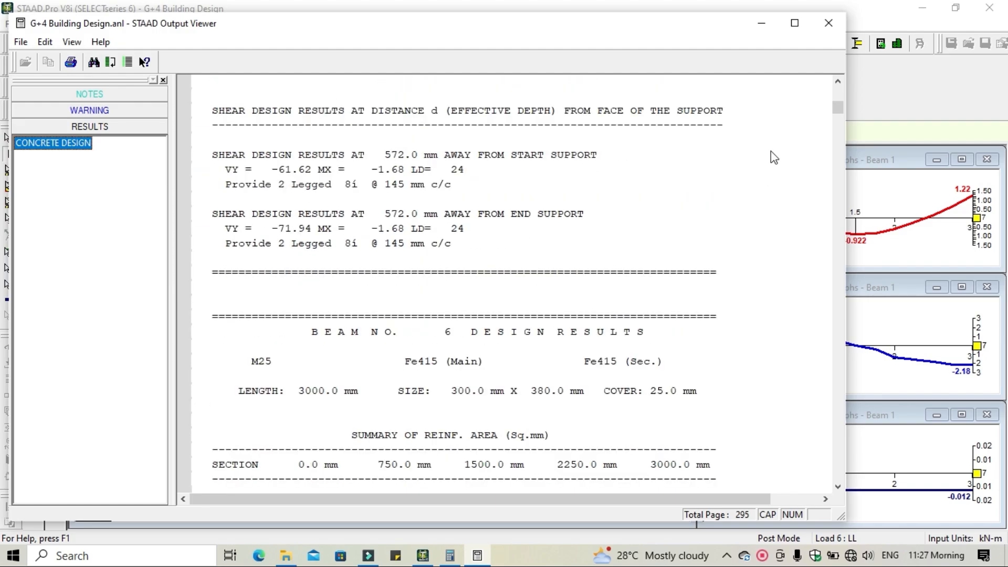
pyautogui.moveTo(836, 107); pyautogui.dragTo(805, 318)
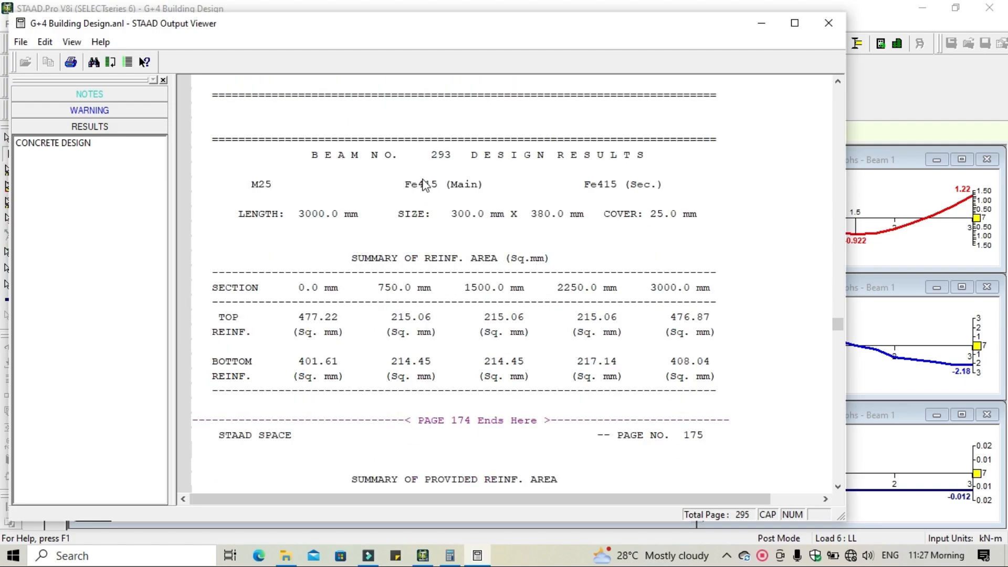
pyautogui.scroll(-10, 504, 426)
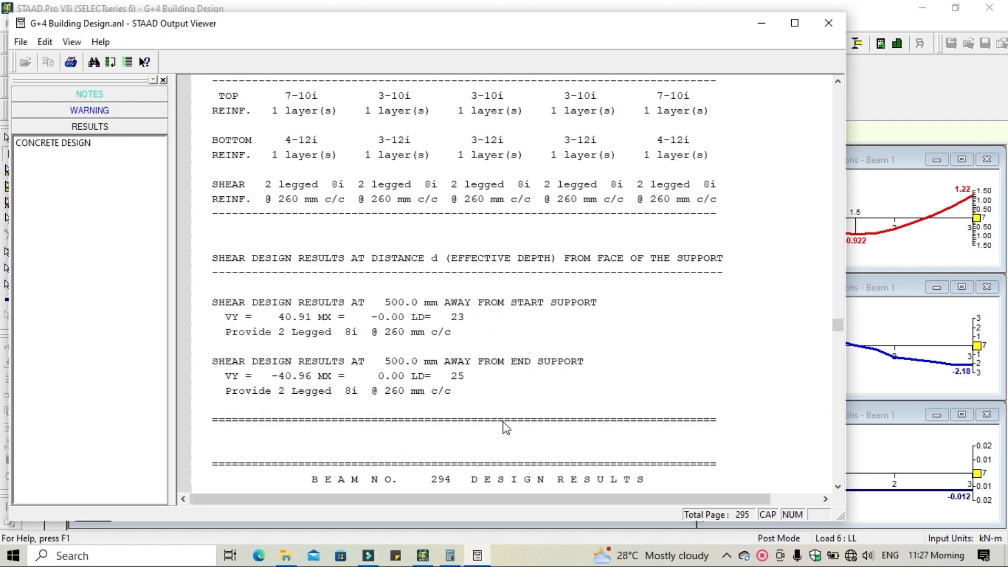
pyautogui.scroll(-10, 506, 427)
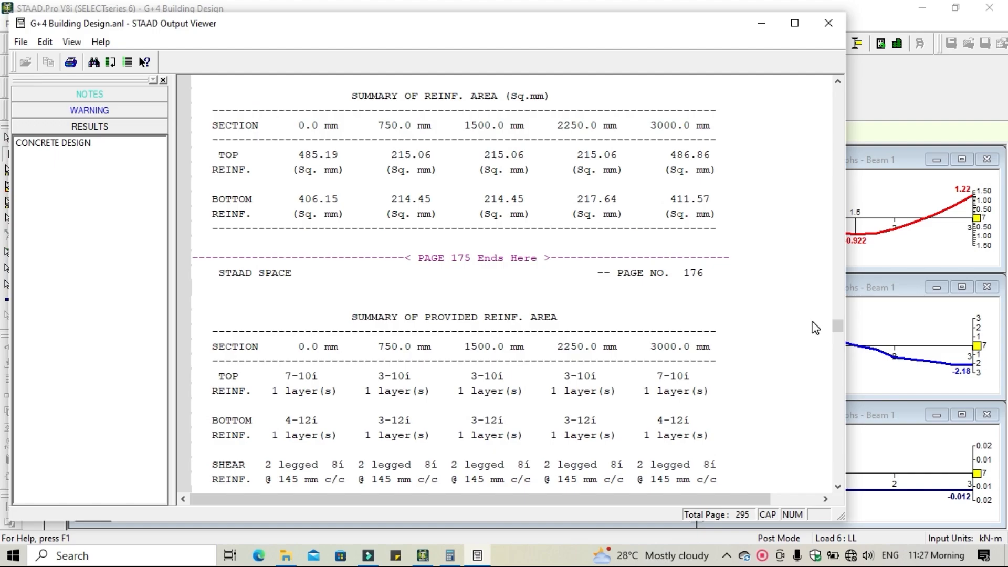
# Examine column 44's design results, highlighting the required steel and concrete areas and the main and tie reinforcement lines
pyautogui.moveTo(838, 327); pyautogui.dragTo(837, 388)
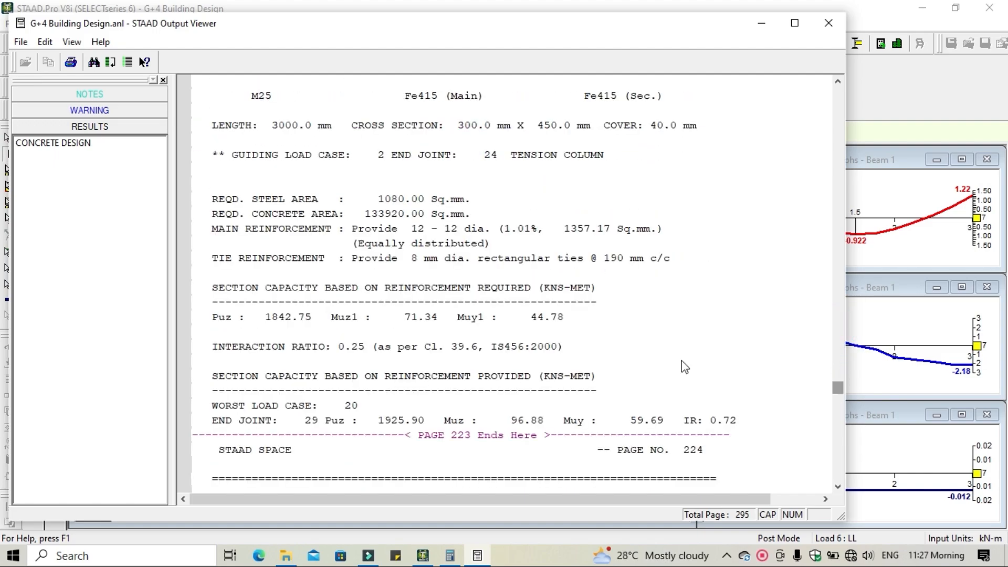
pyautogui.scroll(2, 400, 241)
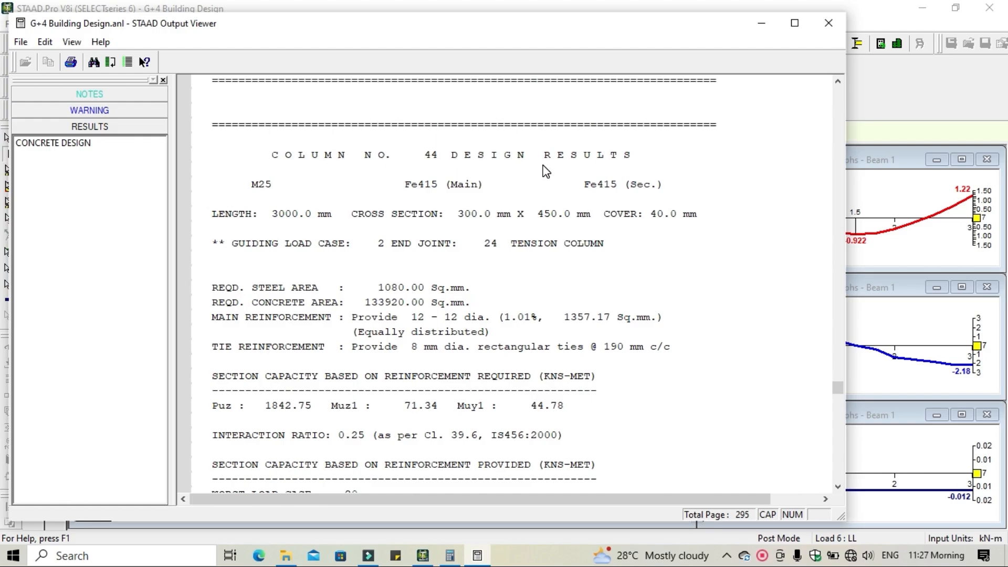
pyautogui.scroll(-1, 546, 171)
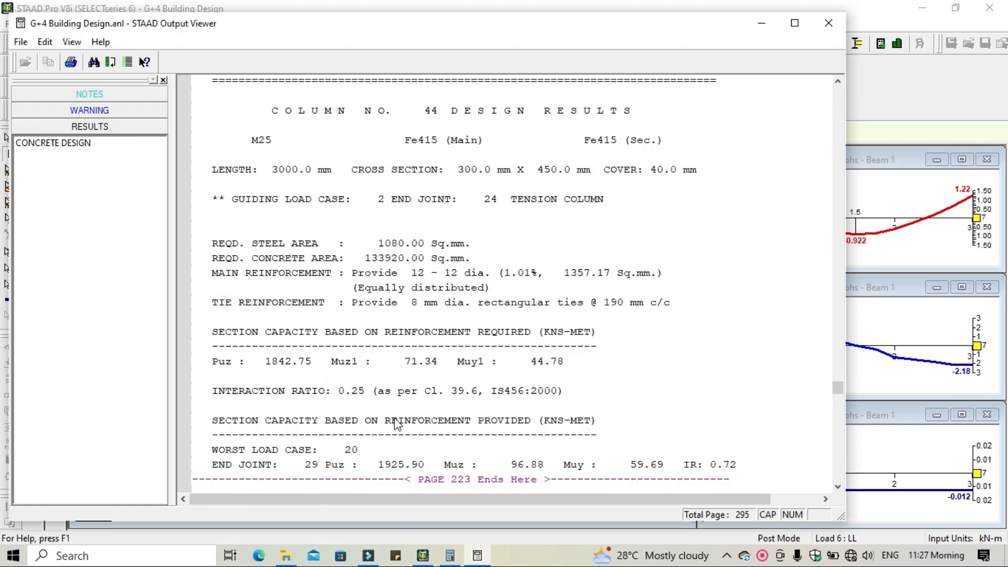
pyautogui.click(223, 244)
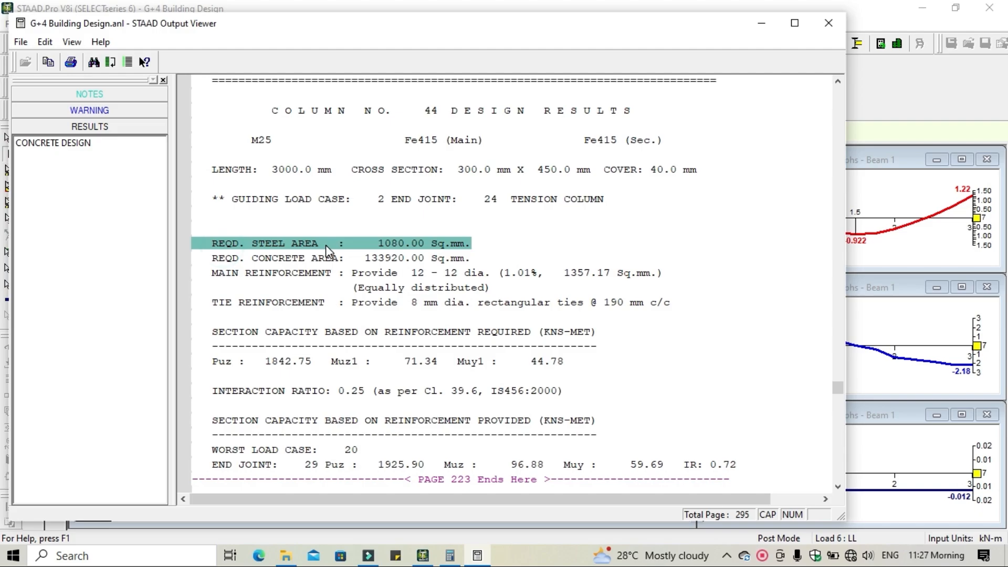
pyautogui.click(313, 260)
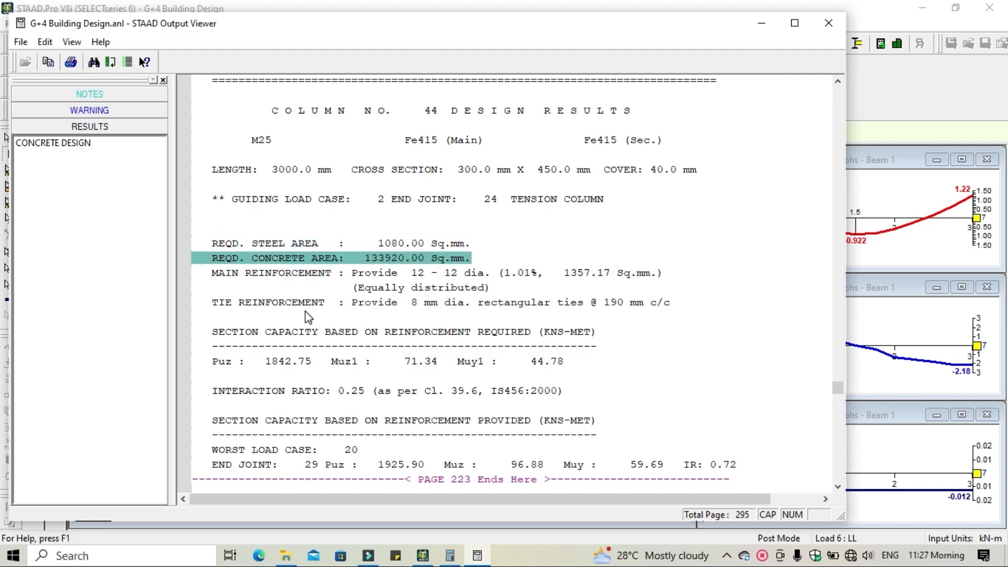
pyautogui.click(502, 274)
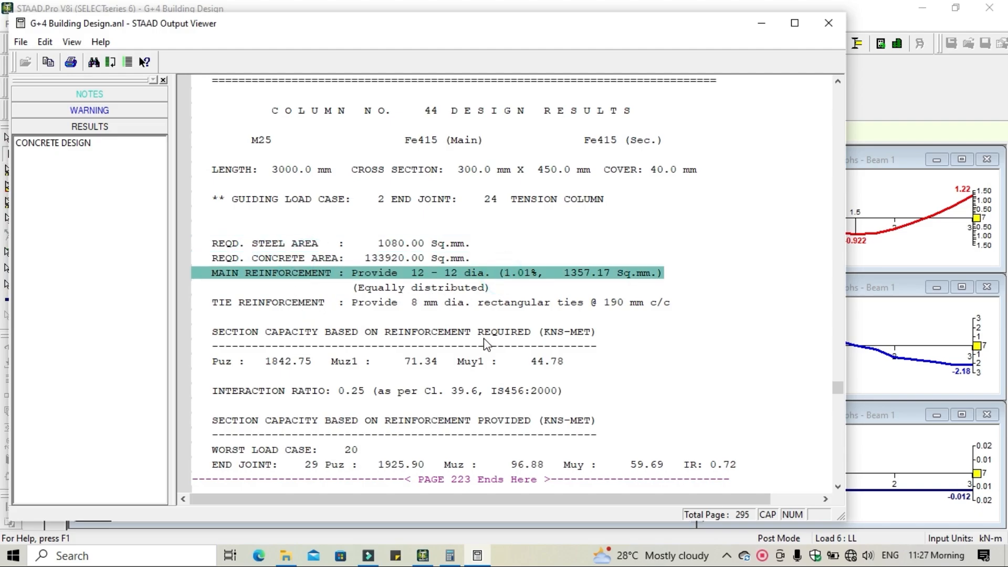
pyautogui.click(449, 288)
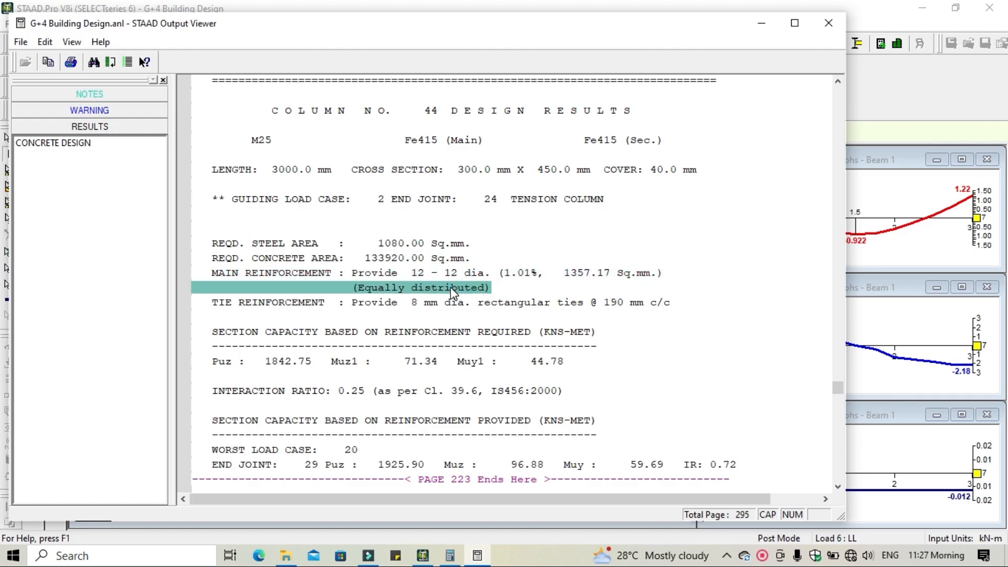
pyautogui.click(270, 304)
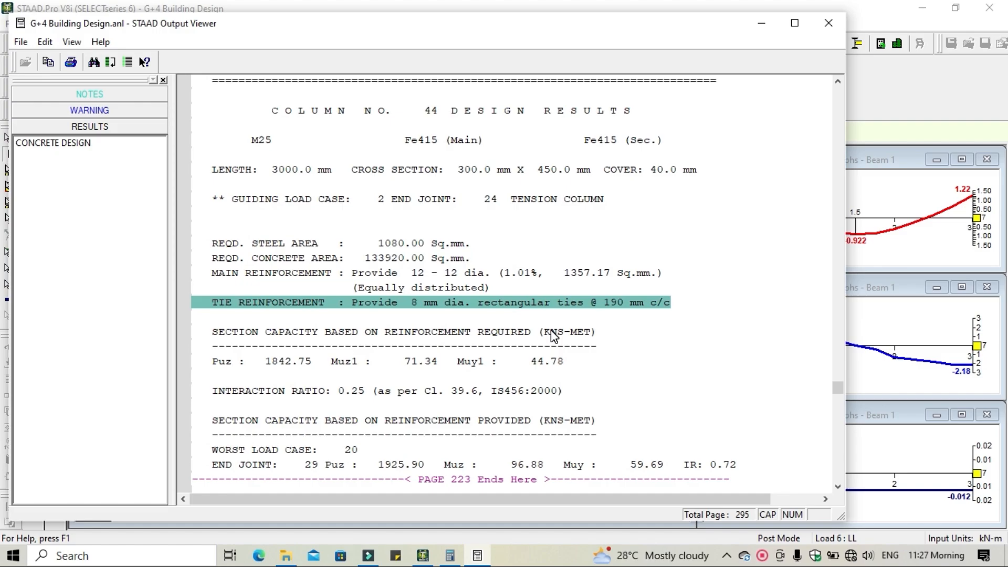
# Review the remaining column design results, including columns 203, 205 and 224, through to the end of the column section
pyautogui.scroll(-8, 551, 336)
pyautogui.moveTo(837, 395); pyautogui.dragTo(830, 455)
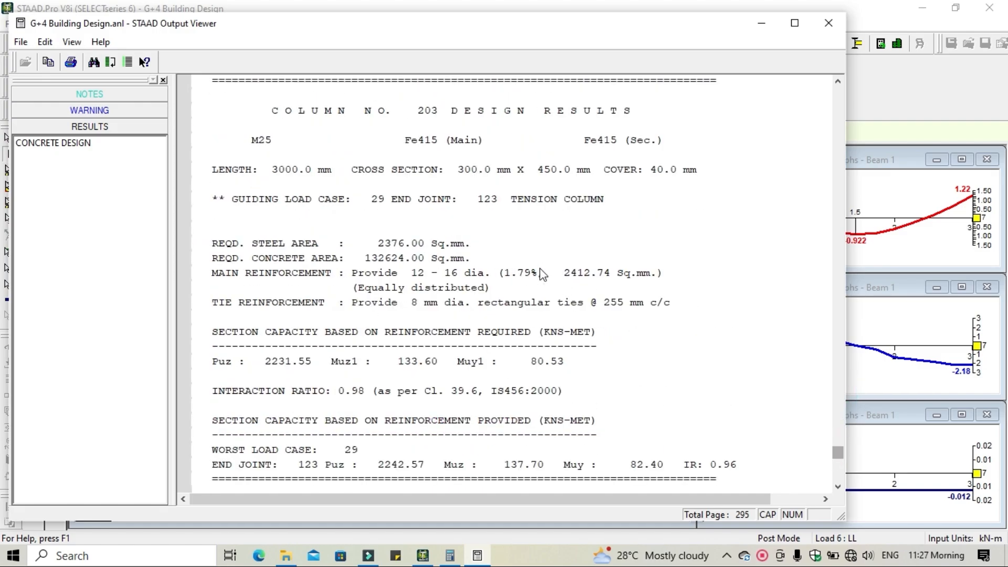
pyautogui.scroll(-15, 504, 242)
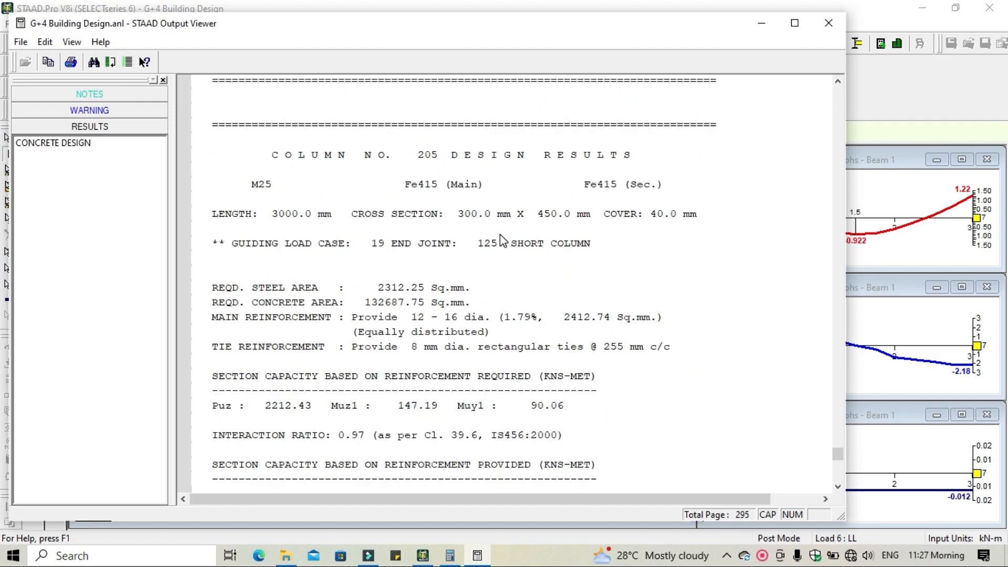
pyautogui.moveTo(838, 460); pyautogui.dragTo(837, 462)
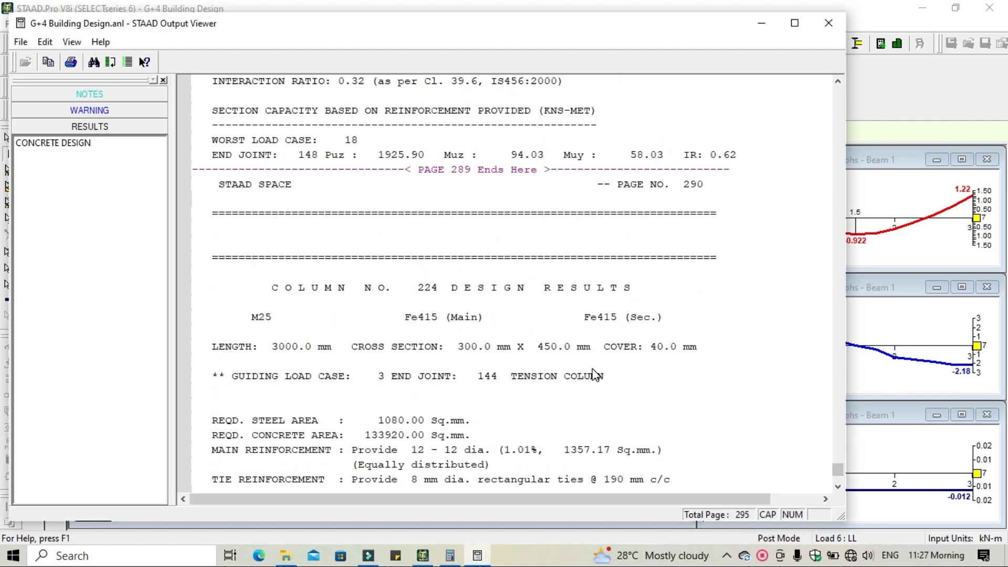
pyautogui.scroll(-10, 592, 369)
pyautogui.scroll(-20, 592, 369)
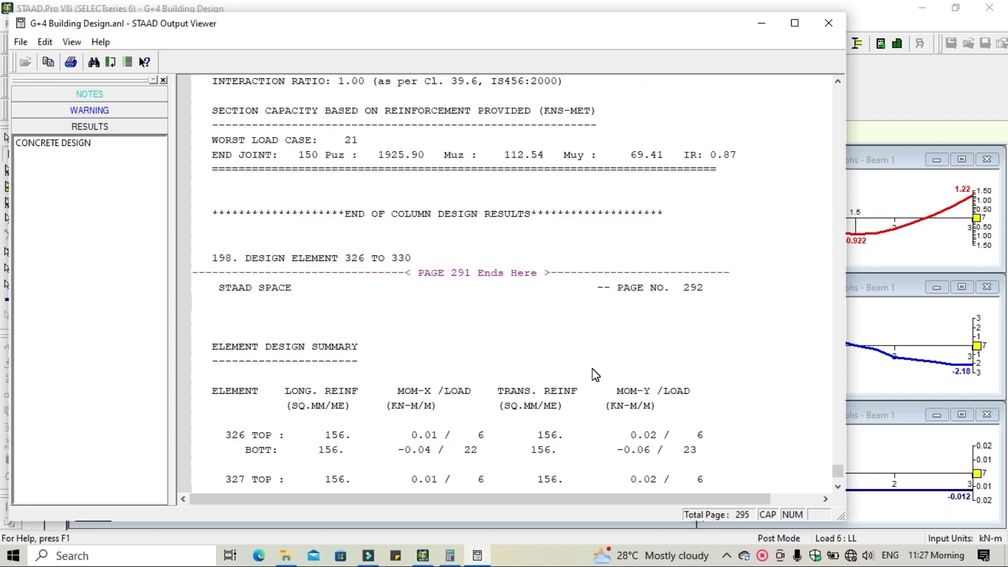
# Examine the element design summary for plates 326 to 330, including longitudinal and transverse reinforcement and moments
pyautogui.scroll(-4, 594, 374)
pyautogui.scroll(4, 592, 368)
pyautogui.scroll(-8, 433, 352)
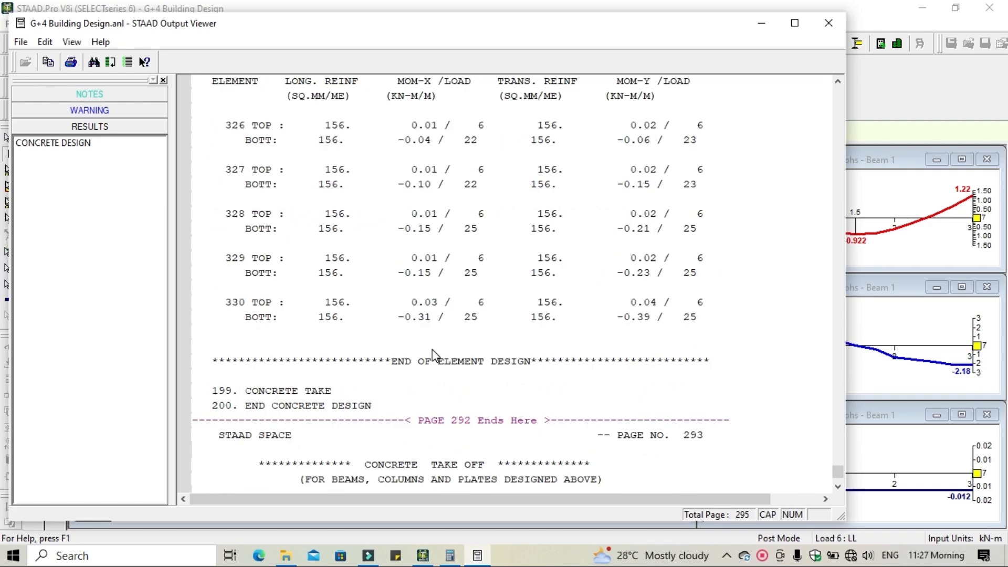
pyautogui.scroll(2, 429, 239)
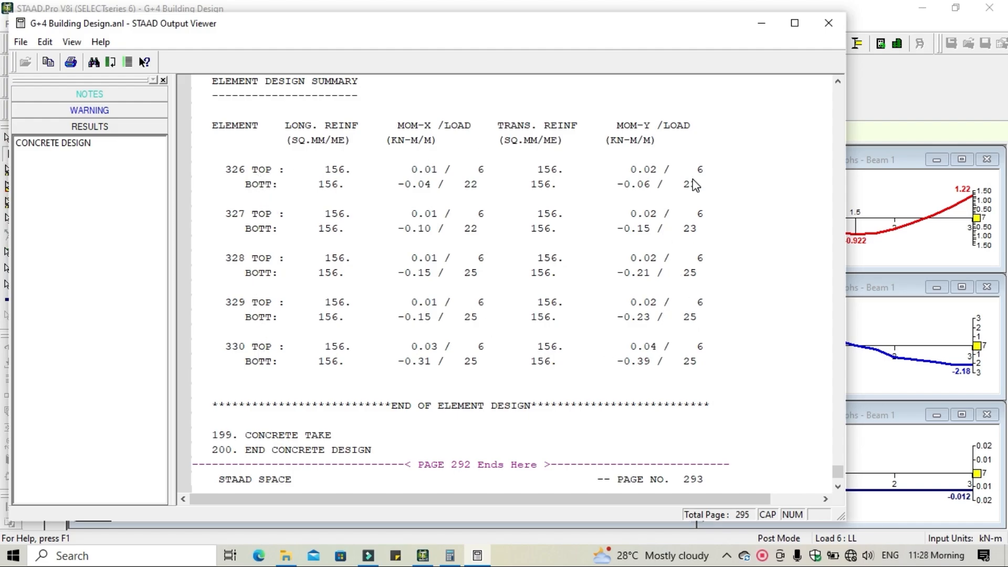
# Review the concrete take-off quantities and seismic loading output through the end of the run, and close the output viewer
pyautogui.scroll(-5, 696, 184)
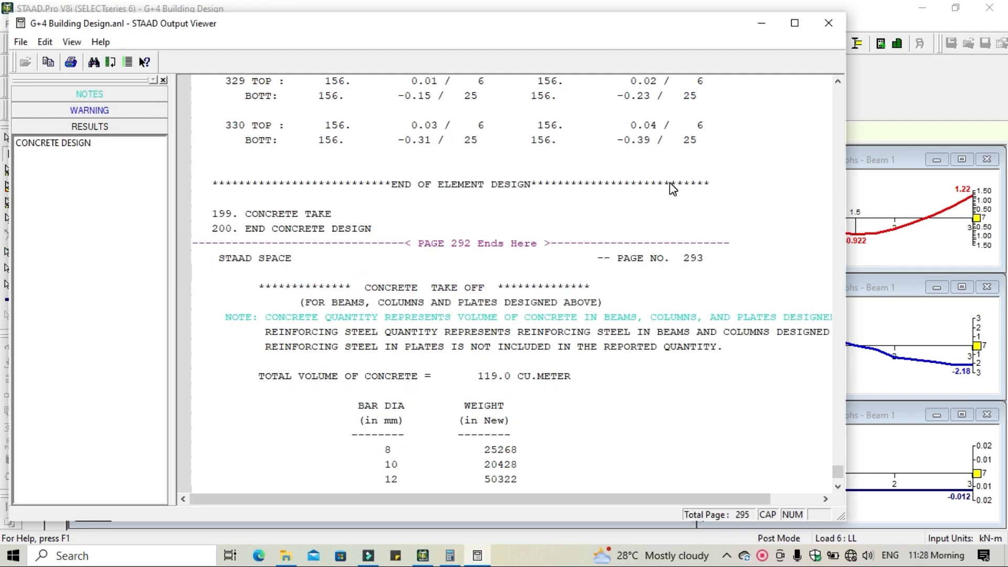
pyautogui.scroll(-4, 672, 188)
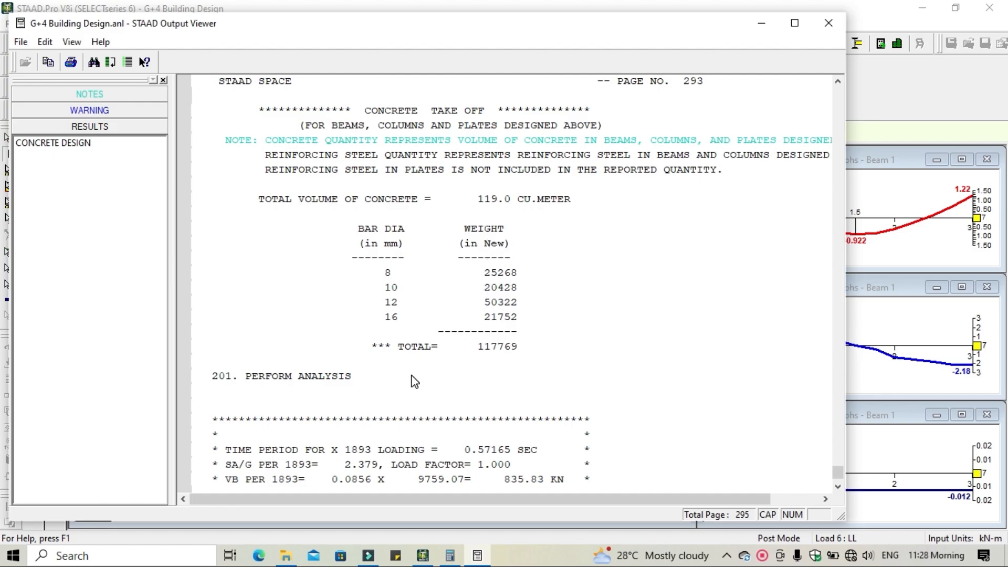
pyautogui.scroll(-3, 520, 383)
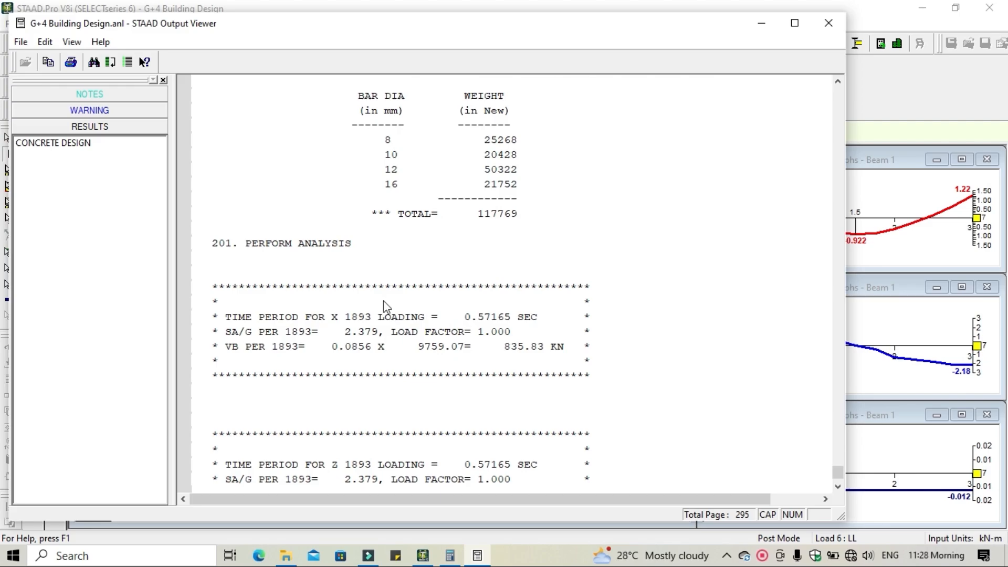
pyautogui.scroll(-13, 604, 433)
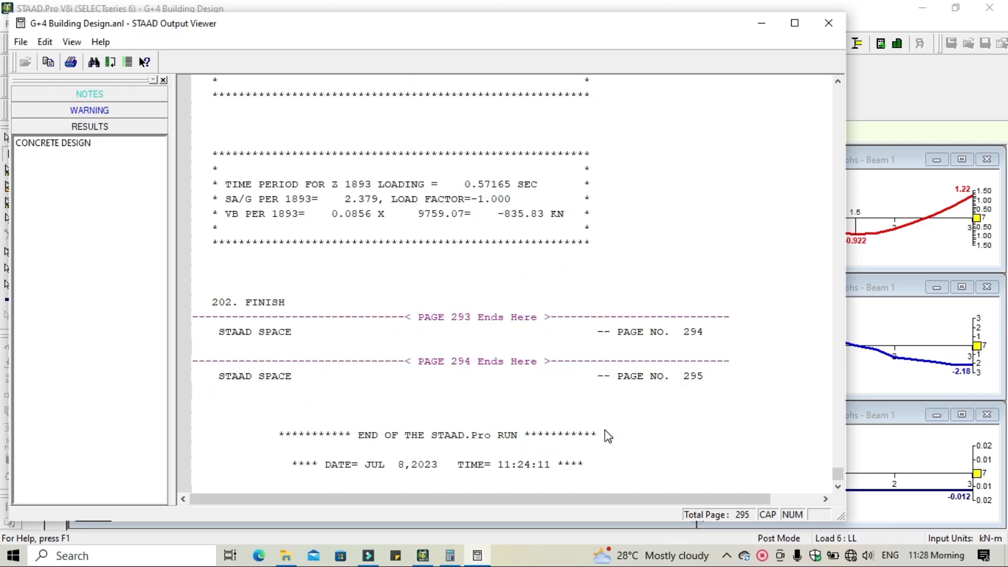
pyautogui.scroll(16, 606, 434)
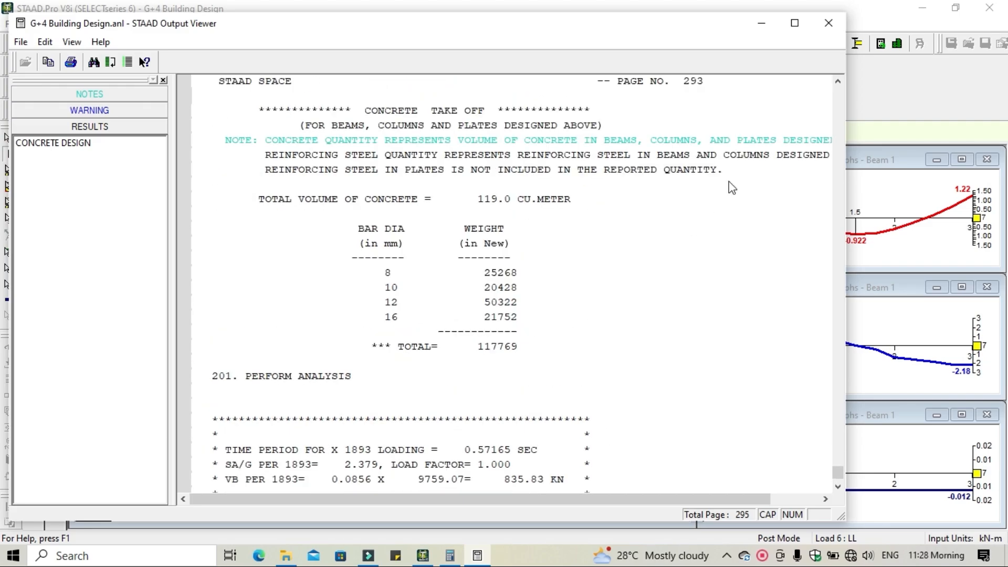
pyautogui.click(828, 23)
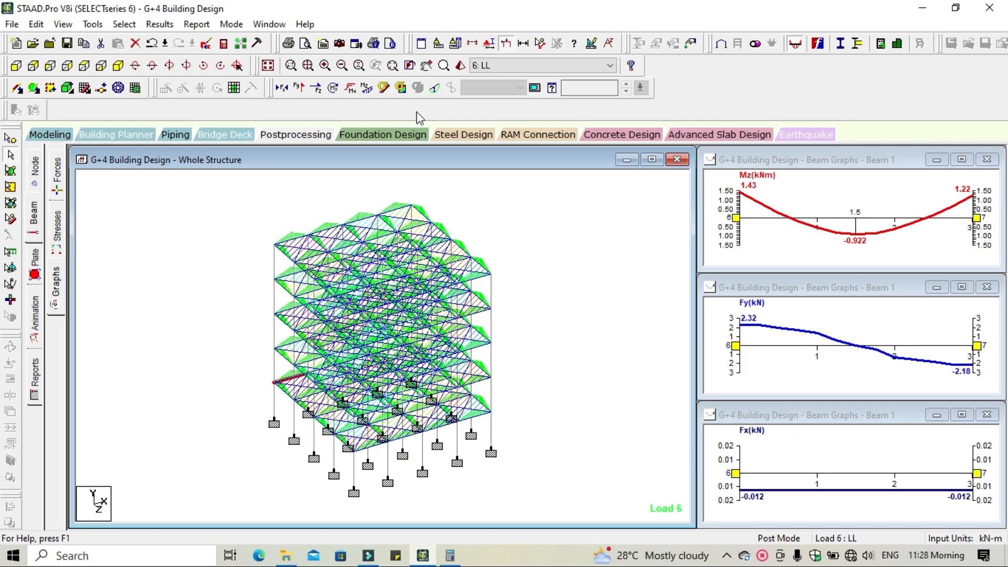
# Export all supports with every load case included to STAAD.foundation for foundation design, and inspect the imported support layout
pyautogui.click(406, 139)
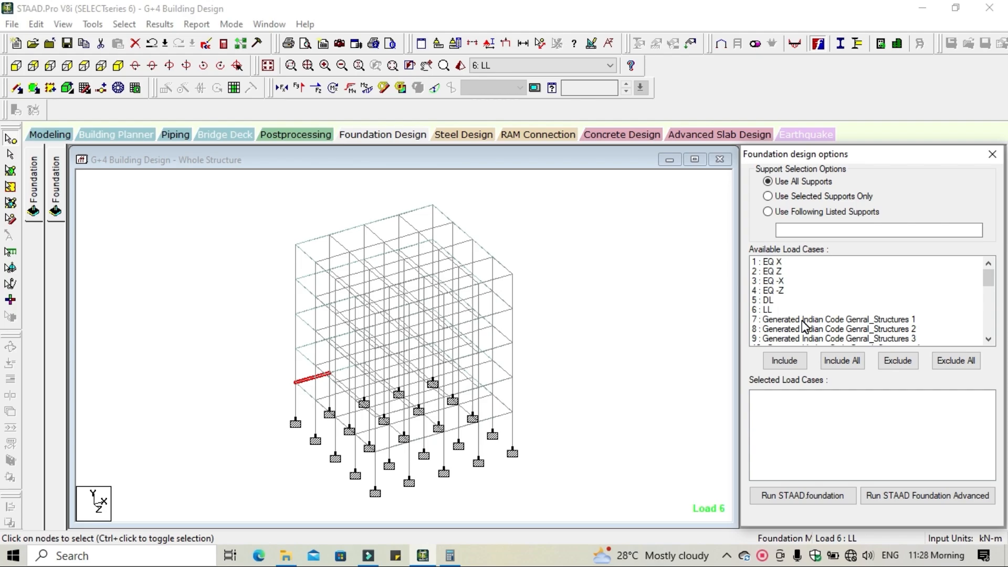
pyautogui.click(842, 360)
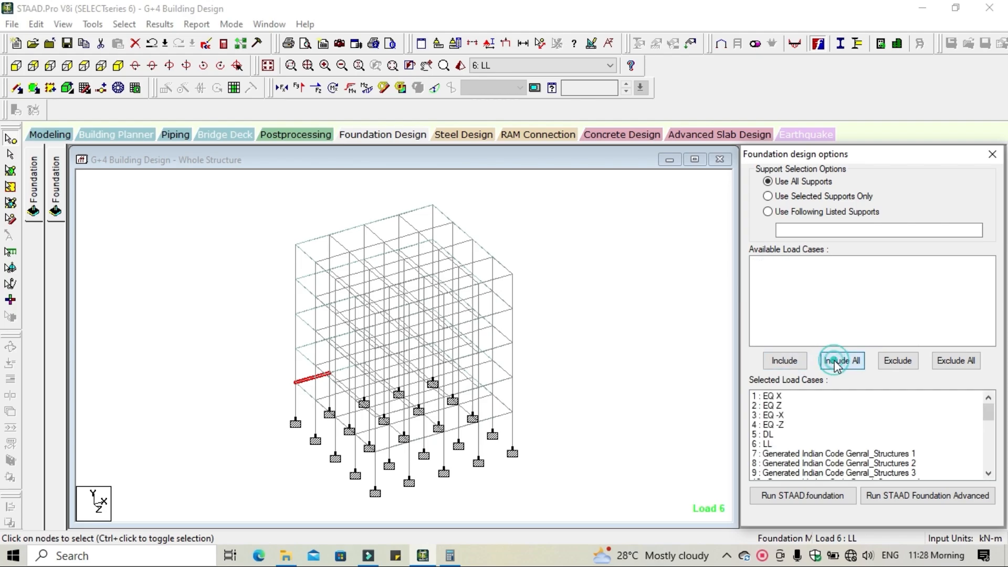
pyautogui.click(814, 496)
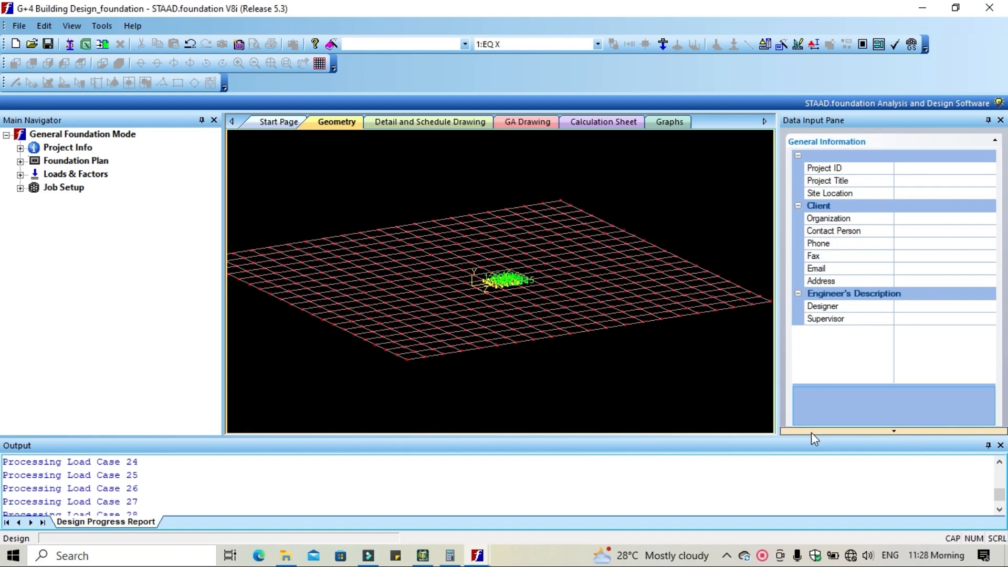
pyautogui.scroll(6, 517, 285)
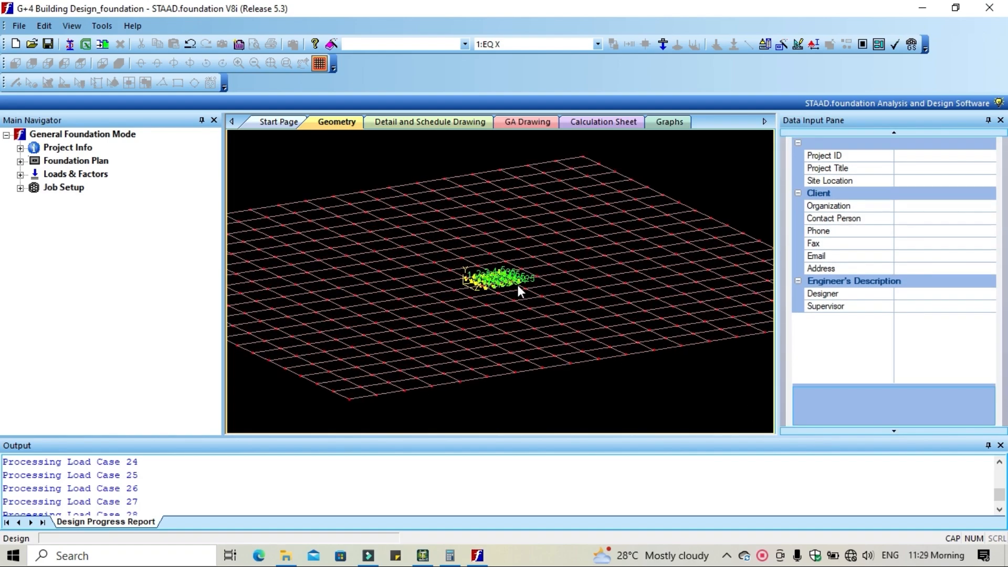
pyautogui.scroll(3, 482, 266)
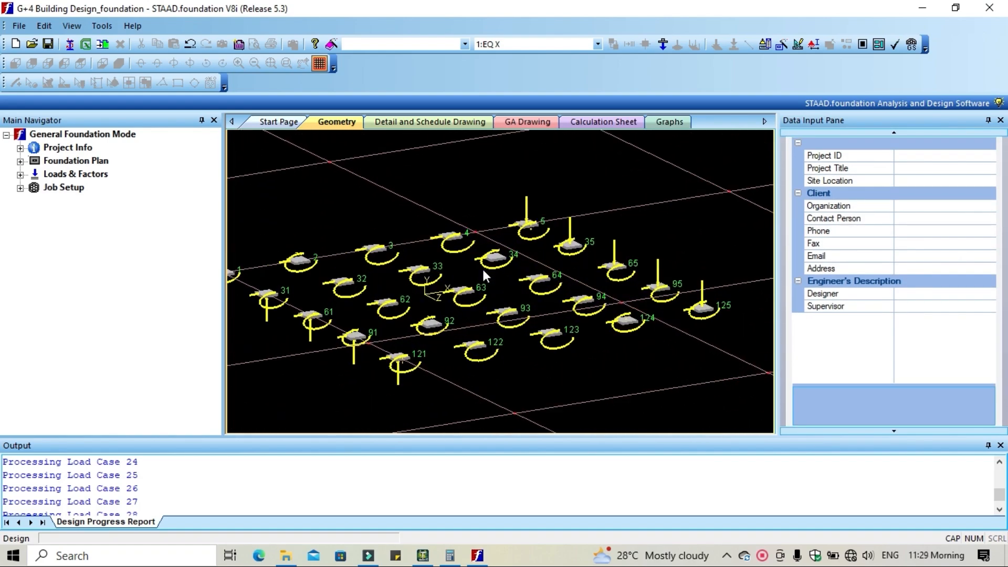
pyautogui.scroll(-2, 481, 267)
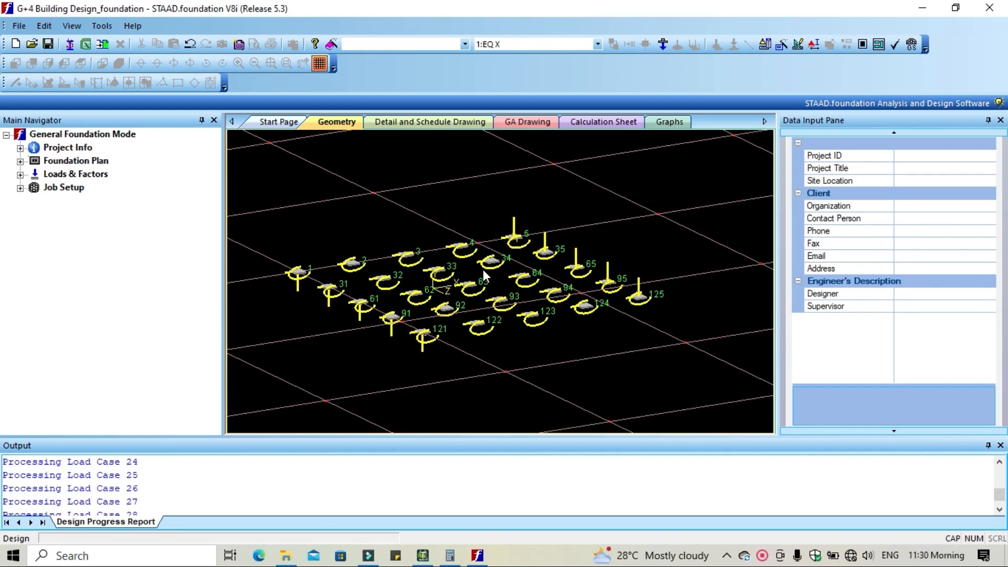
# Choose the INDIAN load combination table and generate the service load combinations starting at number 101
pyautogui.click(90, 173)
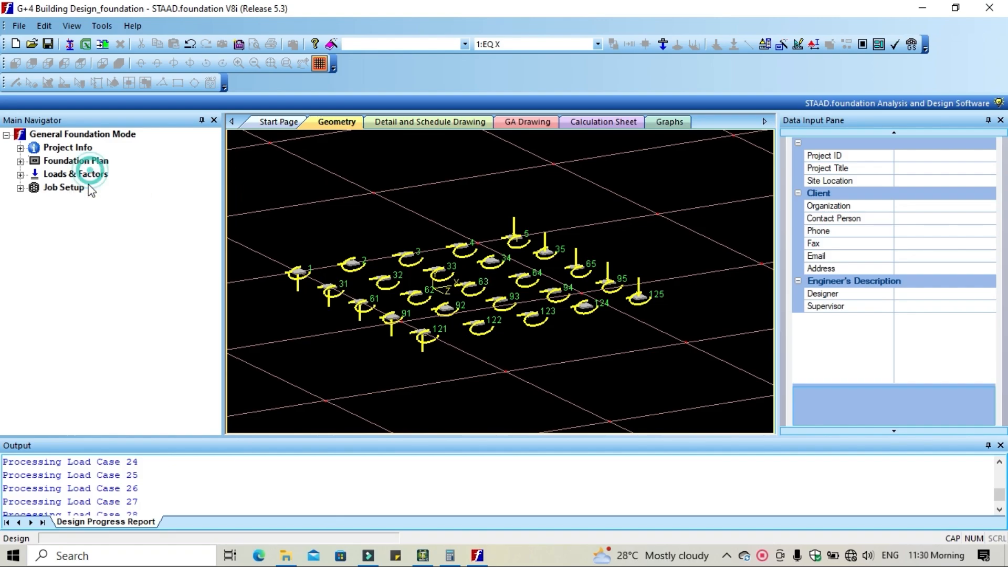
pyautogui.click(20, 175)
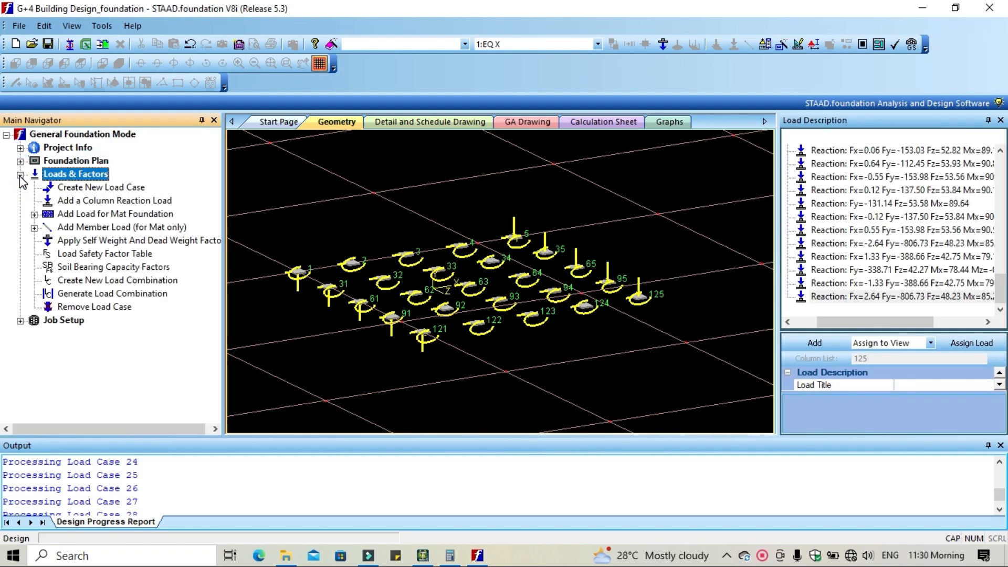
pyautogui.click(93, 295)
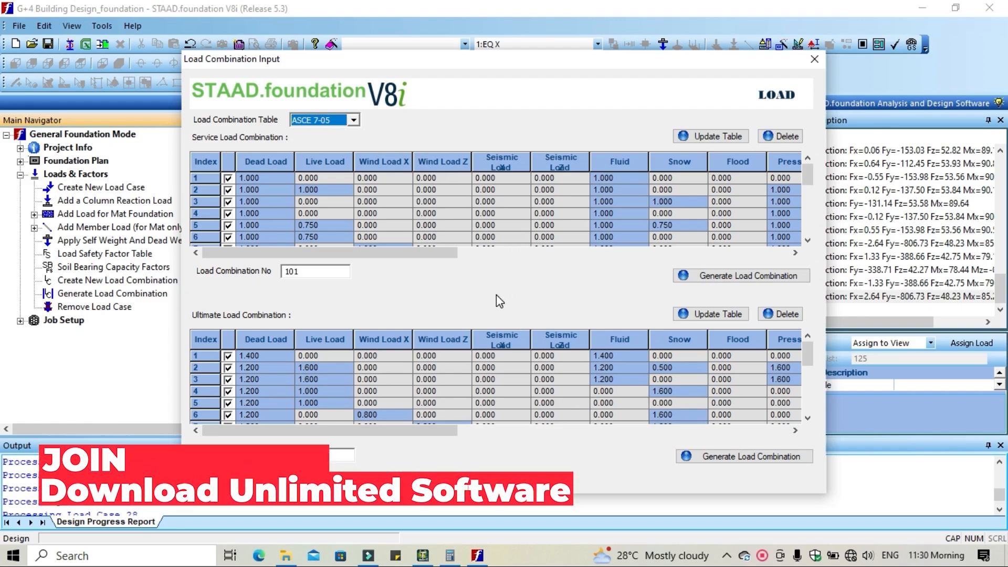
pyautogui.click(354, 122)
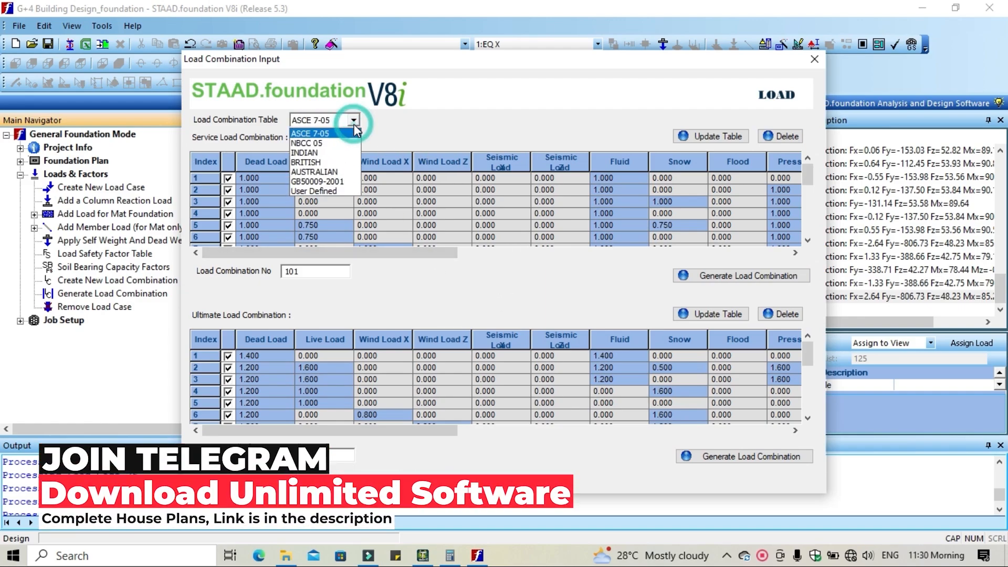
pyautogui.click(322, 153)
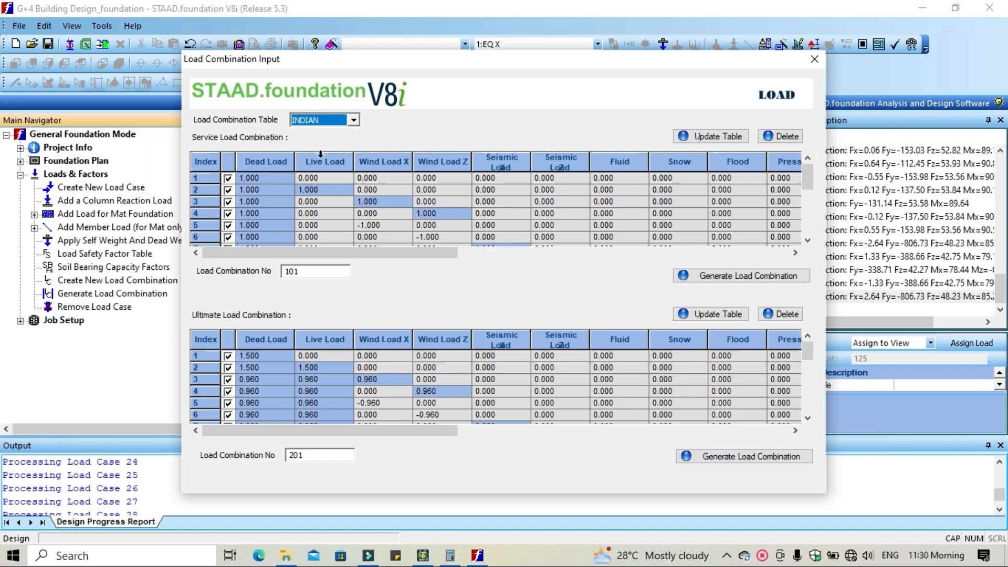
pyautogui.click(757, 278)
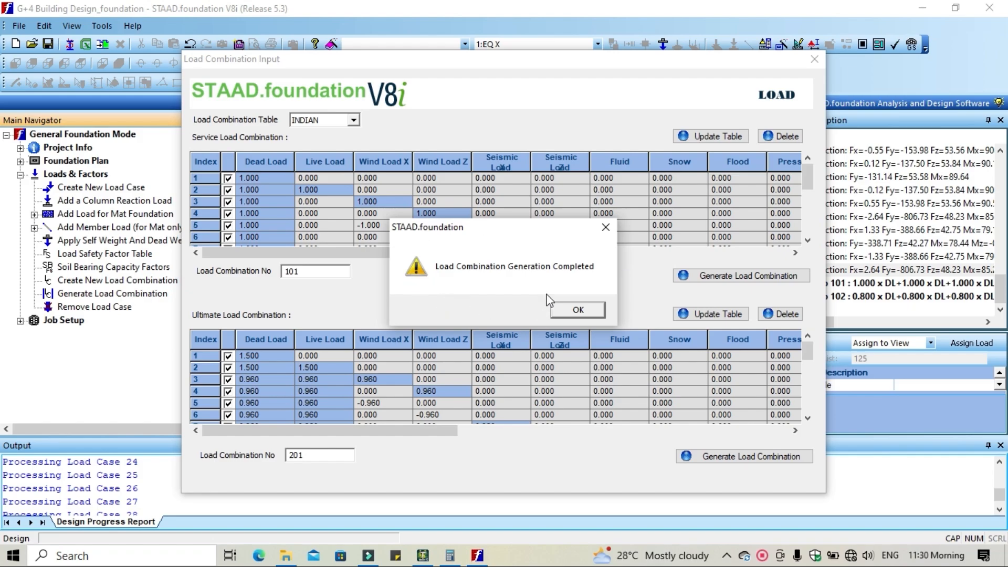
pyautogui.click(579, 311)
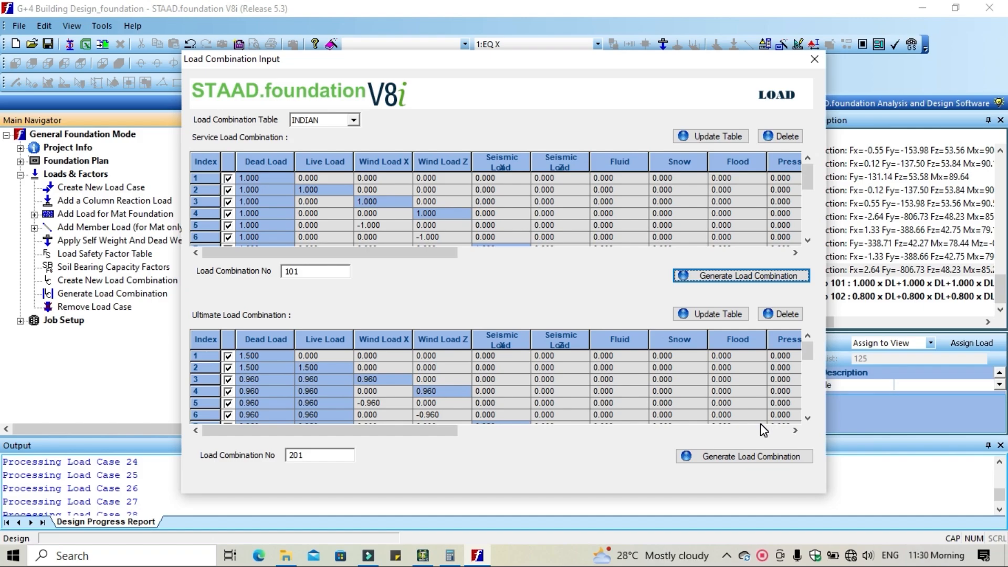
# Generate the Indian ultimate load combinations starting at number 201, and close the load combination input
pyautogui.click(752, 455)
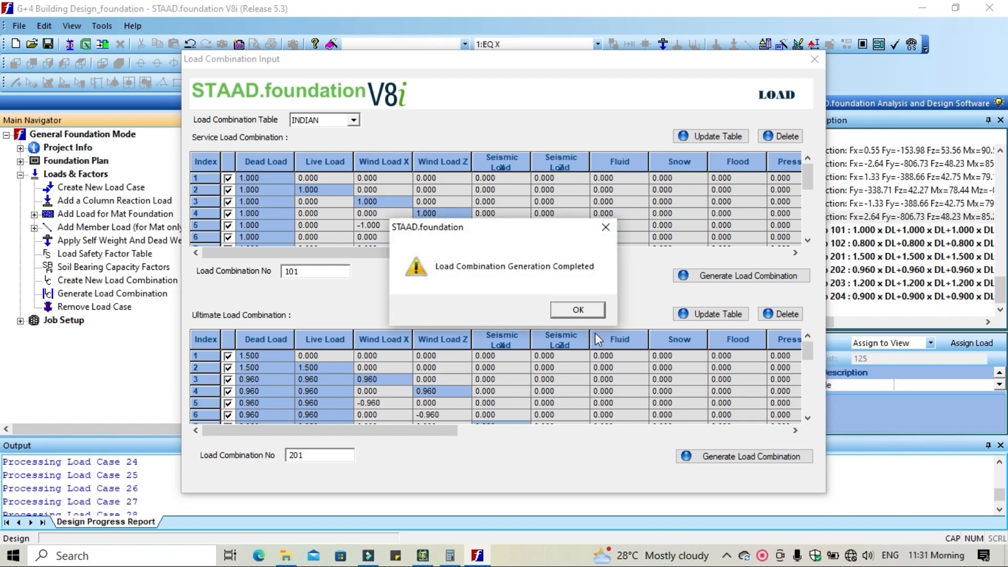
pyautogui.click(576, 311)
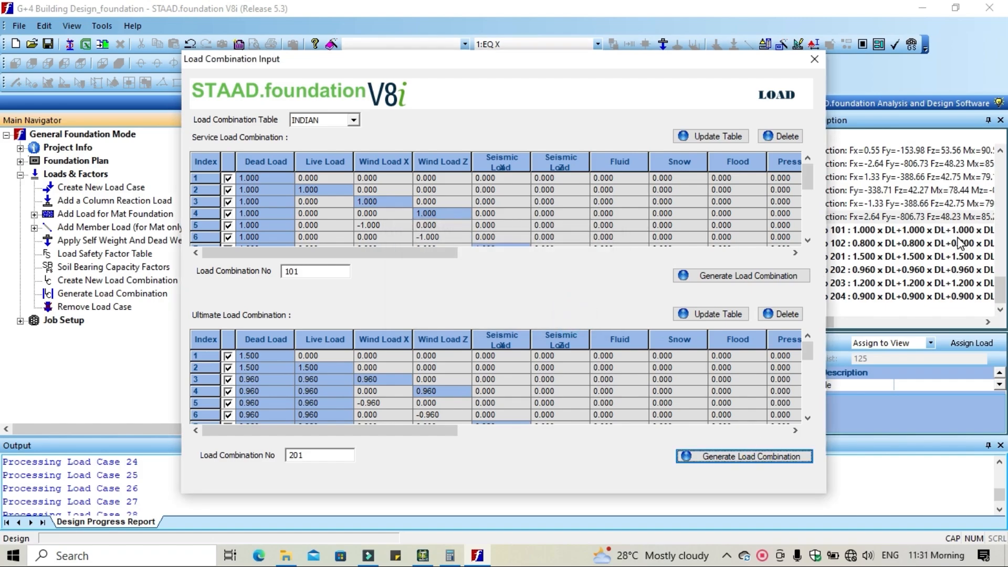
pyautogui.click(813, 60)
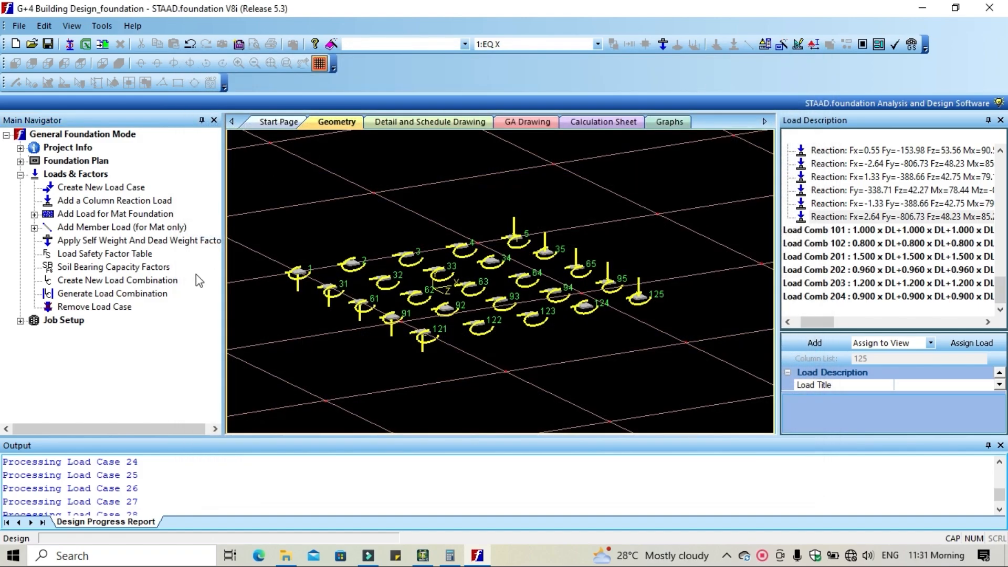
# Start a new isolated footing job with the Indian design code and SI as the default unit type
pyautogui.click(67, 320)
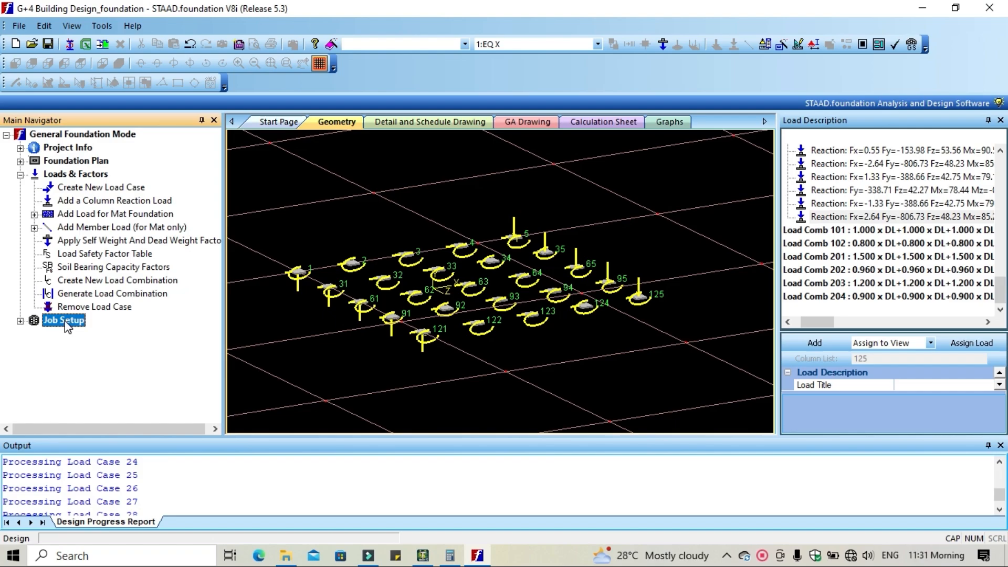
pyautogui.click(20, 321)
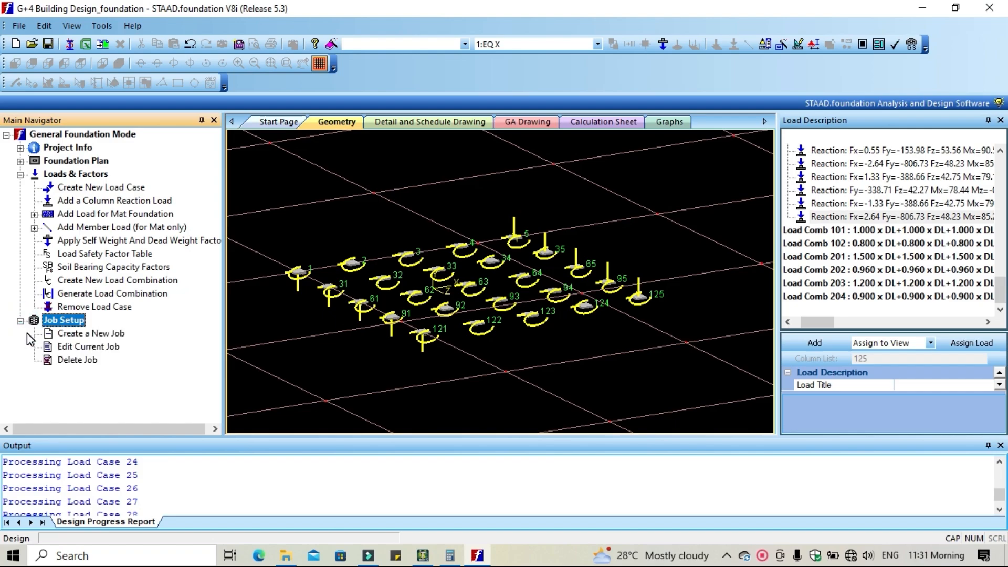
pyautogui.click(85, 336)
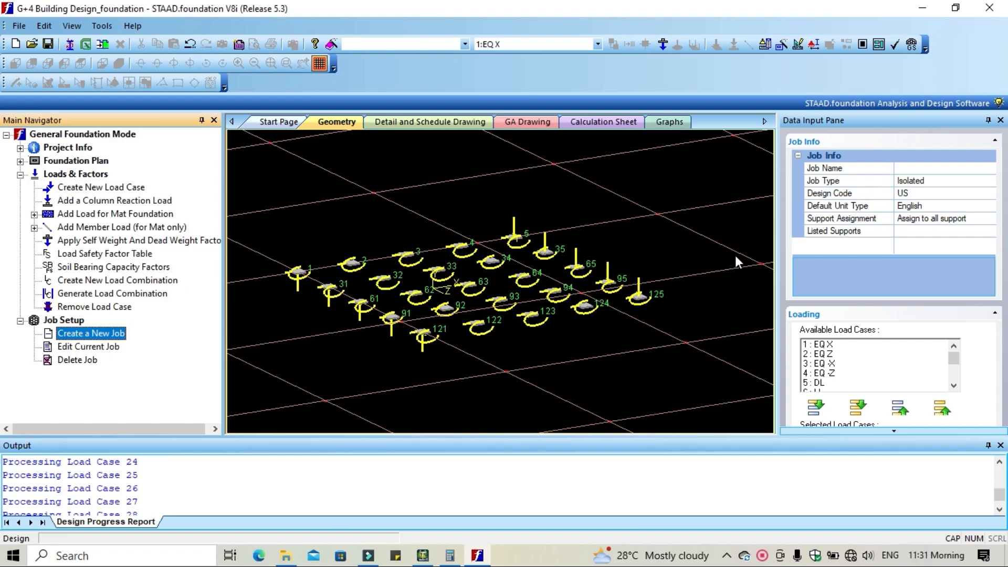
pyautogui.click(936, 193)
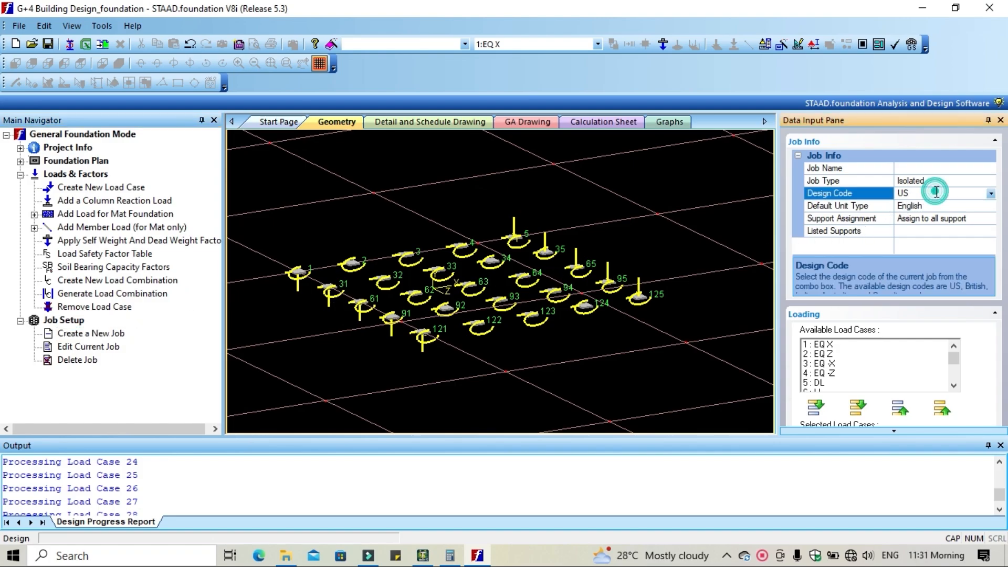
pyautogui.click(990, 194)
pyautogui.click(912, 222)
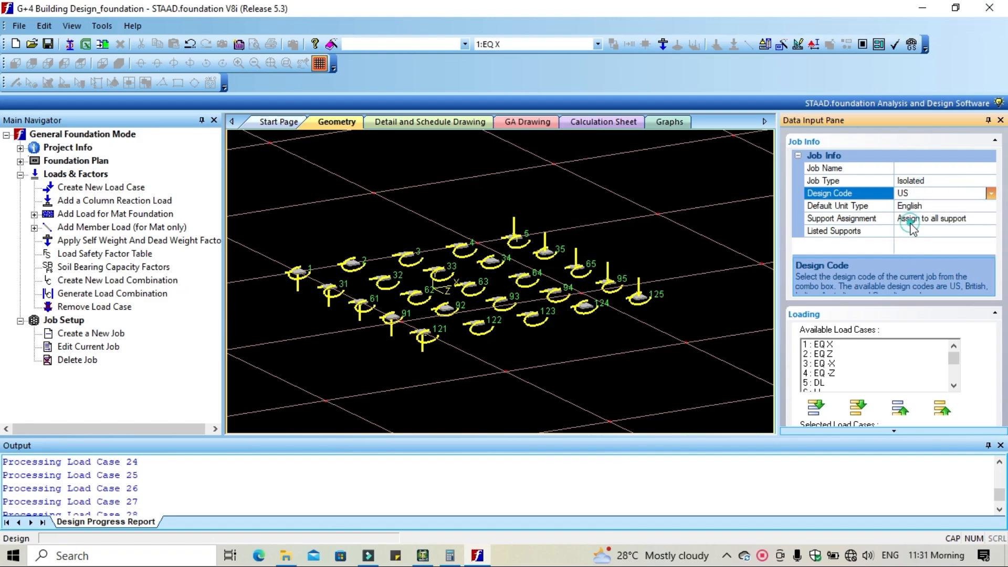
pyautogui.click(942, 206)
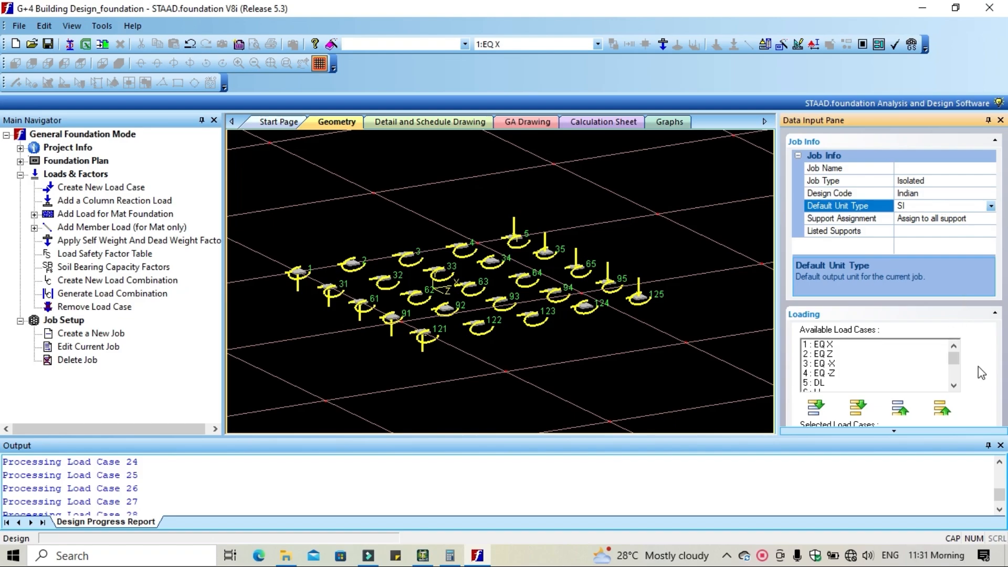
# Include all available load cases in the footing job, name it 1, and create the job
pyautogui.click(1000, 445)
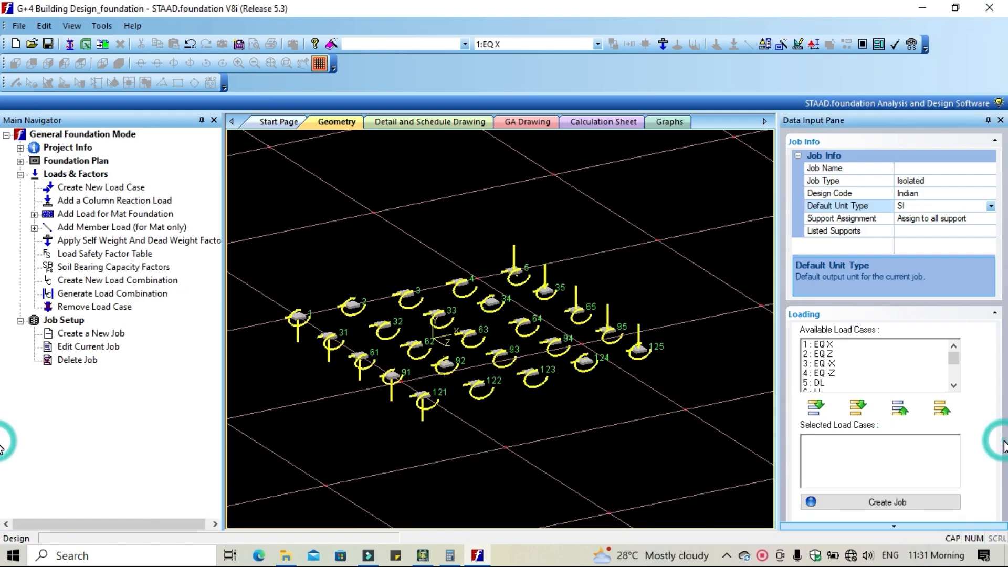
pyautogui.click(860, 415)
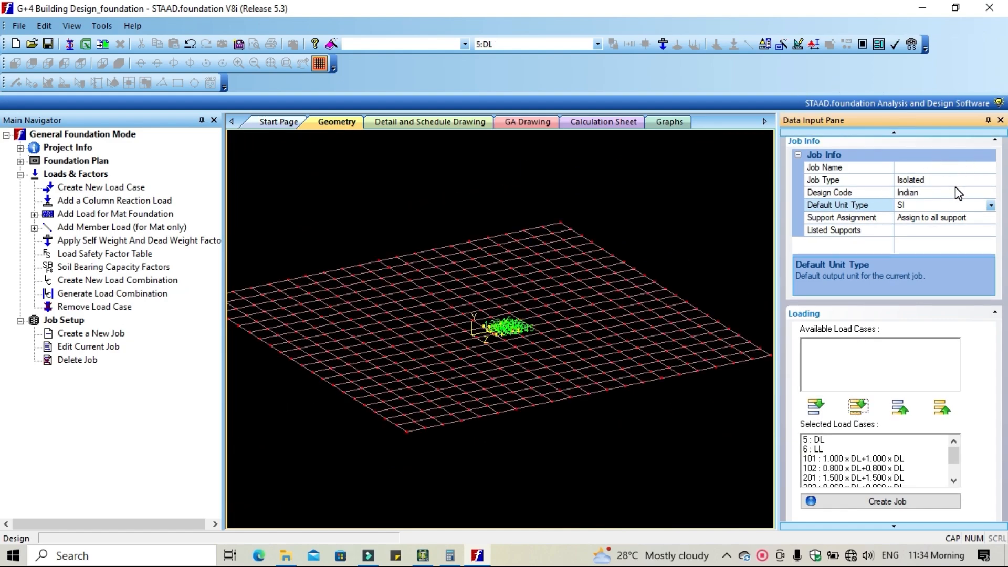
pyautogui.click(891, 502)
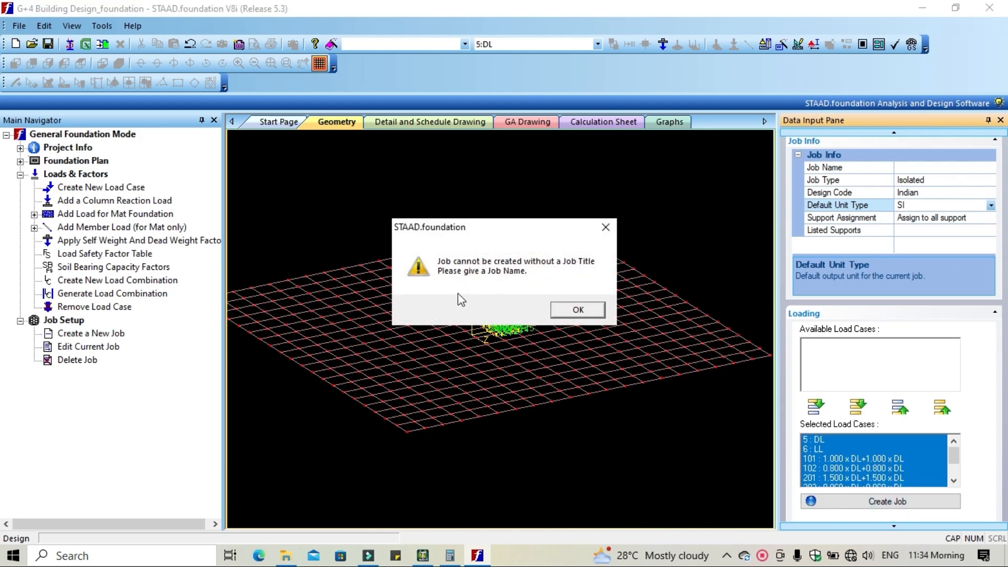
pyautogui.click(587, 316)
pyautogui.click(911, 171)
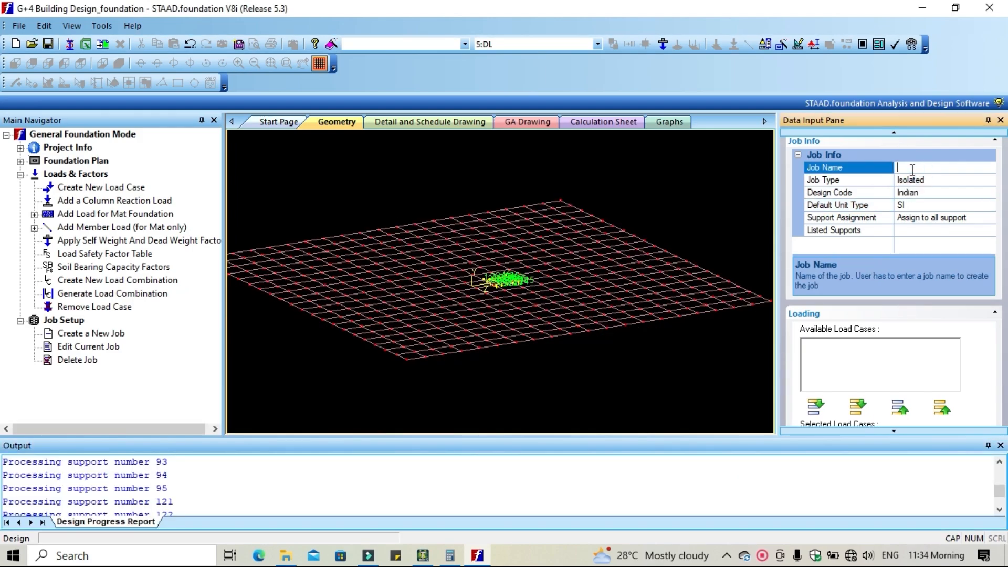
pyautogui.write('1')
pyautogui.click(1001, 445)
pyautogui.click(887, 502)
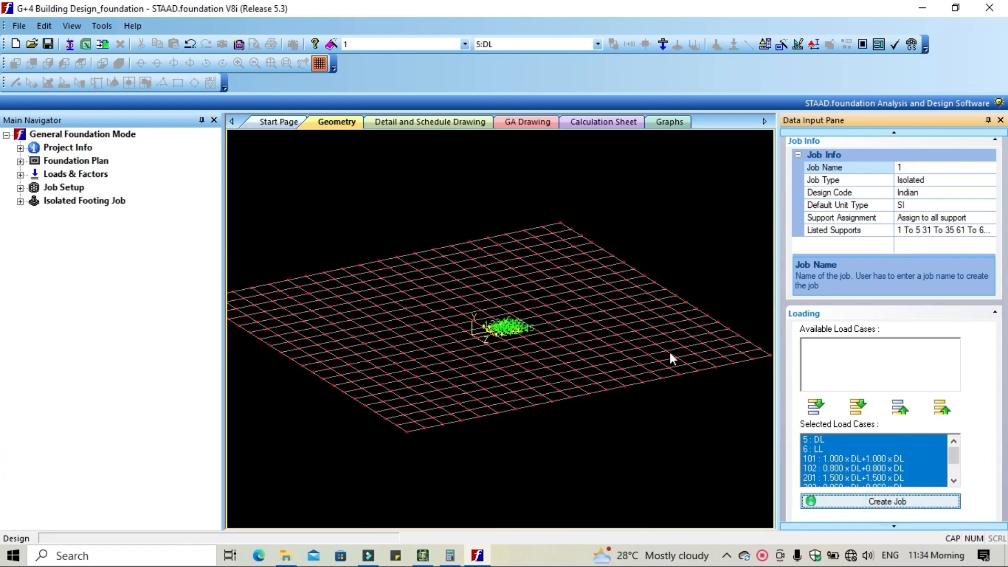
# In the isolated footing job's concrete and rebar parameters, set the maximum bar size to 20 and the minimum bar size to 8
pyautogui.click(86, 202)
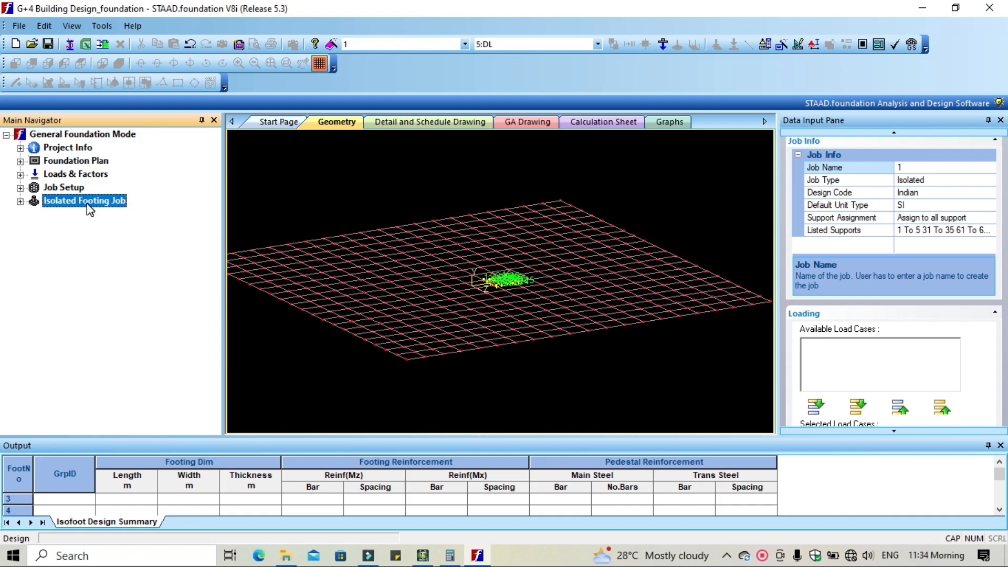
pyautogui.click(19, 201)
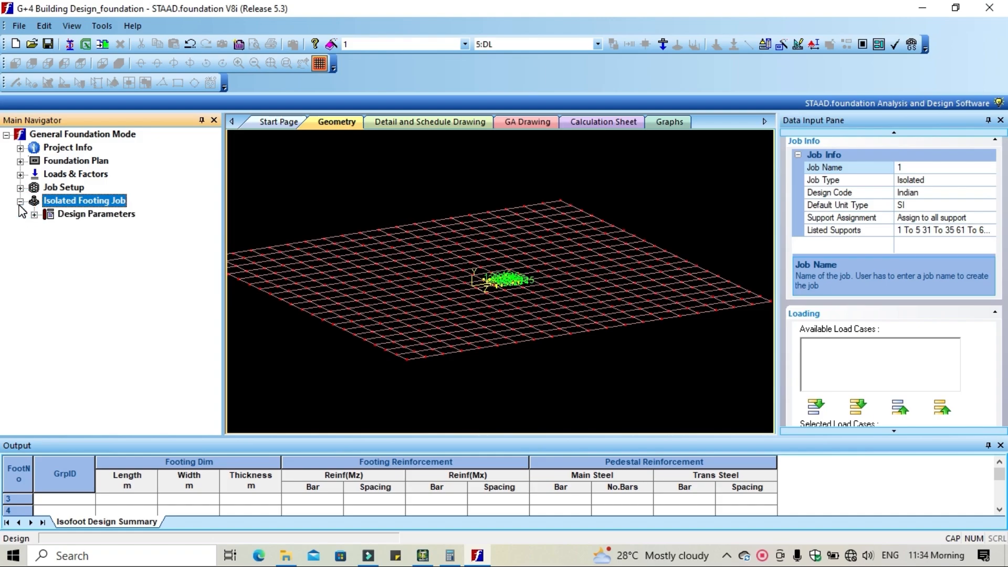
pyautogui.click(76, 216)
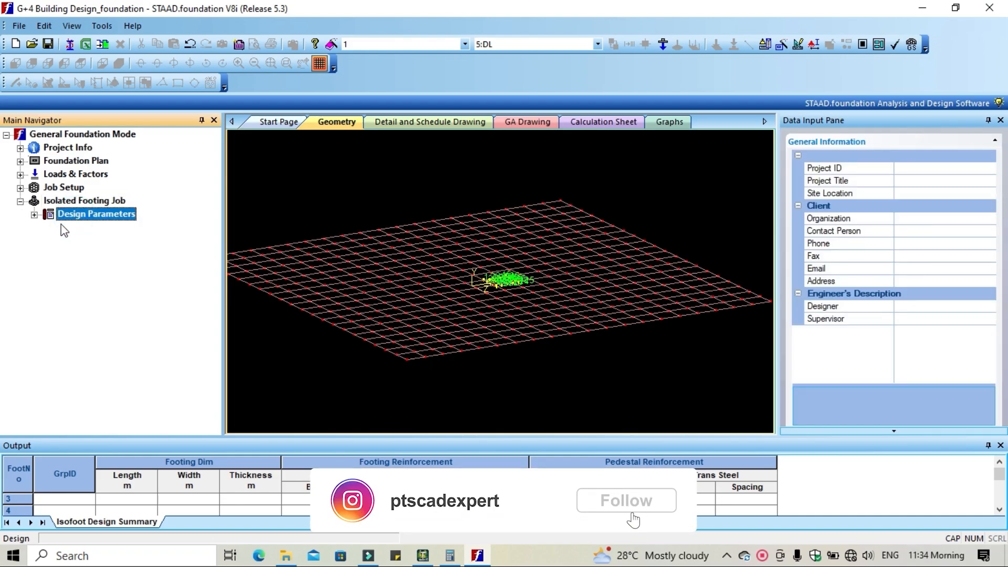
pyautogui.click(35, 215)
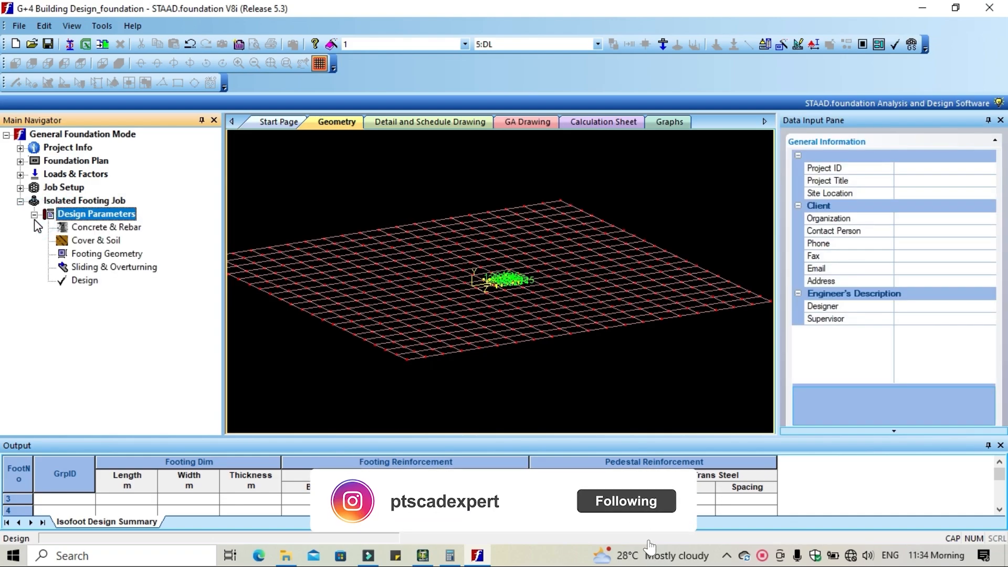
pyautogui.click(107, 229)
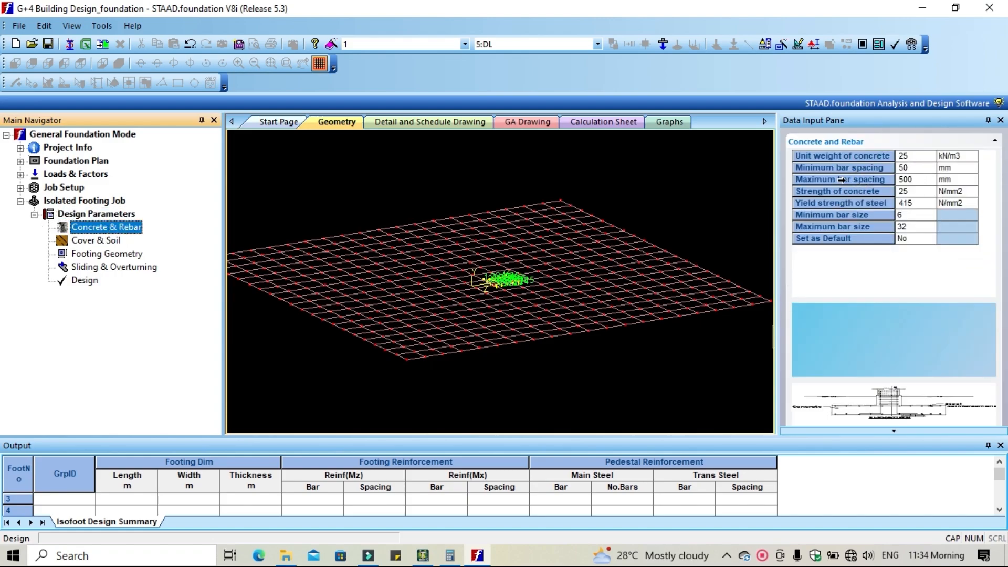
pyautogui.click(912, 230)
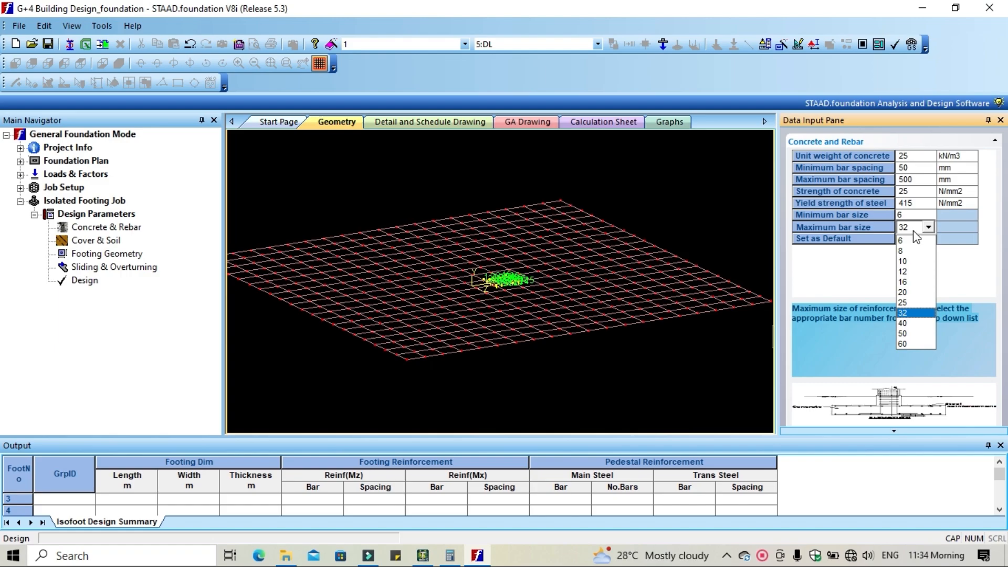
pyautogui.click(910, 292)
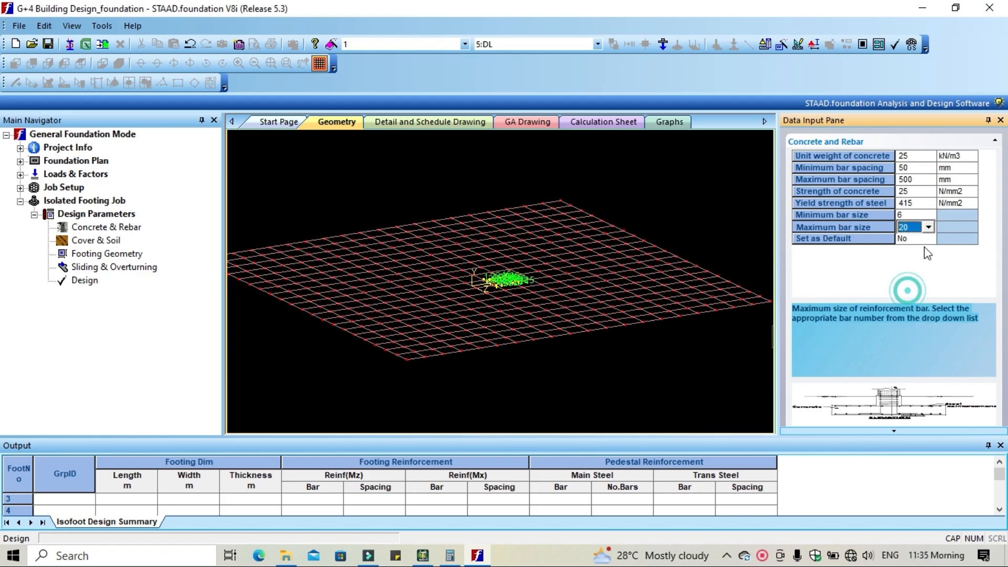
pyautogui.click(927, 216)
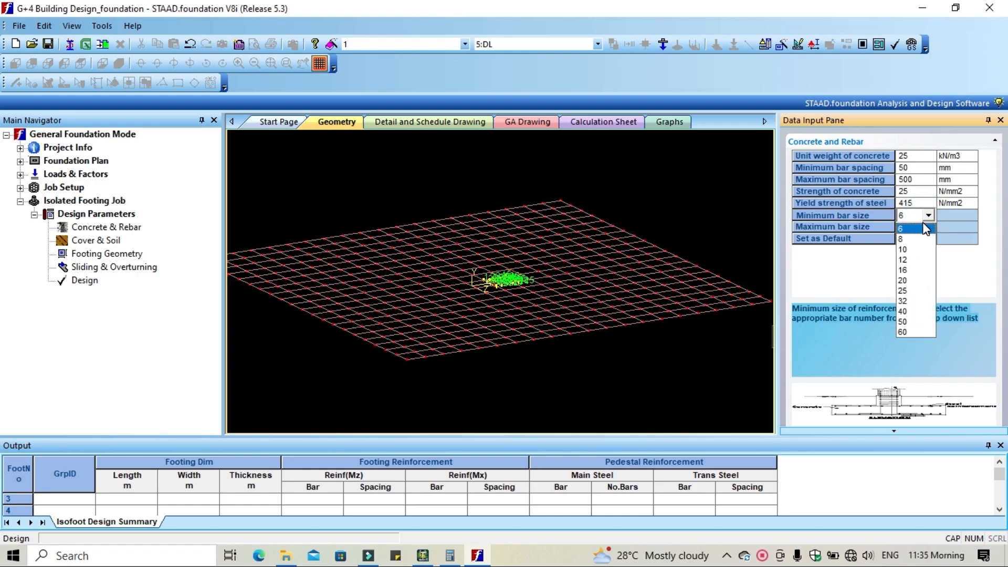
pyautogui.click(910, 239)
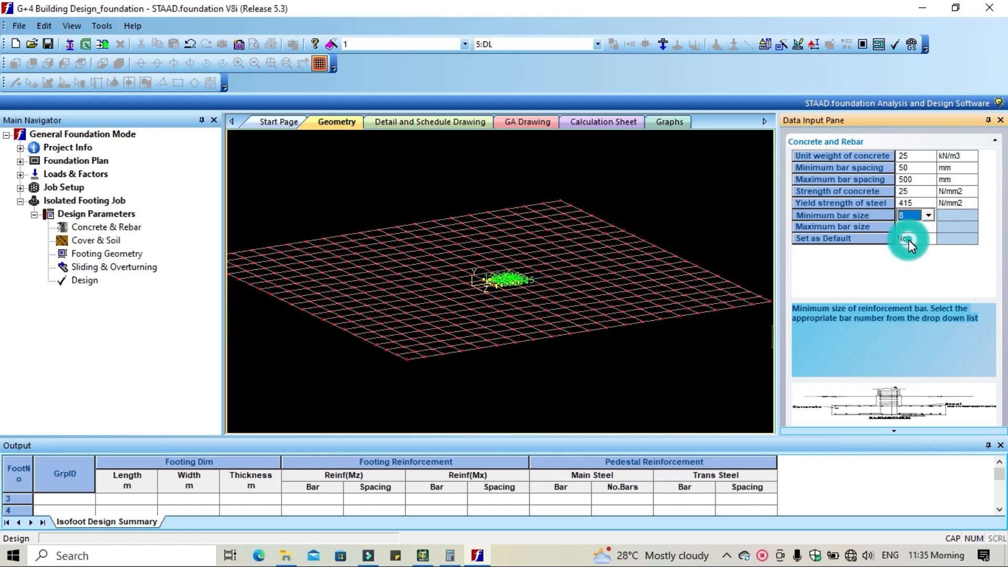
pyautogui.click(892, 262)
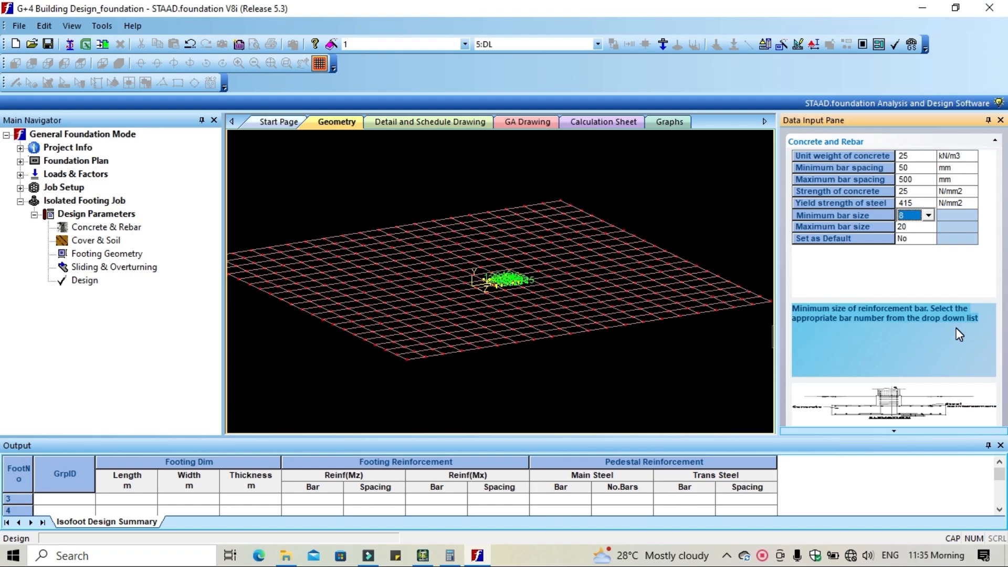
# Review the cover and soil parameters of the isolated footing job, including the available soil type options
pyautogui.click(106, 239)
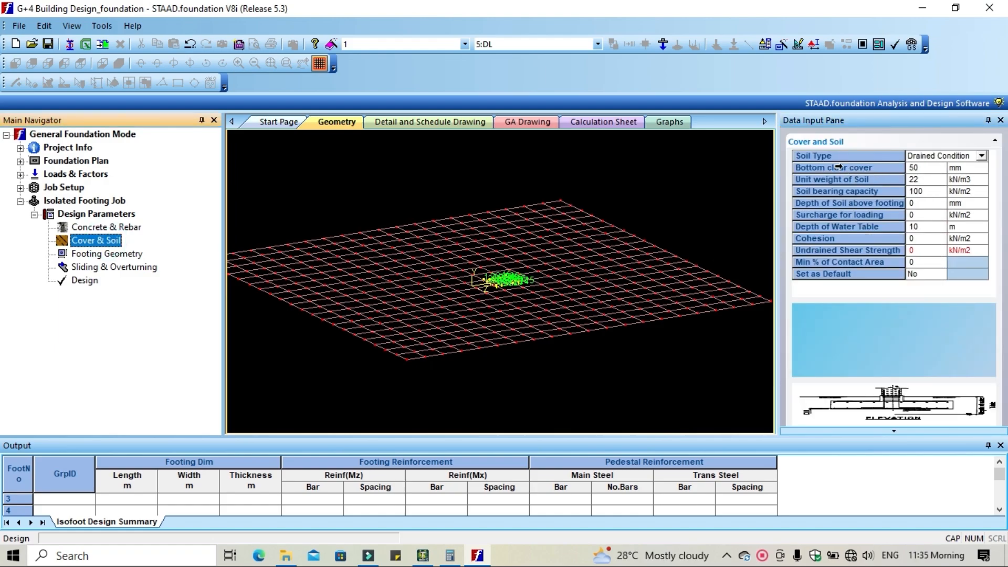
pyautogui.click(982, 157)
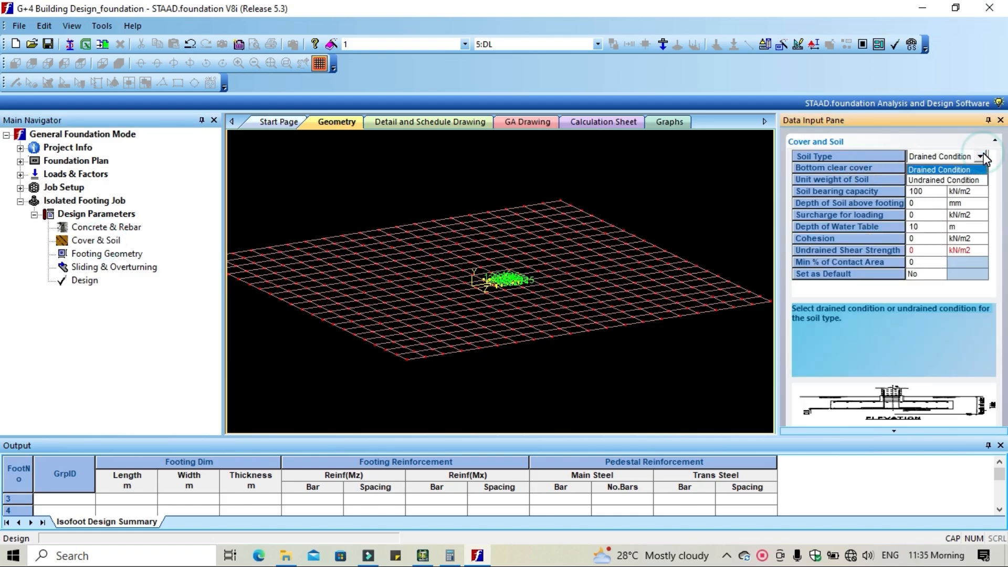
pyautogui.click(981, 157)
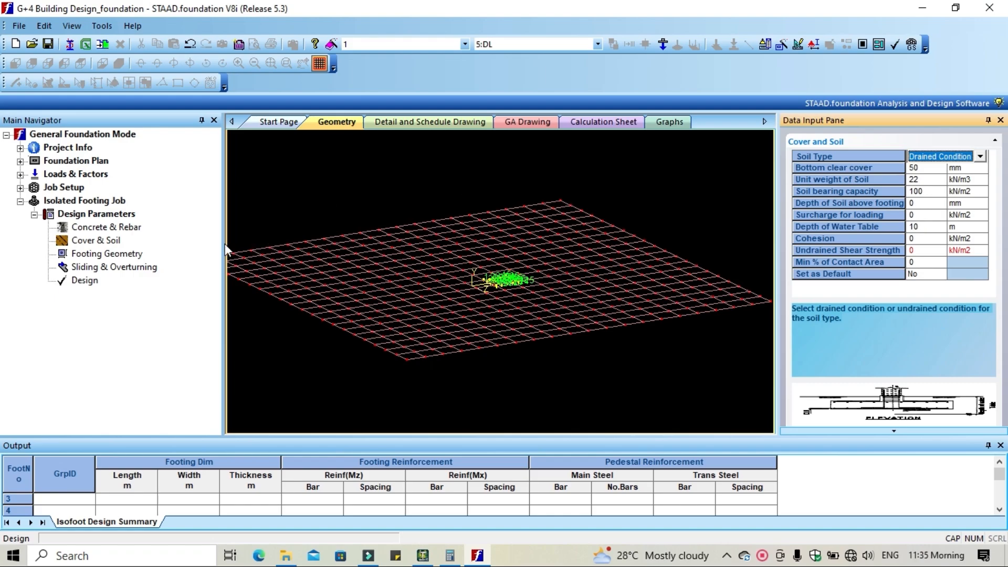
# Review the footing geometry and the sliding and overturning parameters, and run the isolated footing analysis and design
pyautogui.click(138, 254)
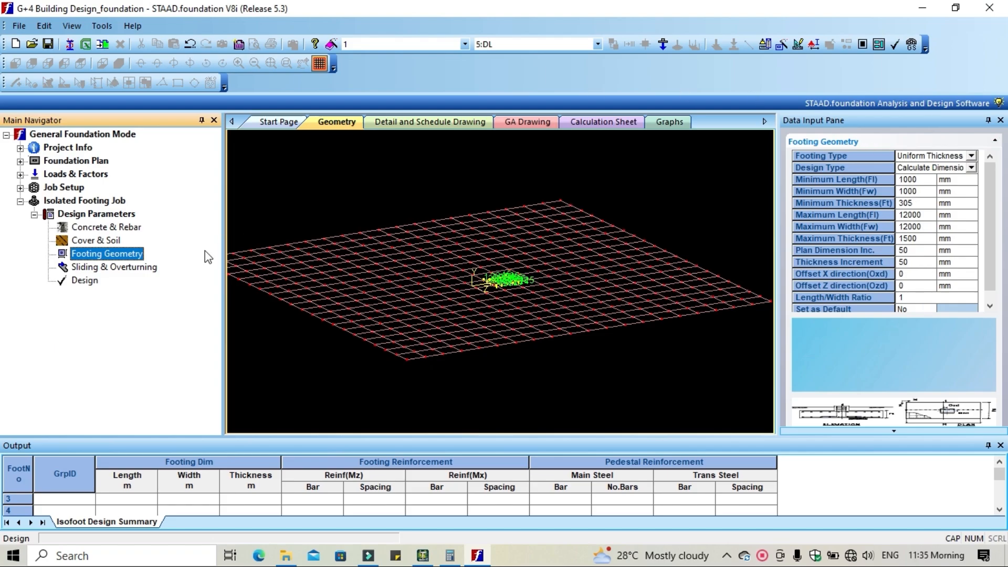
pyautogui.click(129, 268)
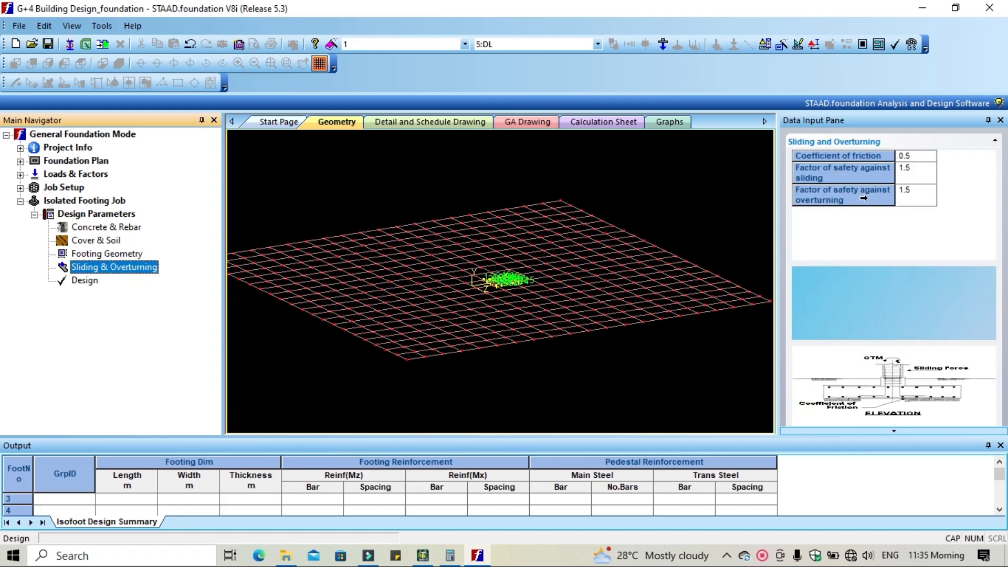
pyautogui.click(79, 282)
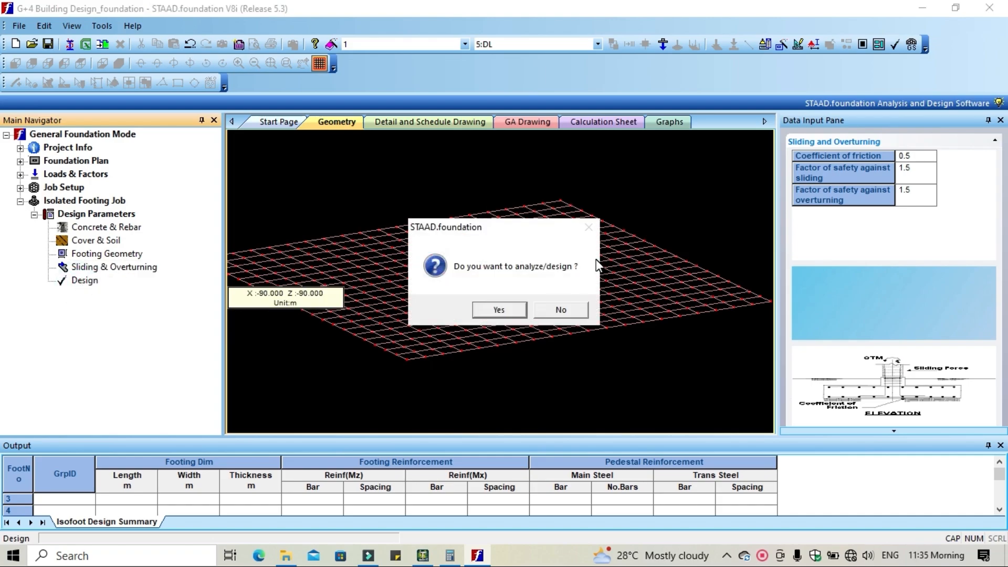
pyautogui.click(498, 310)
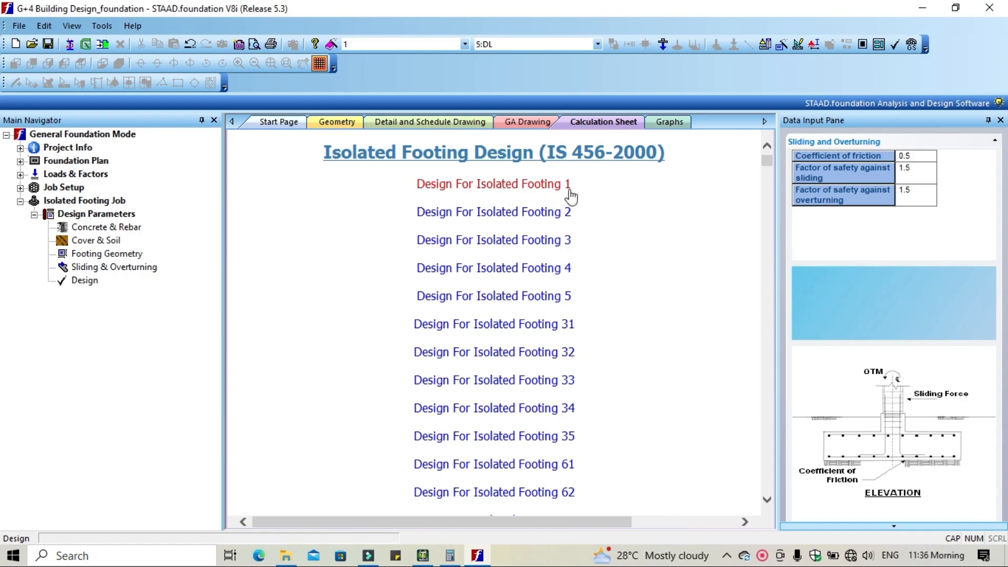
# Examine the calculation sheet's footing summary table and footing 1's final size, corner pressures, and sliding and overturning stability checks
pyautogui.scroll(-2, 574, 225)
pyautogui.scroll(-15, 575, 224)
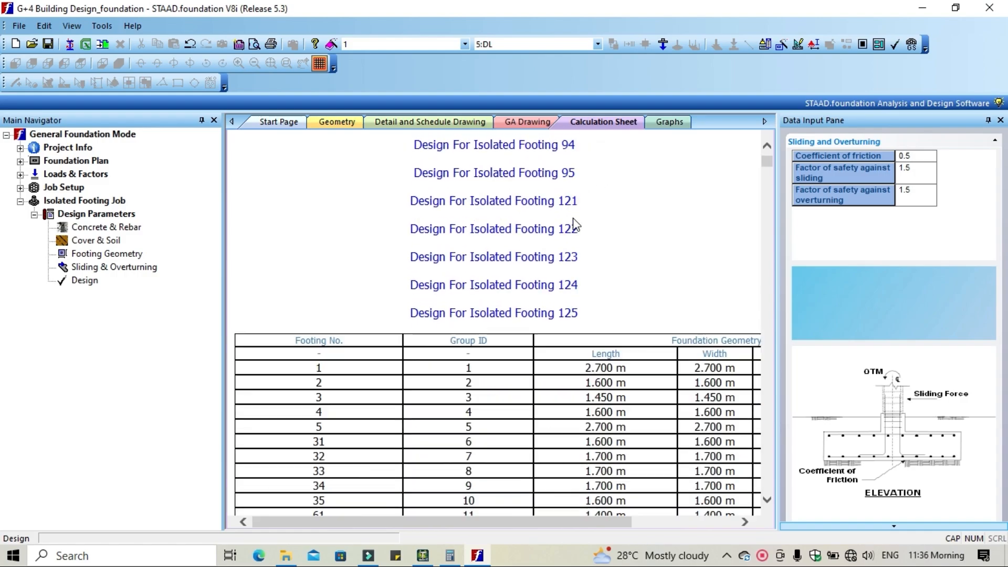
pyautogui.scroll(-15, 574, 225)
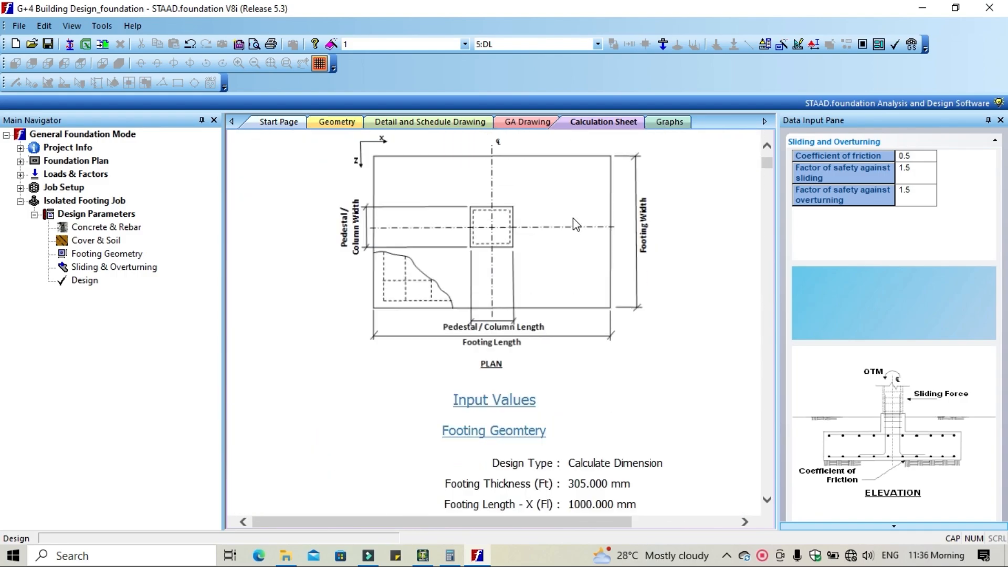
pyautogui.scroll(-10, 575, 221)
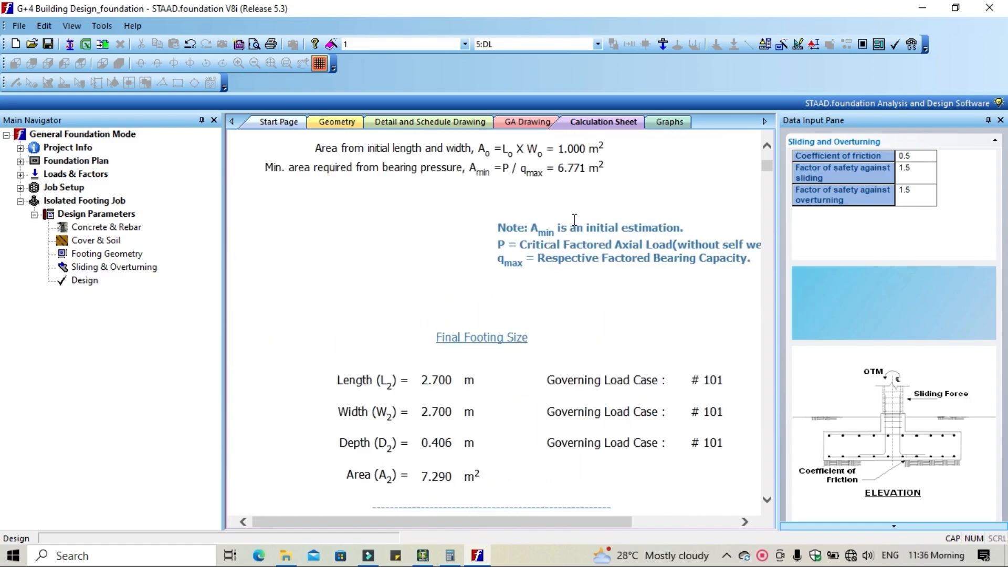
pyautogui.scroll(-5, 574, 220)
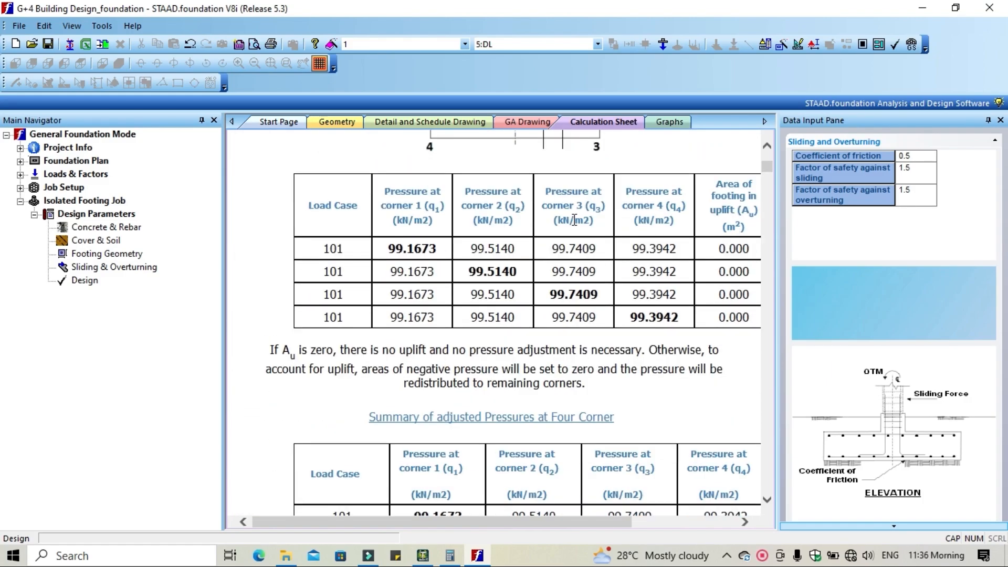
pyautogui.scroll(1, 574, 220)
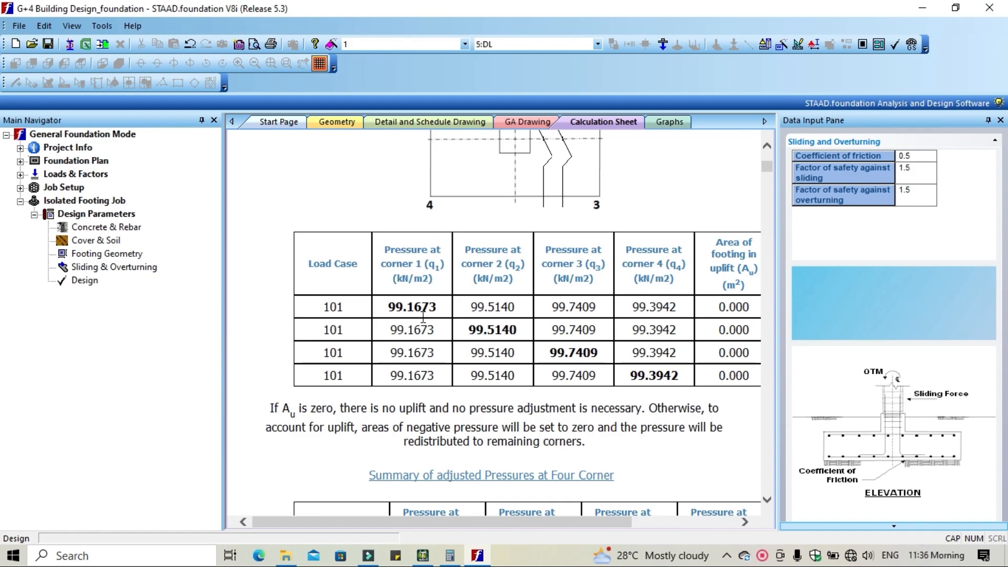
pyautogui.scroll(-4, 556, 308)
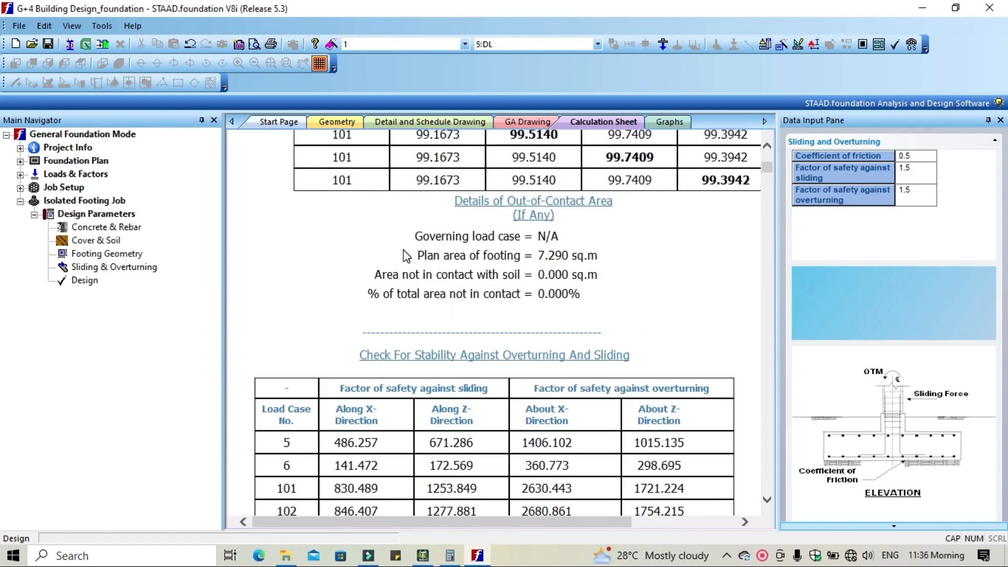
pyautogui.scroll(-5, 509, 304)
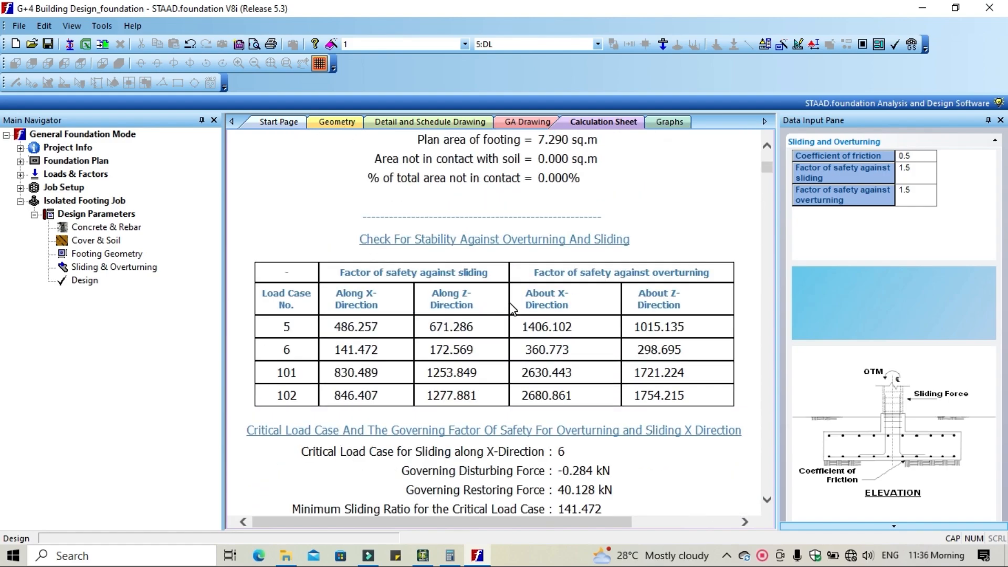
pyautogui.scroll(-2, 509, 303)
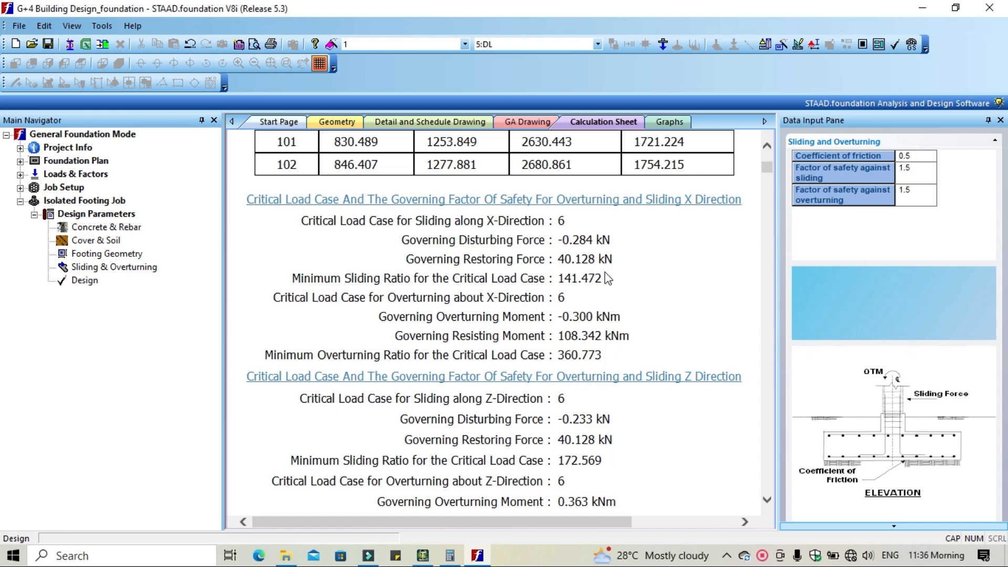
# Examine footing 1's moment, one-way and two-way shear, development length and bottom reinforcement calculations in the sheet
pyautogui.scroll(-5, 607, 278)
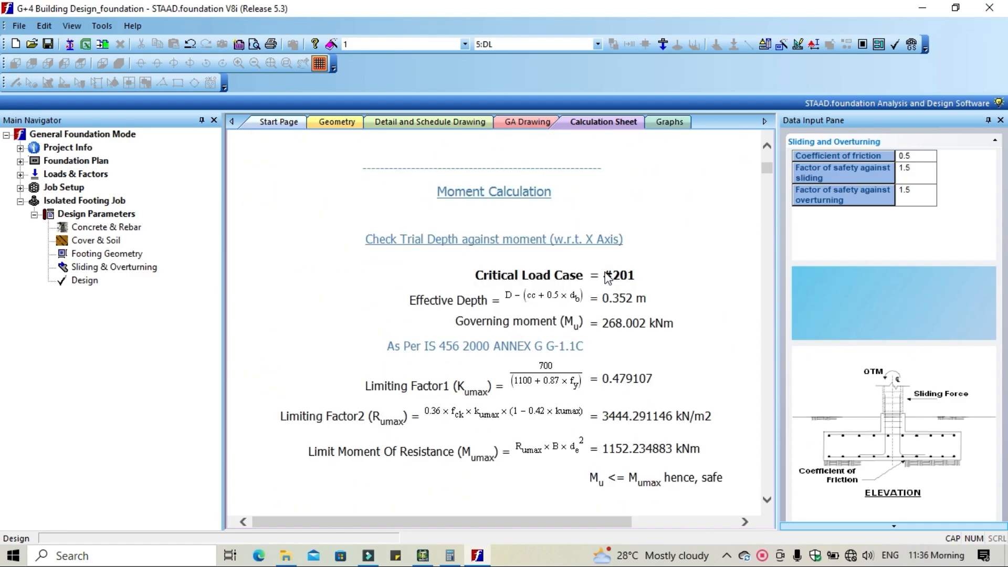
pyautogui.scroll(-5, 607, 279)
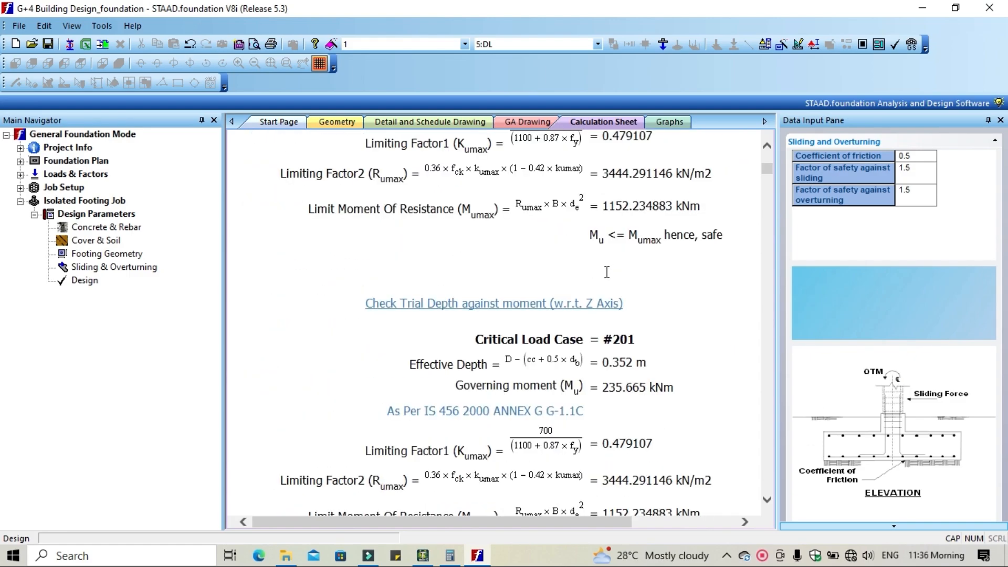
pyautogui.scroll(-10, 606, 271)
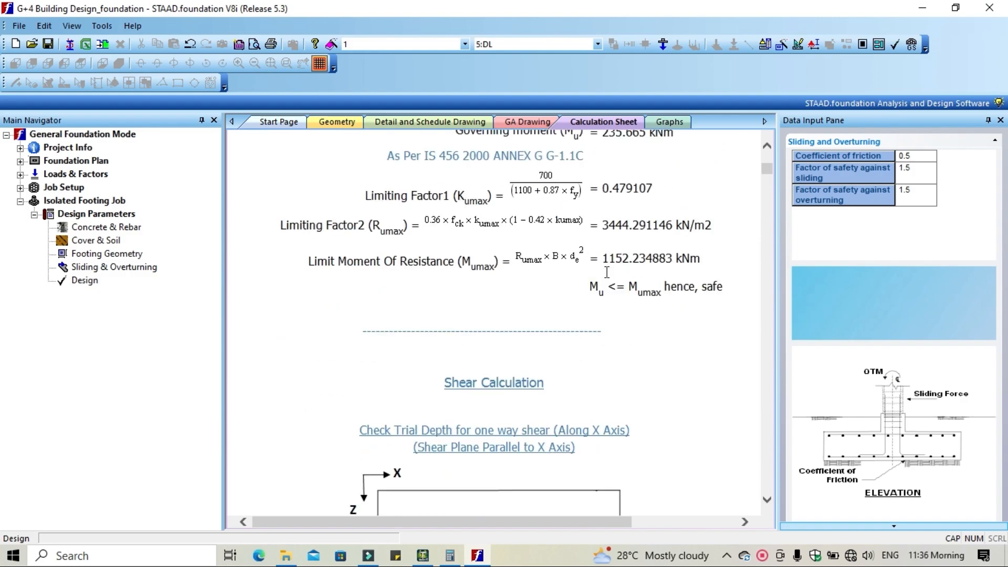
pyautogui.scroll(-8, 607, 271)
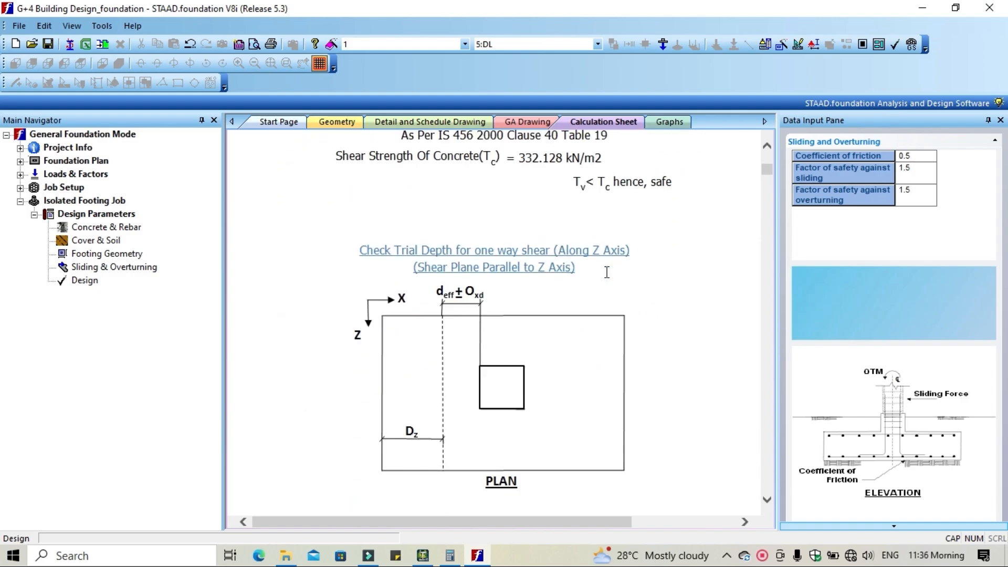
pyautogui.scroll(-16, 607, 272)
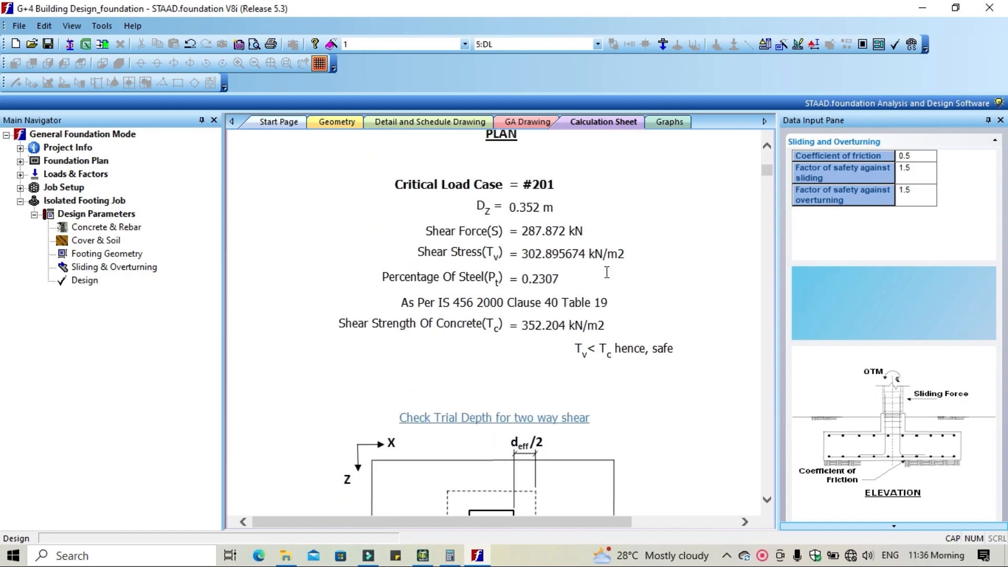
pyautogui.scroll(-4, 607, 272)
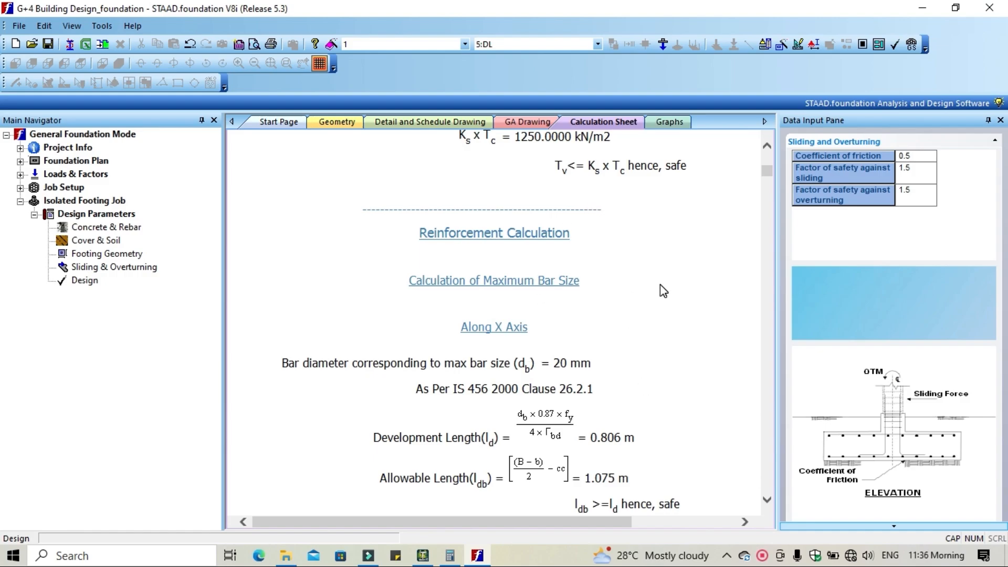
pyautogui.scroll(-3, 661, 288)
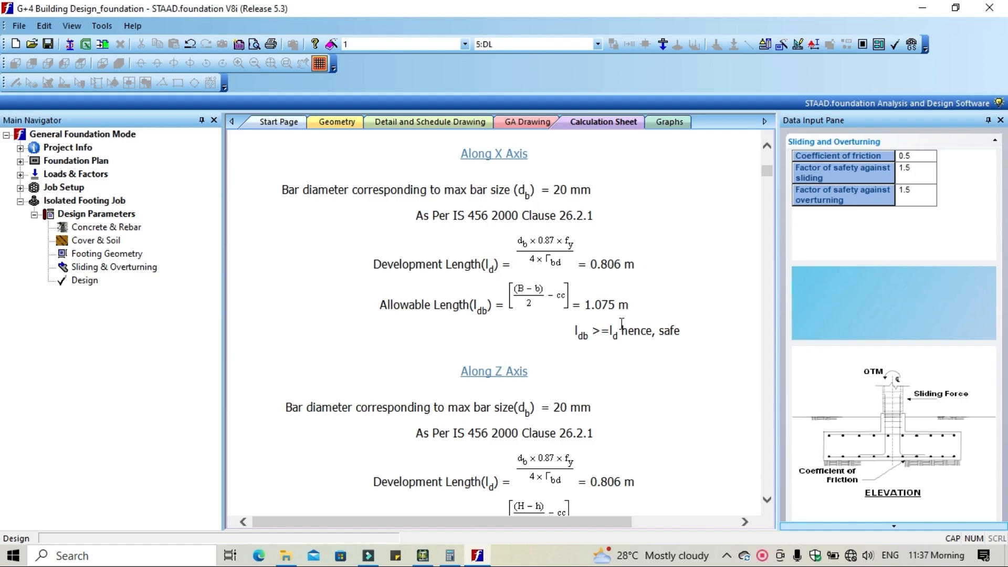
pyautogui.scroll(-15, 649, 320)
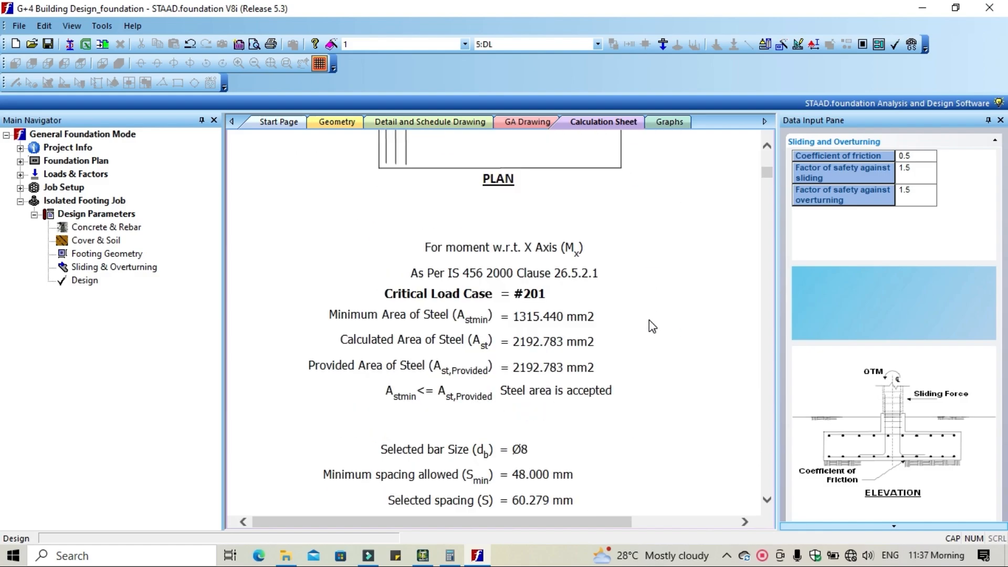
pyautogui.scroll(-20, 649, 319)
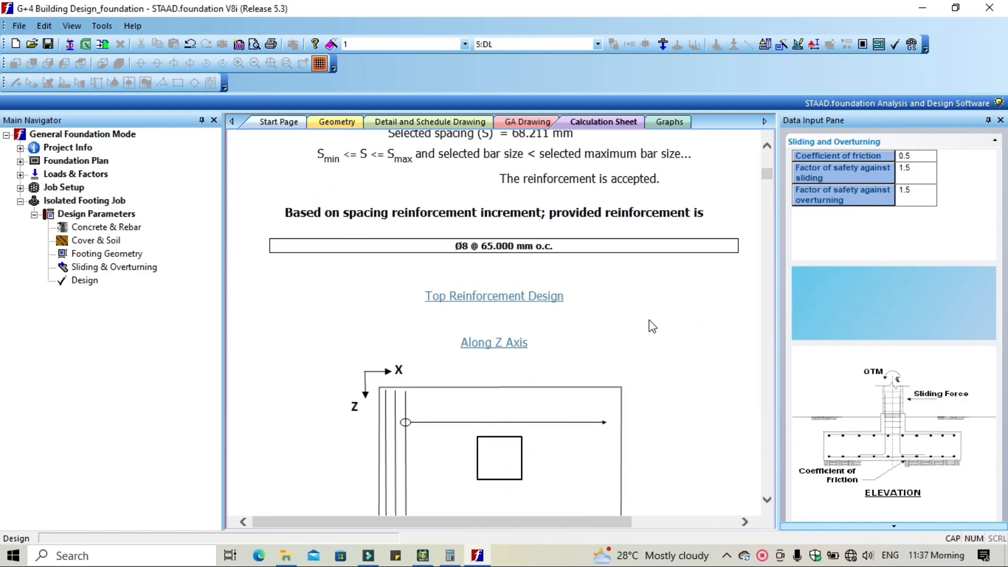
# Examine the last footing's reinforcement, development length and shear calculations near the end of the calculation sheet
pyautogui.moveTo(770, 178); pyautogui.dragTo(762, 508)
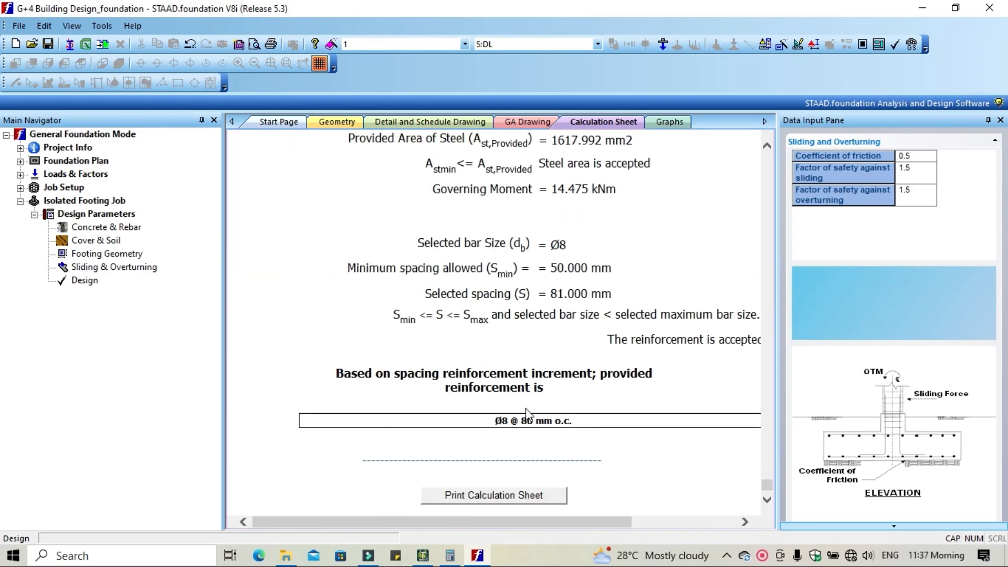
pyautogui.scroll(15, 534, 414)
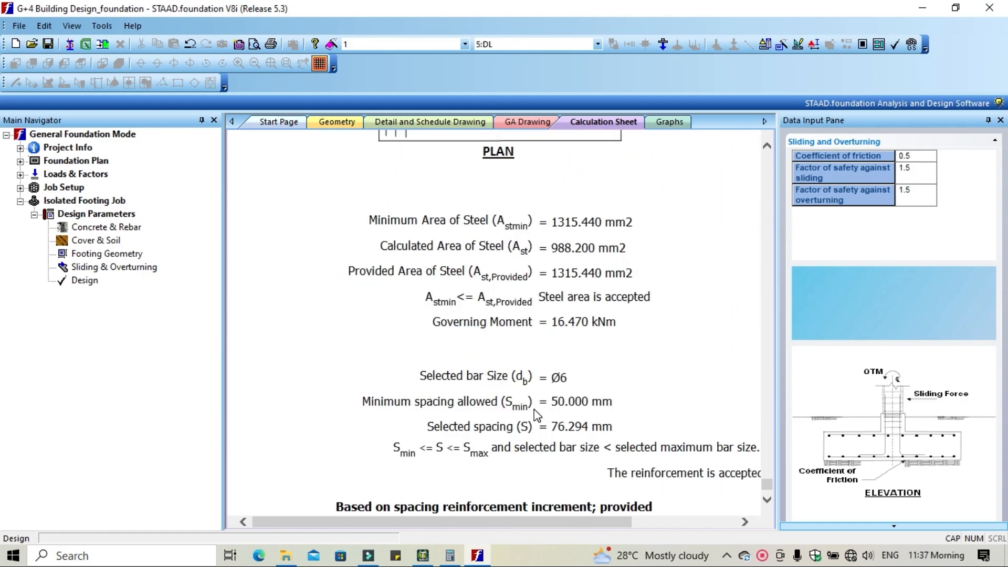
pyautogui.scroll(15, 536, 414)
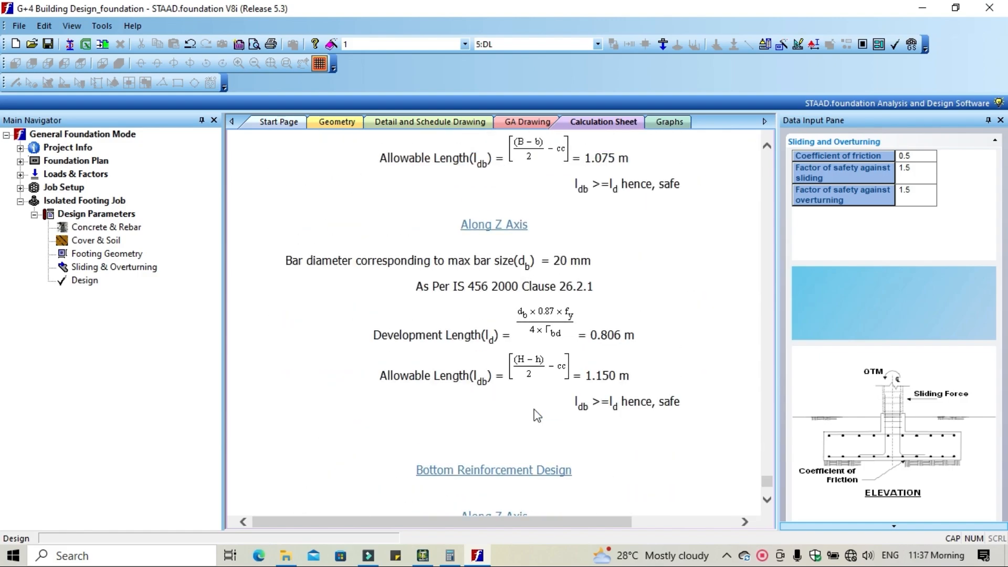
pyautogui.scroll(6, 535, 415)
pyautogui.scroll(-3, 738, 288)
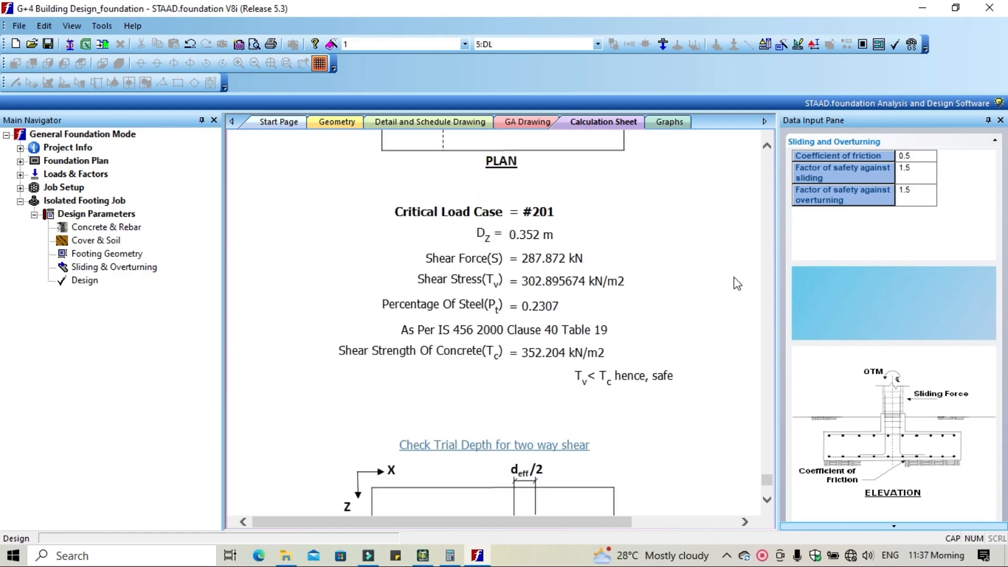
# Allow the automatic save of the project file, and view the calculation sheet's print settings without printing
pyautogui.moveTo(767, 480); pyautogui.dragTo(740, 527)
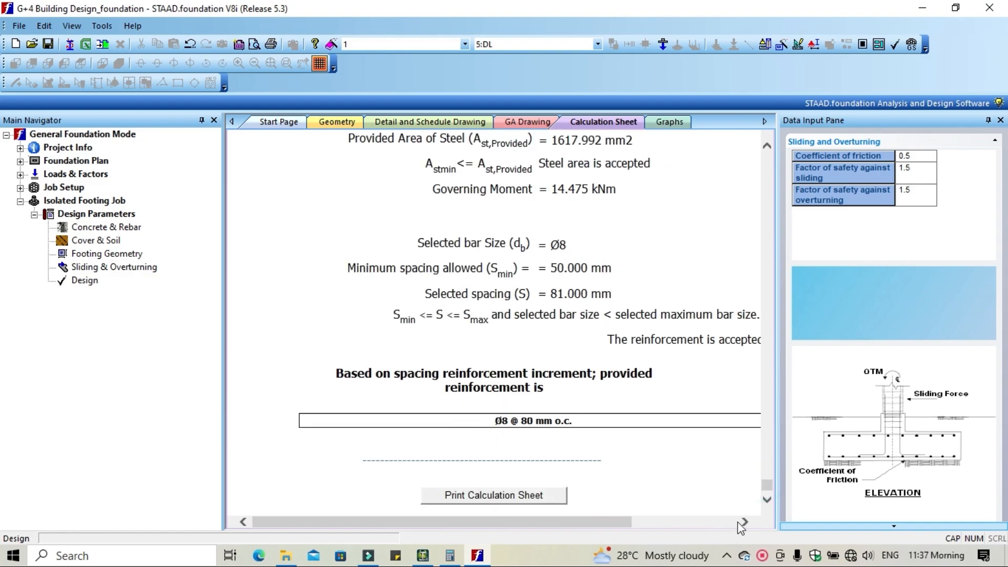
pyautogui.click(512, 505)
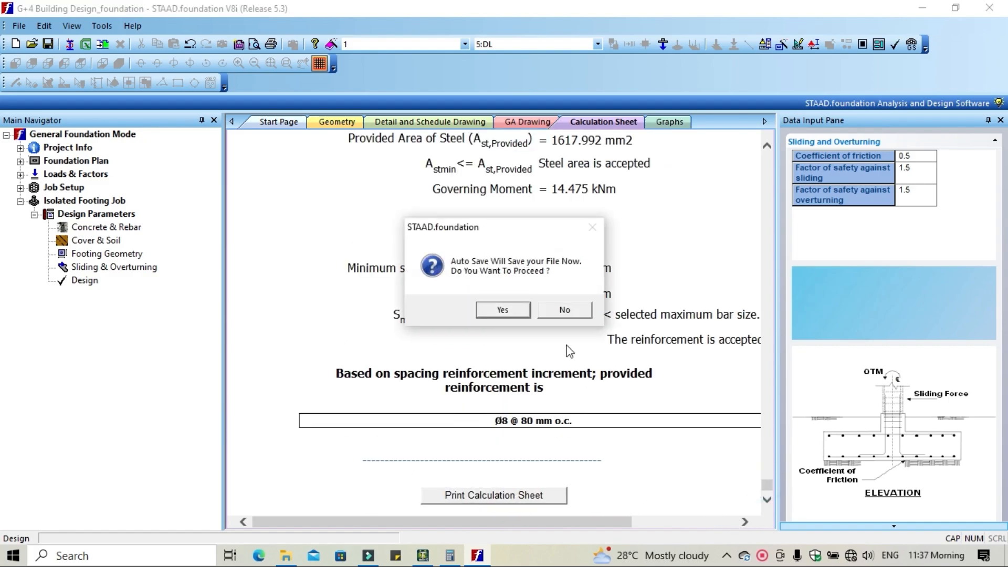
pyautogui.click(520, 315)
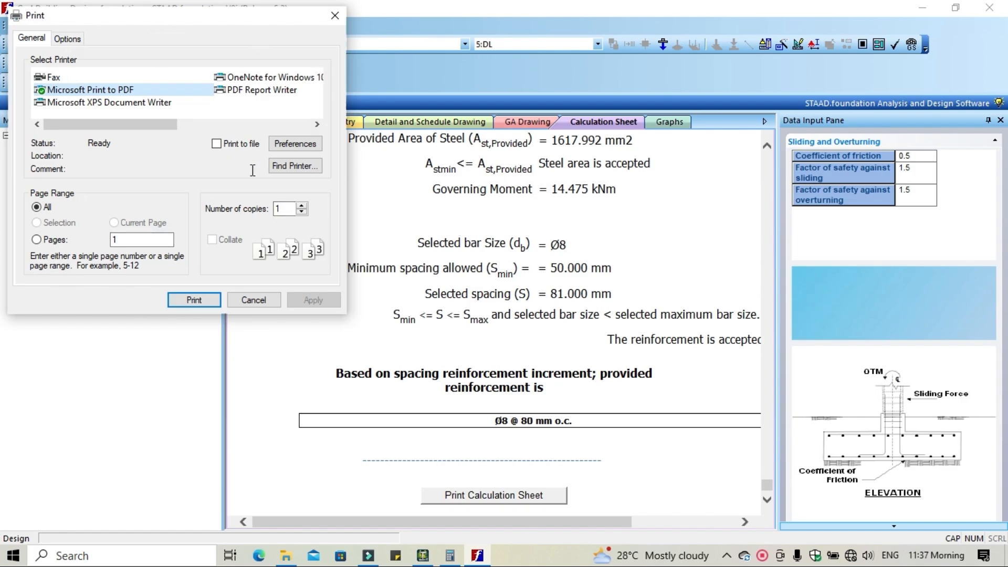
pyautogui.click(253, 299)
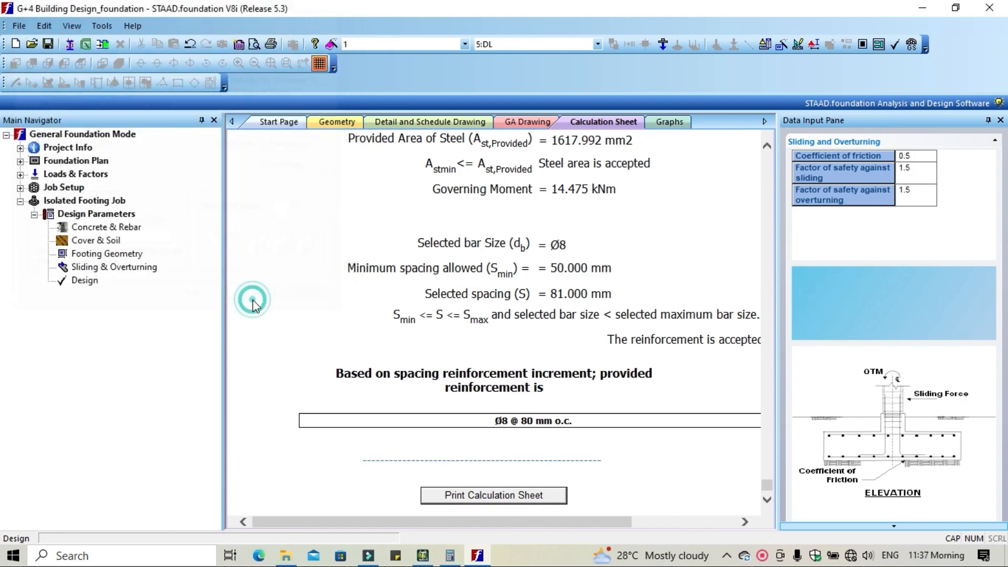
# Open the detail and schedule drawing and inspect the elevation of footing 1 with its dimensions and reinforcement labels
pyautogui.scroll(10, 618, 328)
pyautogui.scroll(5, 618, 333)
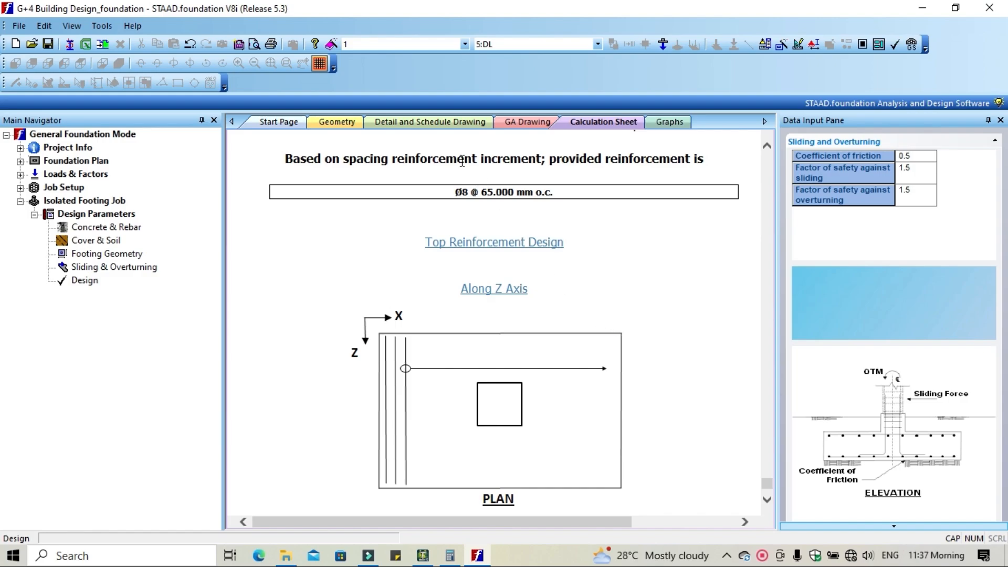
pyautogui.click(441, 123)
pyautogui.scroll(5, 444, 246)
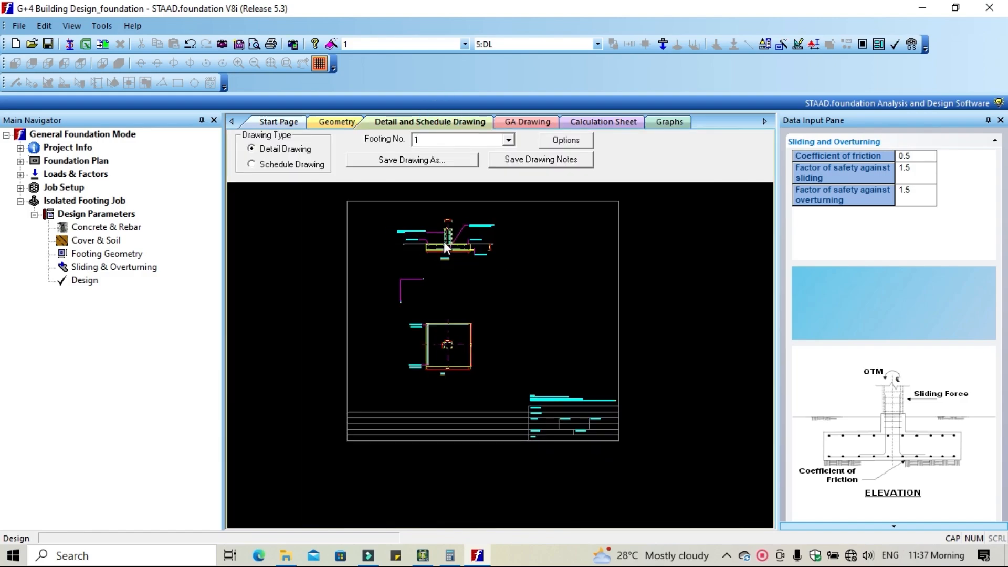
pyautogui.moveTo(444, 247); pyautogui.dragTo(481, 353, button='middle')
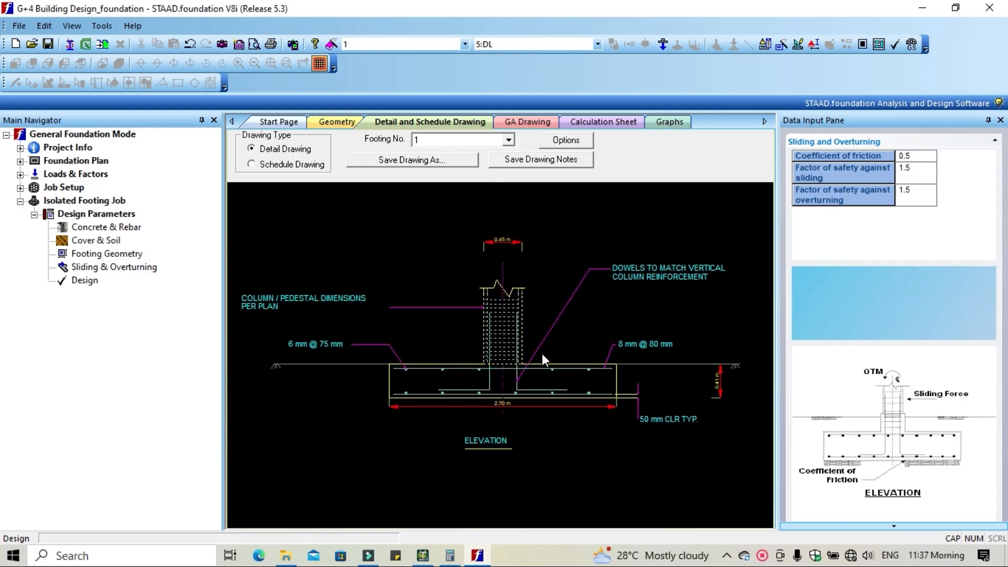
pyautogui.scroll(2, 541, 354)
pyautogui.scroll(2, 482, 353)
pyautogui.scroll(-4, 492, 352)
pyautogui.scroll(-2, 490, 347)
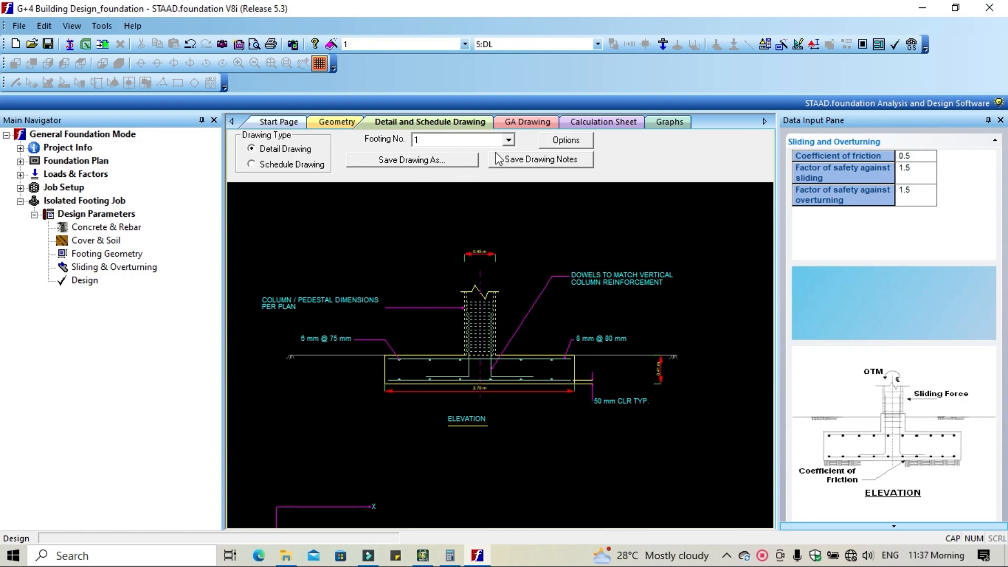
# Display the detail drawing of footing 33 and inspect its plan view
pyautogui.click(508, 140)
pyautogui.click(457, 226)
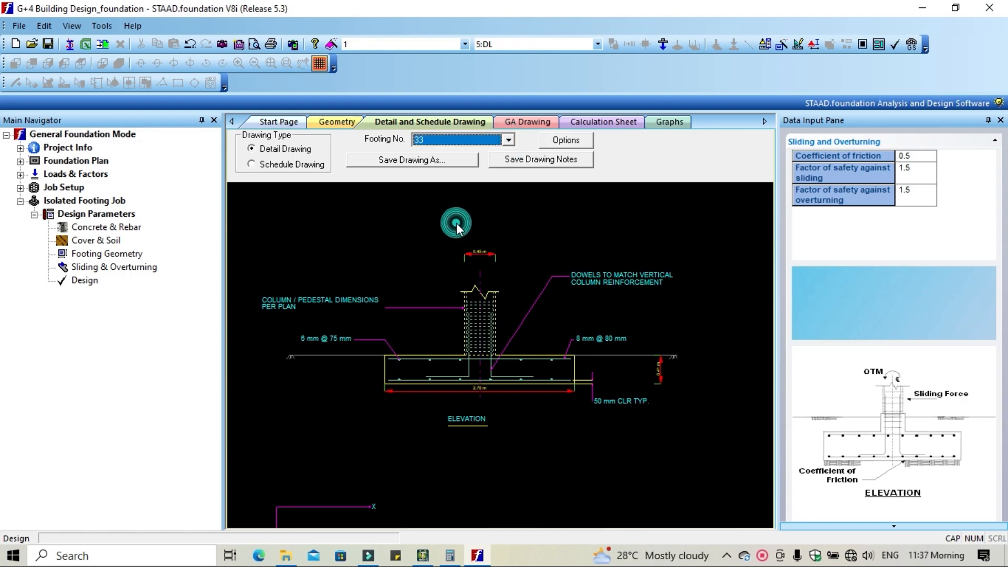
pyautogui.scroll(5, 431, 393)
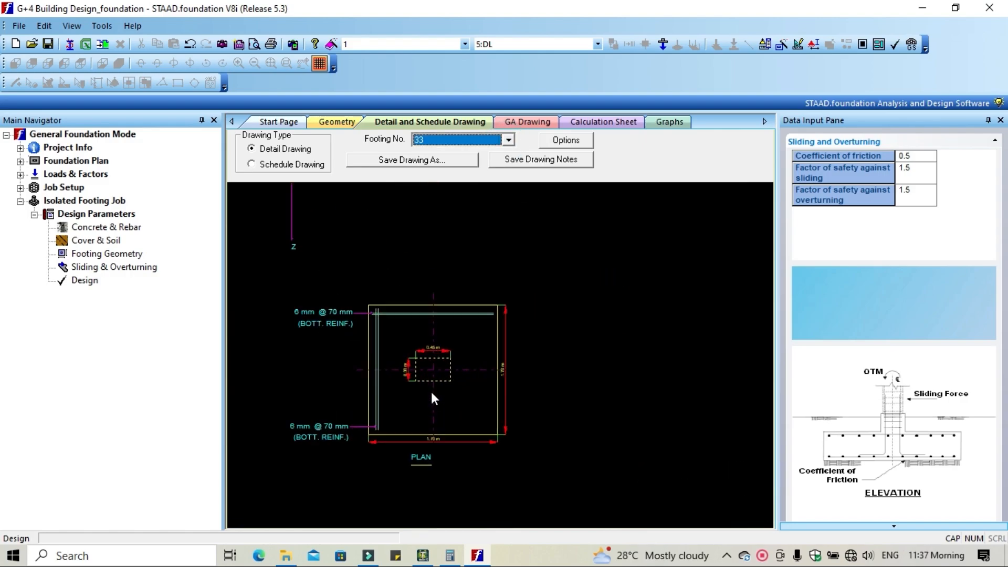
# Inspect the plan of footing 33 up close, and check the calculation sheet and the graphs page
pyautogui.moveTo(432, 393); pyautogui.dragTo(526, 382, button='middle')
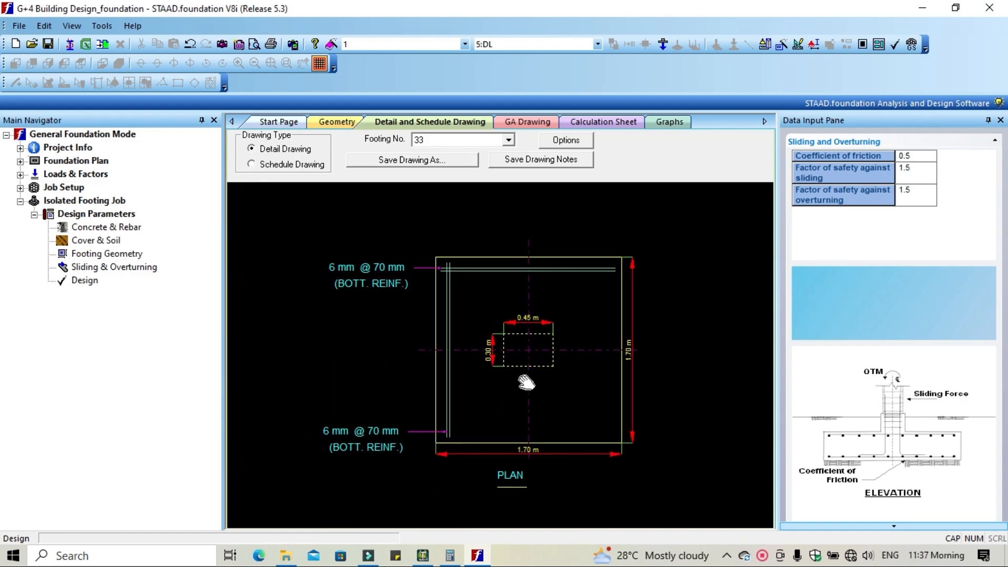
pyautogui.click(598, 122)
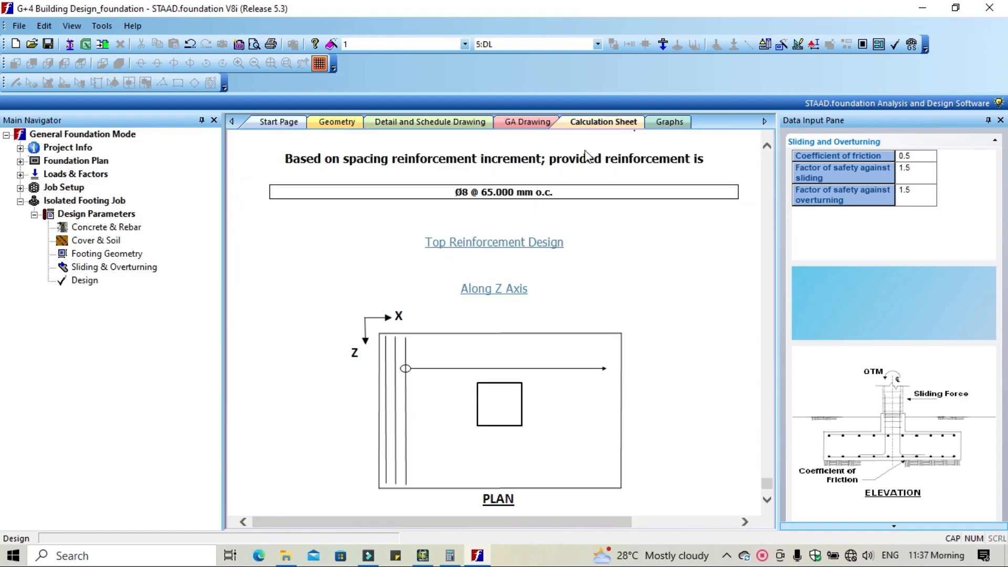
pyautogui.click(665, 133)
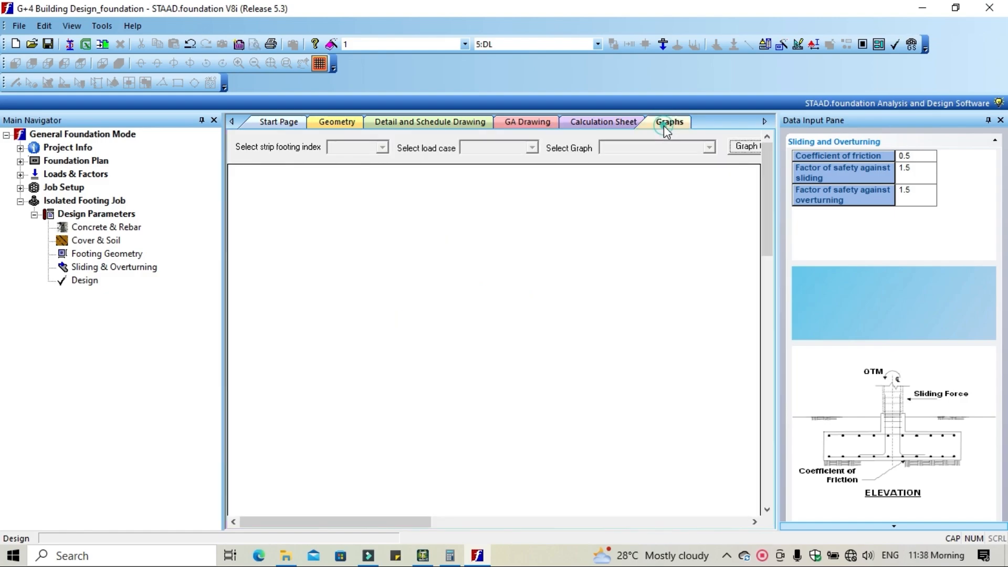
# Open the general arrangement drawing and examine its schedule of footing marks, sizes and column numbers
pyautogui.click(504, 126)
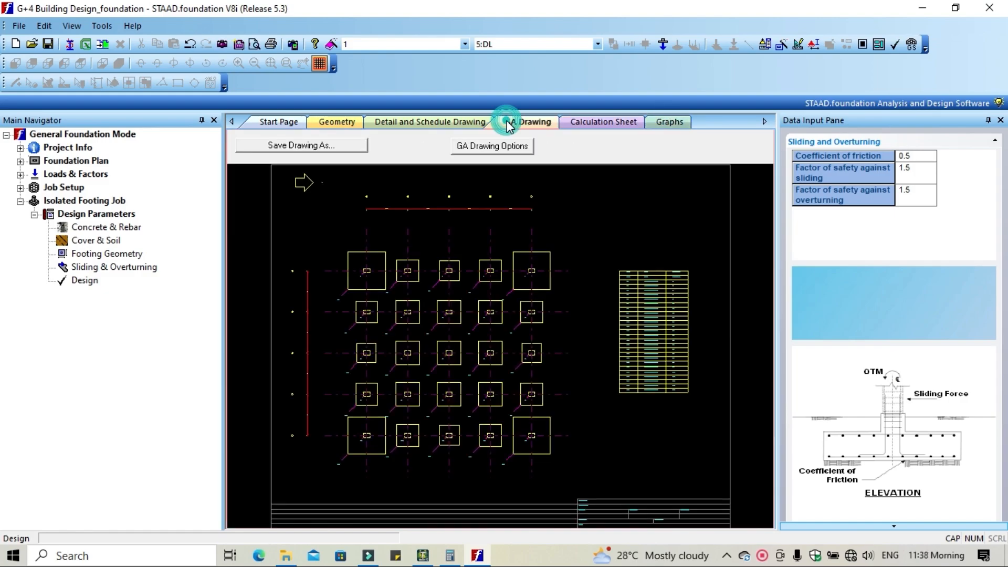
pyautogui.scroll(5, 630, 297)
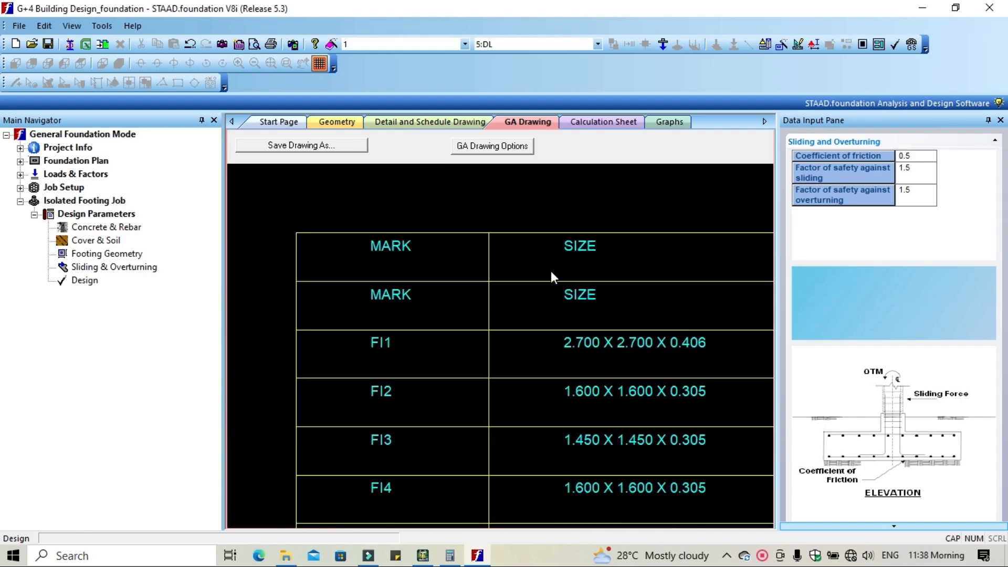
pyautogui.scroll(-5, 574, 358)
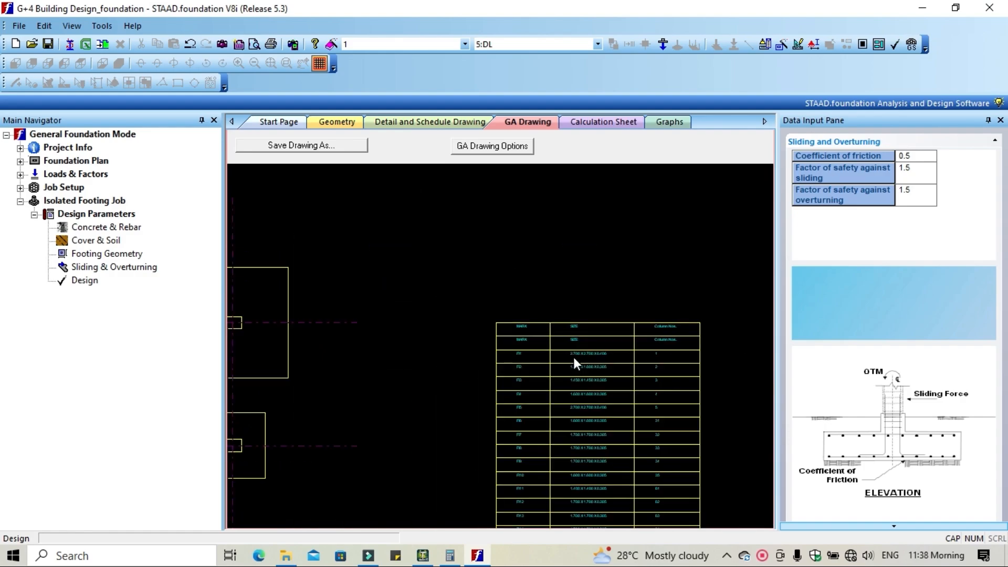
# View the foundation geometry and return to the detail drawing of footing 33
pyautogui.click(334, 129)
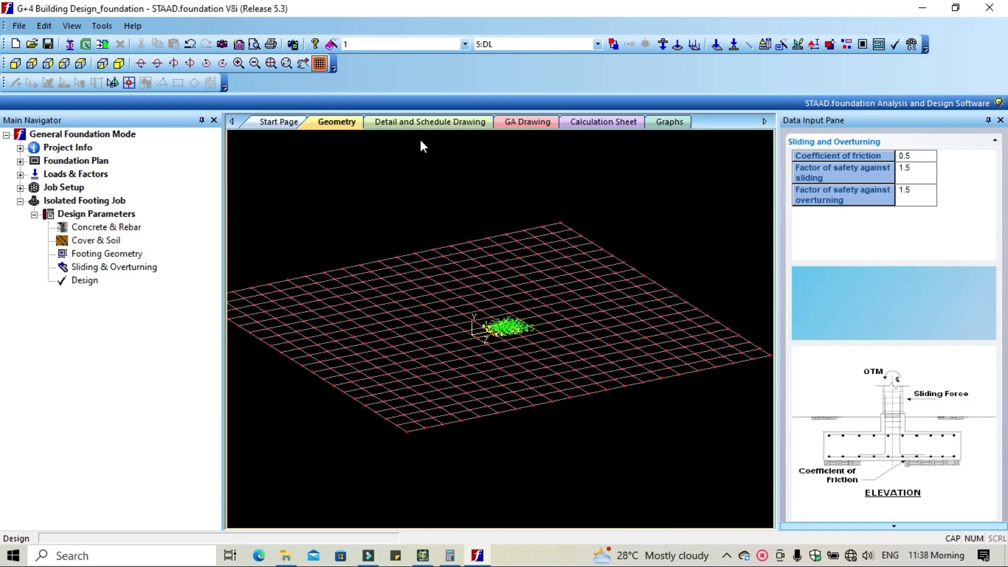
pyautogui.click(415, 122)
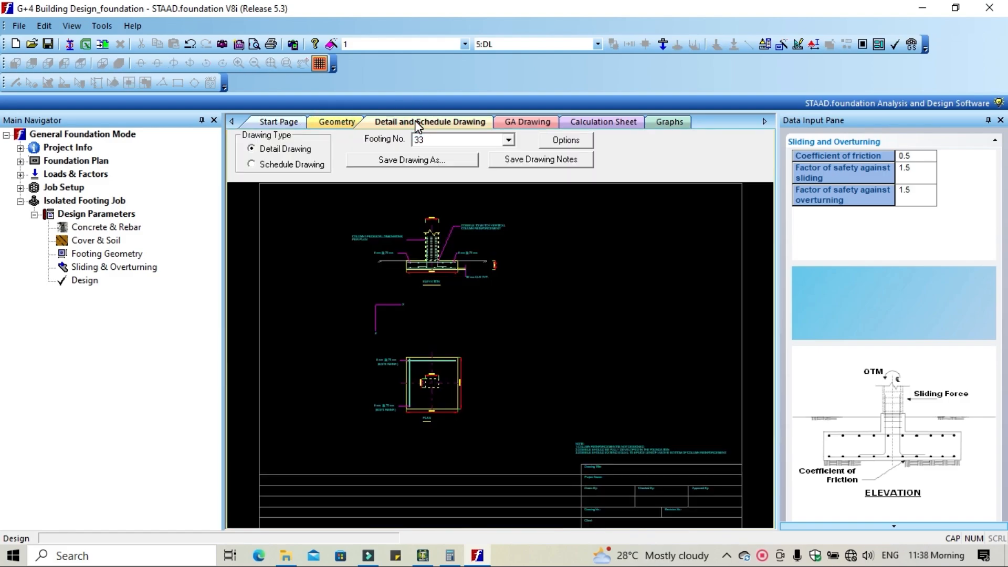